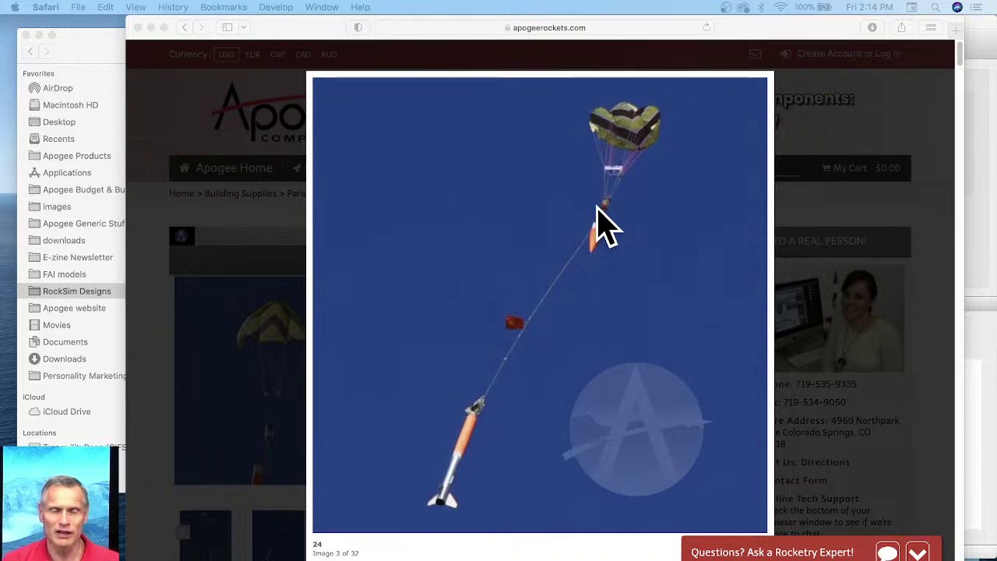
Switch to Rocksim and open the design file Aerobee-300-1.9.rkt from the RockSim Designs folder
{"action": "key", "text": "super+Tab"}
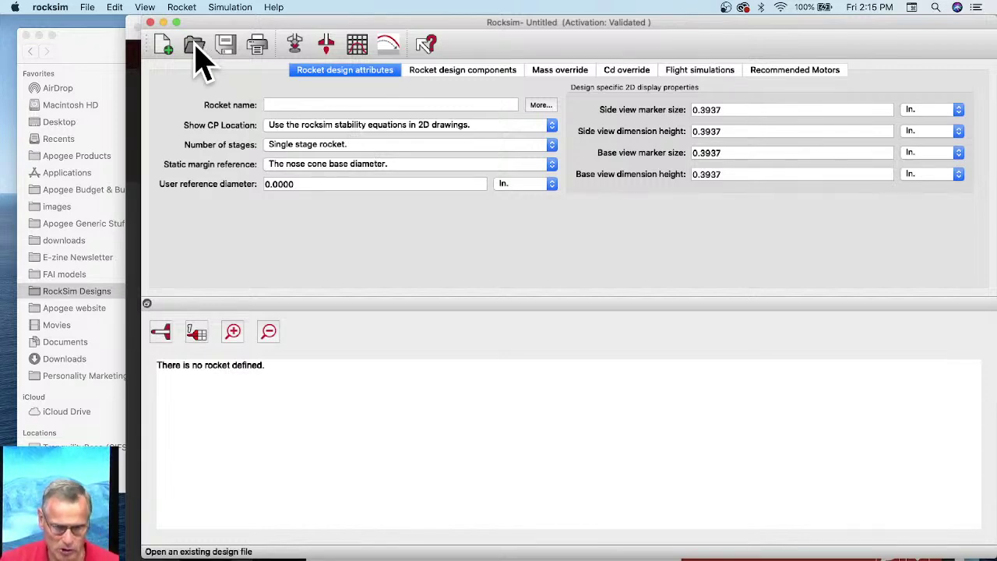
{"action": "key", "text": "super+o"}
{"action": "double_click", "coordinate": [379, 196]}
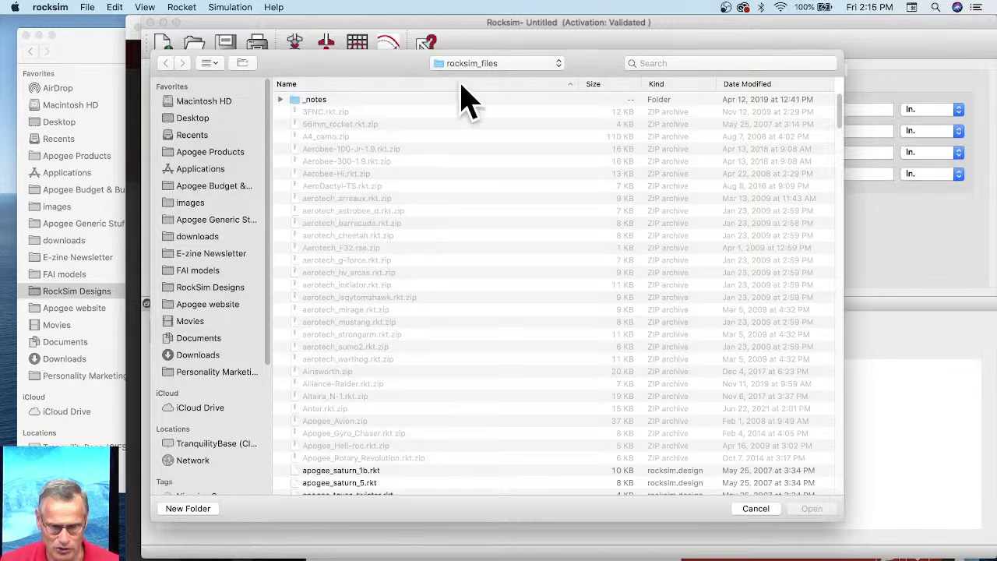
{"action": "left_click", "coordinate": [471, 64]}
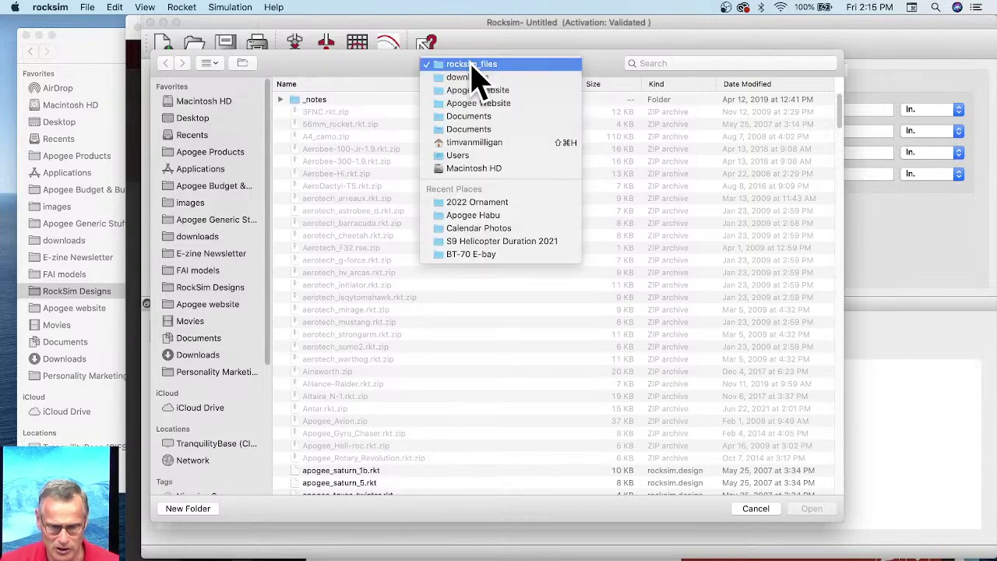
{"action": "left_click", "coordinate": [221, 304]}
{"action": "left_click", "coordinate": [210, 287]}
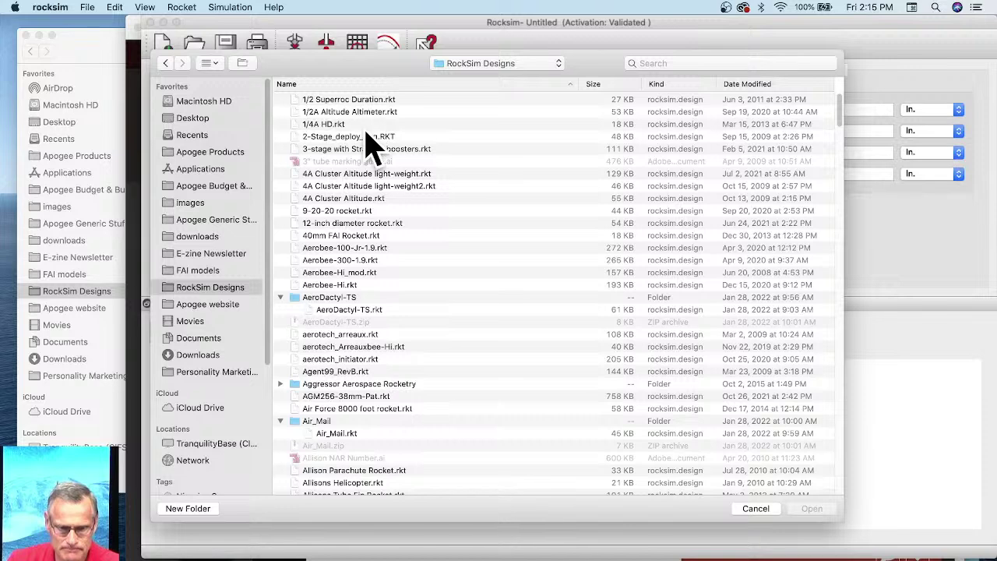
{"action": "left_click", "coordinate": [333, 261]}
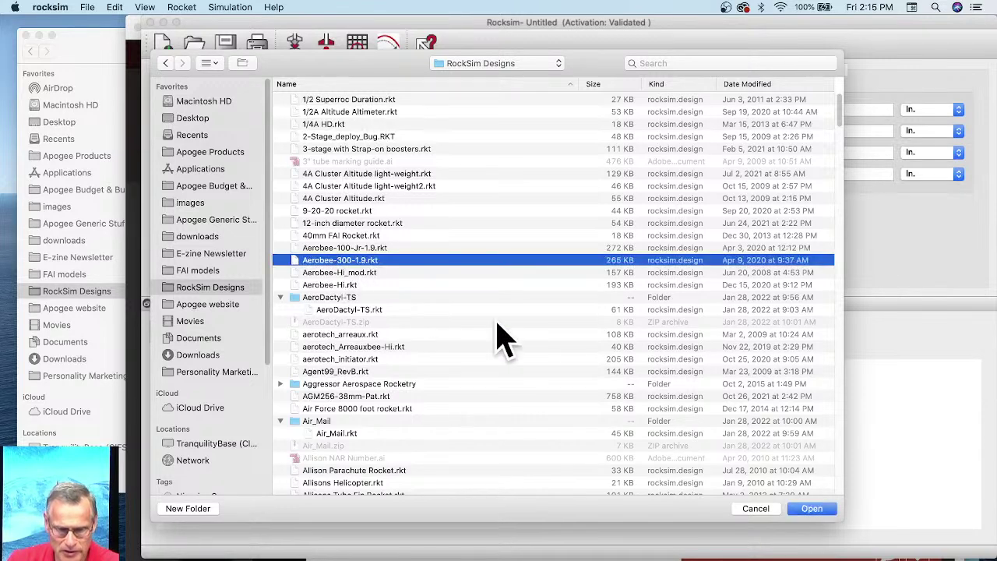
{"action": "left_click", "coordinate": [815, 509]}
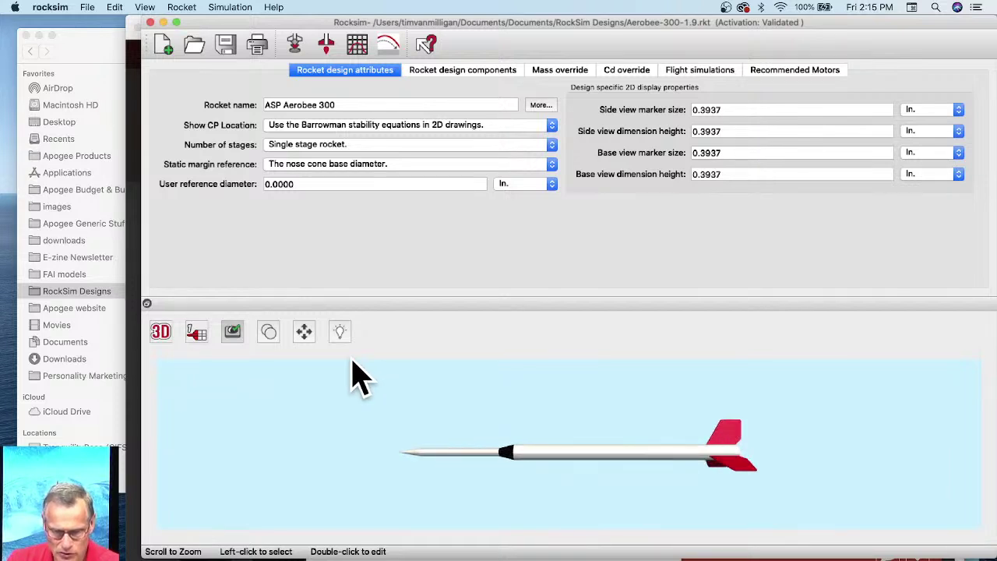
Show the rocket in the 2D side view instead of 3D and widen the design window
{"action": "left_click", "coordinate": [160, 333]}
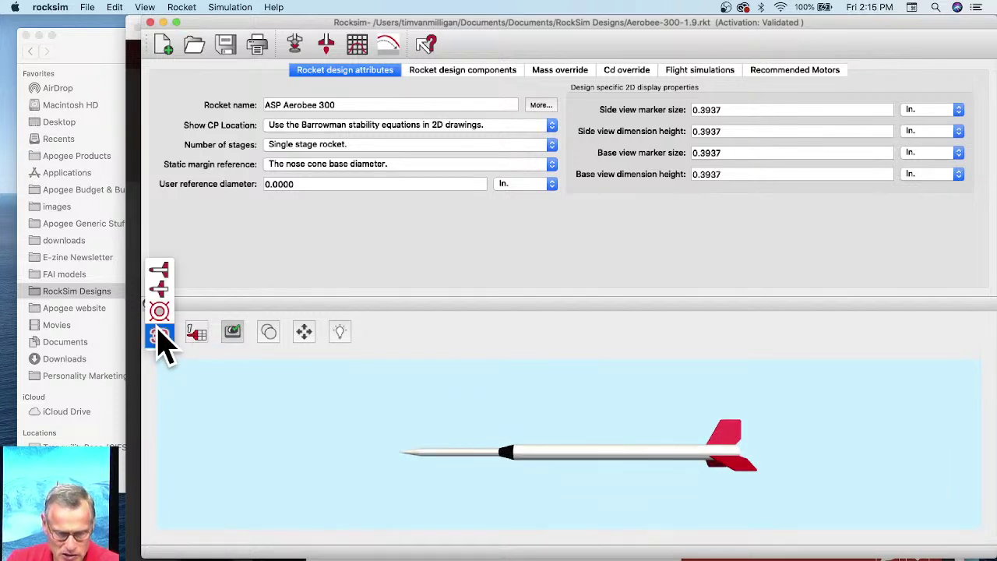
{"action": "left_click", "coordinate": [162, 272]}
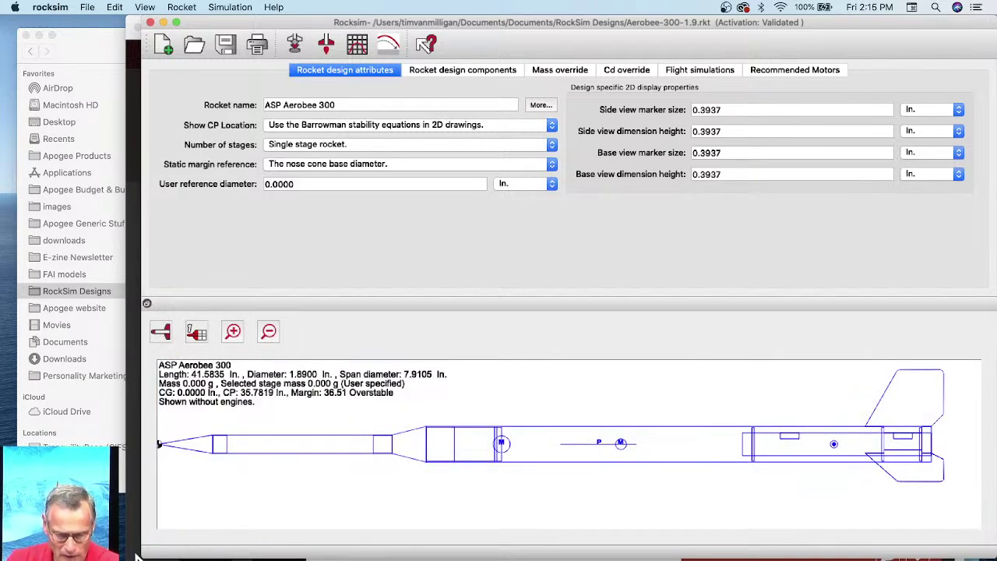
{"action": "left_click_drag", "start_coordinate": [136, 555], "coordinate": [105, 555]}
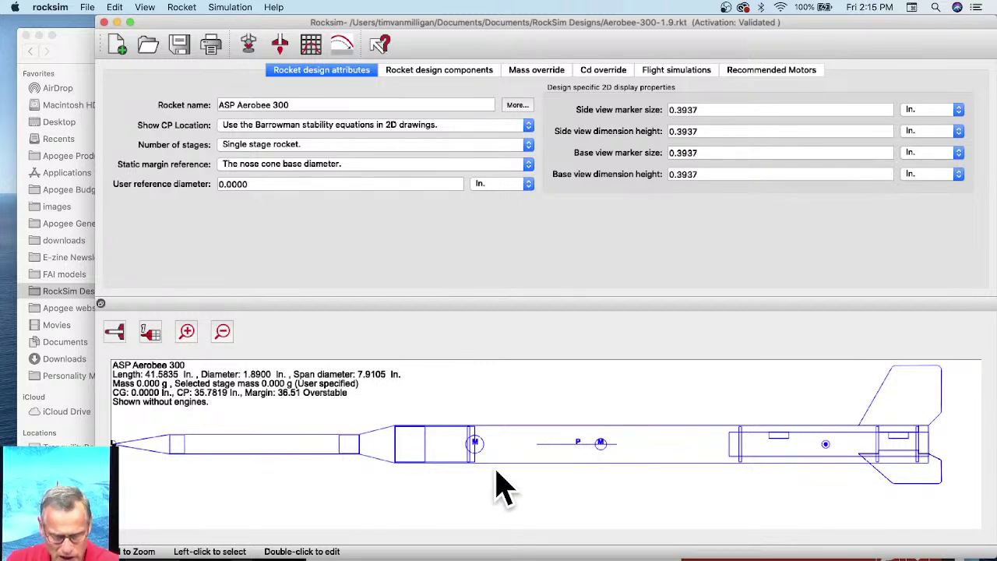
Edit the parachute inside the main body tube and set its material thickness to 0.00100 in
{"action": "left_click", "coordinate": [580, 458]}
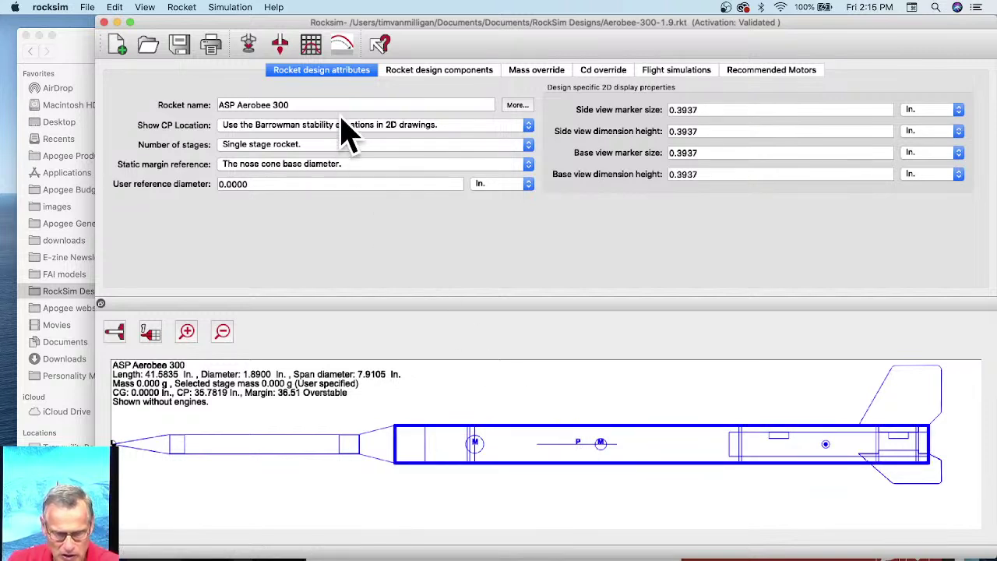
{"action": "left_click", "coordinate": [444, 71]}
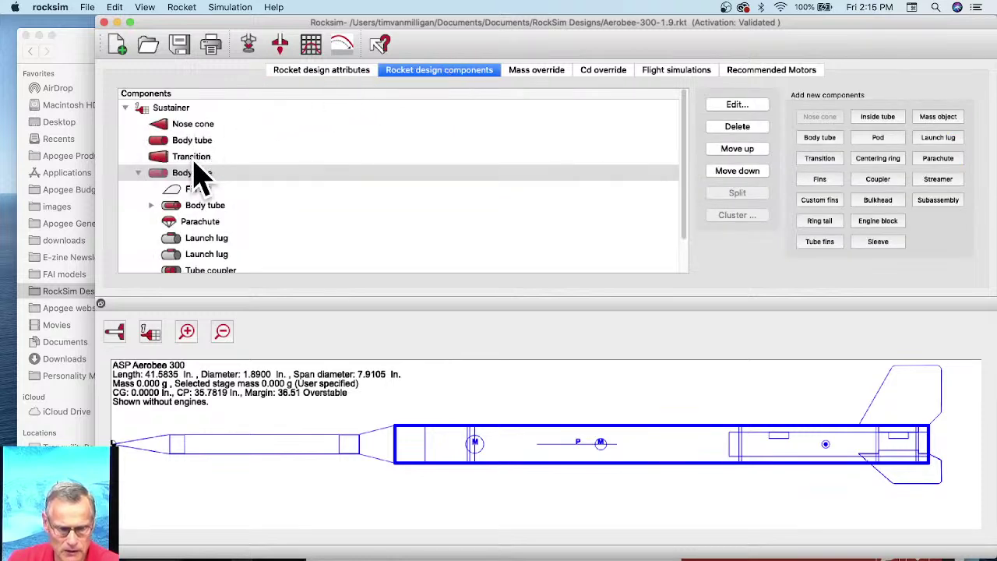
{"action": "left_click", "coordinate": [195, 222]}
{"action": "double_click", "coordinate": [195, 225]}
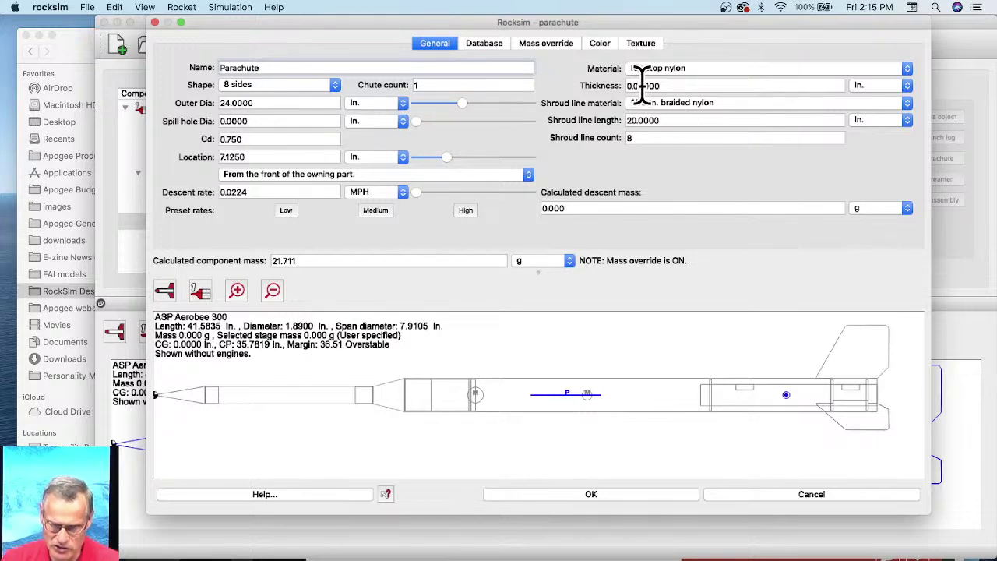
{"action": "left_click_drag", "start_coordinate": [642, 85], "coordinate": [668, 68]}
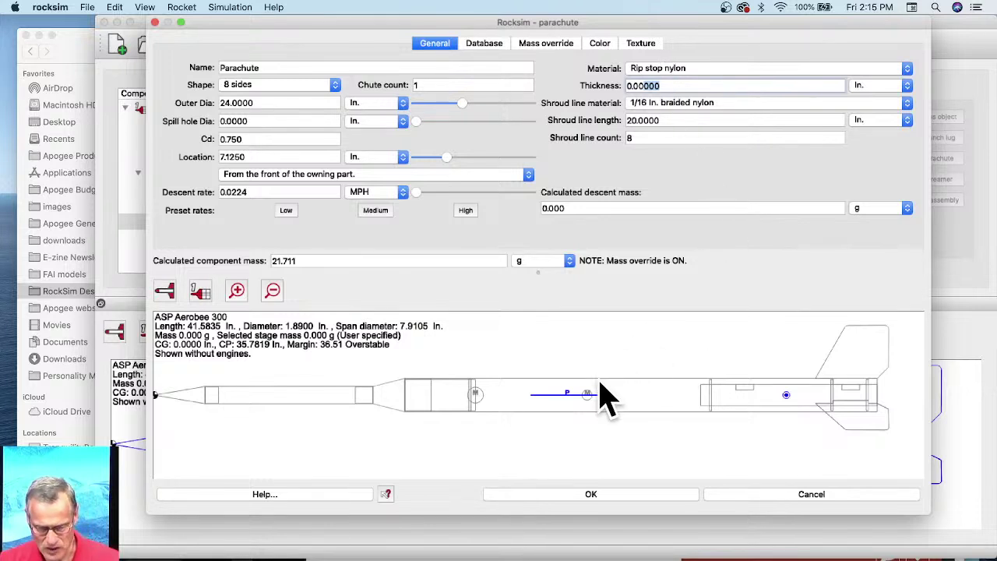
{"action": "type", "text": "1"}
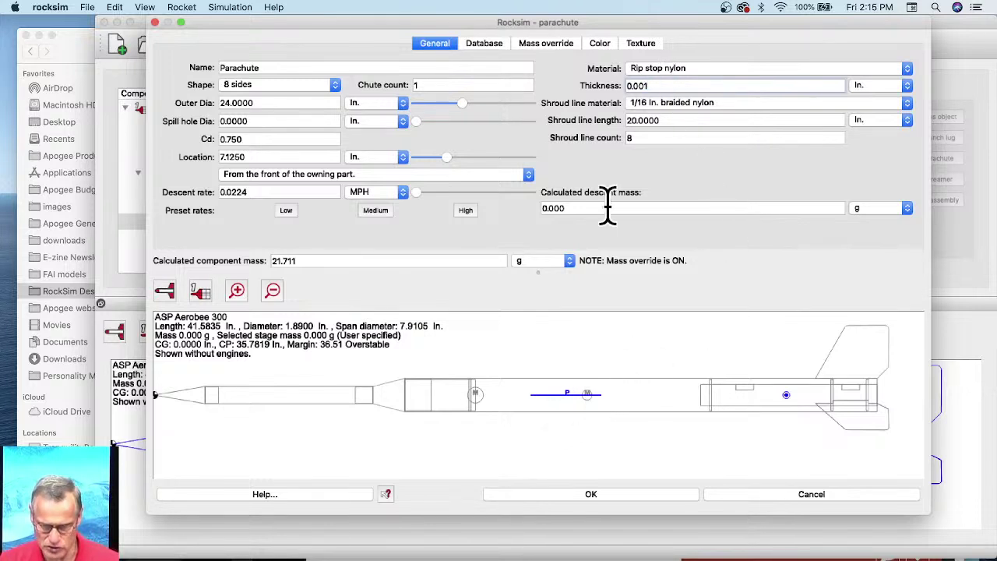
{"action": "type", "text": "00"}
{"action": "key", "text": "Tab"}
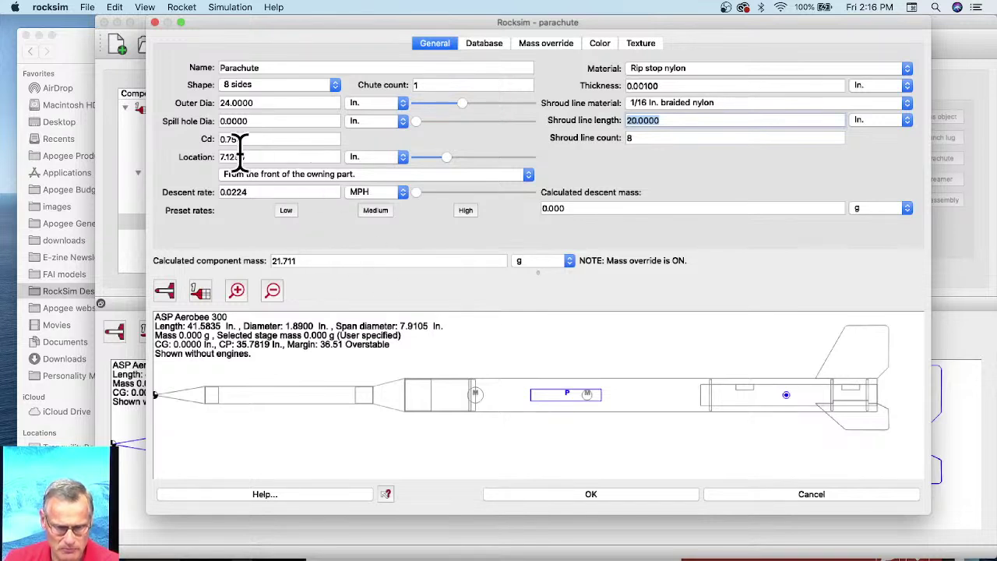
Try a 7-sided shape for the parachute and restore the 8-sided one
{"action": "left_click", "coordinate": [246, 87]}
{"action": "left_click", "coordinate": [248, 84]}
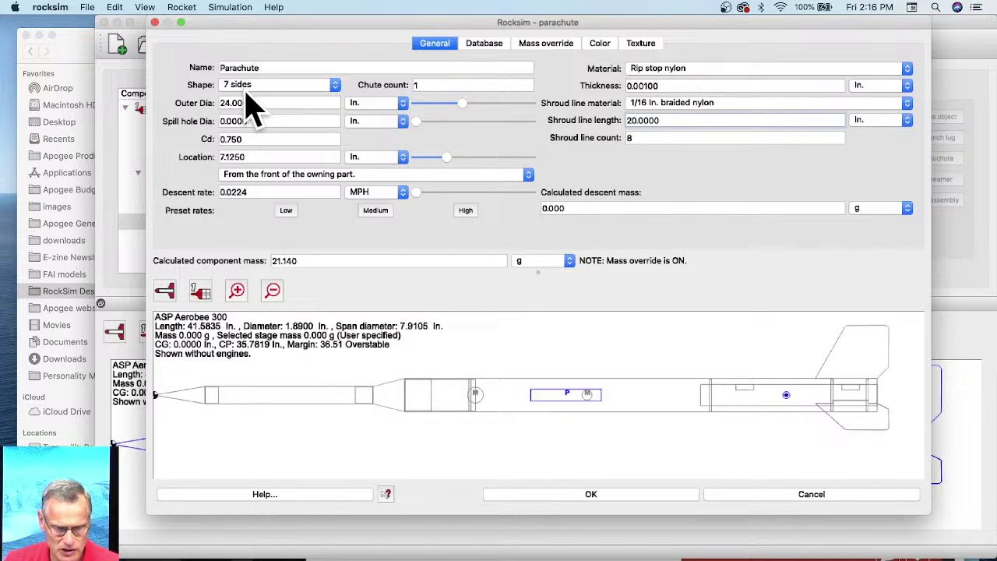
{"action": "left_click", "coordinate": [248, 86]}
{"action": "left_click", "coordinate": [251, 101]}
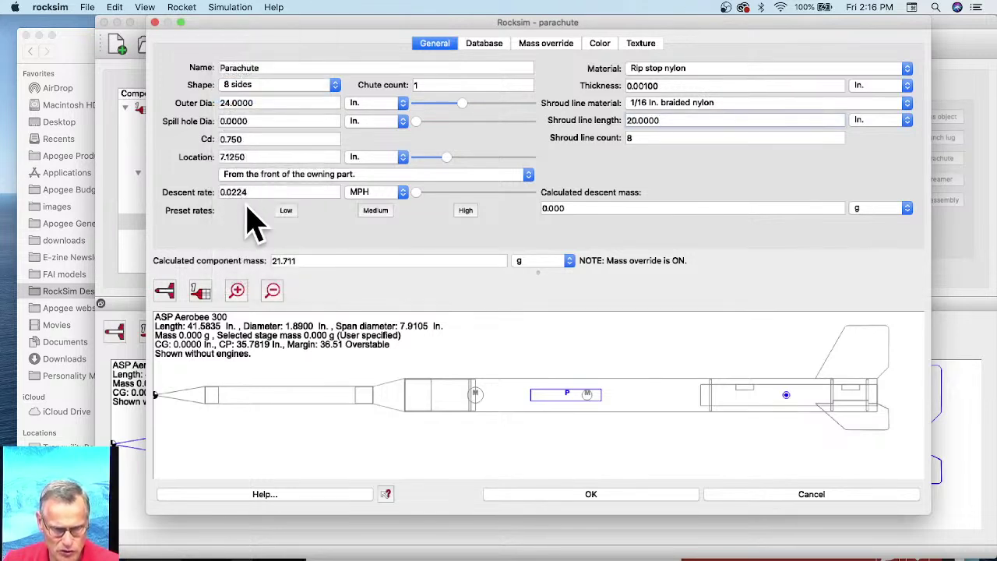
Set the parachute's descent rate unit to ft/s and accept the parachute properties
{"action": "left_click", "coordinate": [367, 194]}
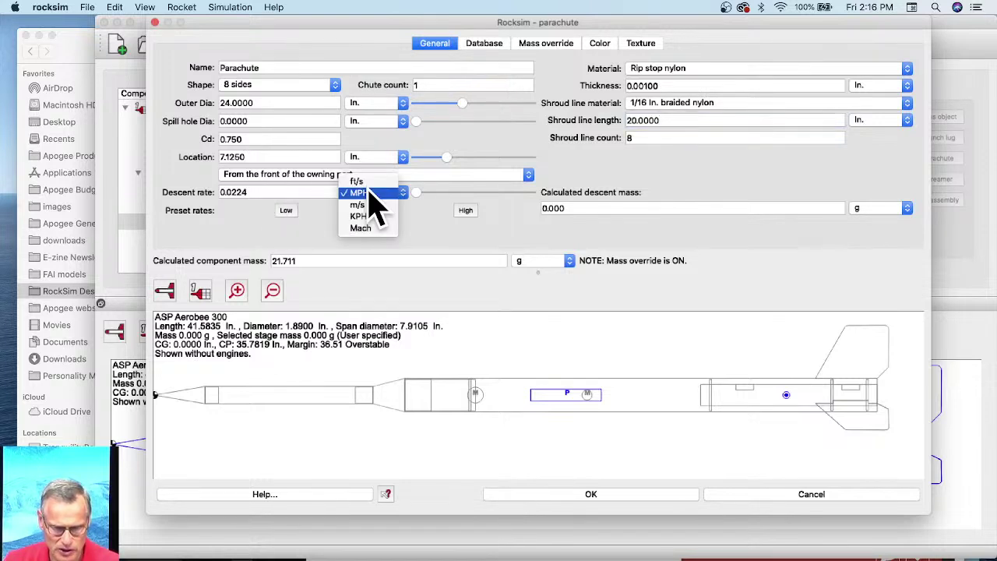
{"action": "left_click", "coordinate": [367, 184]}
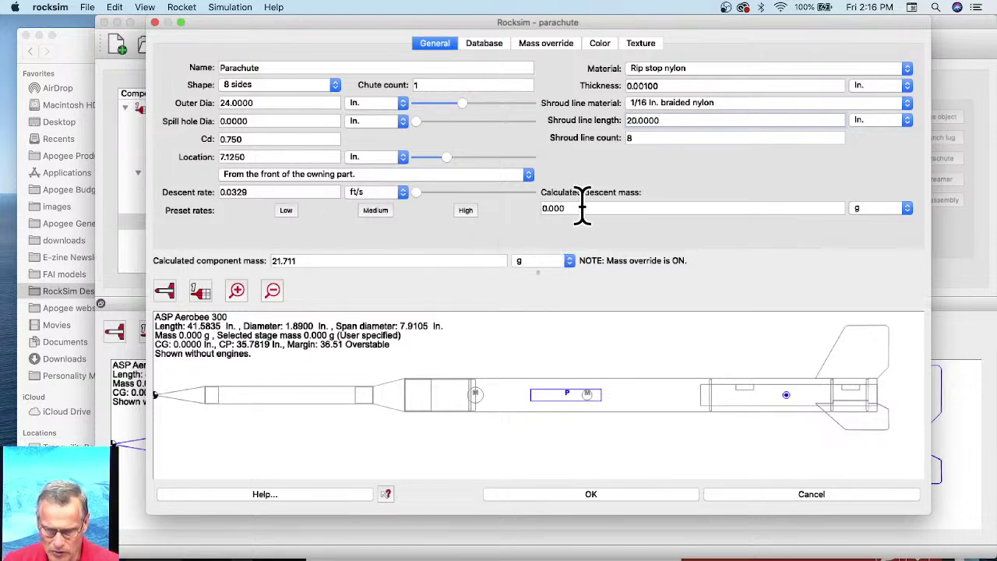
{"action": "left_click", "coordinate": [623, 208]}
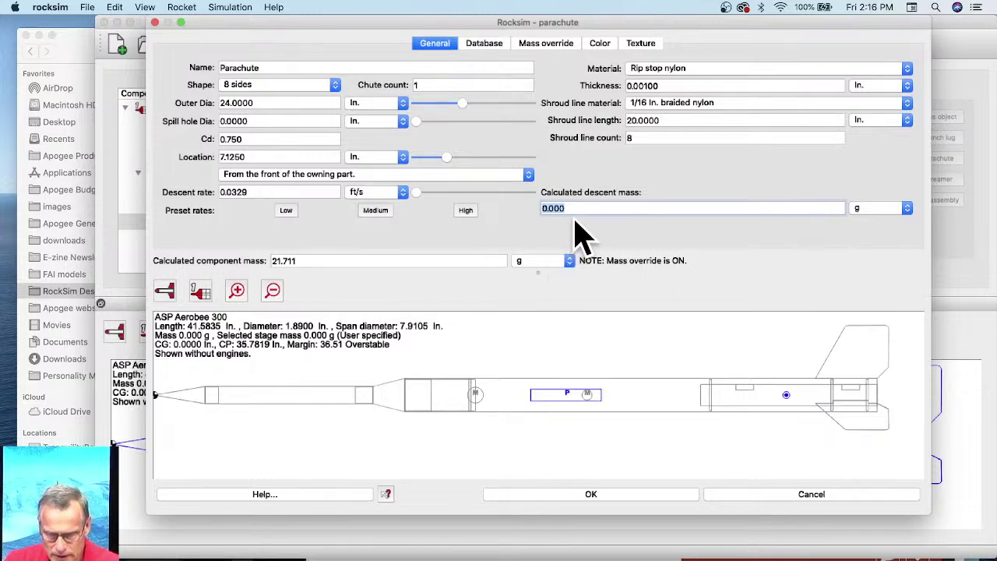
{"action": "left_click", "coordinate": [604, 494]}
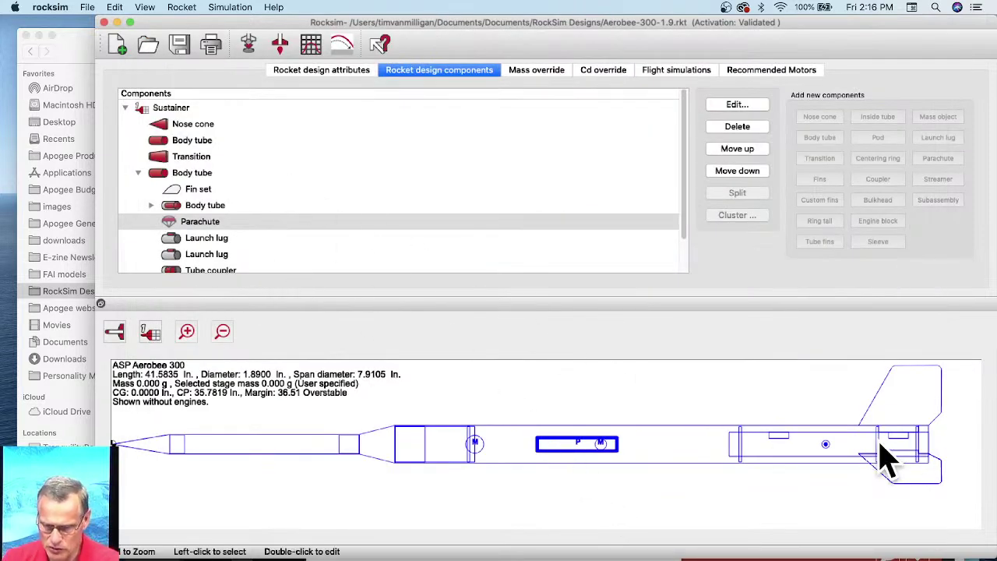
Prepare a flight simulation and filter the engines for the 29 mm motor mount to Estes Industries, Inc
{"action": "left_click", "coordinate": [250, 45]}
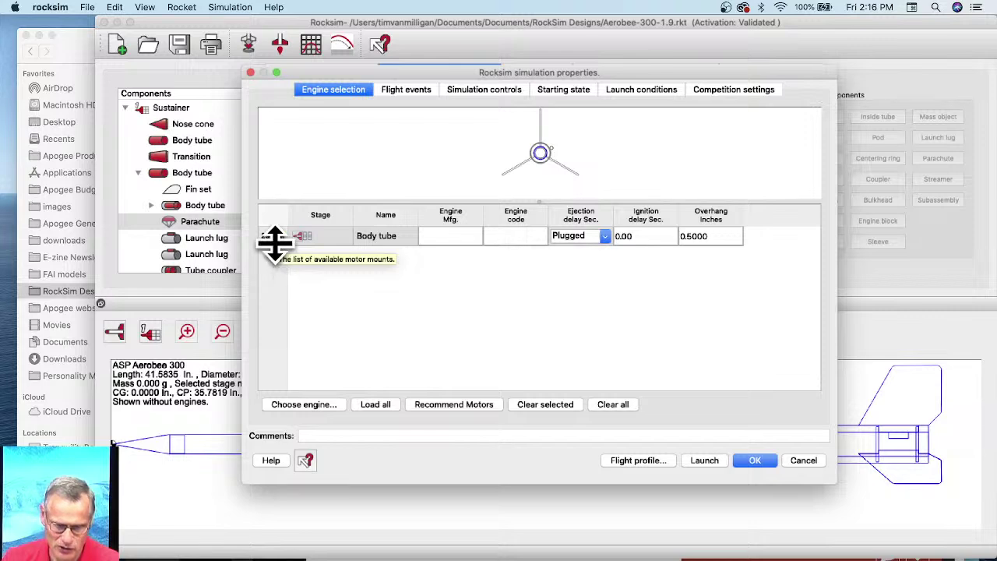
{"action": "left_click", "coordinate": [300, 406]}
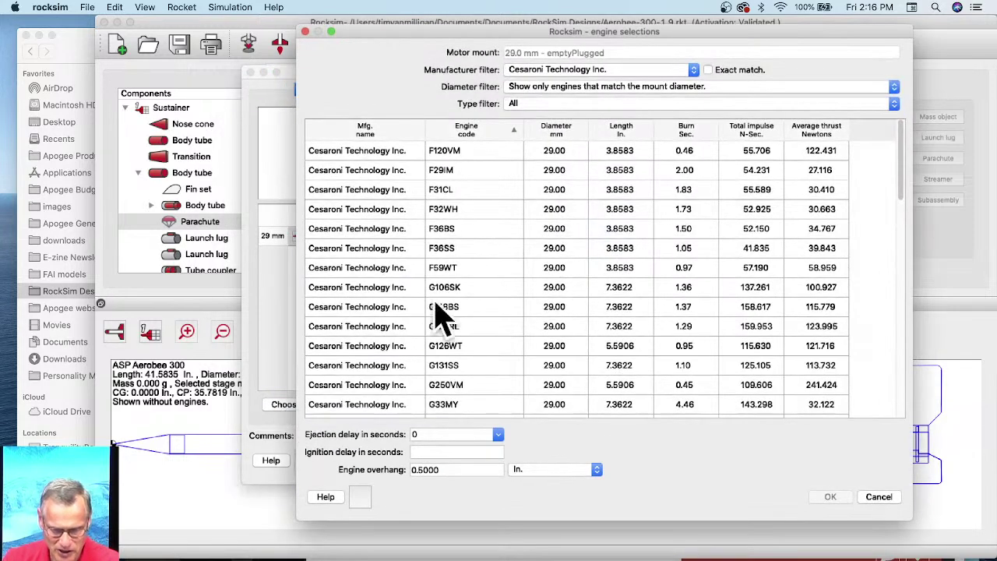
{"action": "left_click", "coordinate": [474, 132]}
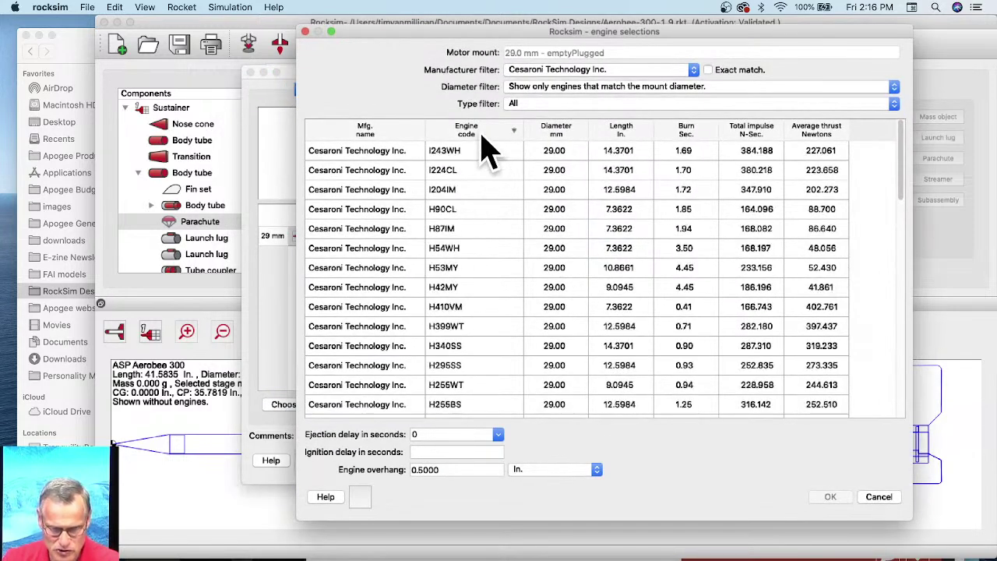
{"action": "left_click", "coordinate": [468, 134]}
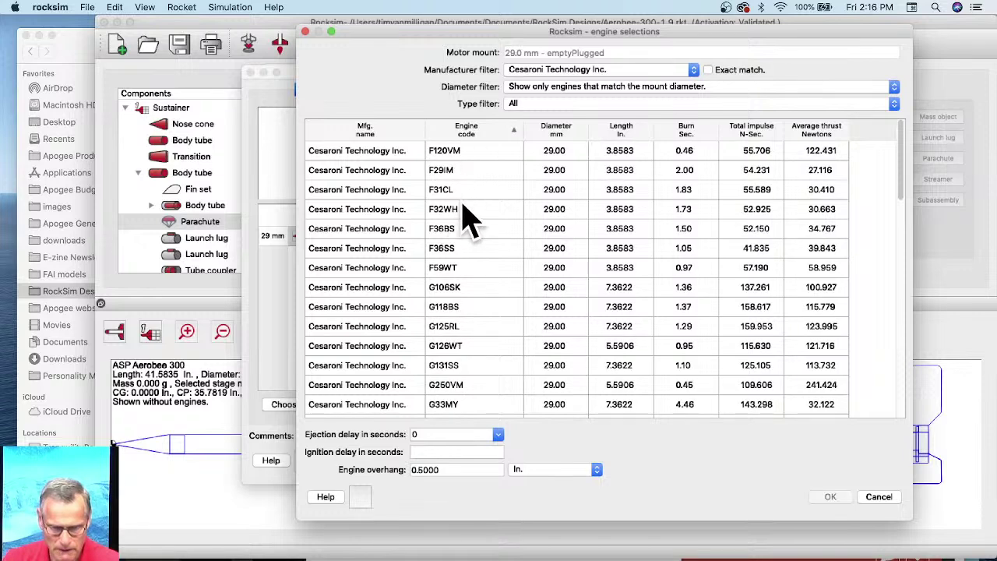
{"action": "left_click", "coordinate": [562, 71]}
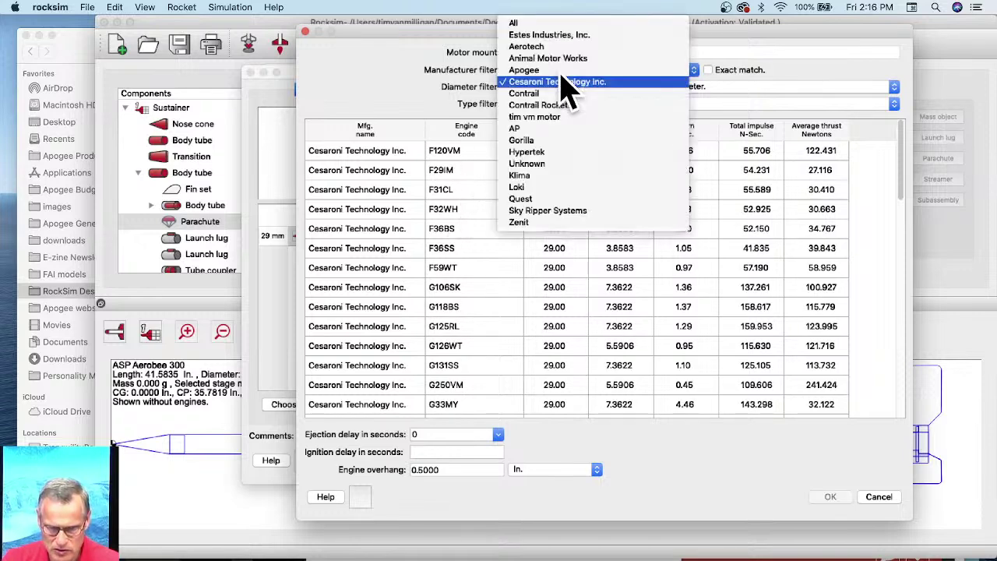
{"action": "left_click", "coordinate": [553, 36]}
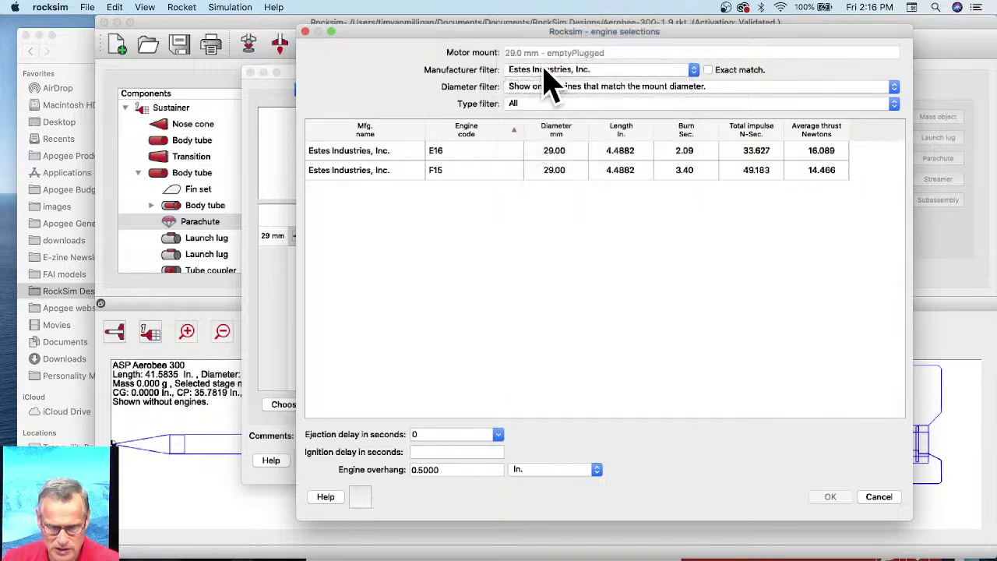
Choose the Estes E16 engine for the motor mount with an ejection delay of 7 seconds
{"action": "left_click", "coordinate": [465, 152]}
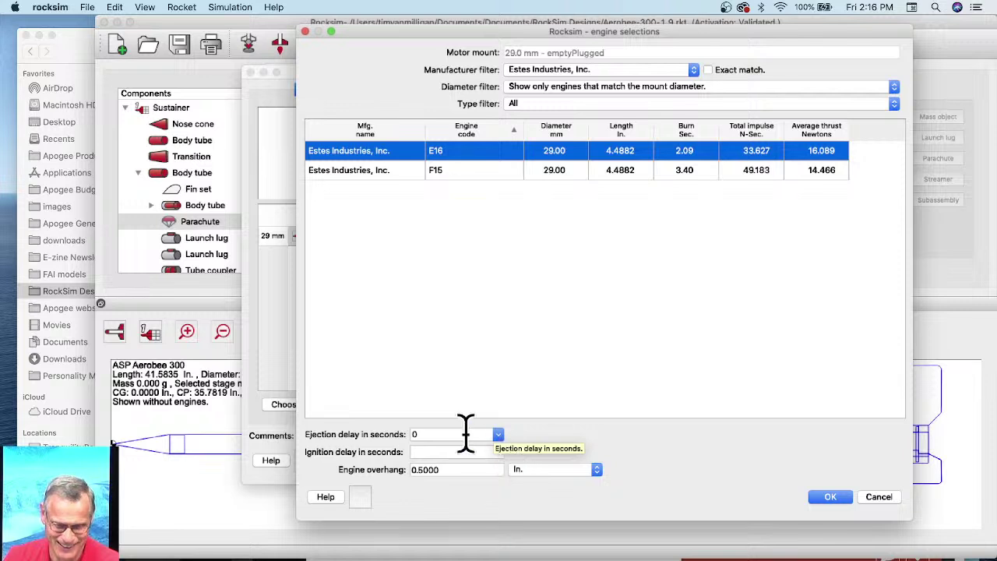
{"action": "left_click", "coordinate": [438, 441]}
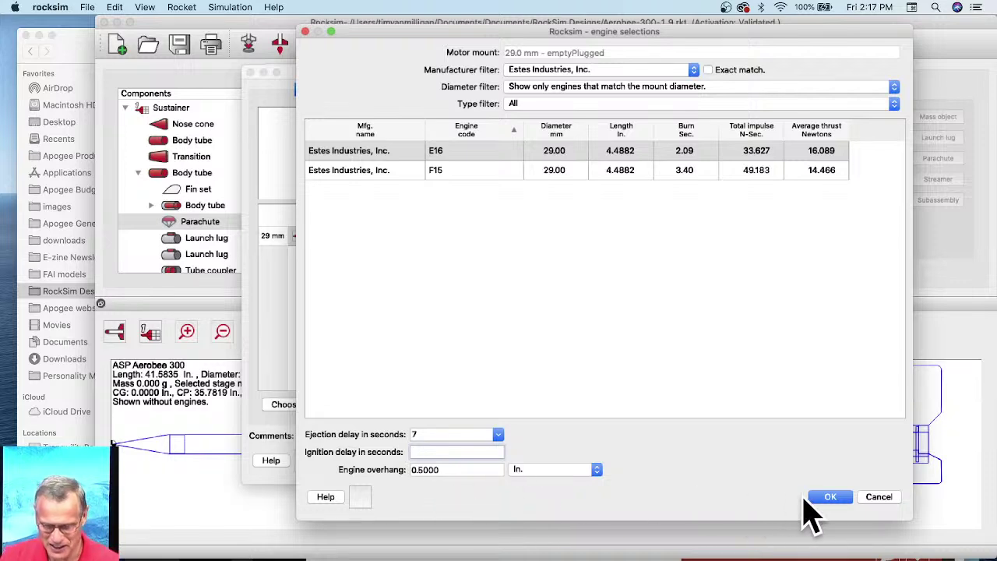
{"action": "left_click", "coordinate": [830, 497]}
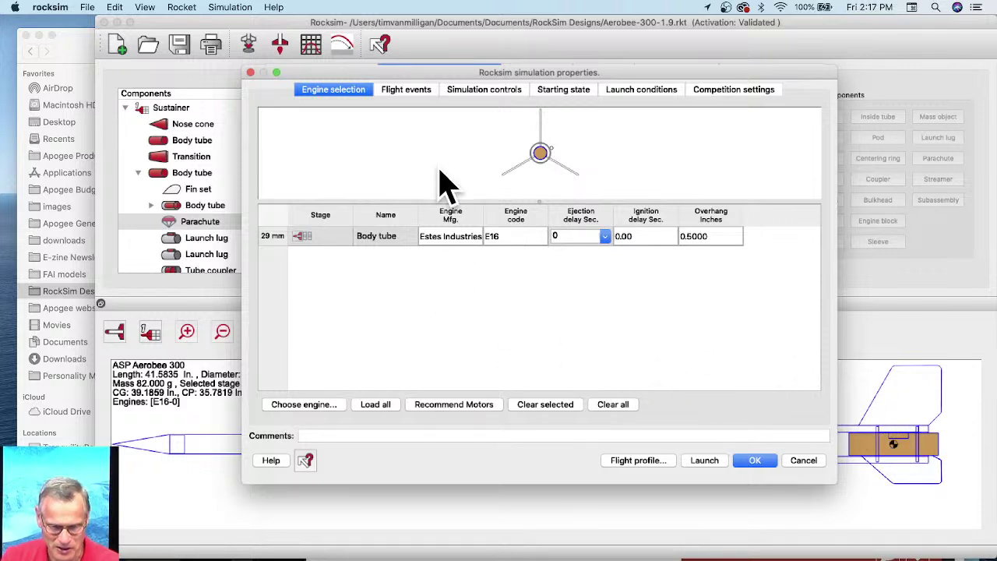
Review the simulation controls, flight events, starting state and launch conditions, and run the simulation as a 2D flight profile
{"action": "left_click", "coordinate": [510, 92]}
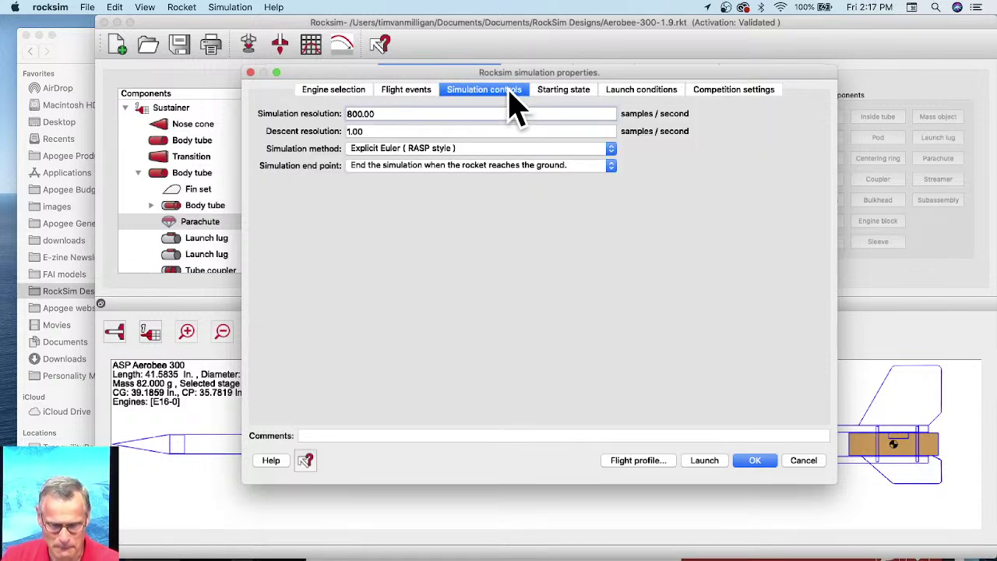
{"action": "left_click", "coordinate": [406, 95]}
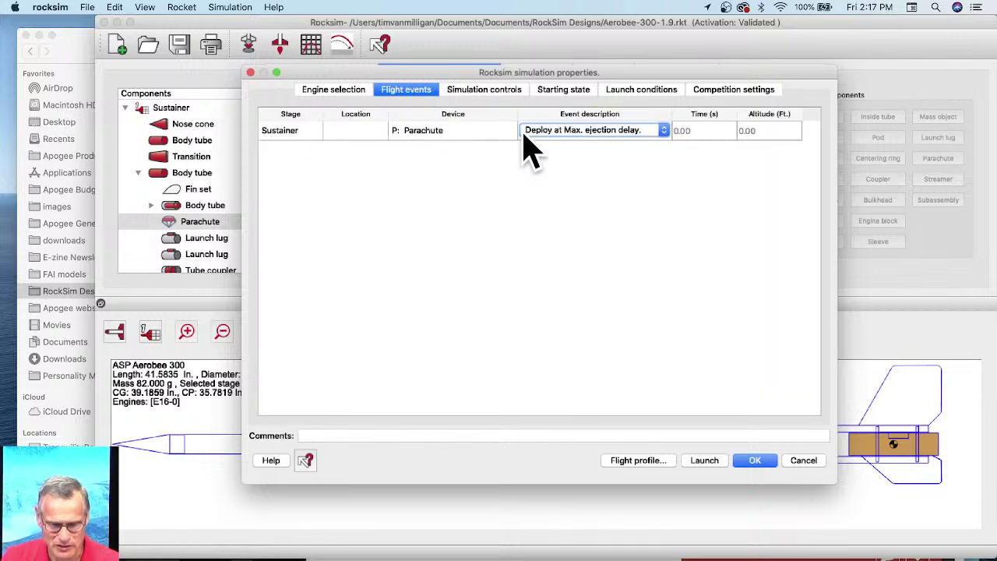
{"action": "left_click", "coordinate": [555, 97]}
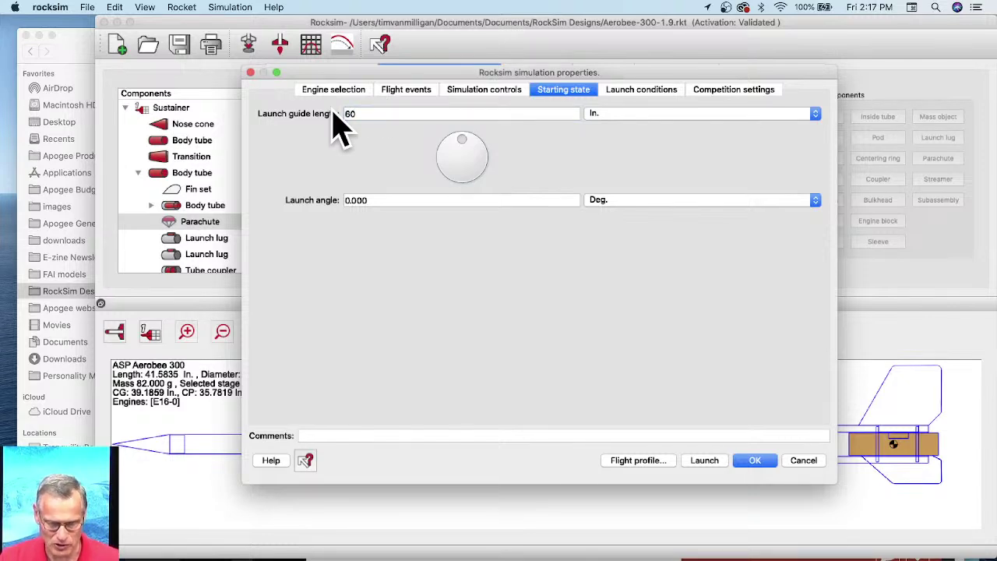
{"action": "left_click", "coordinate": [629, 92]}
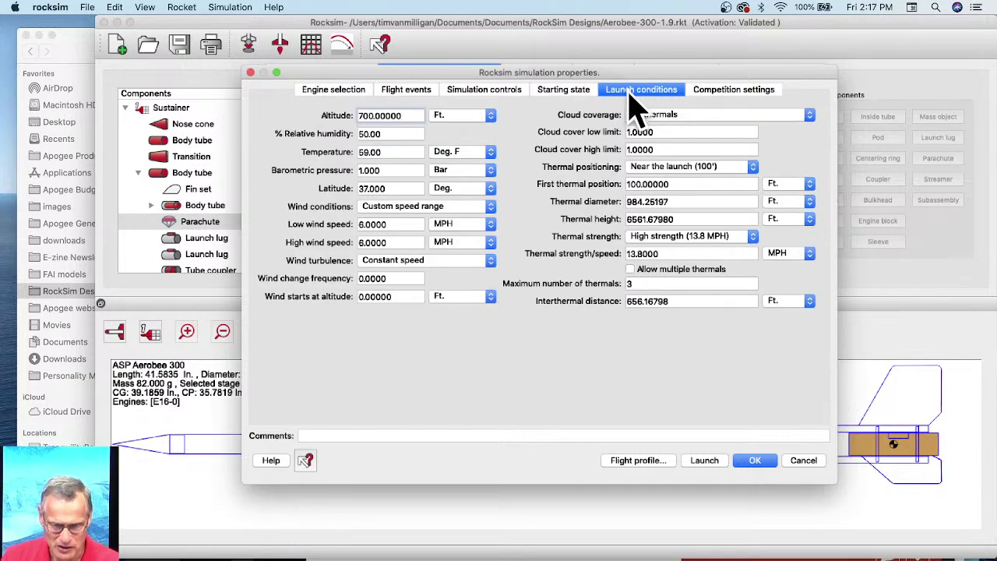
{"action": "left_click", "coordinate": [651, 460]}
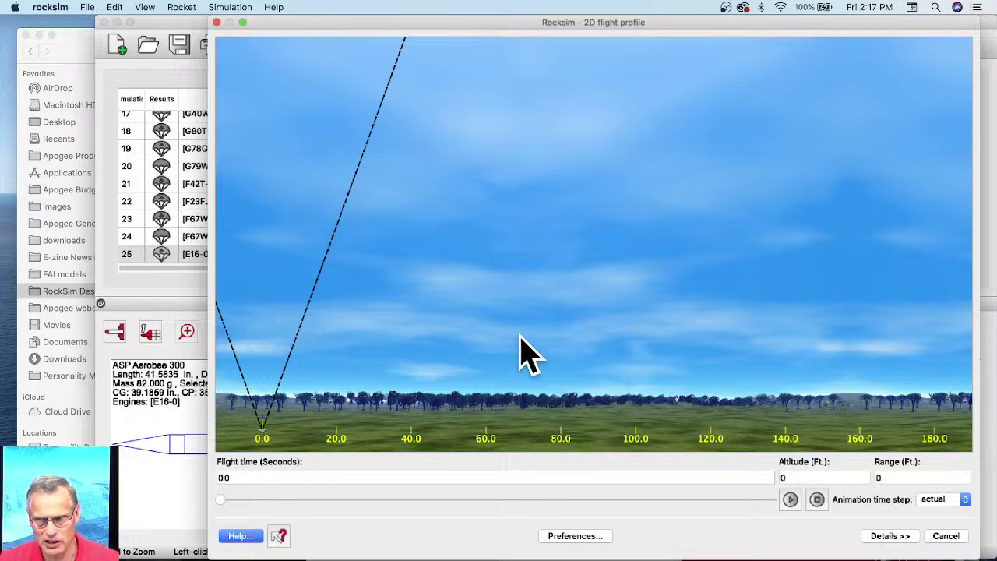
Enlarge the 2D flight profile window, play the flight animation, step back through the descent, and check the flight profile preferences
{"action": "left_click_drag", "start_coordinate": [219, 545], "coordinate": [160, 541]}
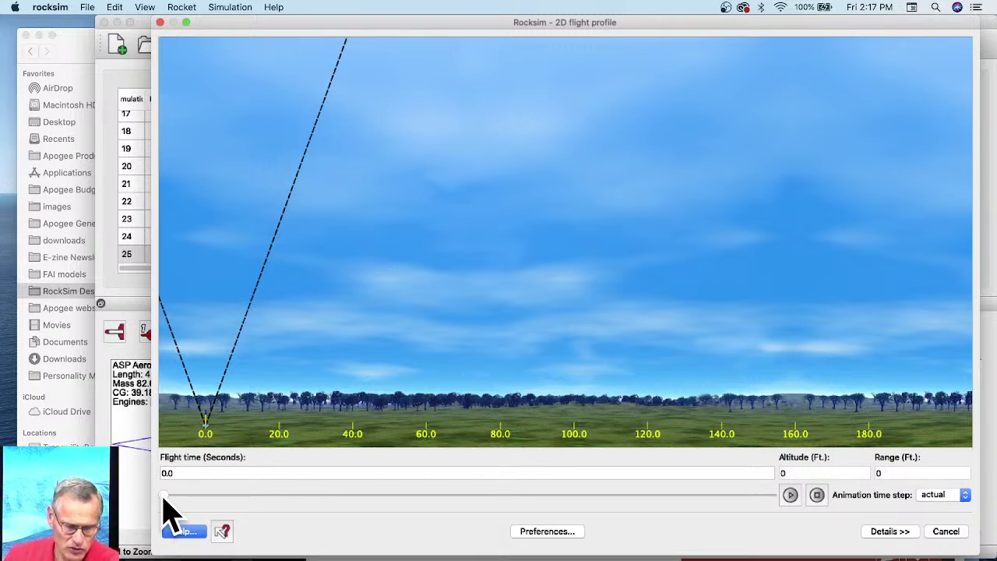
{"action": "left_click", "coordinate": [790, 495]}
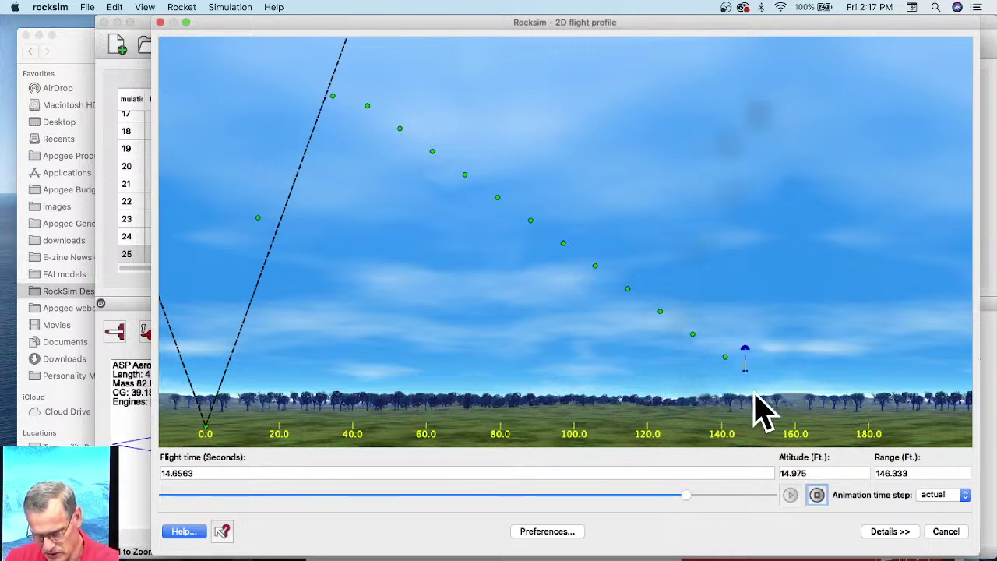
{"action": "left_click", "coordinate": [816, 496]}
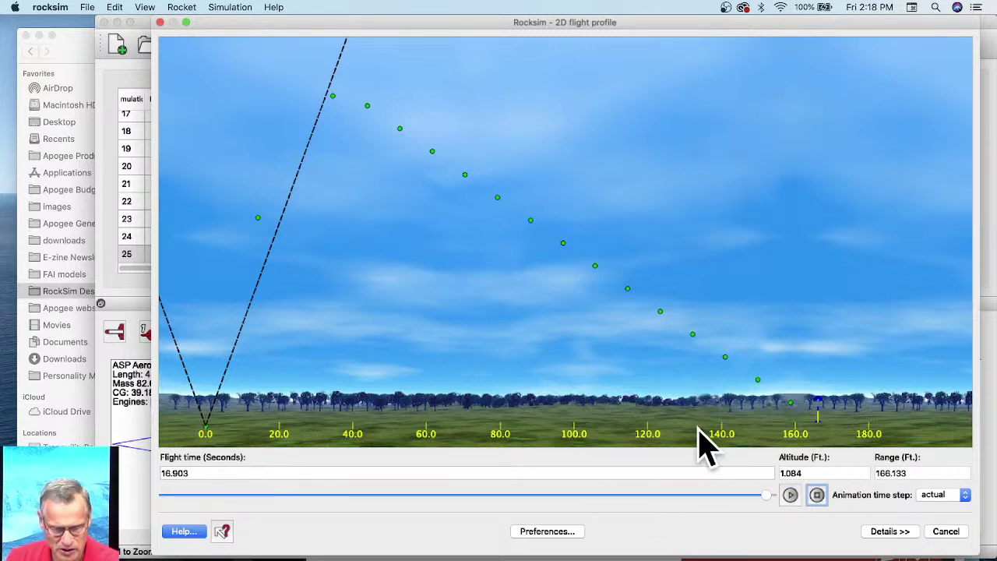
{"action": "left_click_drag", "start_coordinate": [765, 496], "coordinate": [608, 495]}
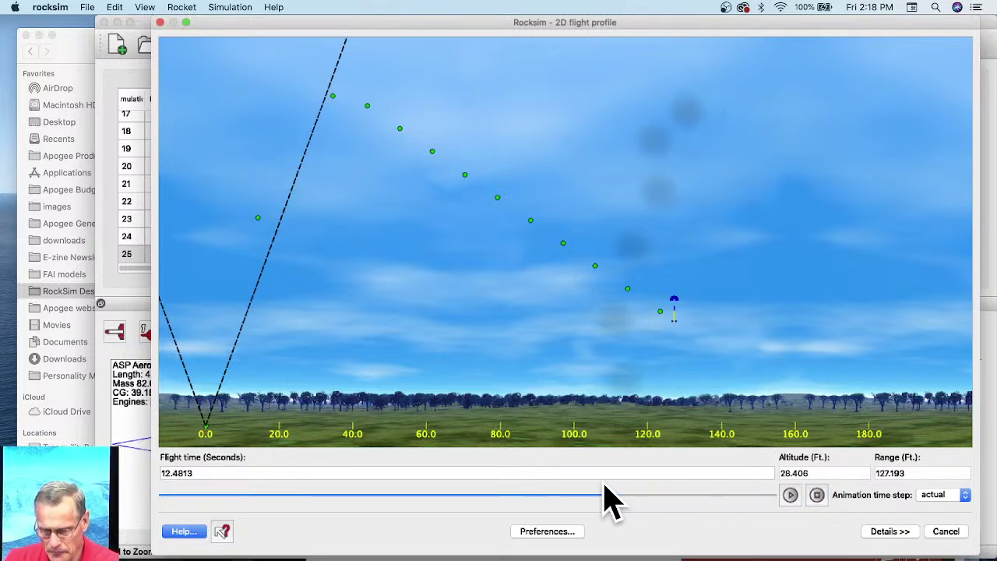
{"action": "left_click", "coordinate": [534, 533]}
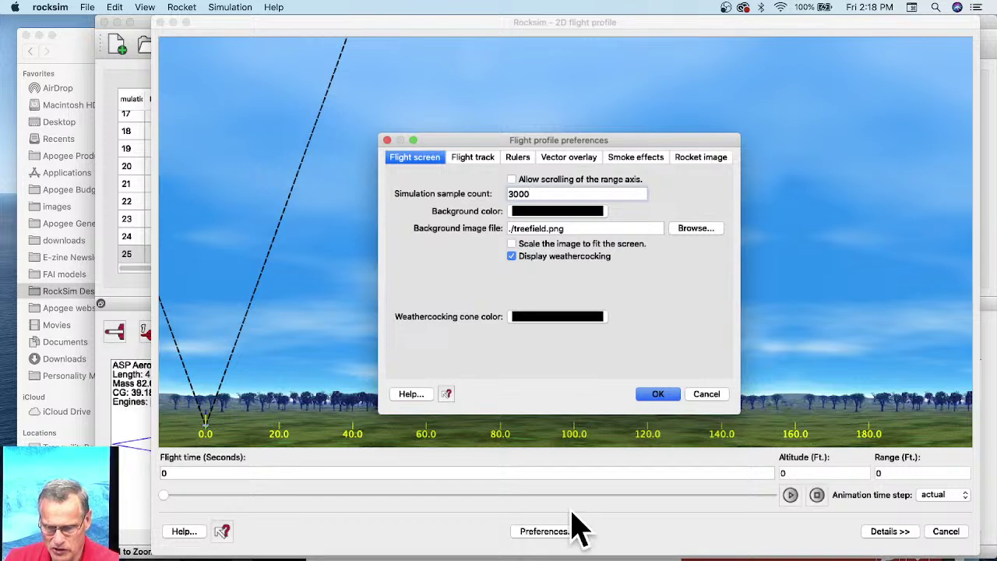
{"action": "left_click", "coordinate": [705, 395]}
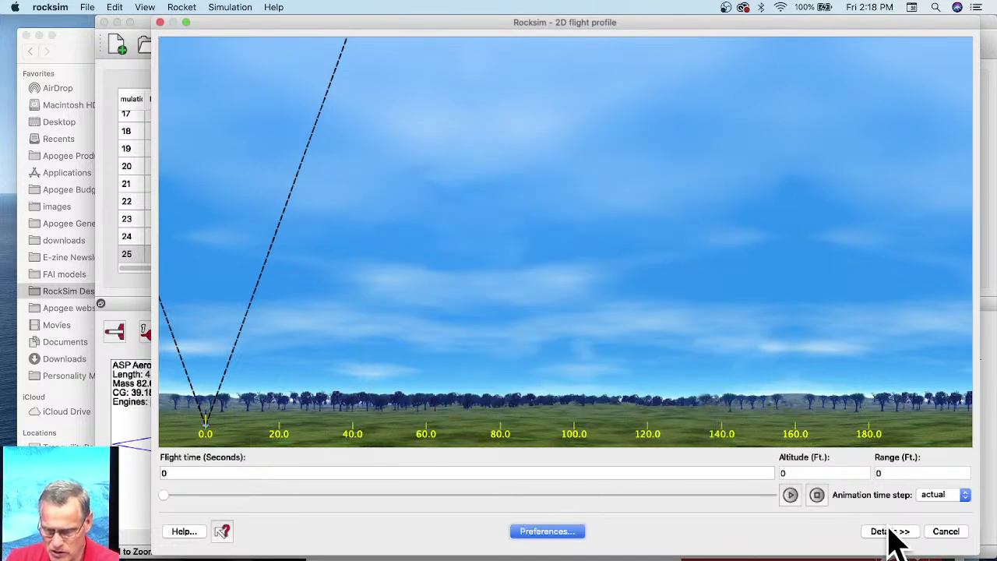
Show the detailed flight data, examine the x-velocity during the parachute descent at about 4.7 seconds, and close the flight profile
{"action": "left_click", "coordinate": [890, 533]}
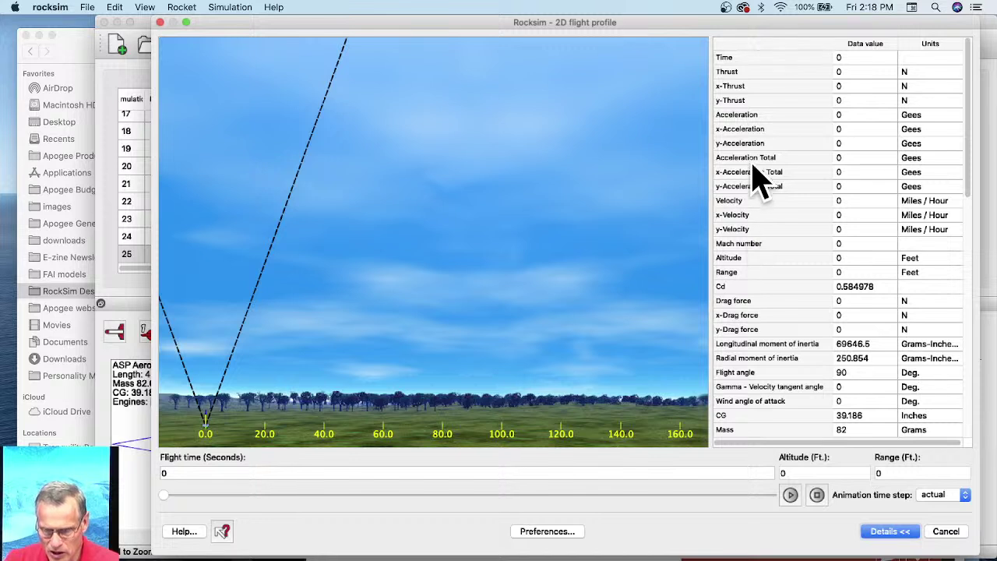
{"action": "left_click", "coordinate": [748, 217]}
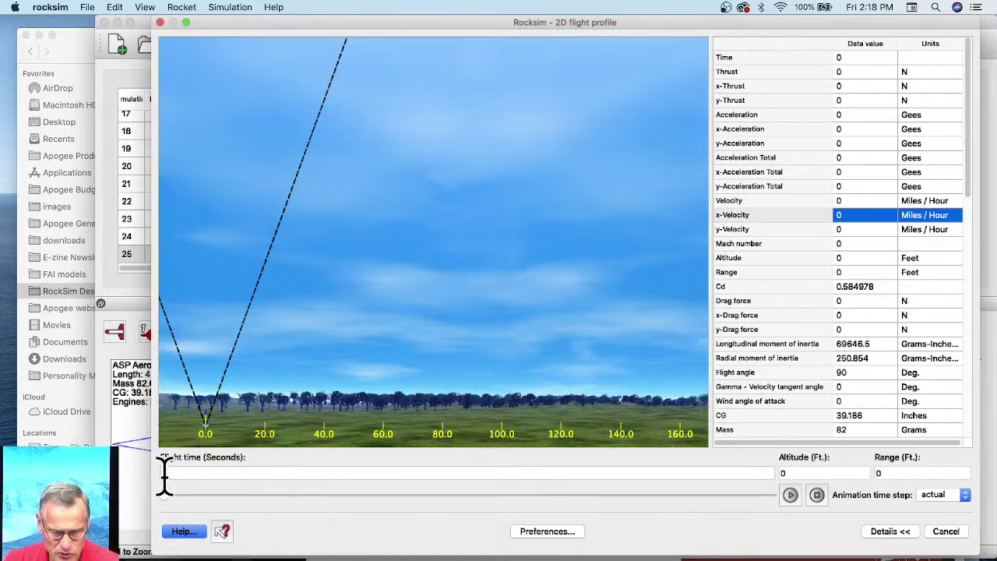
{"action": "left_click_drag", "start_coordinate": [165, 497], "coordinate": [315, 505]}
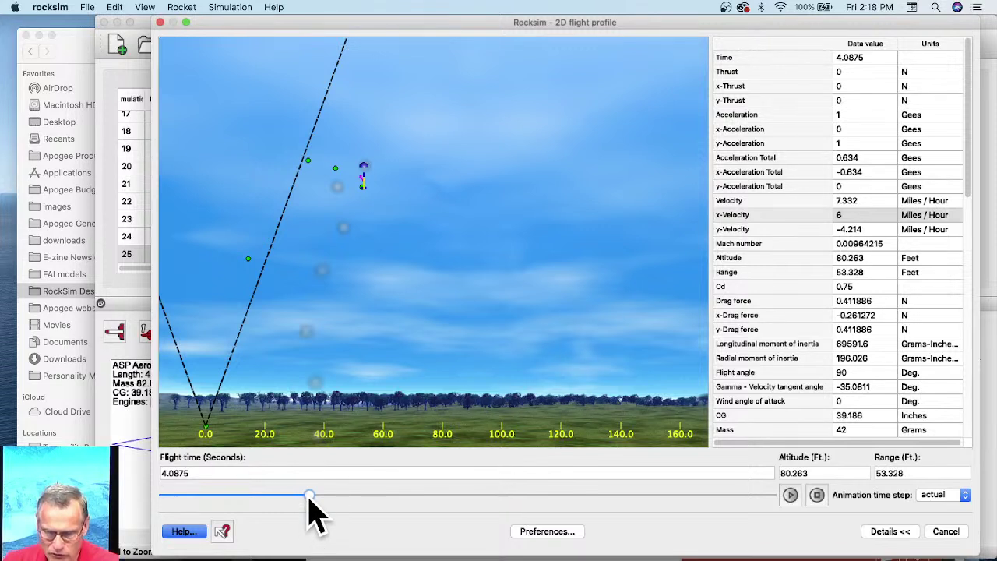
{"action": "left_click_drag", "start_coordinate": [310, 496], "coordinate": [338, 511]}
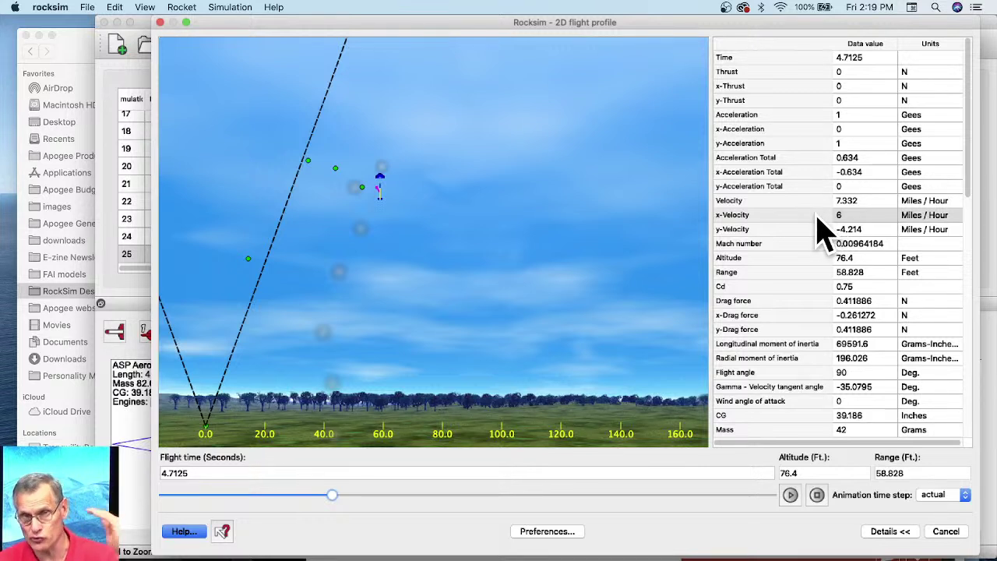
{"action": "left_click", "coordinate": [955, 534]}
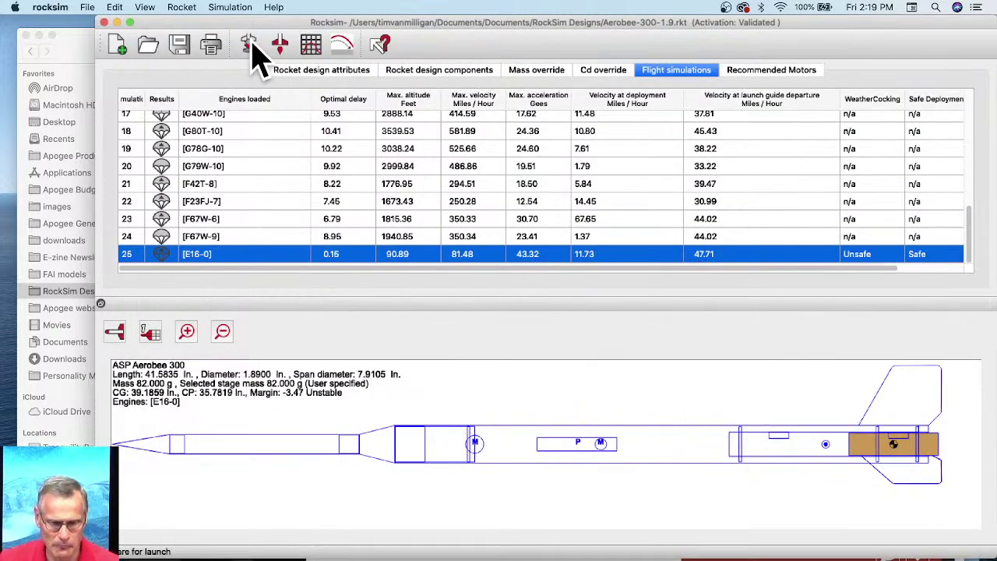
Set the low and high wind speeds to 1 MPH in the launch conditions and run a new E16 simulation as a 2D flight profile
{"action": "left_click", "coordinate": [250, 46]}
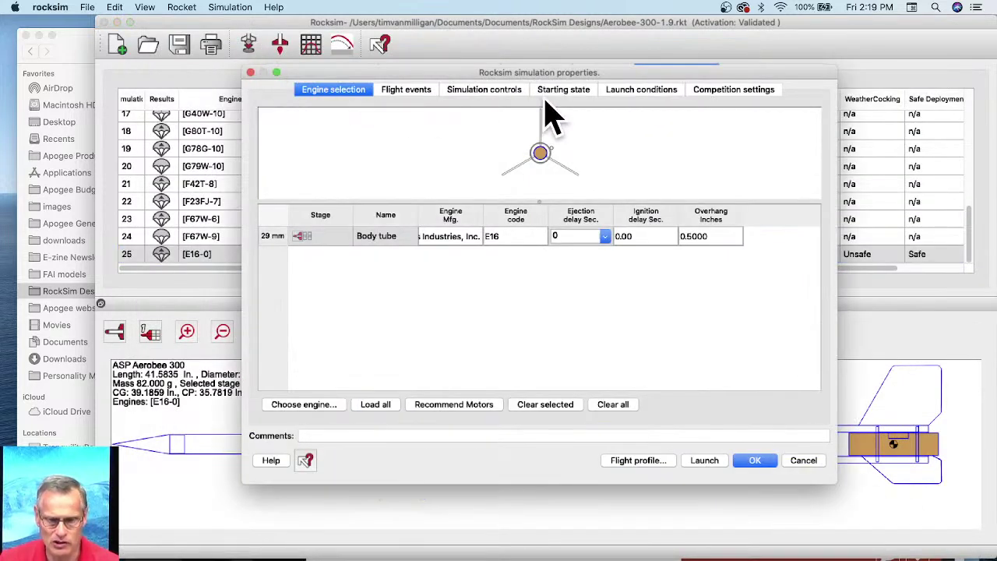
{"action": "left_click", "coordinate": [650, 90]}
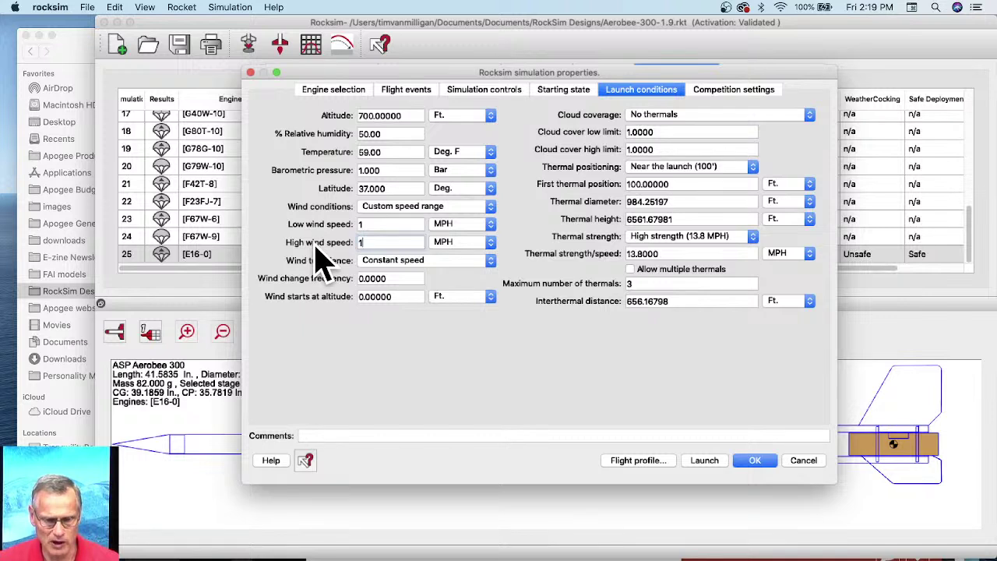
{"action": "key", "text": "Tab"}
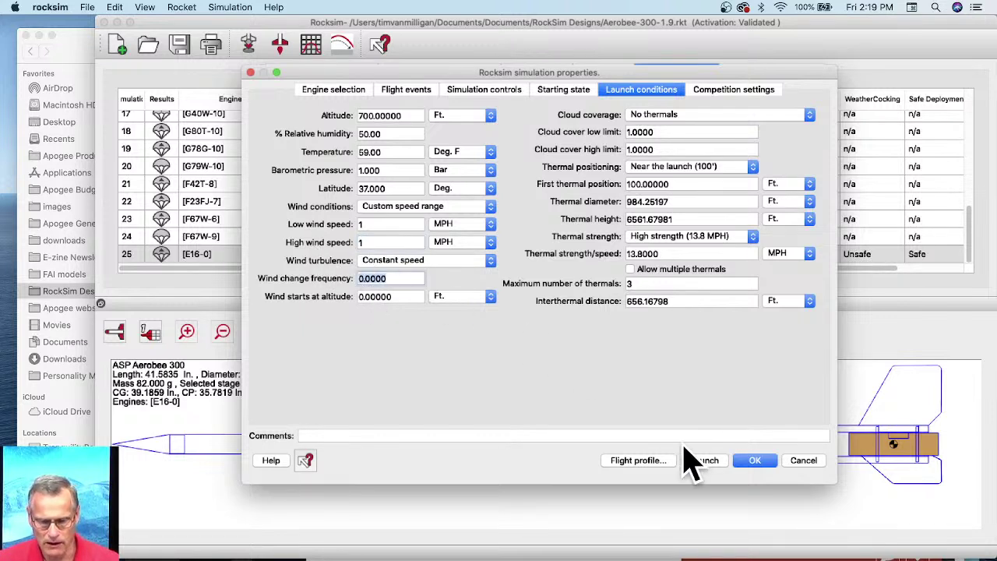
{"action": "left_click", "coordinate": [633, 461]}
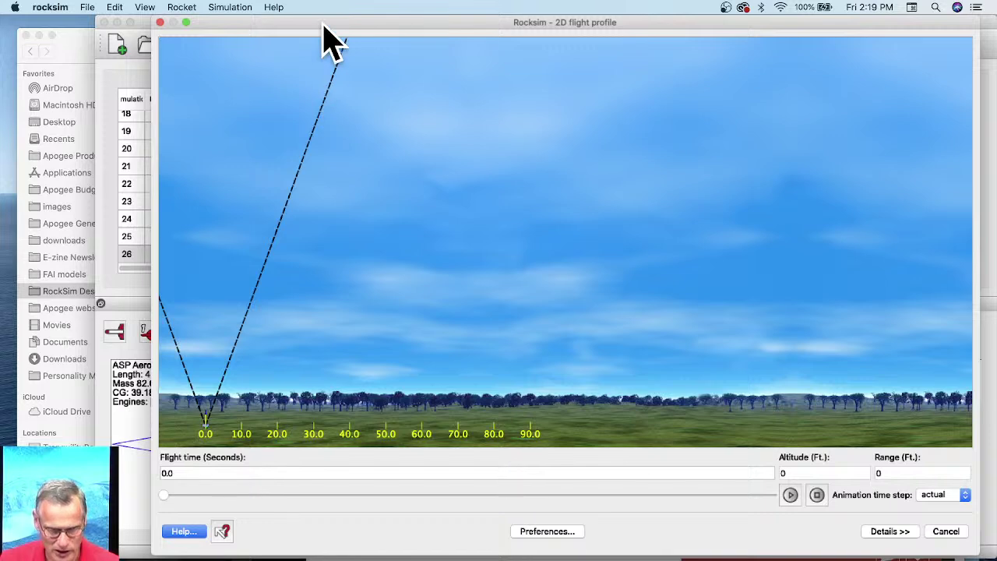
Check the new simulation's results behind the flight profile window, follow the flight through to landing for its drift range, and close the profile
{"action": "mouse_move", "coordinate": [324, 28]}
{"action": "left_mouse_down"}
{"action": "mouse_move", "coordinate": [482, 440]}
{"action": "mouse_move", "coordinate": [457, 484]}
{"action": "left_mouse_up"}
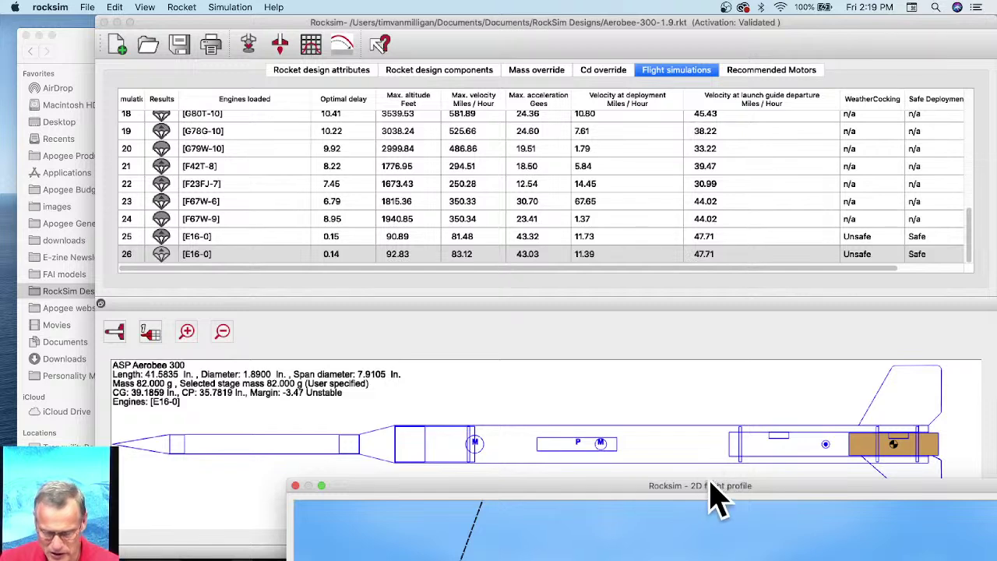
{"action": "left_click_drag", "start_coordinate": [707, 487], "coordinate": [535, 17]}
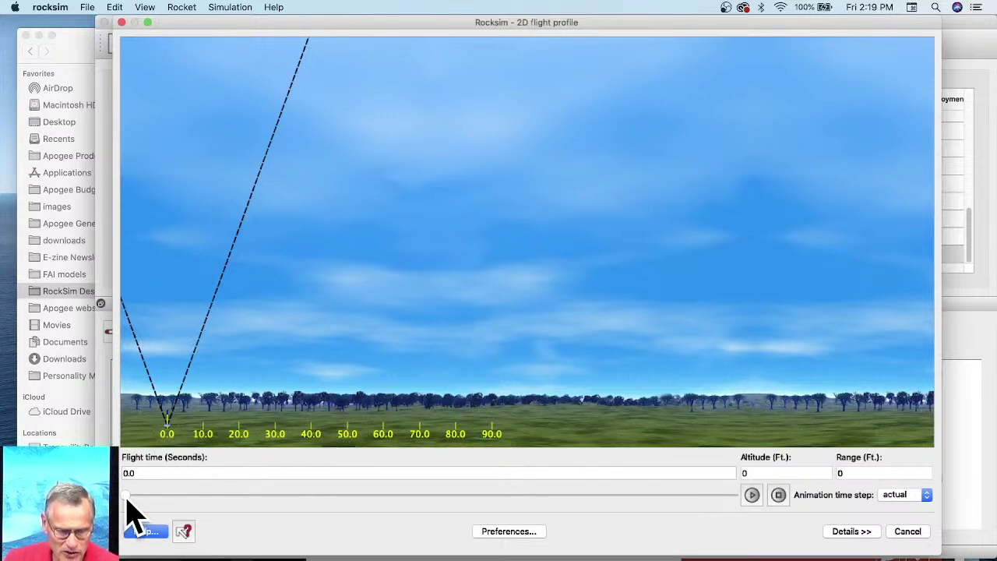
{"action": "left_click_drag", "start_coordinate": [137, 500], "coordinate": [491, 496]}
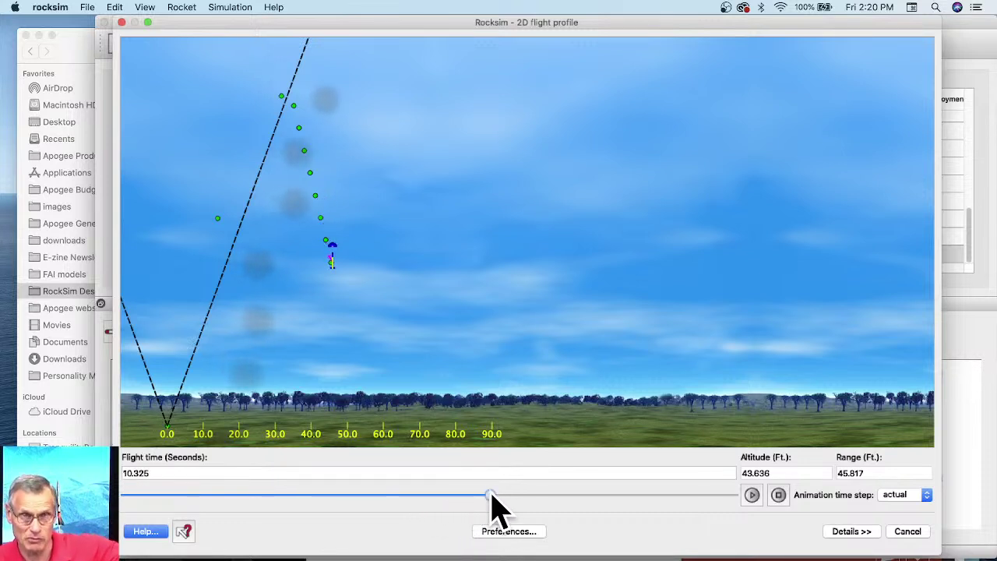
{"action": "left_click_drag", "start_coordinate": [507, 497], "coordinate": [738, 497]}
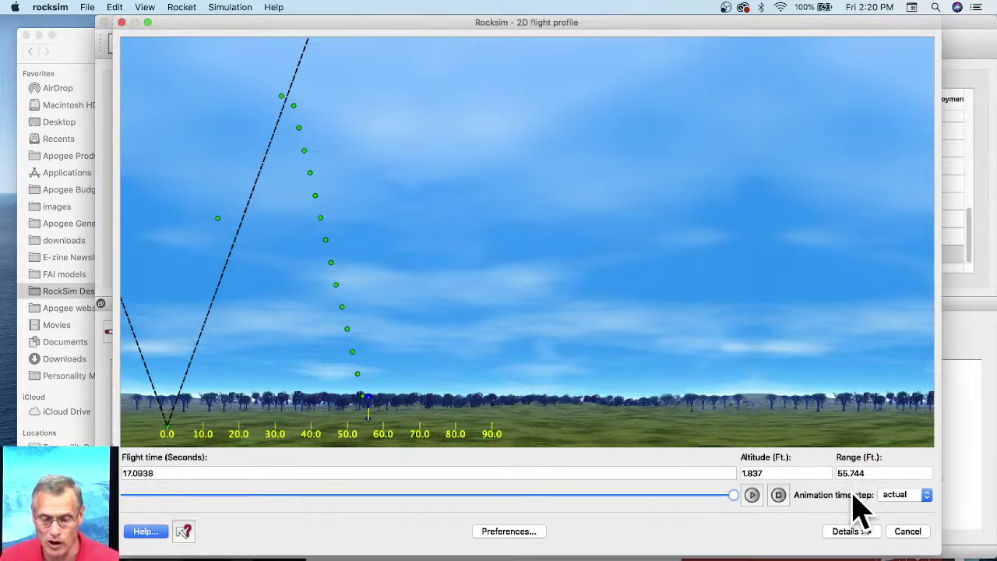
{"action": "left_click", "coordinate": [908, 533]}
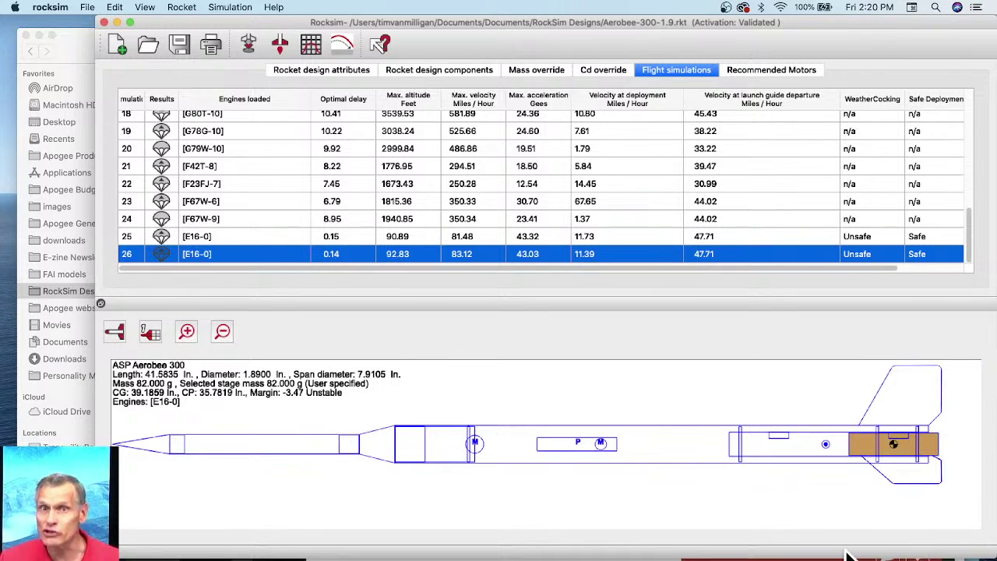
Switch to Safari, examine the 24" Gliding Parachute System product page and its keel length diagram, and return to Rocksim
{"action": "left_click", "coordinate": [792, 549]}
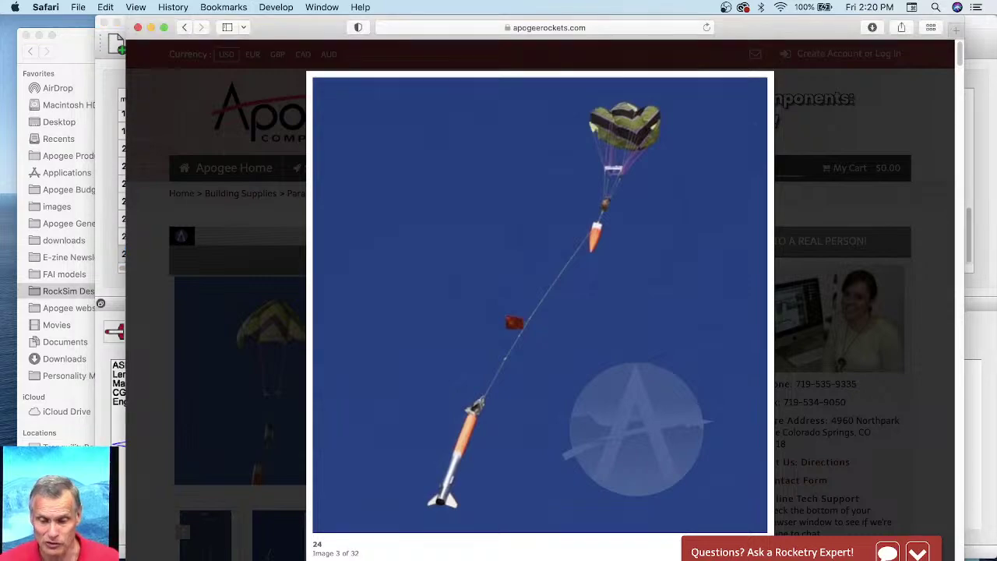
{"action": "left_click", "coordinate": [725, 308]}
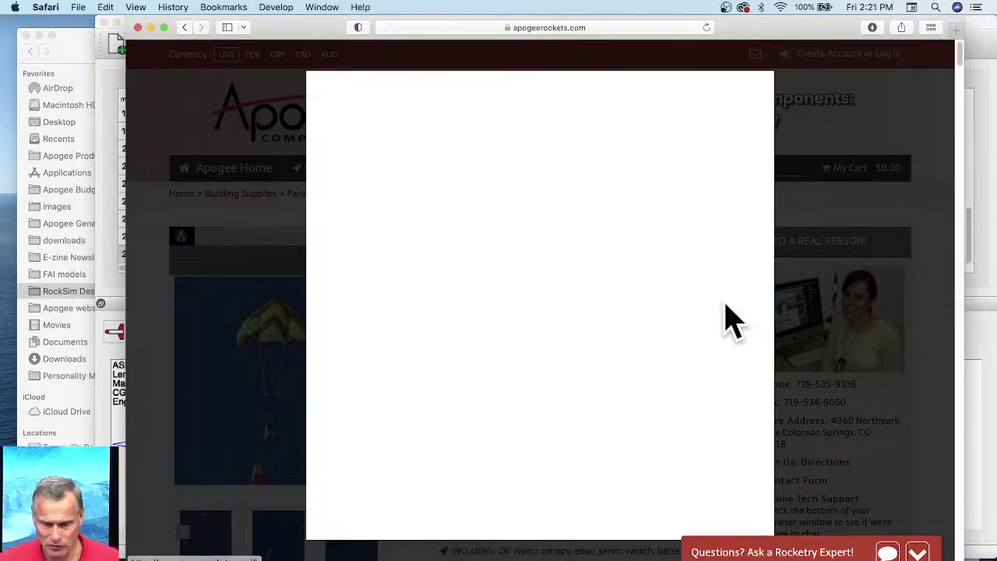
{"action": "left_click", "coordinate": [729, 303]}
{"action": "scroll", "coordinate": [360, 409], "scroll_direction": "down", "scroll_amount": 1}
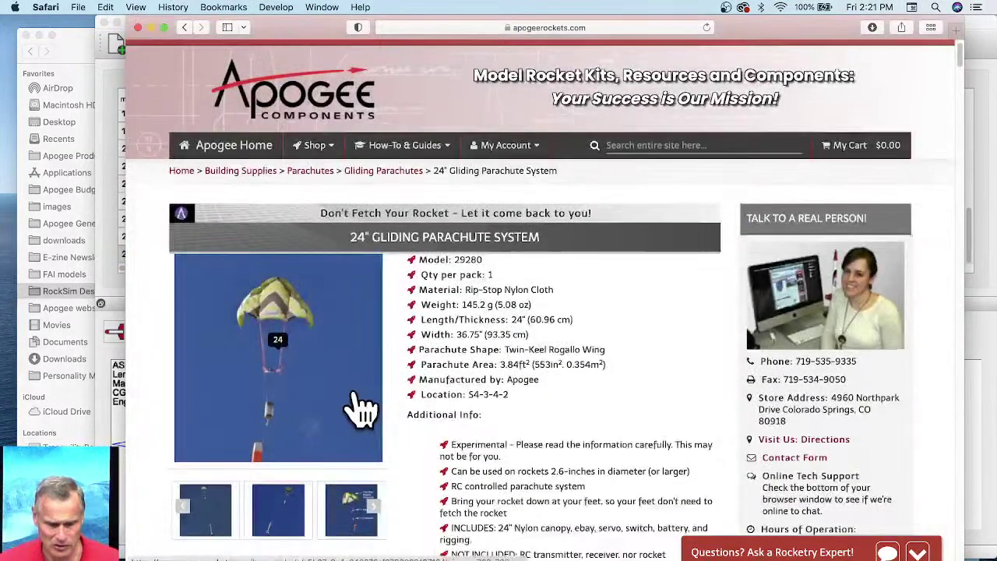
{"action": "scroll", "coordinate": [361, 409], "scroll_direction": "down", "scroll_amount": 5}
{"action": "left_click", "coordinate": [375, 304]}
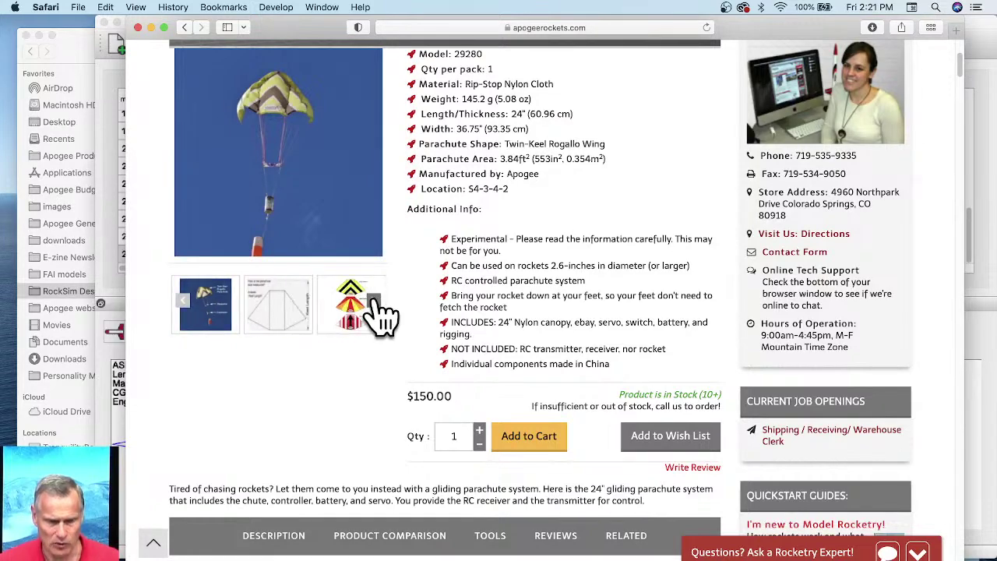
{"action": "left_click", "coordinate": [300, 321]}
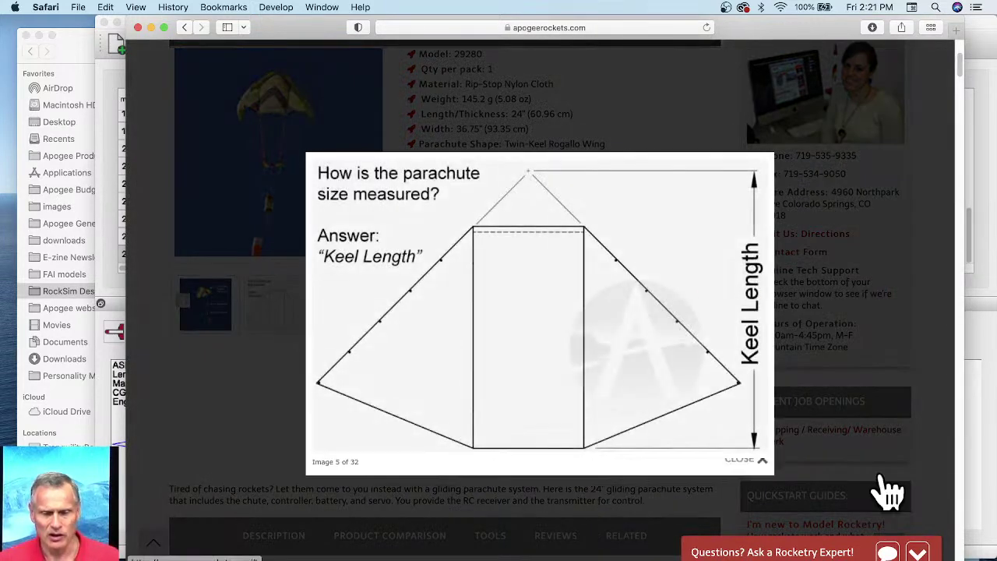
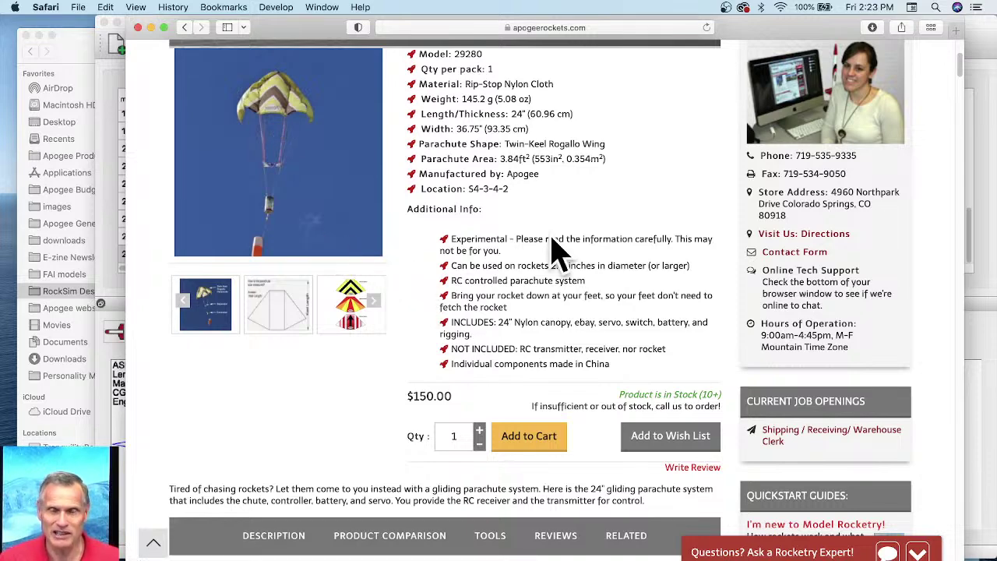
{"action": "scroll", "coordinate": [555, 250], "scroll_direction": "down", "scroll_amount": 5}
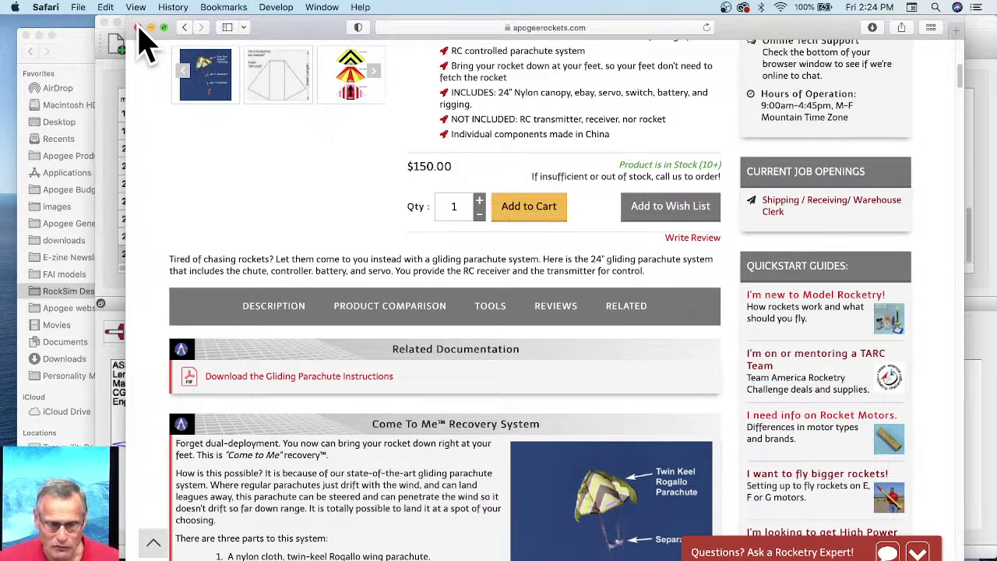
{"action": "left_click", "coordinate": [111, 130]}
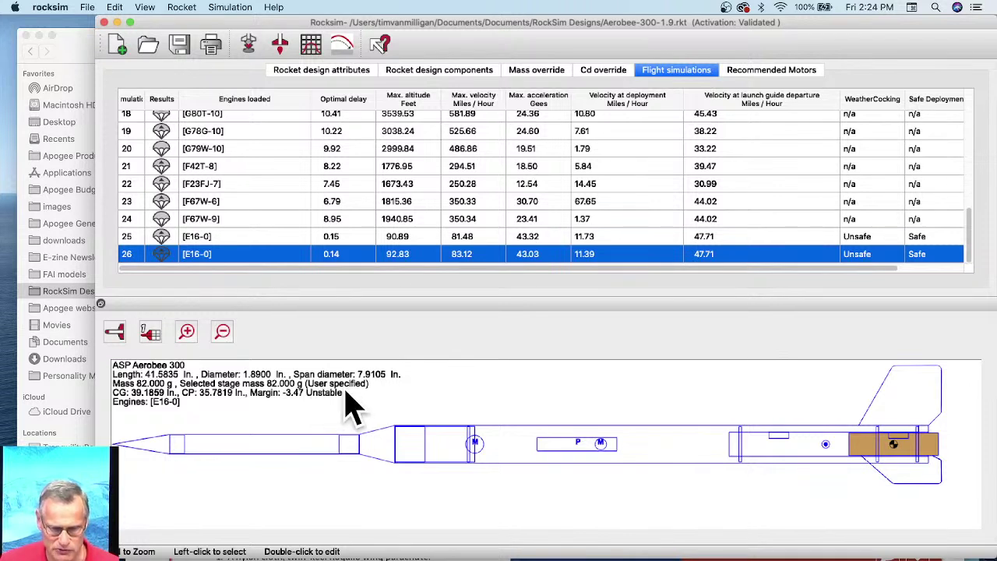
Turn off the mass override for all simulations and rerun the E16 flight as a 2D flight profile
{"action": "left_click", "coordinate": [545, 82]}
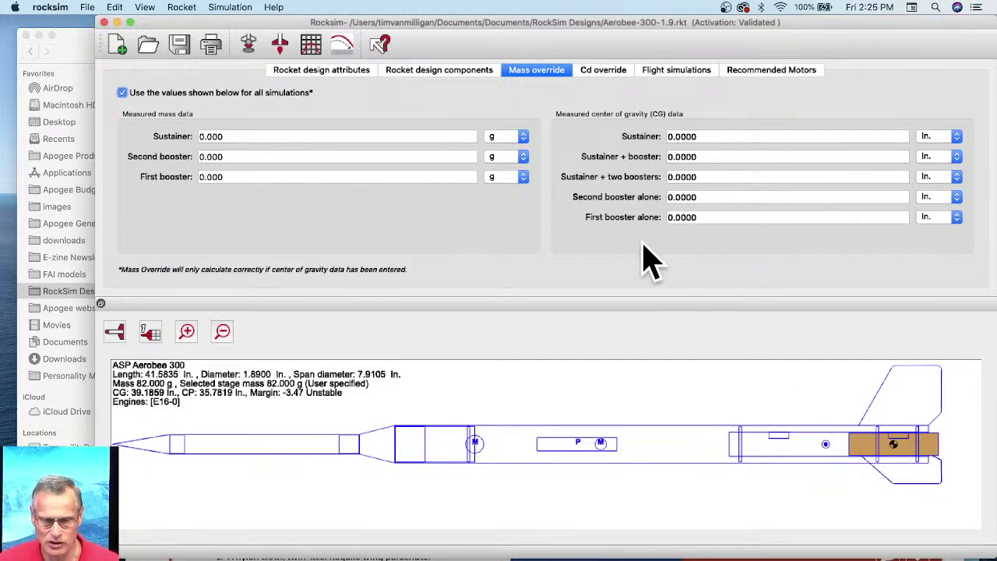
{"action": "left_click", "coordinate": [123, 94]}
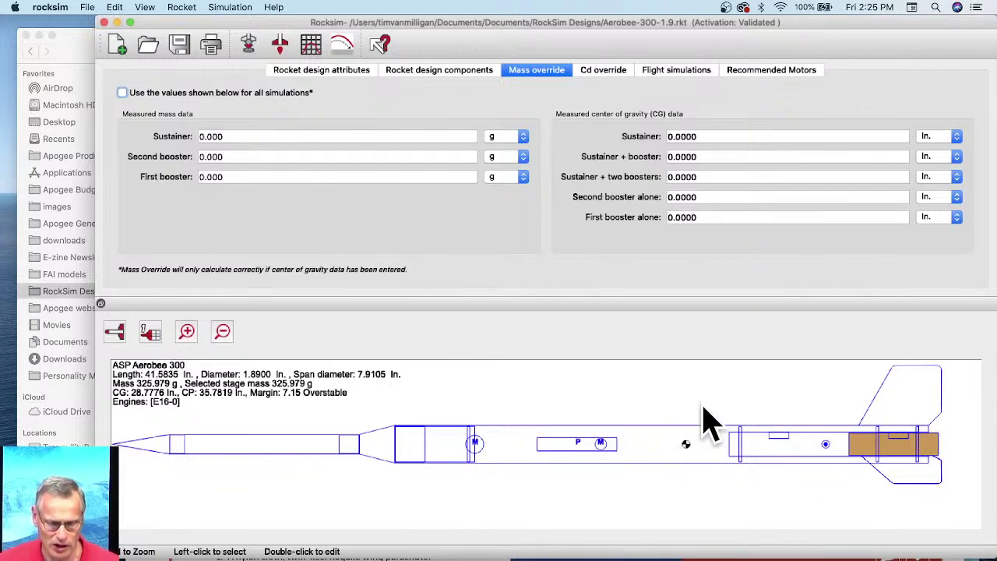
{"action": "left_click", "coordinate": [249, 45]}
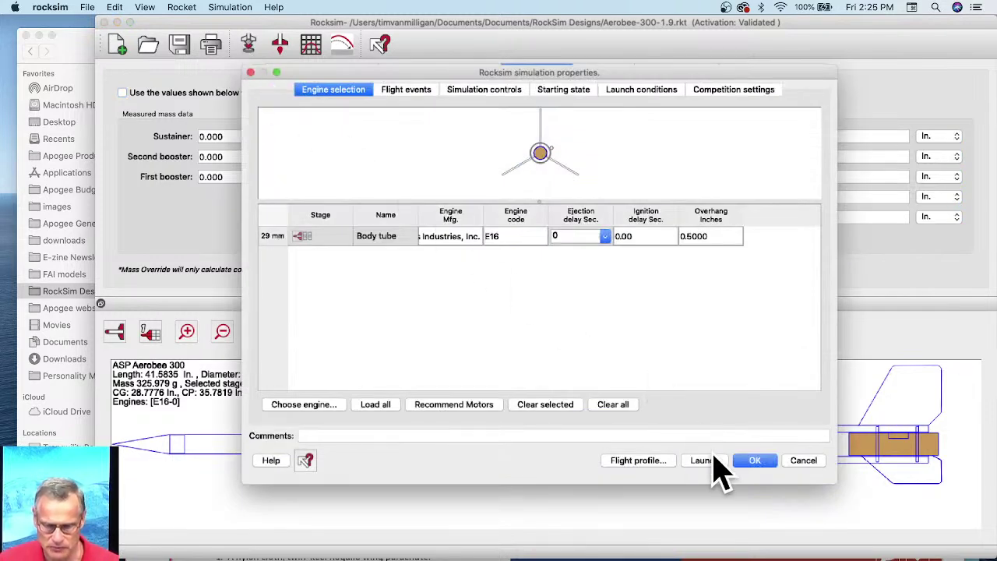
{"action": "left_click", "coordinate": [710, 460]}
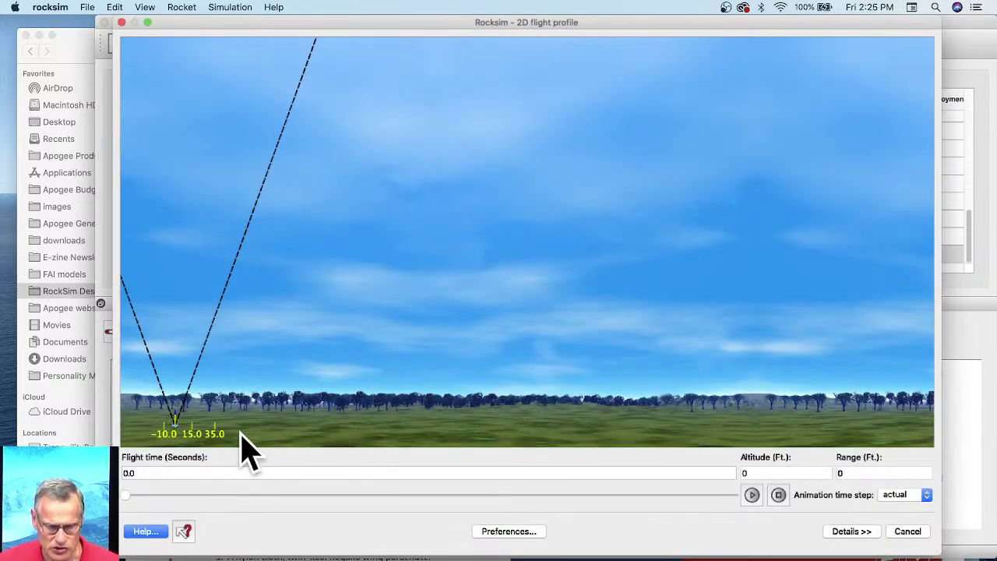
Move the flight profile window aside to compare the latest E16 simulation's results, and bring it back into full view
{"action": "left_click_drag", "start_coordinate": [202, 22], "coordinate": [675, 90]}
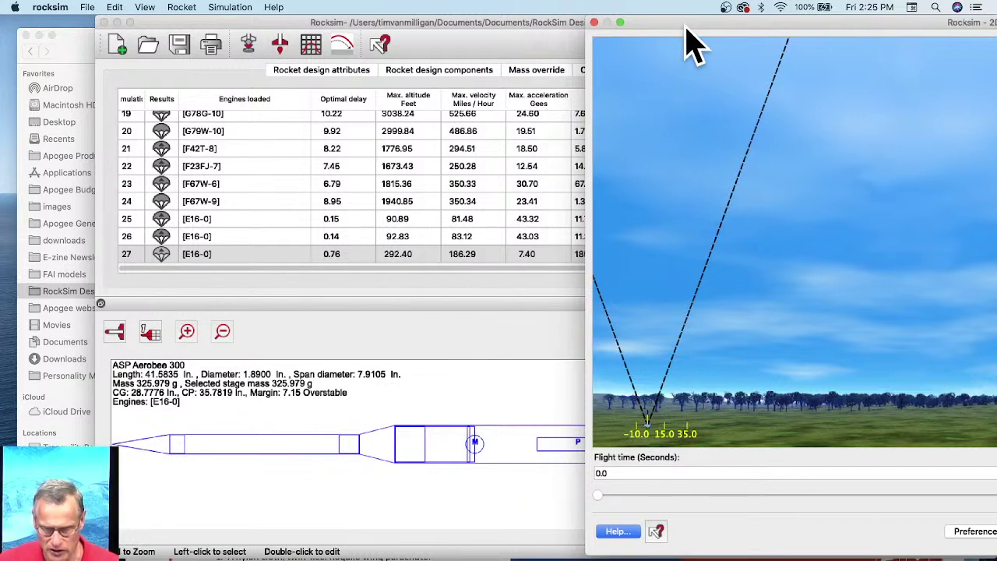
{"action": "left_click_drag", "start_coordinate": [686, 28], "coordinate": [327, 19]}
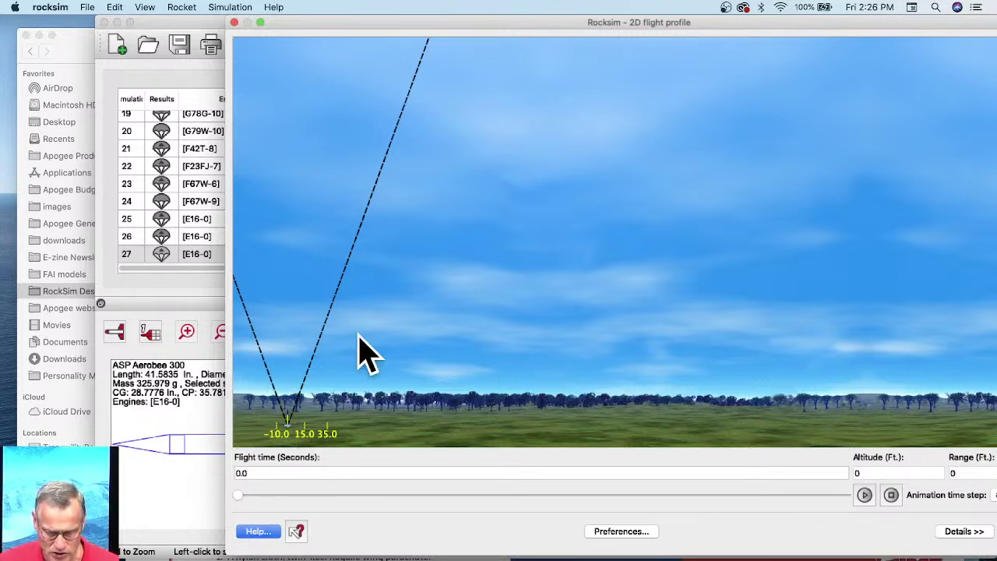
{"action": "left_click_drag", "start_coordinate": [386, 27], "coordinate": [290, 37]}
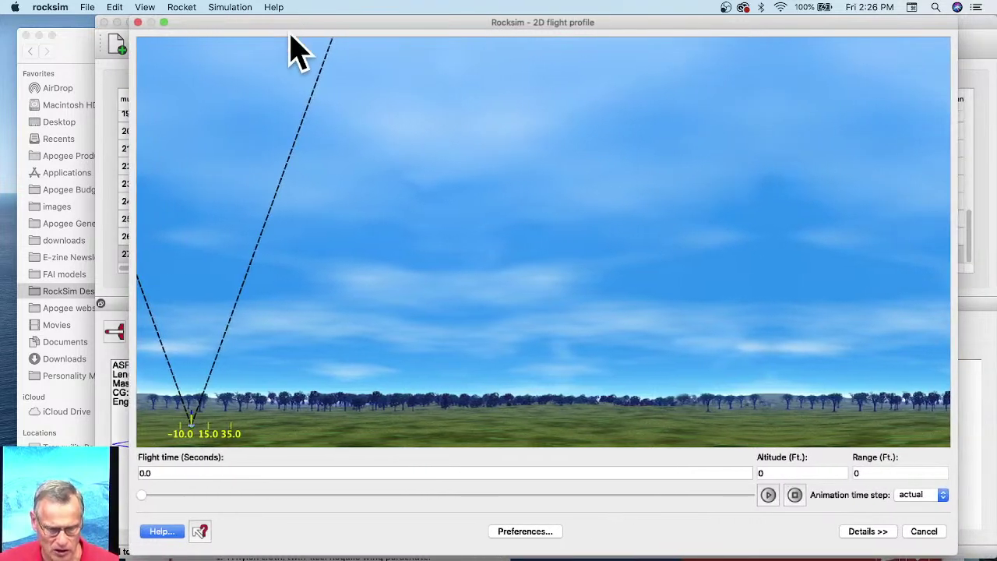
Play the 2D flight profile of the E16-0 flight, compare it with the simulation results behind its window, and close the profile
{"action": "left_click", "coordinate": [768, 495]}
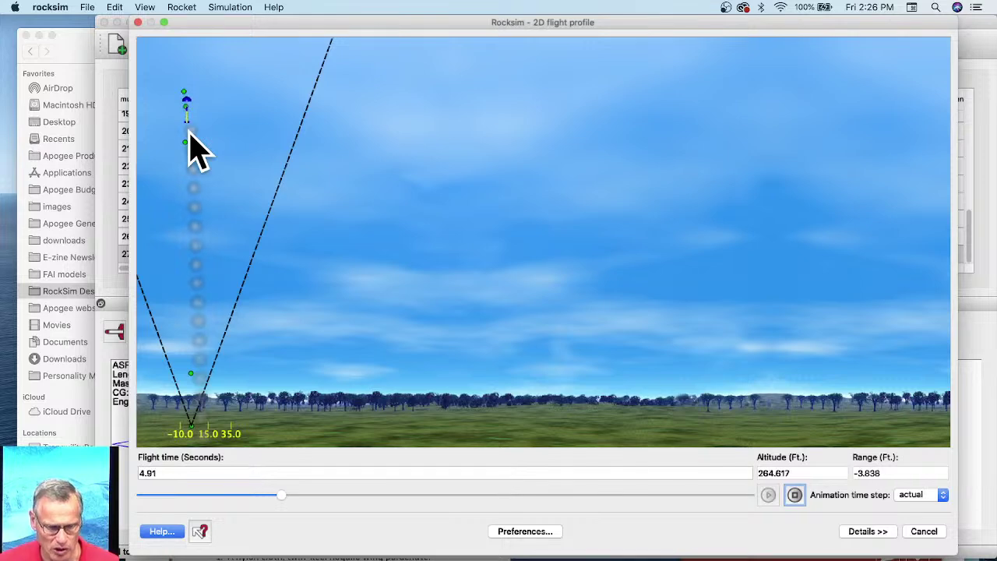
{"action": "left_click_drag", "start_coordinate": [191, 23], "coordinate": [326, 27]}
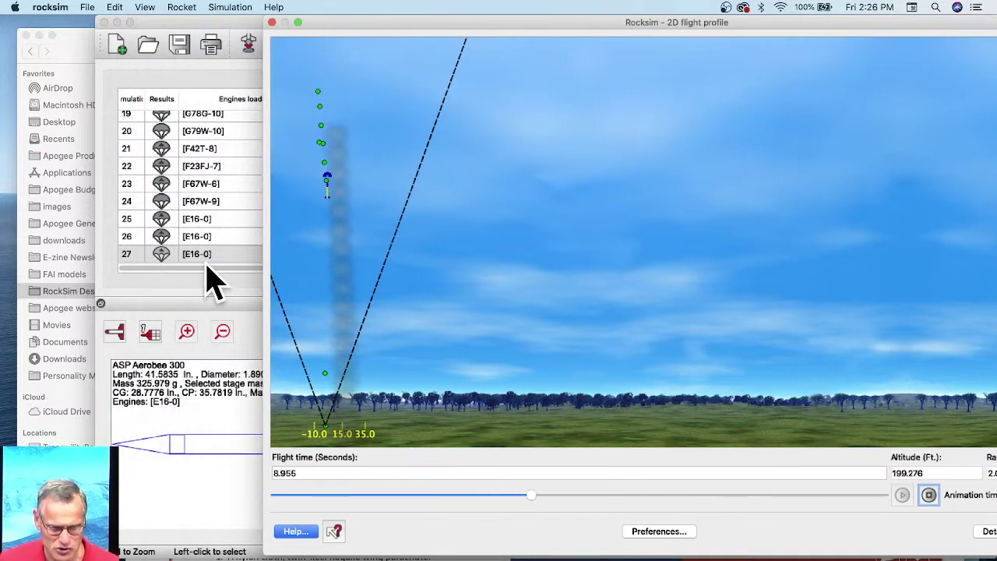
{"action": "left_click_drag", "start_coordinate": [351, 29], "coordinate": [294, 29]}
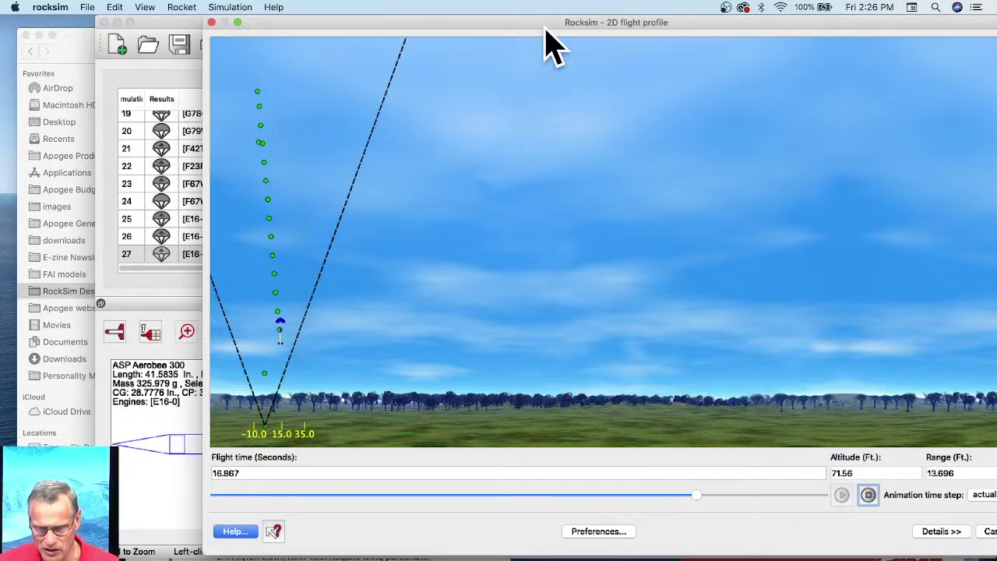
{"action": "left_click_drag", "start_coordinate": [545, 23], "coordinate": [508, 23]}
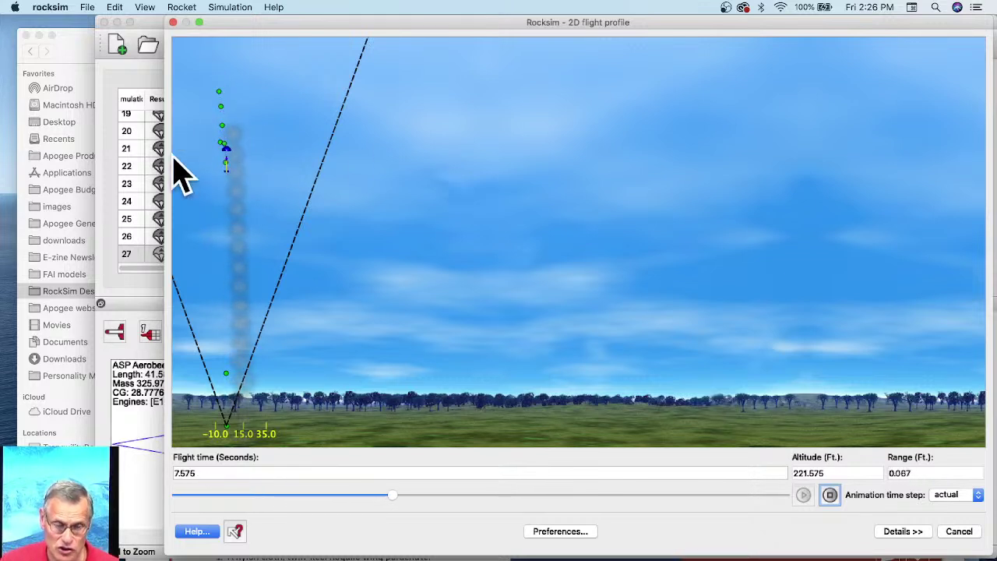
{"action": "left_click_drag", "start_coordinate": [253, 24], "coordinate": [570, 24]}
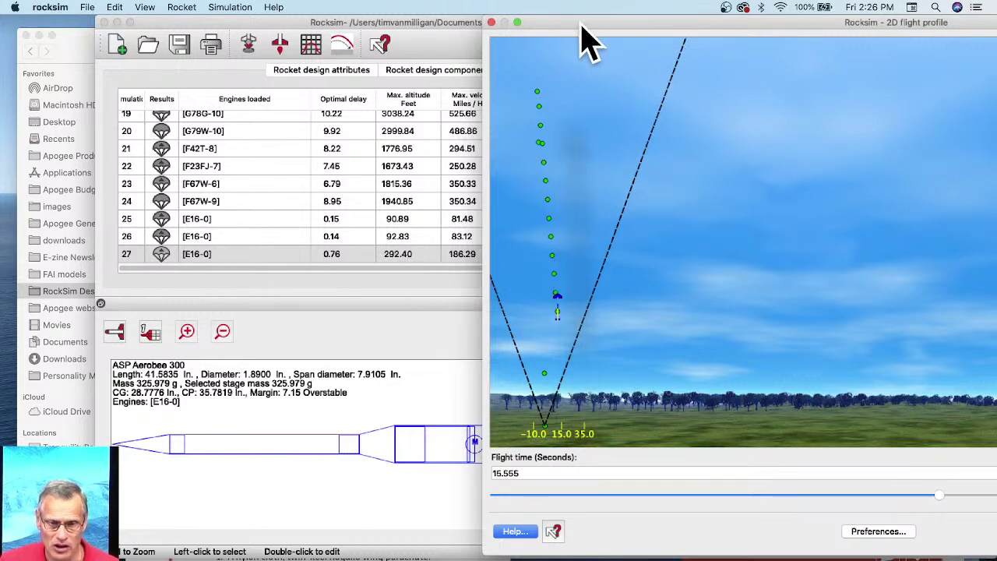
{"action": "left_click_drag", "start_coordinate": [582, 28], "coordinate": [372, 26]}
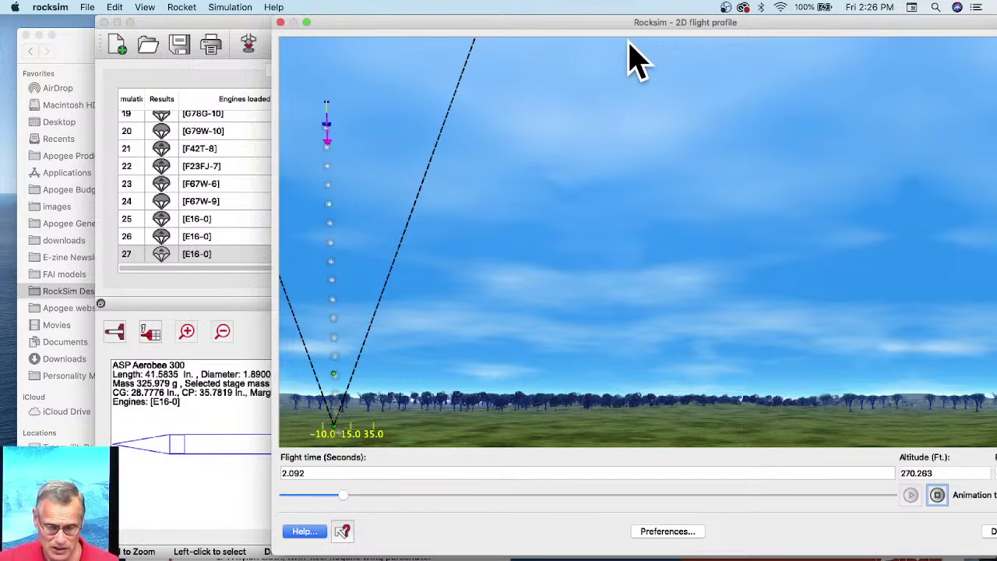
{"action": "left_click_drag", "start_coordinate": [635, 27], "coordinate": [478, 27]}
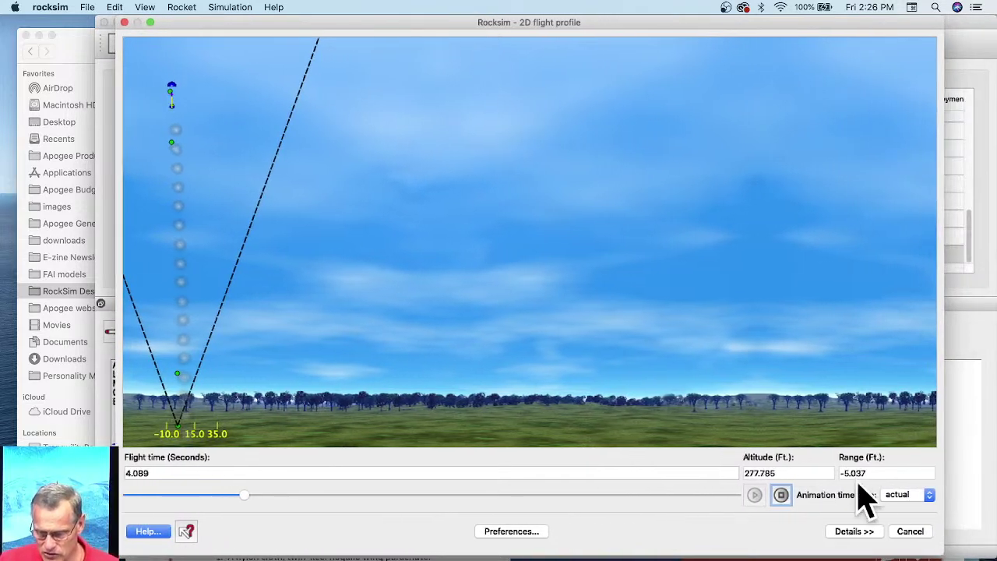
{"action": "left_click", "coordinate": [908, 534]}
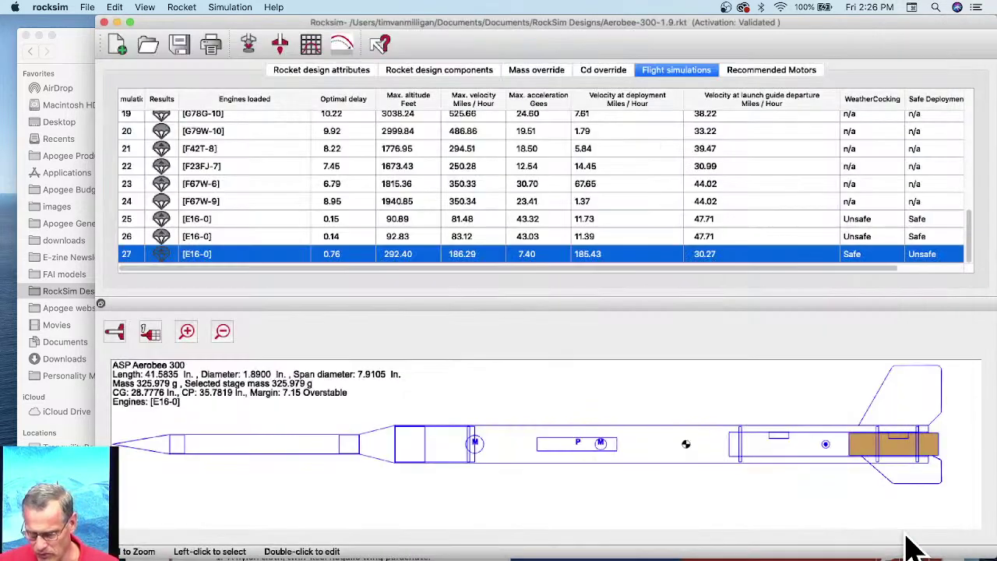
Set the E16's ejection delay to 8 seconds and run the simulation as a 2D flight profile
{"action": "left_click", "coordinate": [247, 50]}
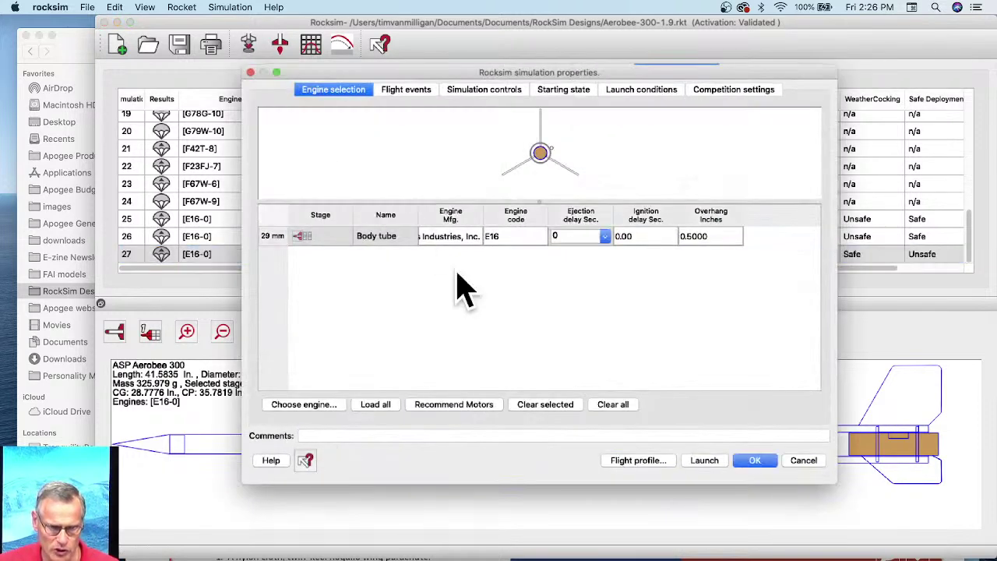
{"action": "left_click", "coordinate": [612, 236]}
{"action": "left_click", "coordinate": [587, 300]}
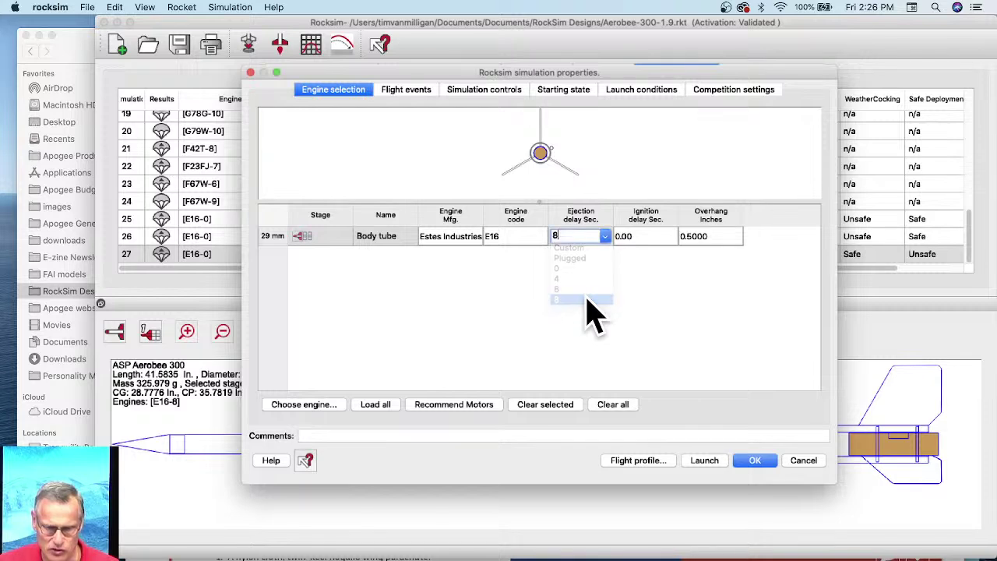
{"action": "left_click", "coordinate": [634, 461]}
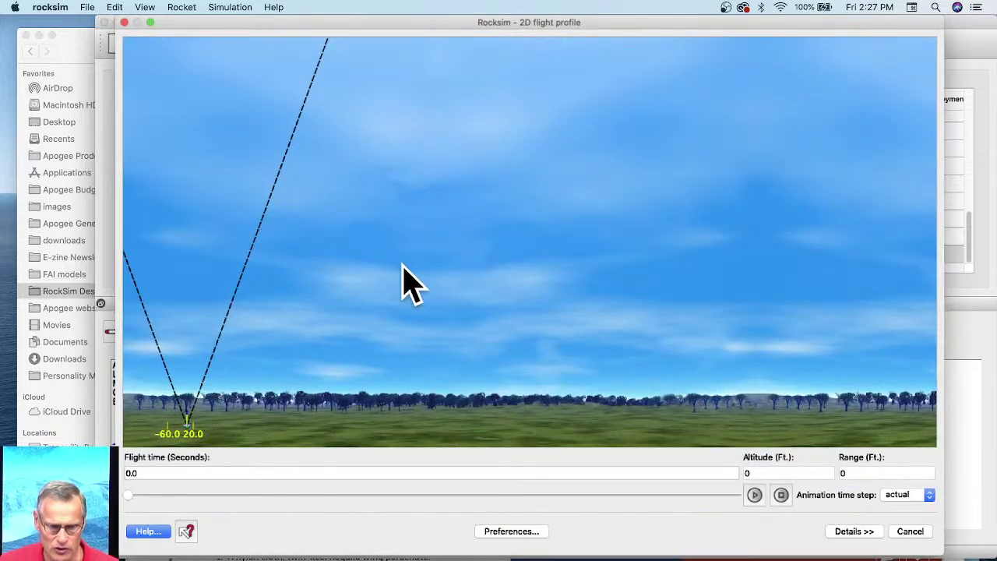
Check the E16-8 simulation's results behind the profile window, follow the flight through to landing for its range, and close the profile
{"action": "left_click_drag", "start_coordinate": [340, 25], "coordinate": [679, 37]}
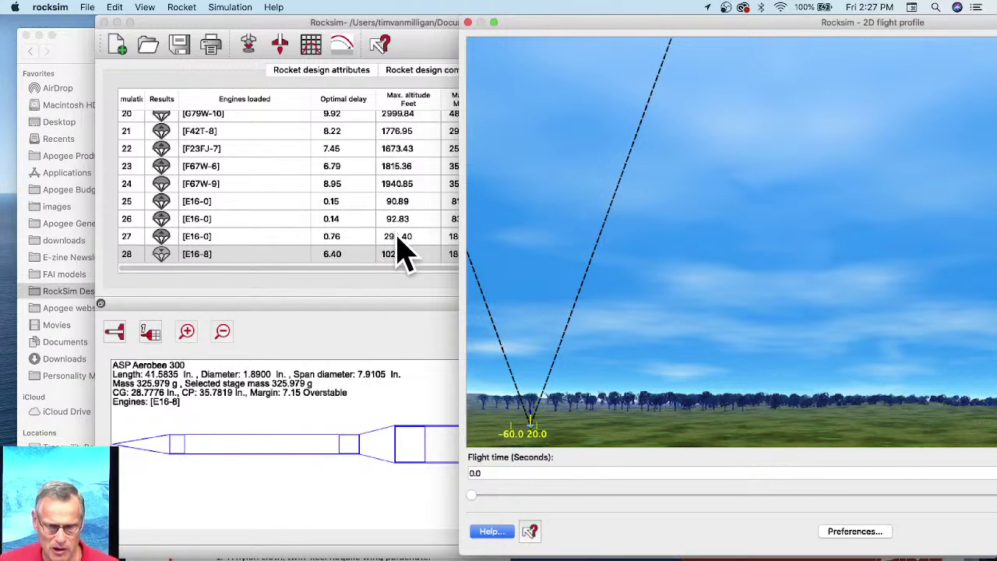
{"action": "left_click_drag", "start_coordinate": [514, 22], "coordinate": [194, 8]}
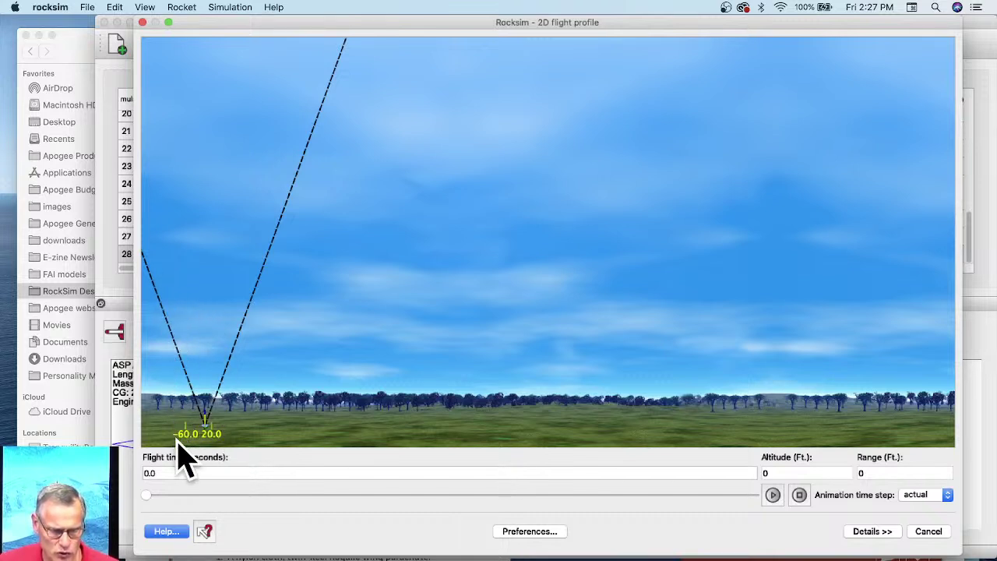
{"action": "left_click", "coordinate": [771, 494]}
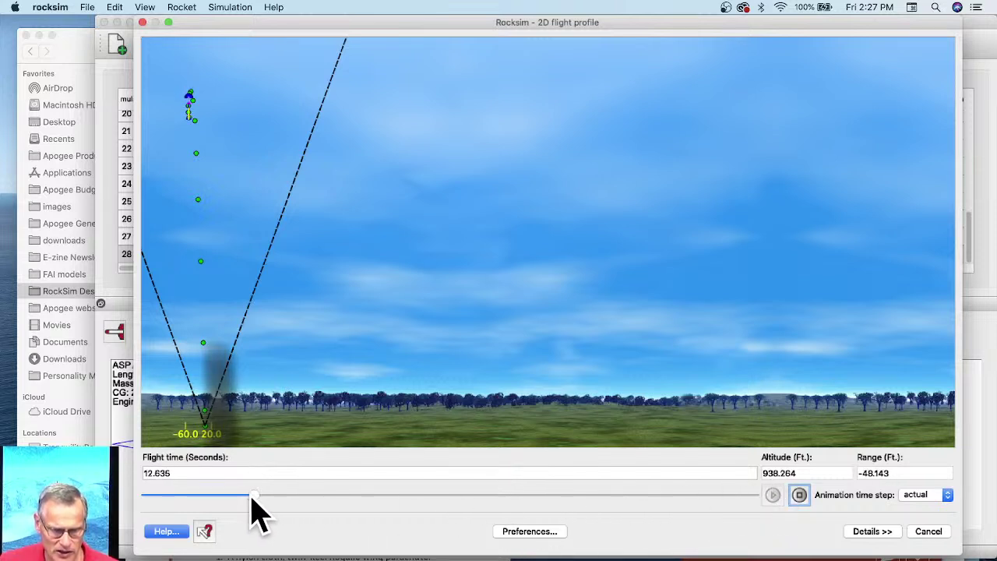
{"action": "left_click", "coordinate": [287, 496]}
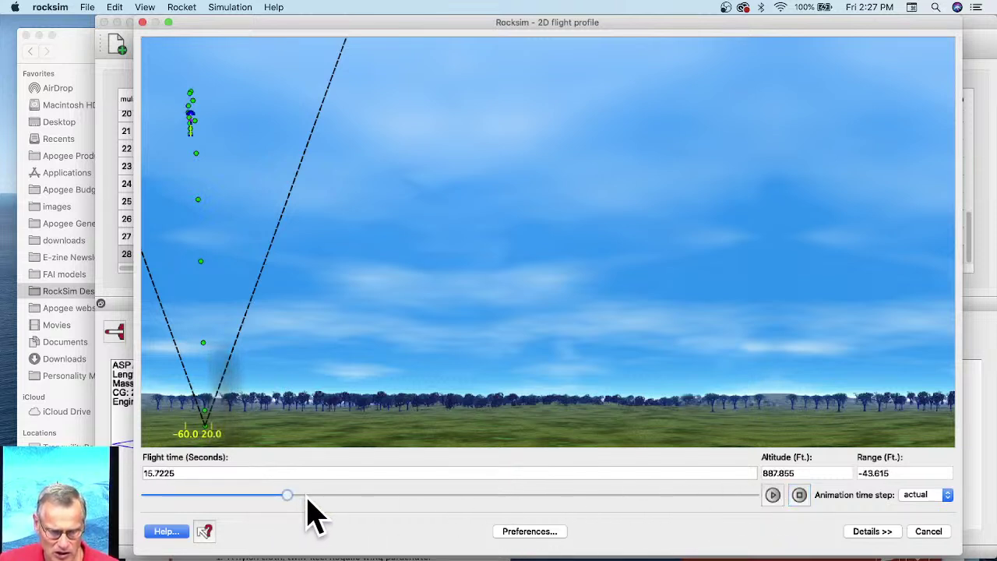
{"action": "left_click_drag", "start_coordinate": [308, 500], "coordinate": [764, 505]}
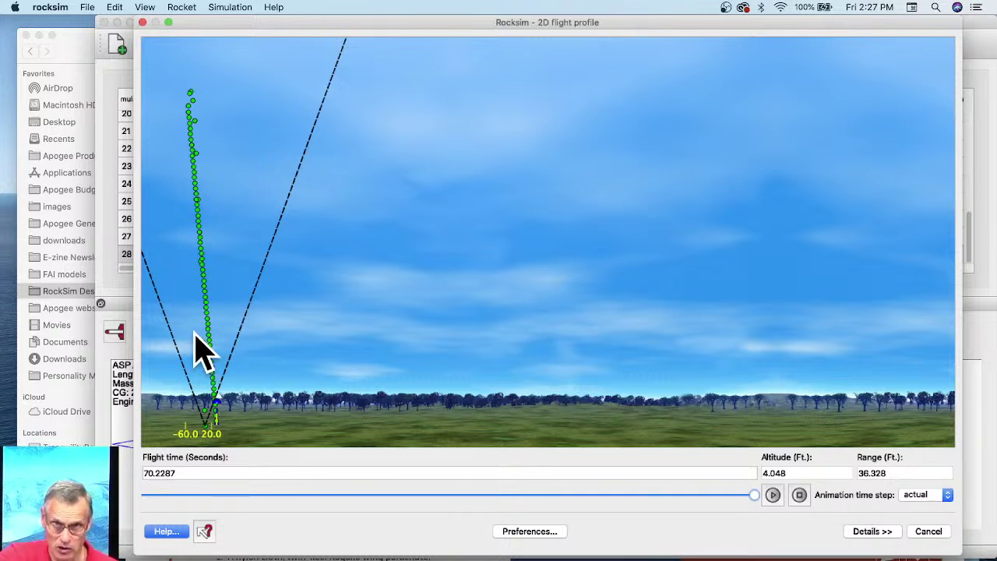
{"action": "left_click", "coordinate": [935, 533]}
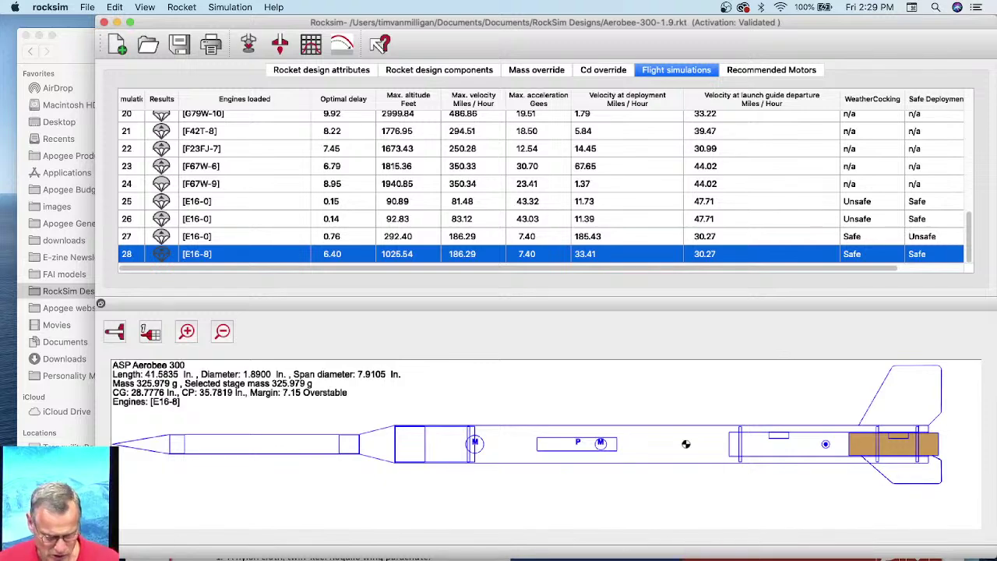
Switch to Safari, reopen the Imgur page from the browsing history, and examine the photo of the NASA model rocket with strap-on boosters
{"action": "key", "text": "super+Tab"}
{"action": "key", "text": "ctrl+Down"}
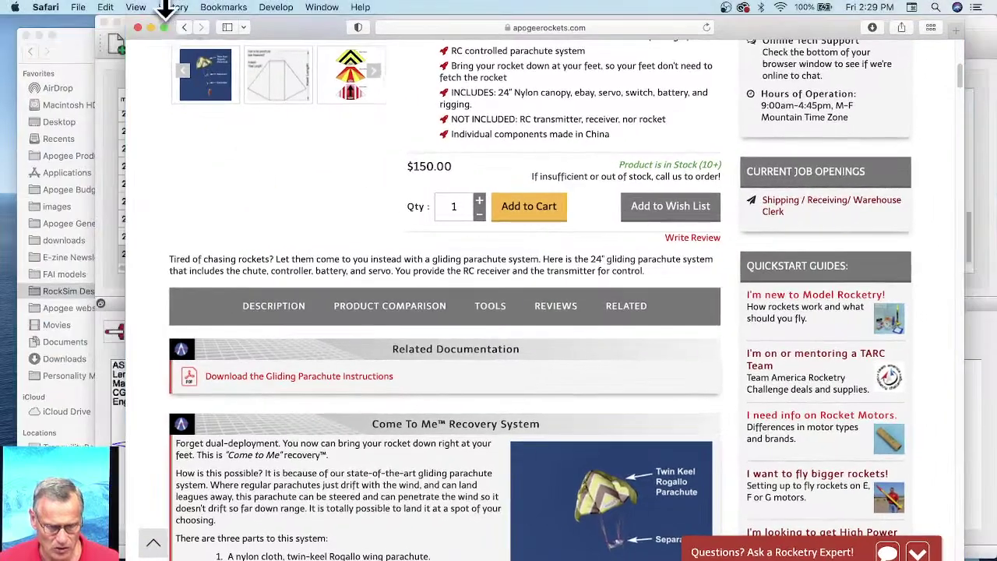
{"action": "left_click", "coordinate": [175, 7]}
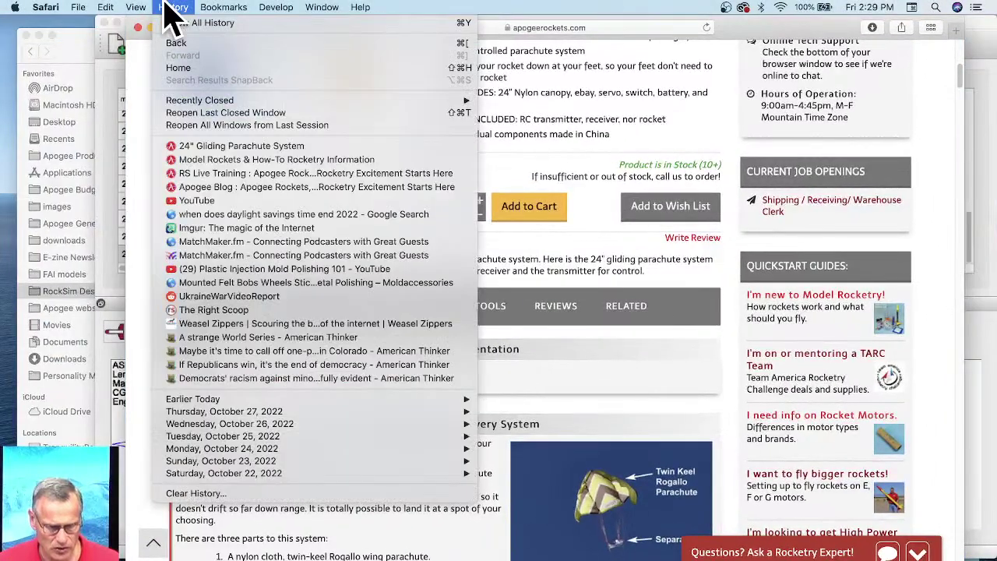
{"action": "left_click", "coordinate": [210, 228]}
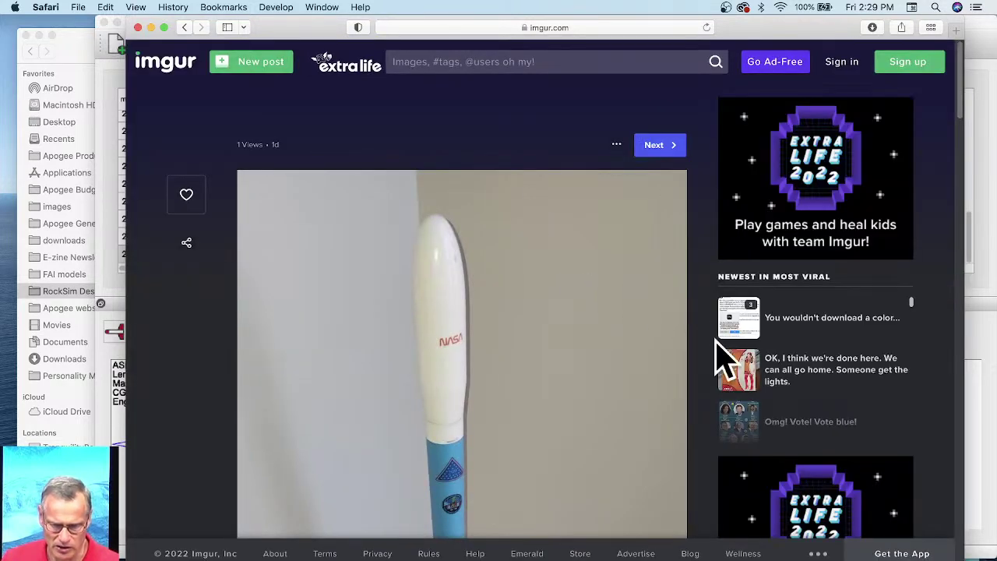
{"action": "scroll", "coordinate": [715, 356], "scroll_direction": "down", "scroll_amount": 2}
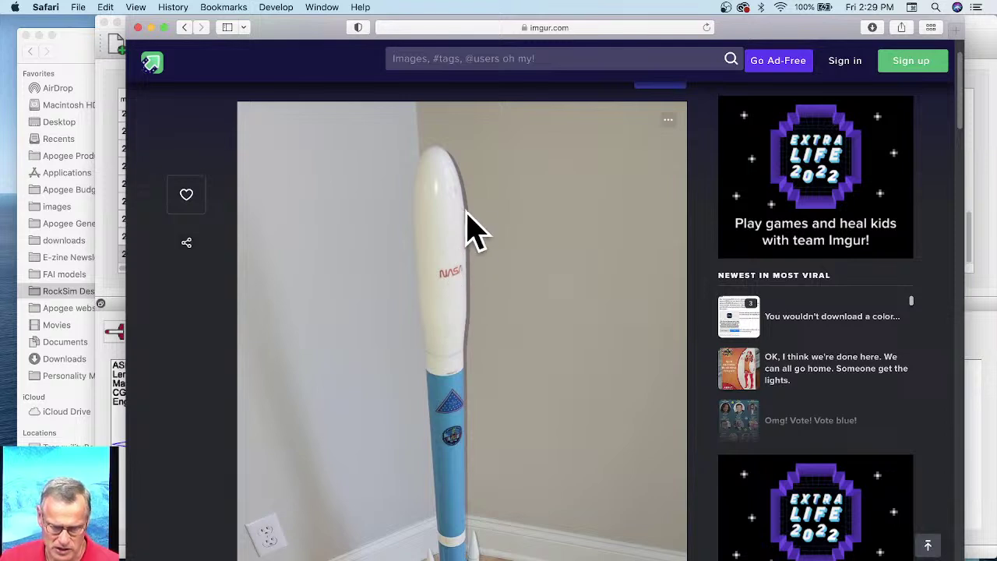
{"action": "scroll", "coordinate": [556, 378], "scroll_direction": "down", "scroll_amount": 2}
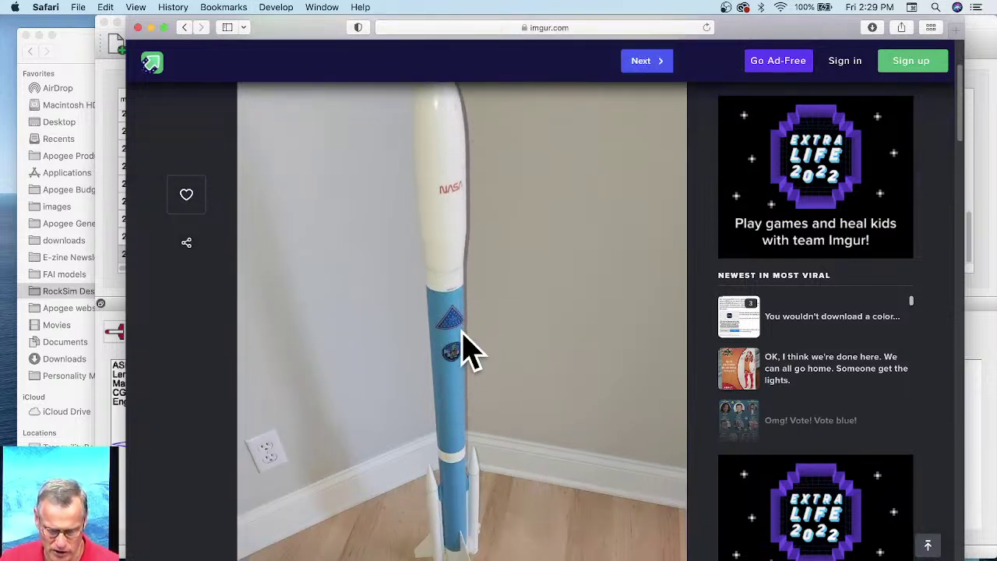
{"action": "scroll", "coordinate": [506, 475], "scroll_direction": "down", "scroll_amount": 1}
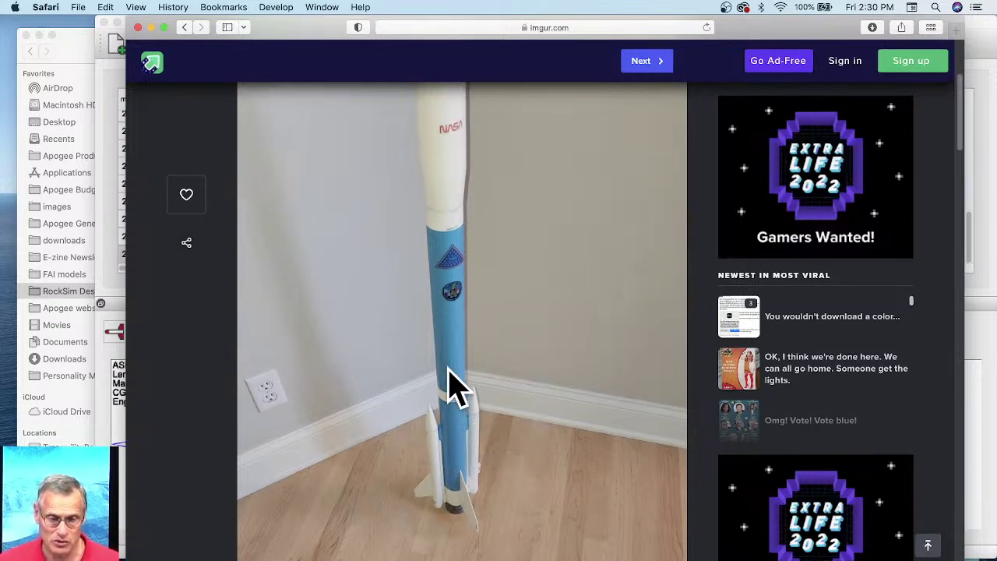
{"action": "scroll", "coordinate": [452, 382], "scroll_direction": "up", "scroll_amount": 2}
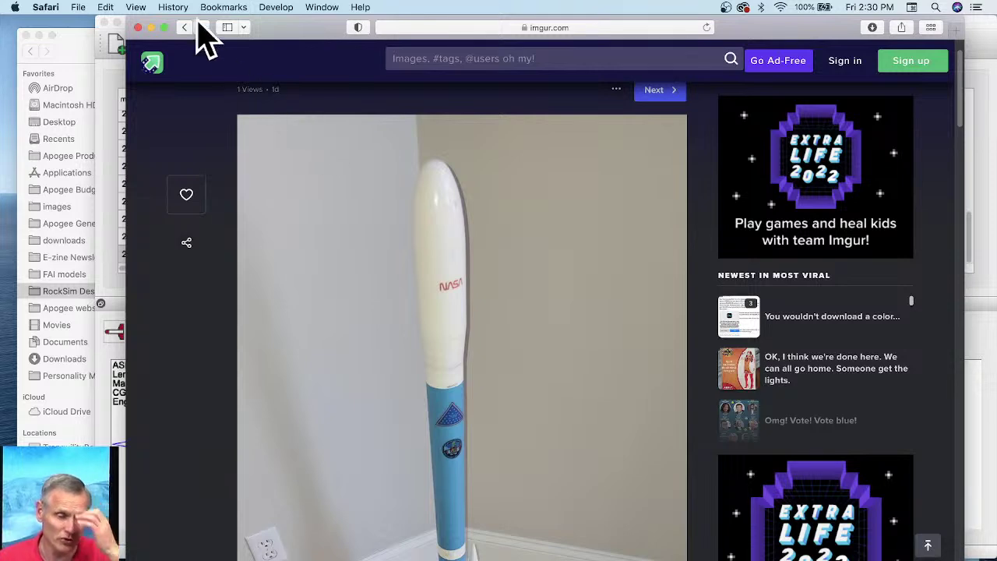
Return to Rocksim and start a new rocket design, saving the changes to the Aerobee 300 file
{"action": "left_click", "coordinate": [117, 154]}
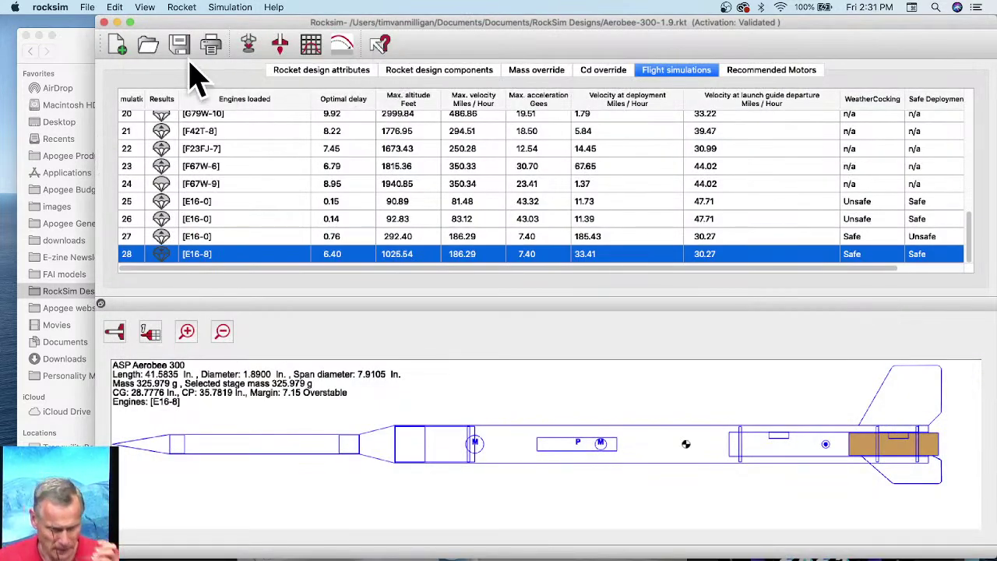
{"action": "left_click", "coordinate": [118, 44]}
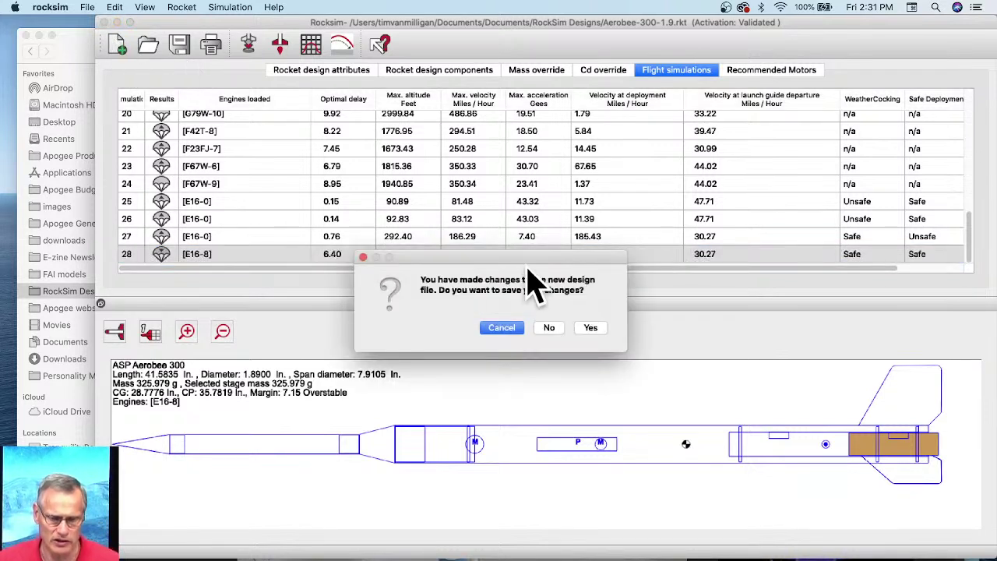
{"action": "left_click", "coordinate": [589, 328]}
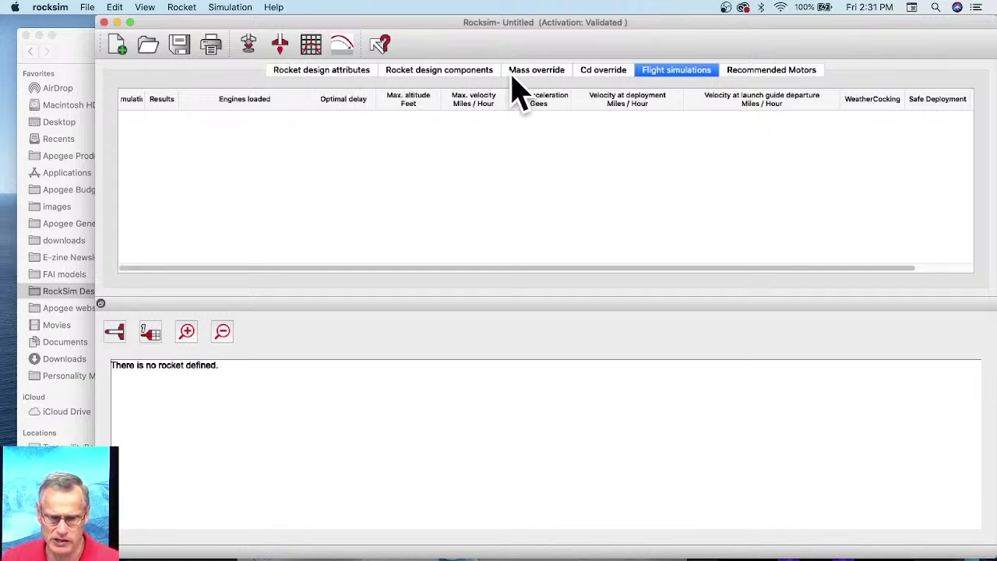
Name the new rocket "Strap-on Cluster" in its design attributes
{"action": "left_click", "coordinate": [301, 88]}
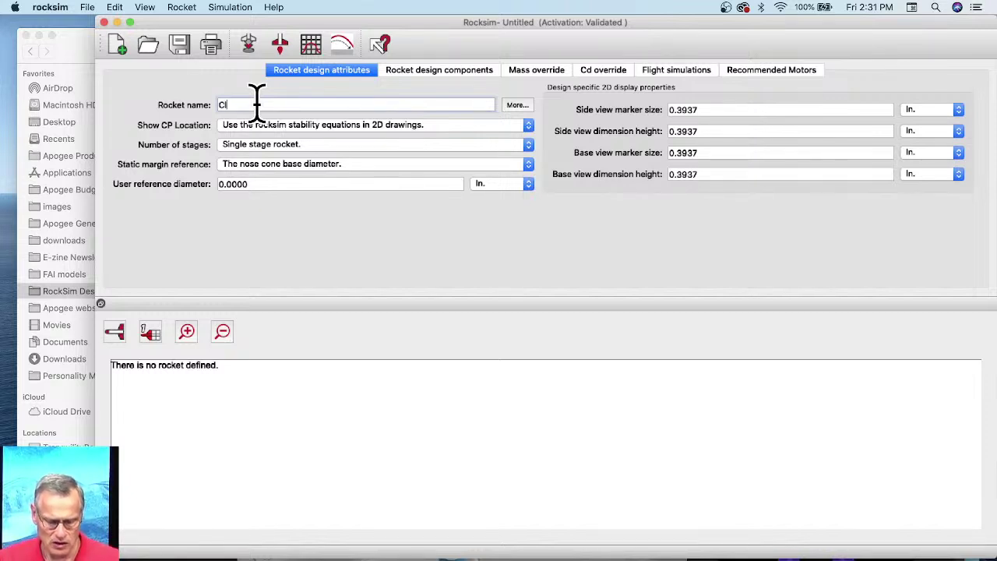
{"action": "left_click", "coordinate": [257, 103]}
{"action": "type", "text": "Strap"}
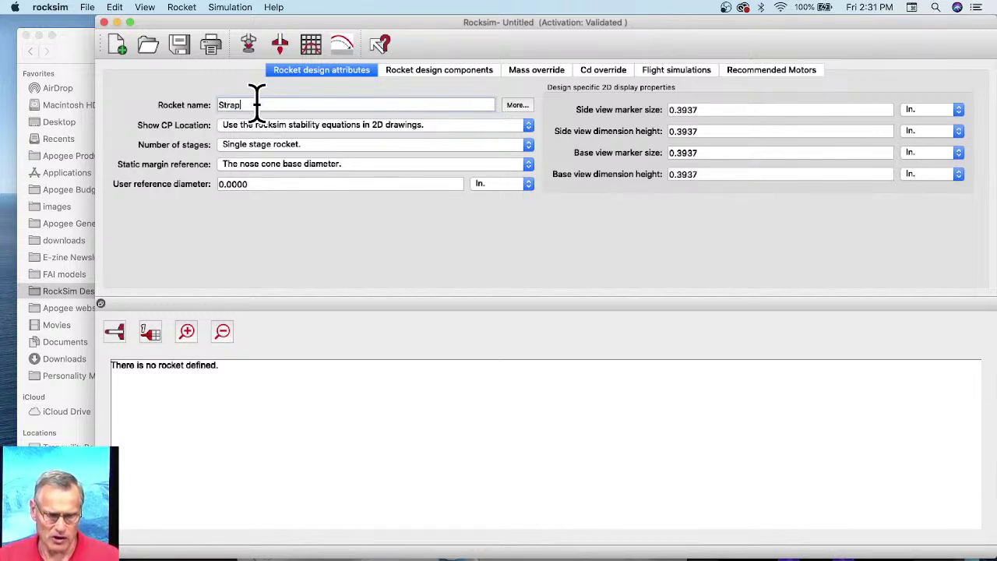
{"action": "type", "text": "-on"}
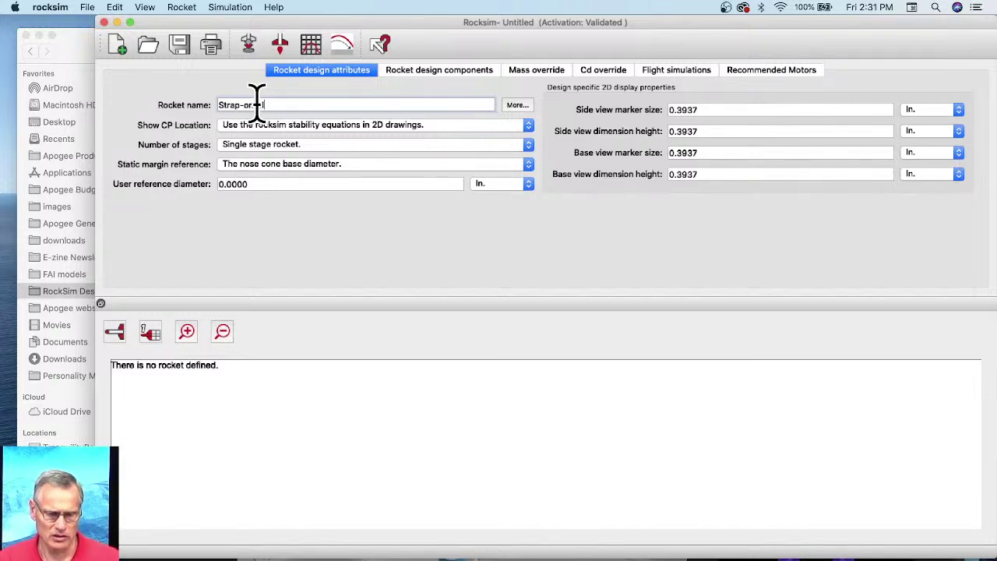
{"action": "type", "text": " Cluster"}
{"action": "right_click", "coordinate": [257, 105]}
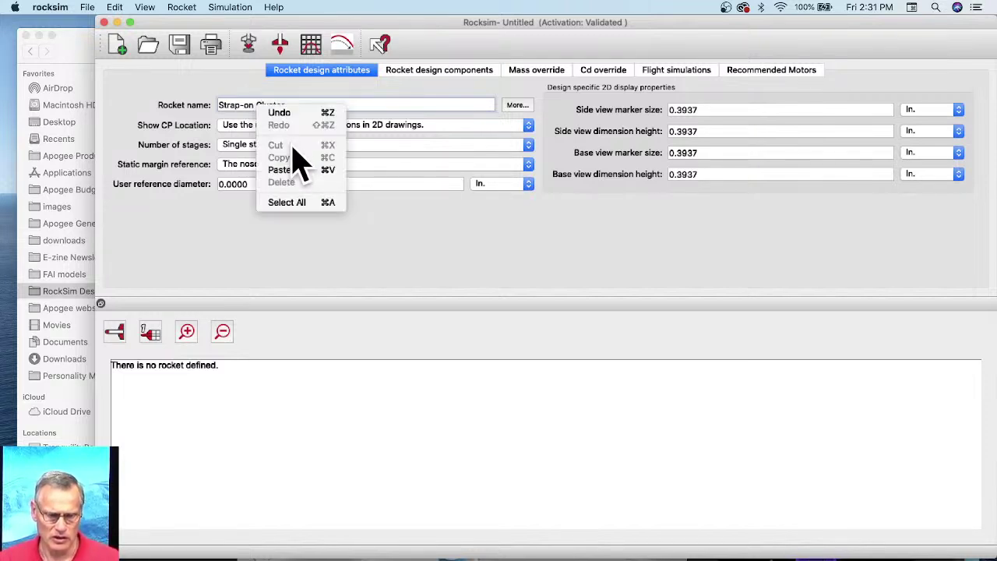
{"action": "left_click", "coordinate": [490, 215]}
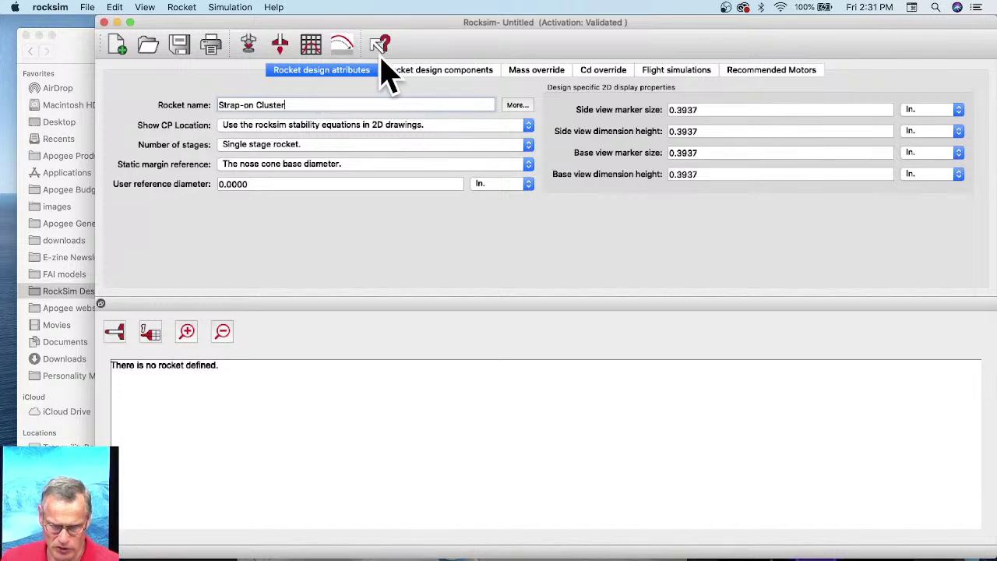
Add a custom nose cone to the sustainer without a database part and give it an elliptical shape
{"action": "left_click", "coordinate": [432, 70]}
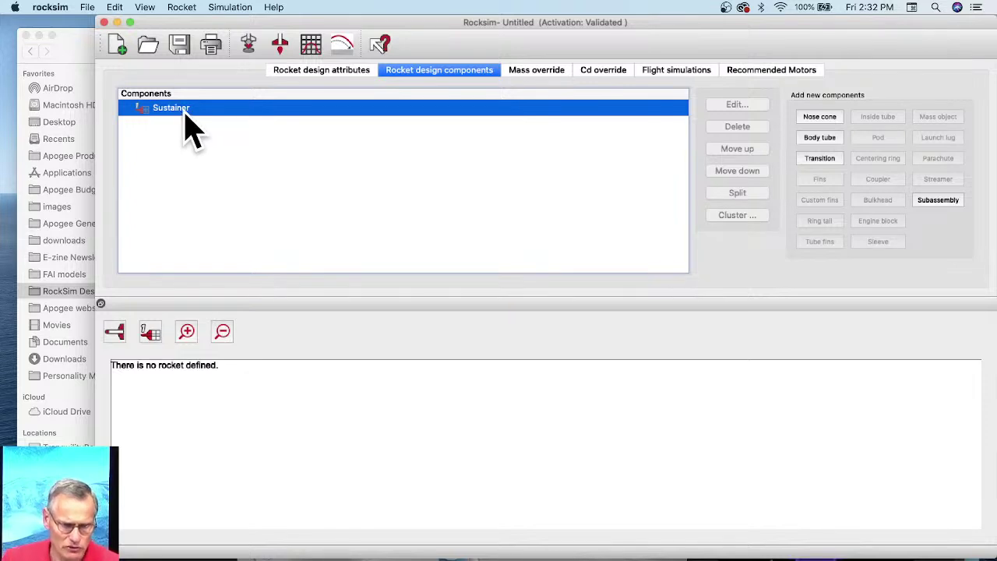
{"action": "left_click", "coordinate": [831, 124]}
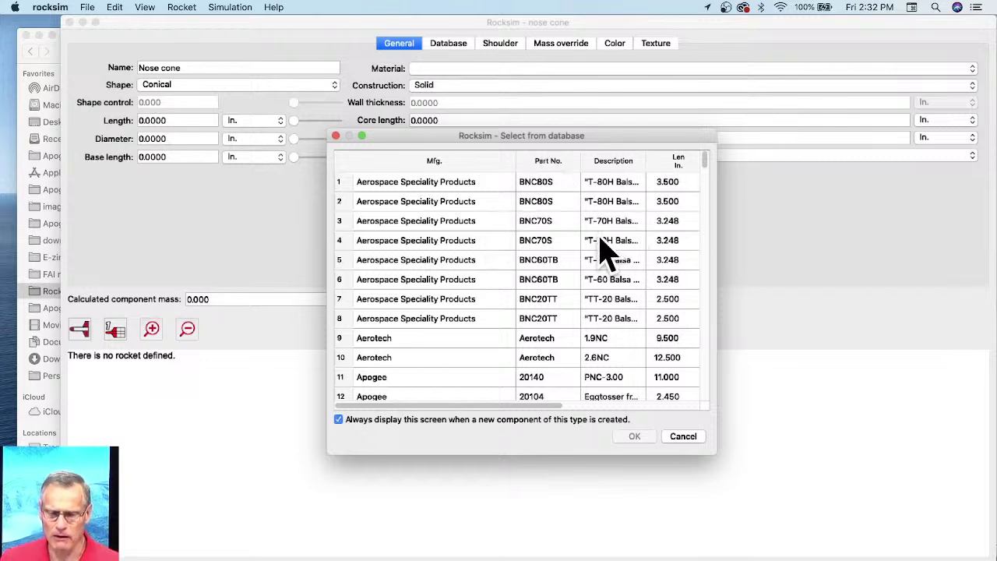
{"action": "left_click", "coordinate": [683, 437]}
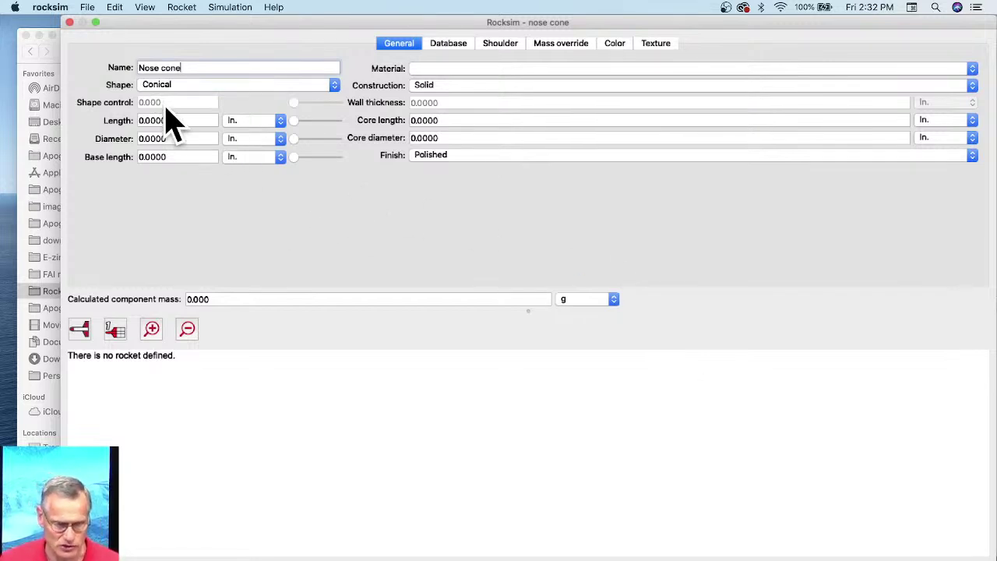
{"action": "left_click", "coordinate": [179, 85]}
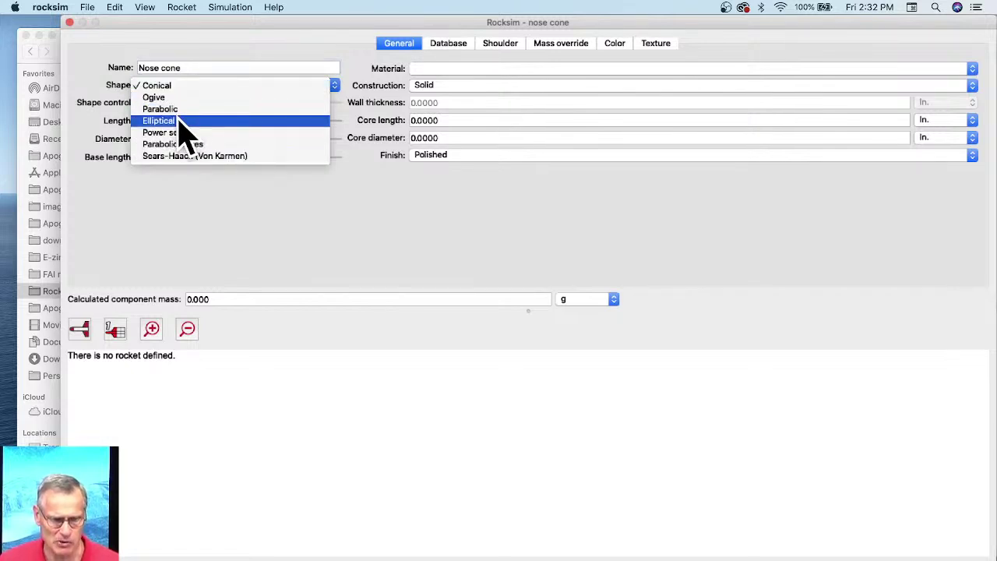
{"action": "left_click", "coordinate": [184, 123]}
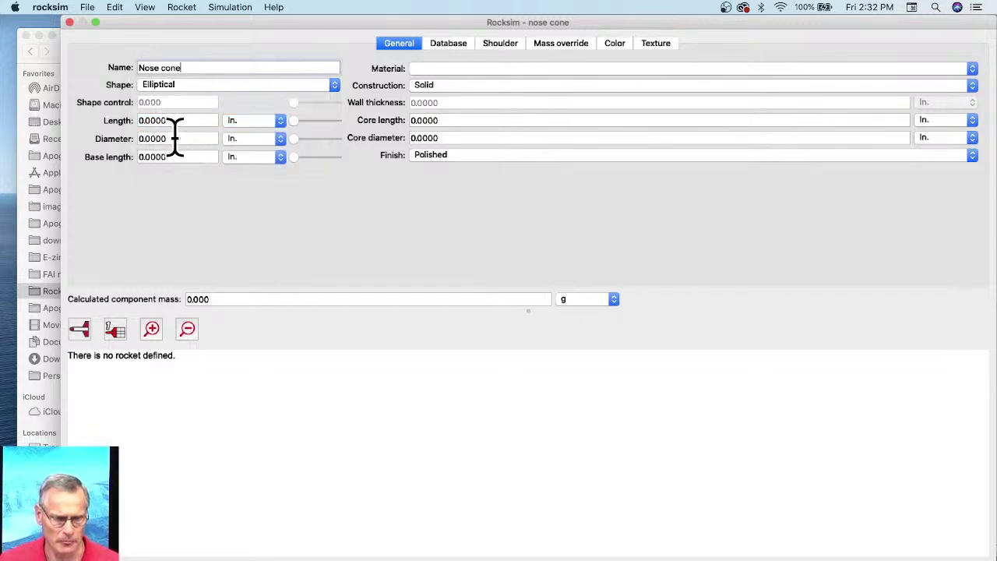
Set the nose cone's diameter to 2.0 in and its length to 3 in
{"action": "left_click", "coordinate": [173, 138]}
{"action": "type", "text": "2.0"}
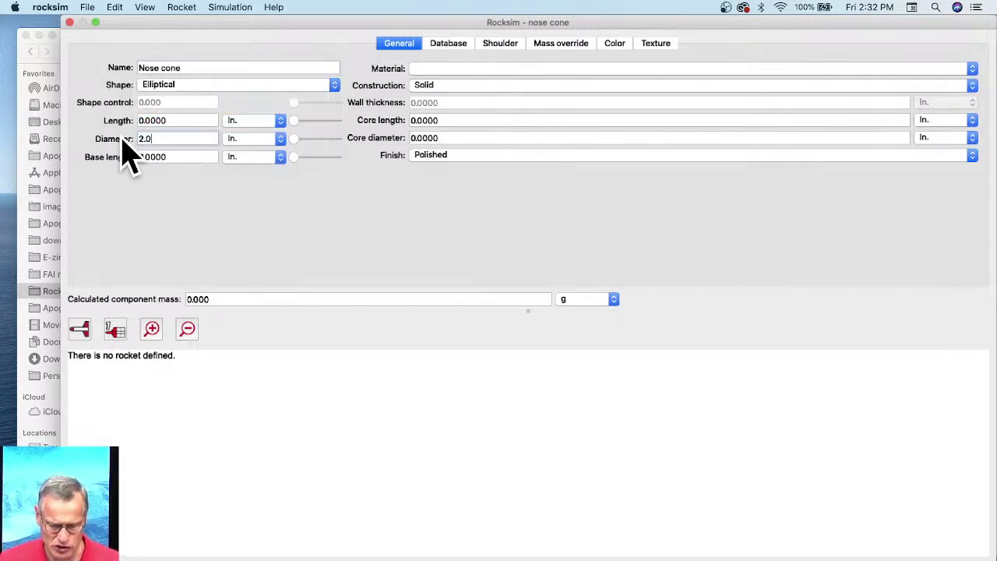
{"action": "key", "text": "Return"}
{"action": "left_click", "coordinate": [155, 120]}
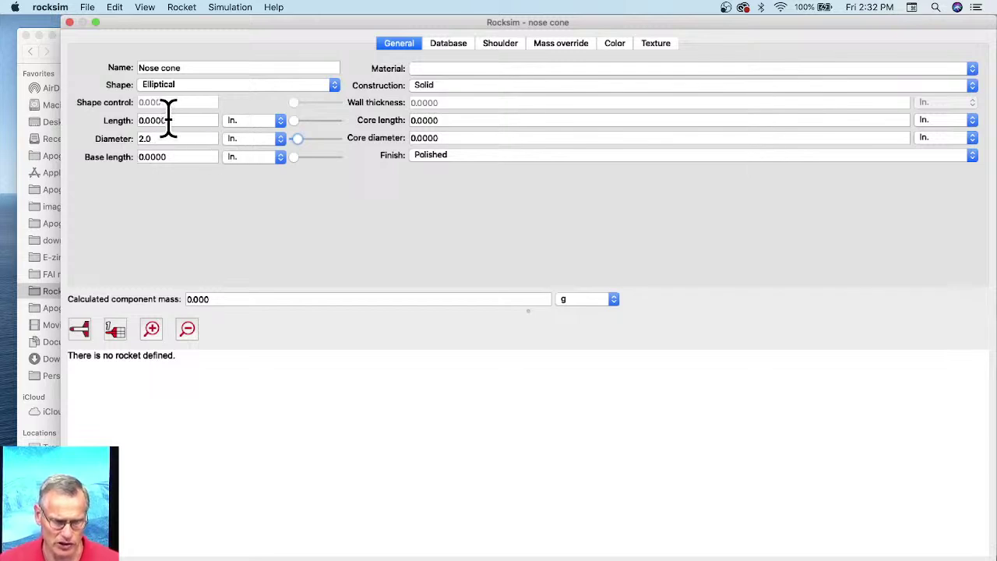
{"action": "type", "text": "3"}
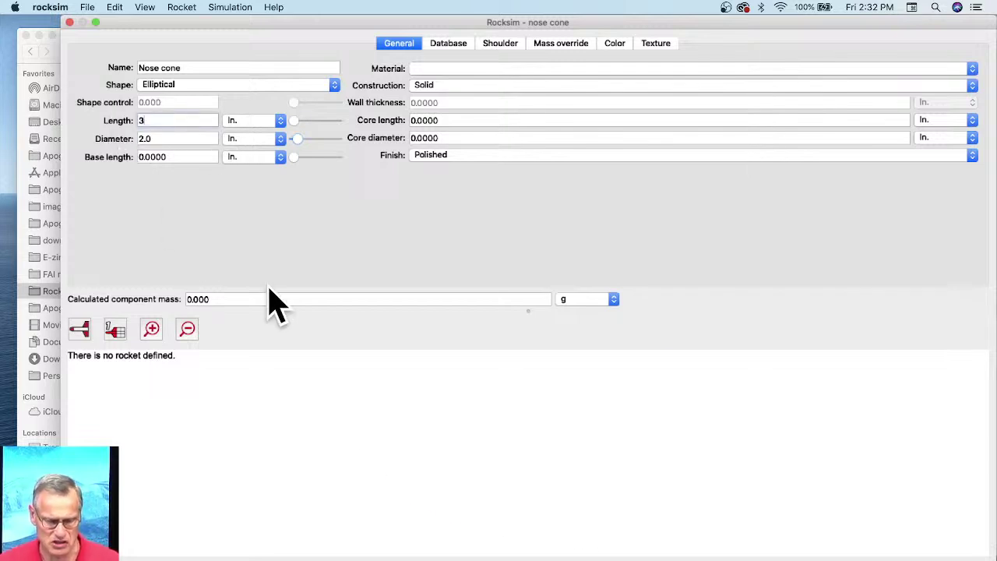
{"action": "key", "text": "Return"}
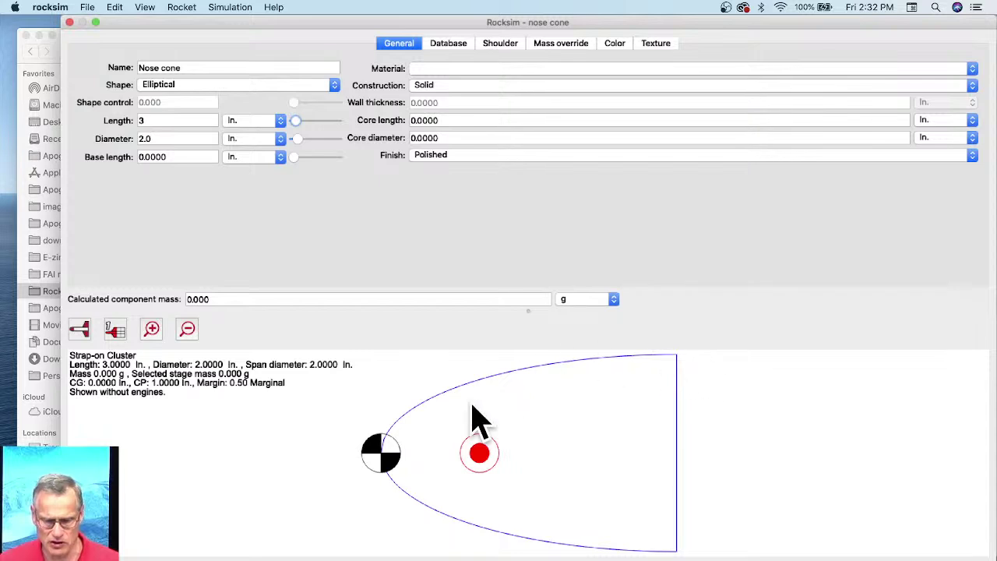
Make the nose cone from Polystyrene PS with hollow construction and a wall thickness of .05 in
{"action": "left_click", "coordinate": [502, 69]}
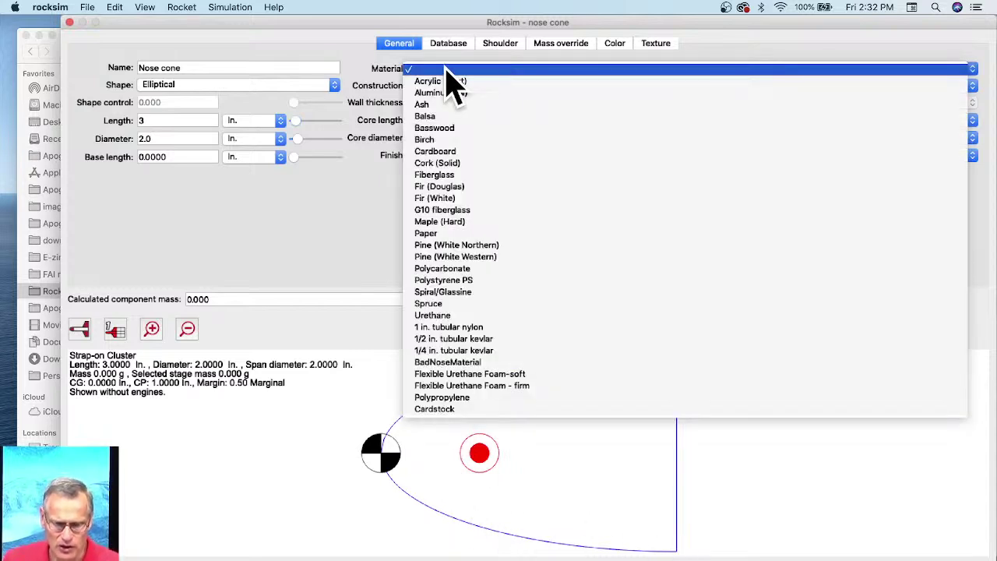
{"action": "left_click", "coordinate": [460, 282]}
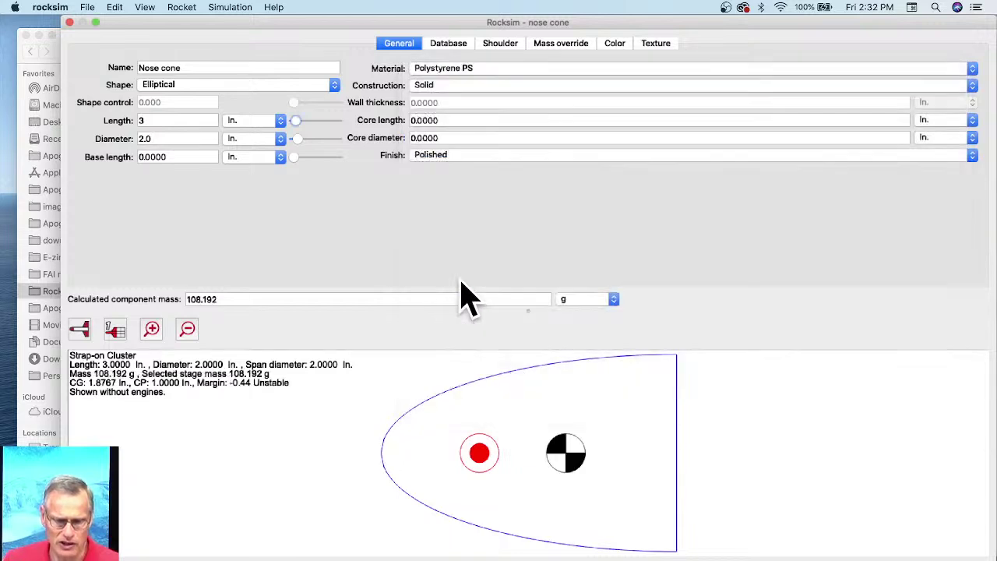
{"action": "left_click", "coordinate": [434, 87]}
{"action": "left_click", "coordinate": [439, 99]}
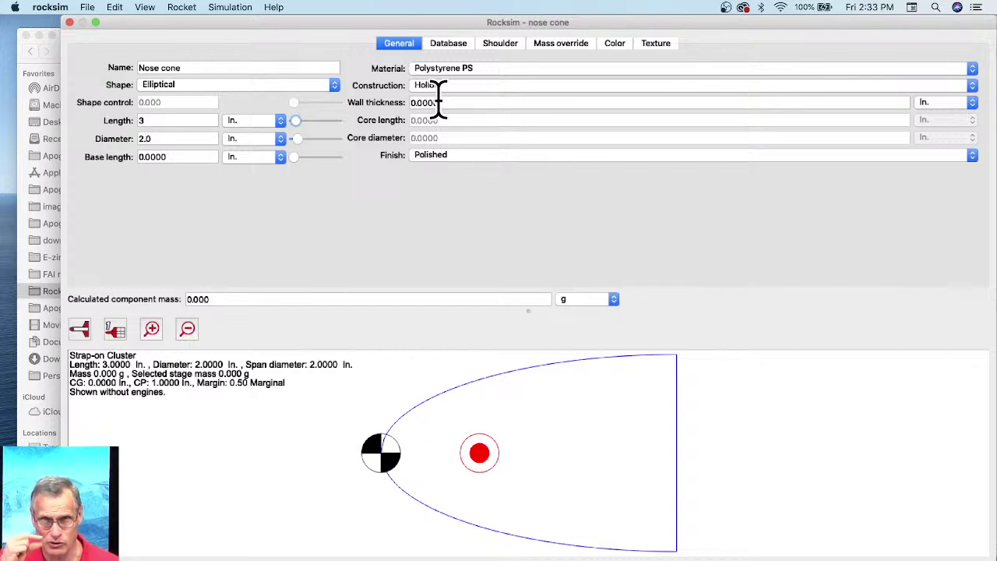
{"action": "left_click_drag", "start_coordinate": [444, 102], "coordinate": [411, 102]}
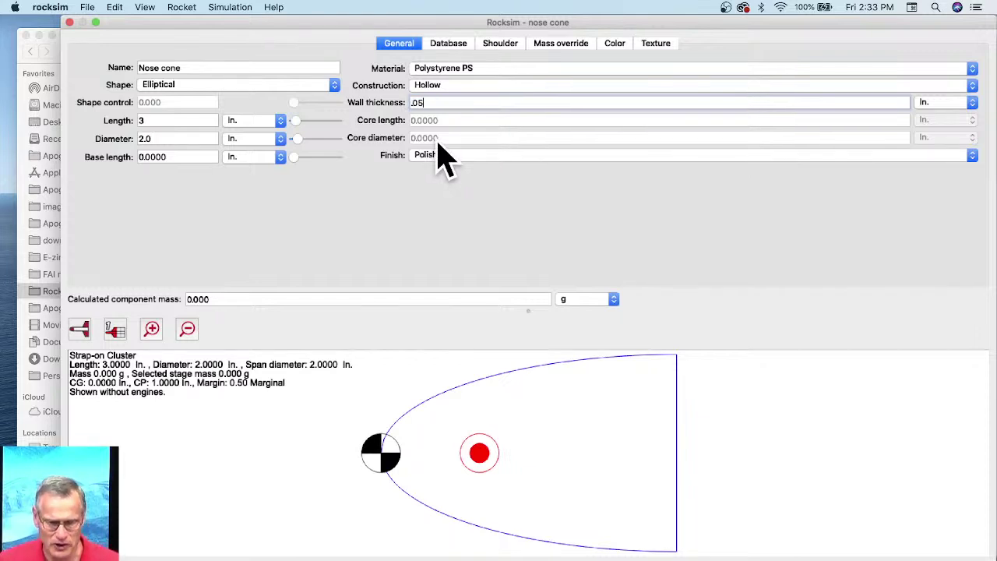
{"action": "key", "text": "Tab"}
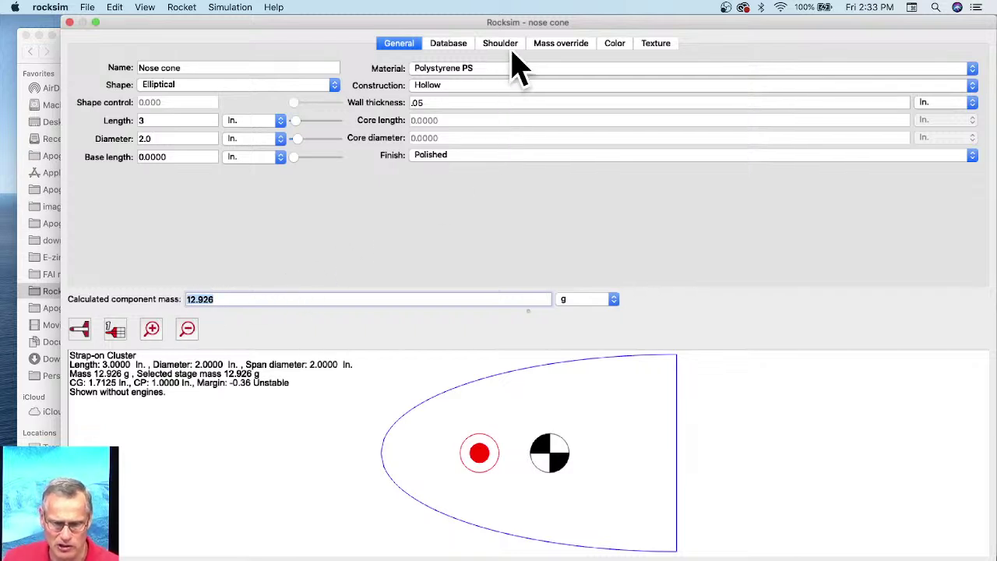
Set the nose cone's diffuse color to white and its 2D color to orange, and finish editing it
{"action": "left_click", "coordinate": [618, 45]}
{"action": "left_click", "coordinate": [595, 111]}
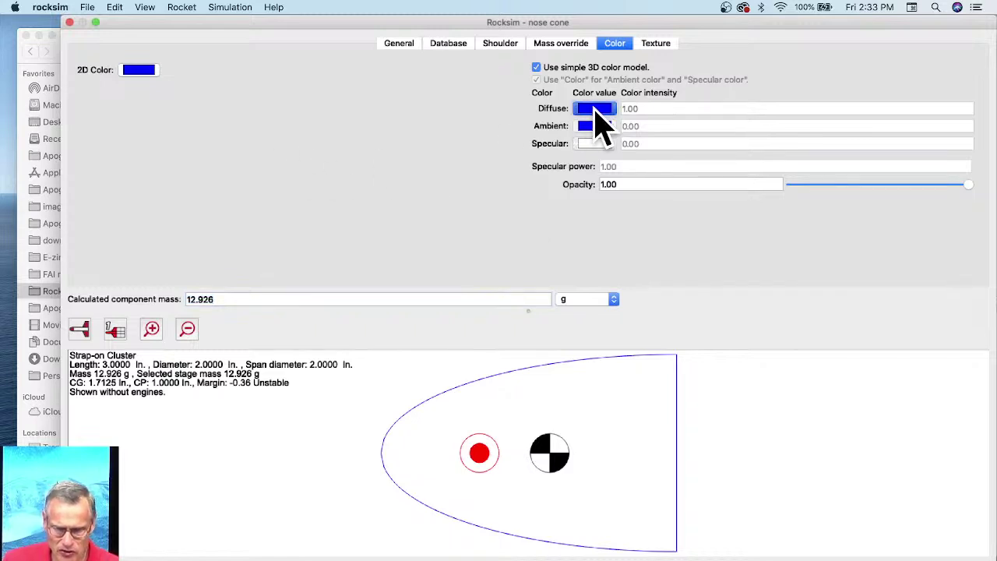
{"action": "left_click", "coordinate": [477, 257]}
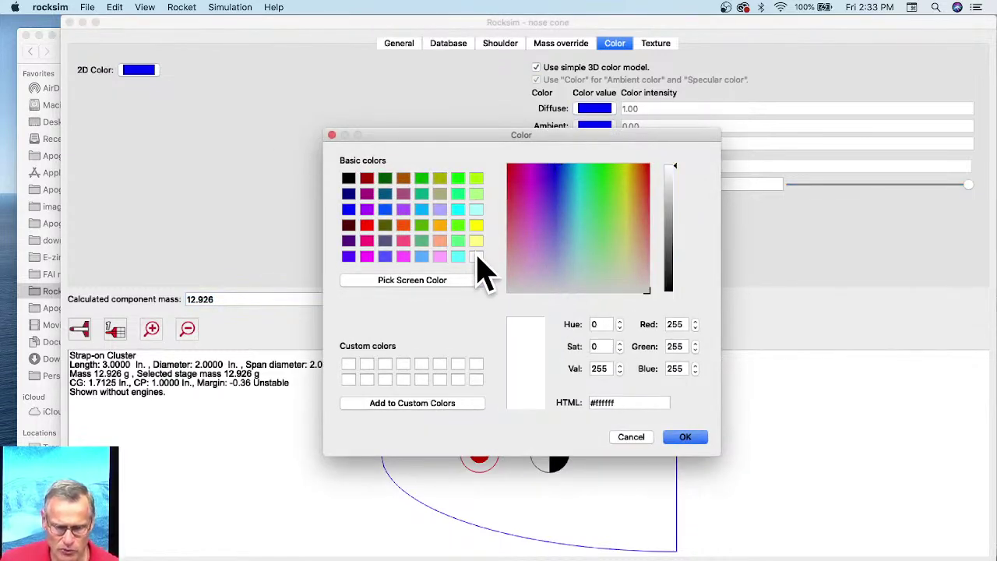
{"action": "left_click", "coordinate": [687, 440]}
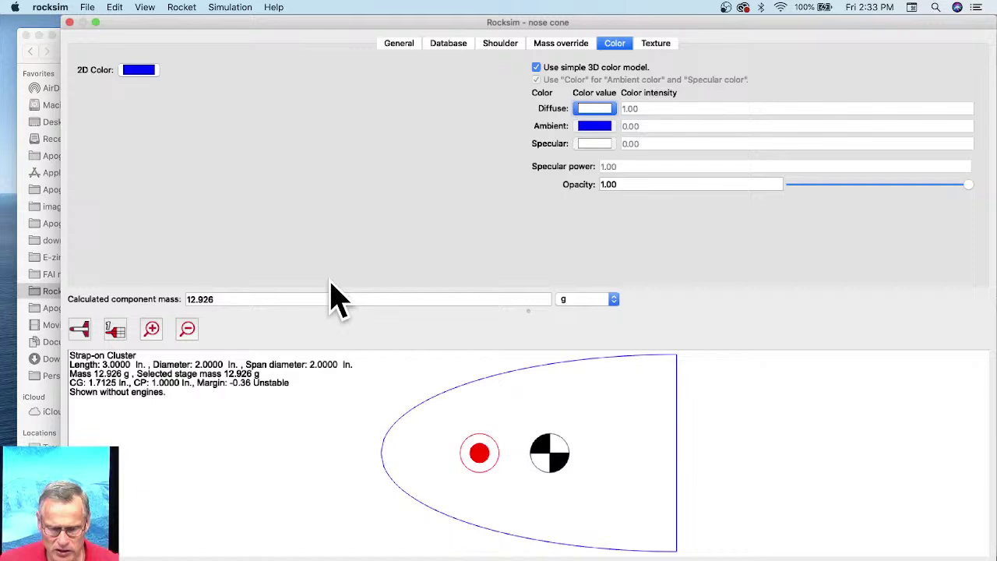
{"action": "left_click", "coordinate": [143, 71]}
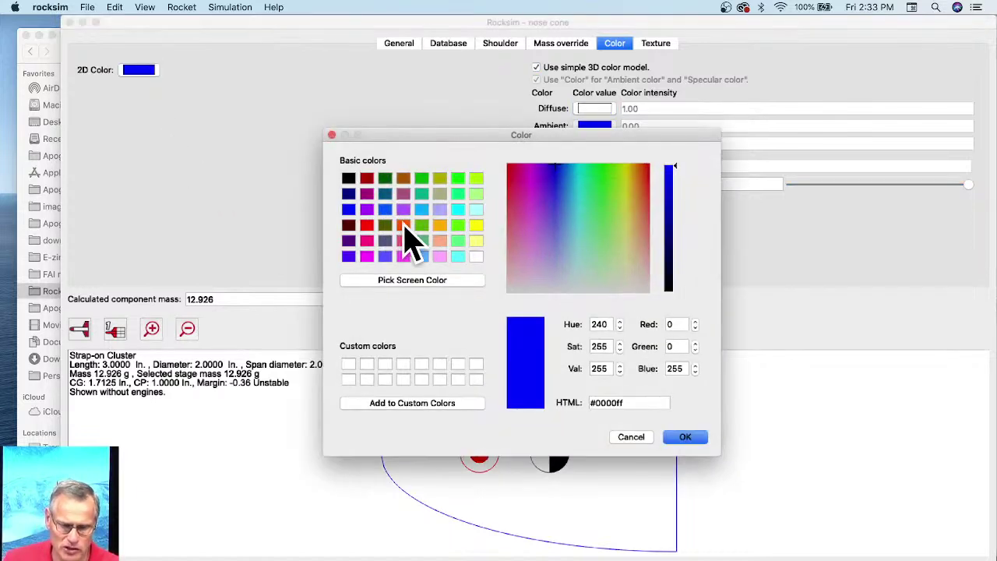
{"action": "left_click", "coordinate": [404, 225]}
{"action": "left_click", "coordinate": [699, 439]}
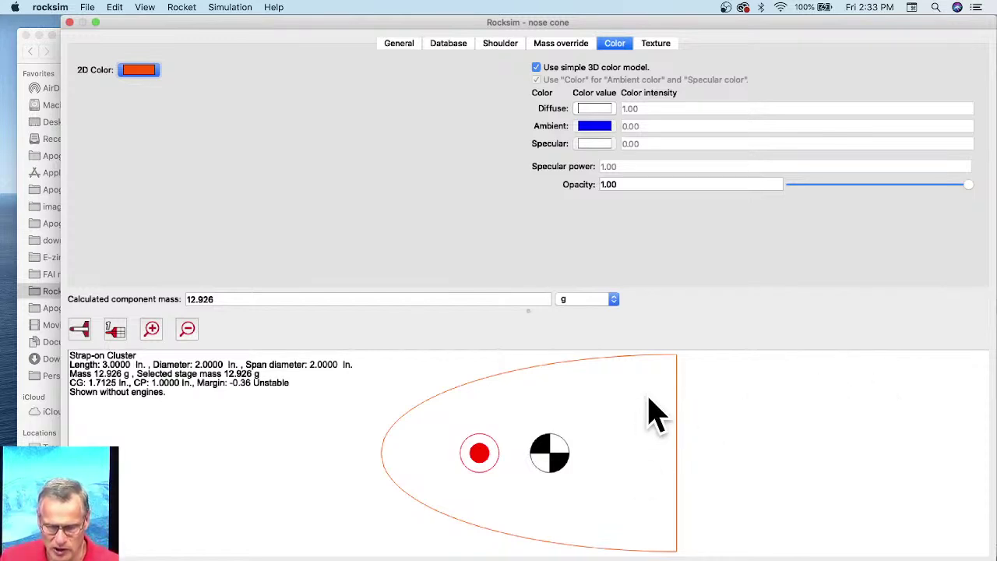
{"action": "key", "text": "Return"}
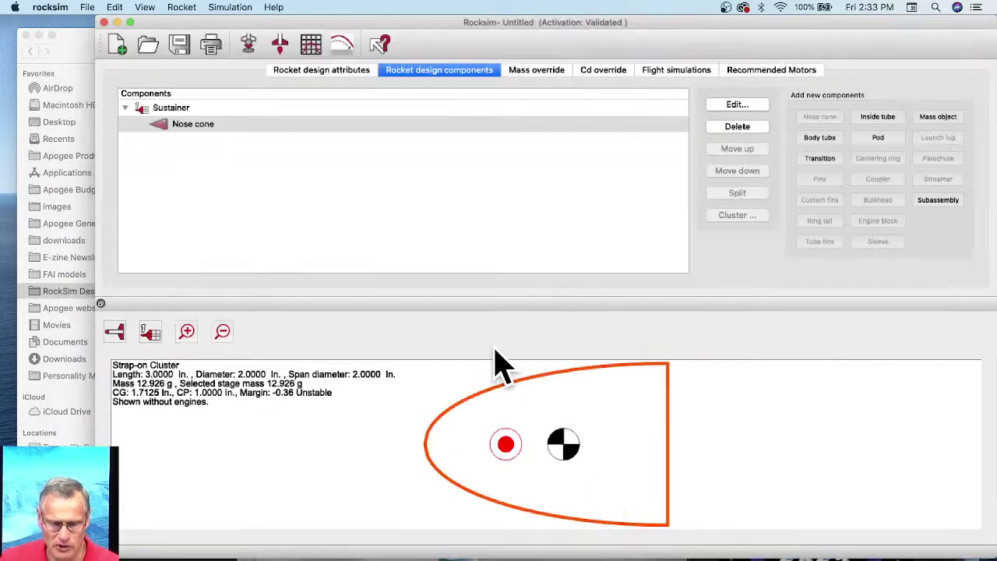
Add a custom body tube behind the nose cone without choosing a database part
{"action": "left_click", "coordinate": [234, 124]}
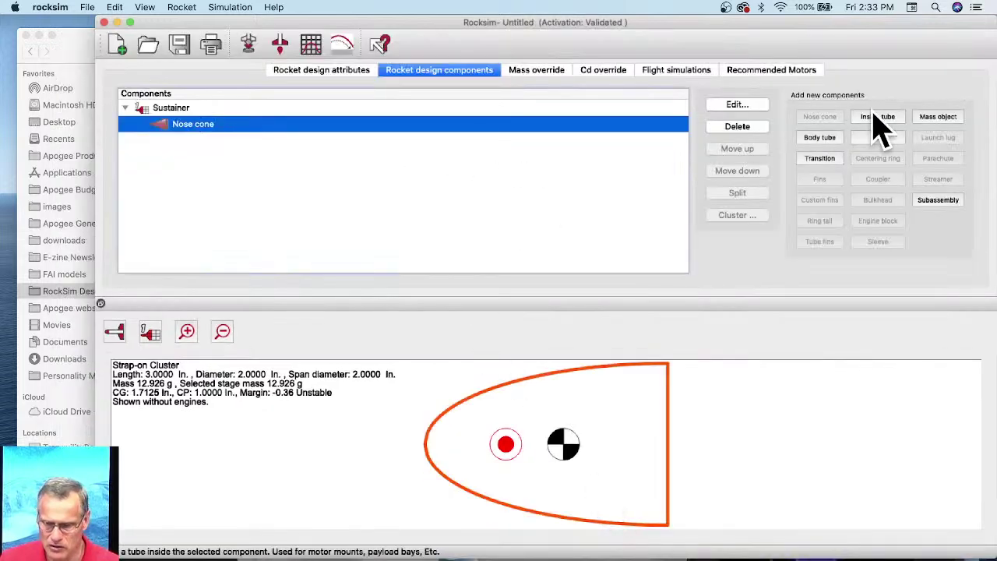
{"action": "left_click", "coordinate": [821, 142]}
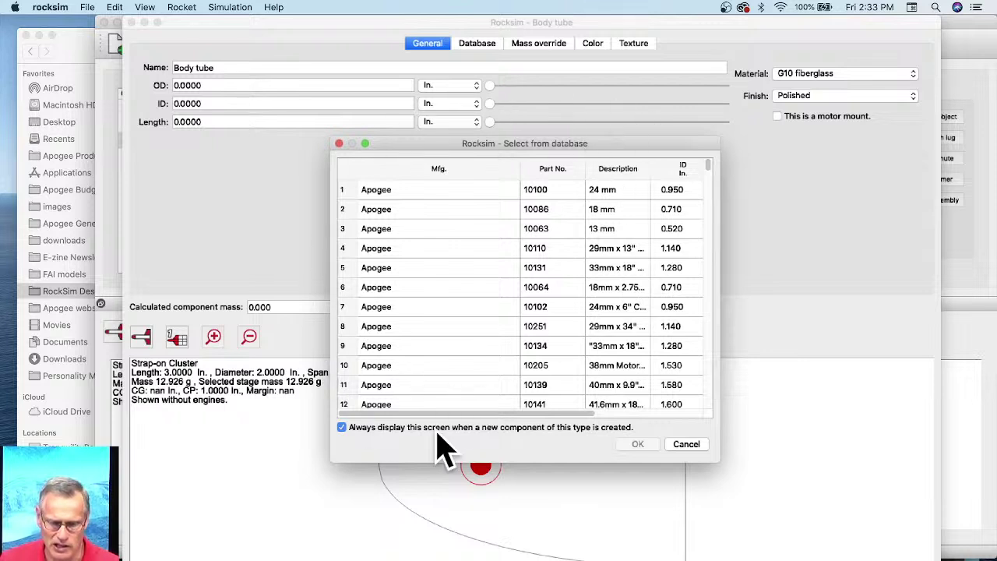
{"action": "left_click", "coordinate": [689, 445]}
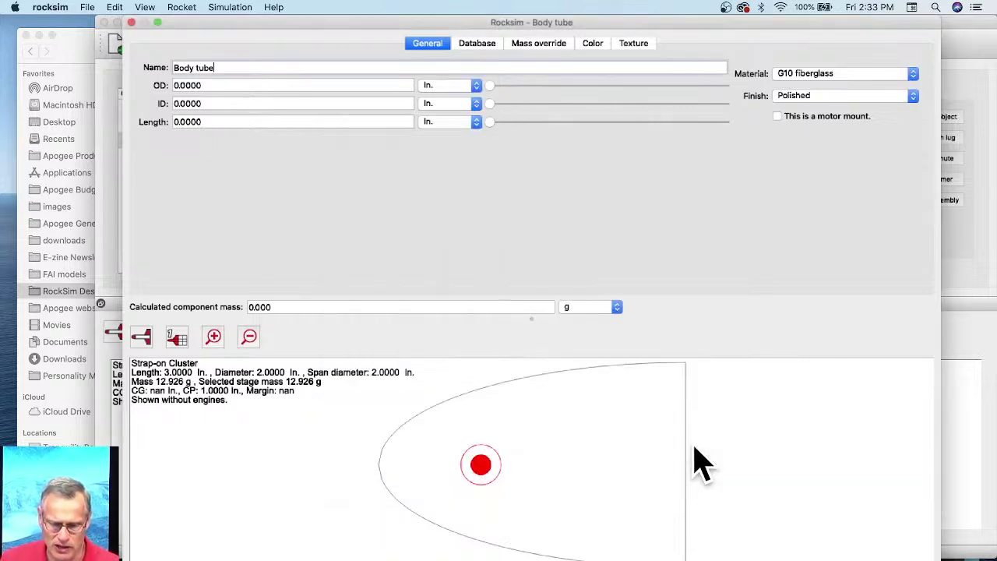
Size the body tube with a 2.0 in OD, 1.92 in ID and 2 in length, and make its material Paper
{"action": "double_click", "coordinate": [202, 86]}
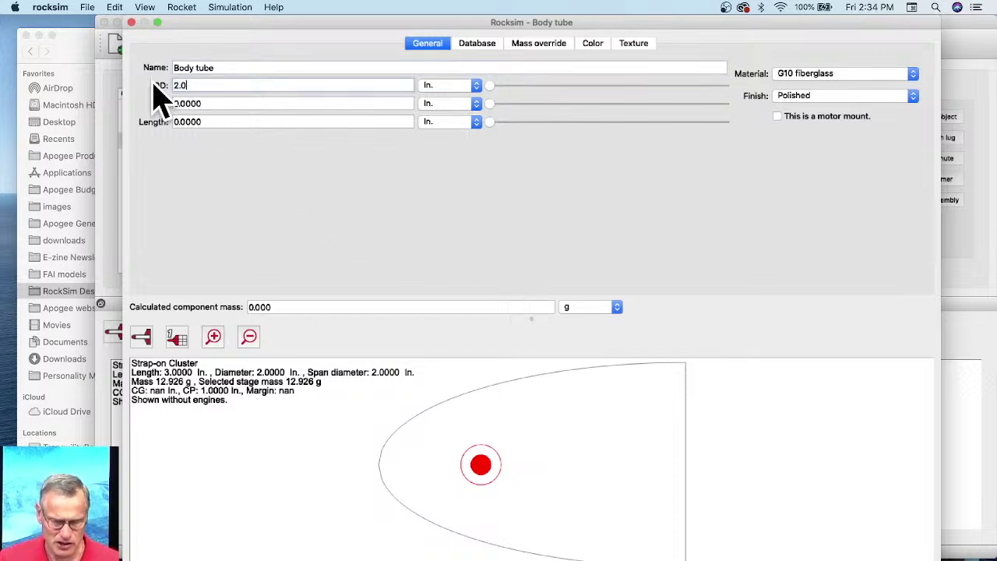
{"action": "type", "text": "2.0"}
{"action": "key", "text": "Return"}
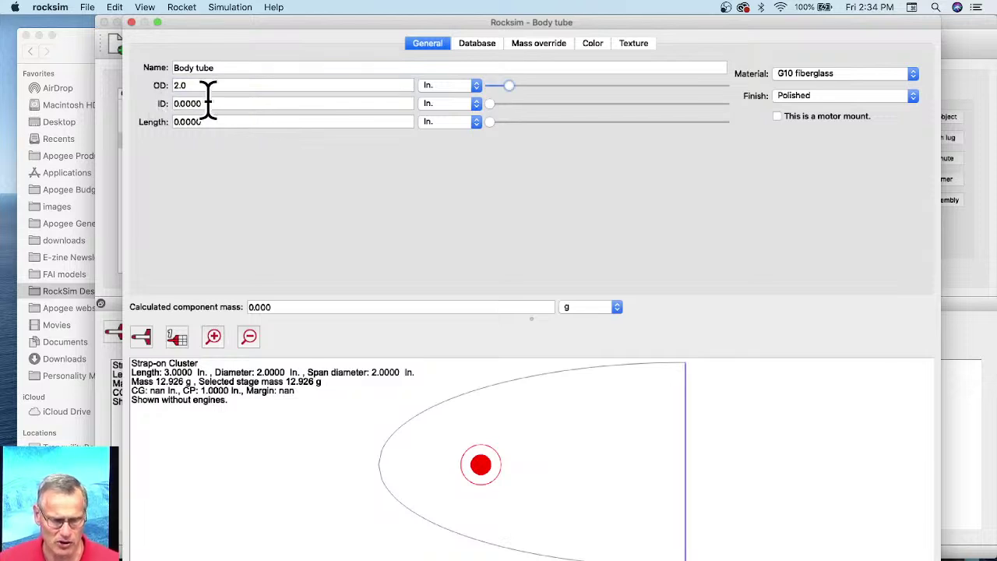
{"action": "double_click", "coordinate": [166, 102]}
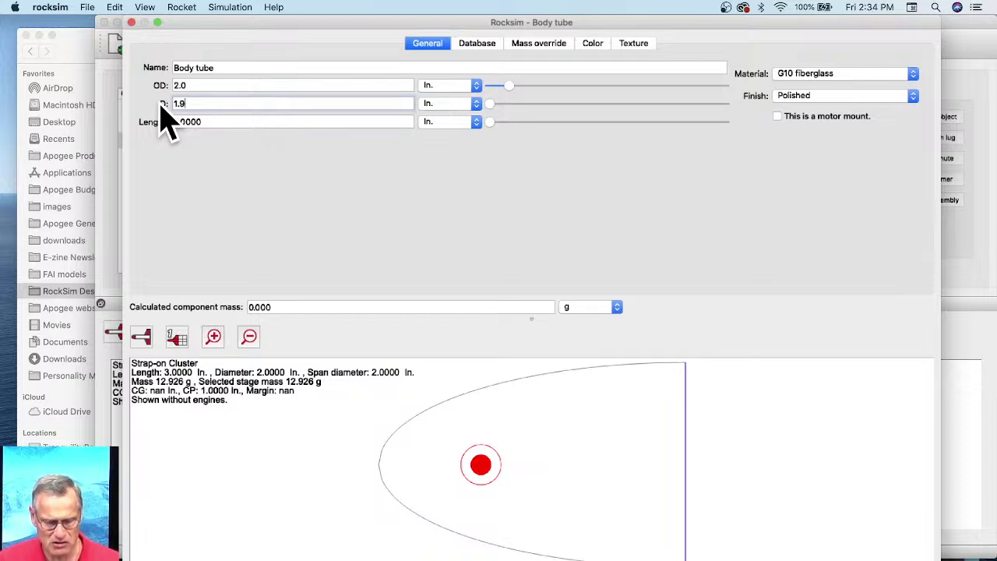
{"action": "key", "text": "Return"}
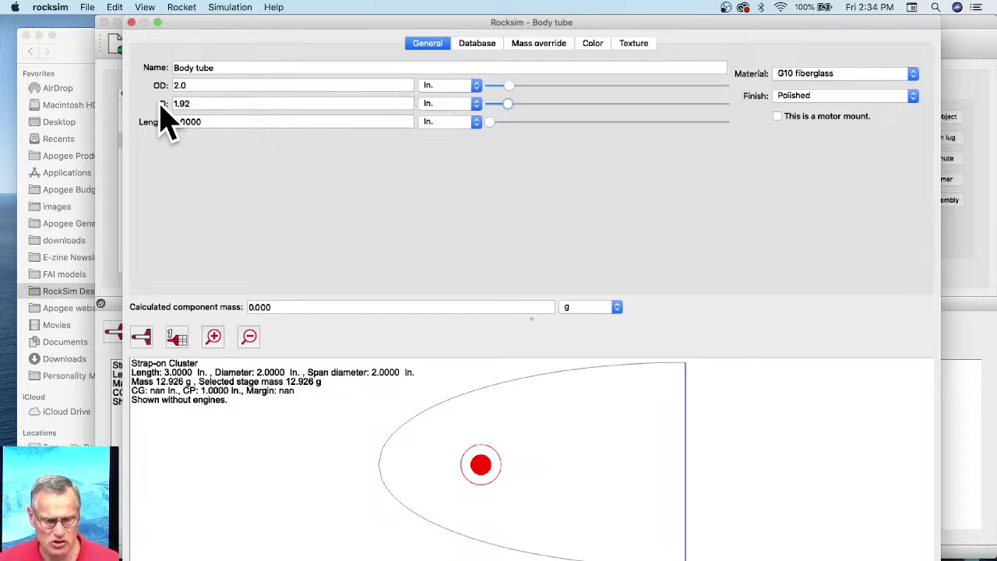
{"action": "double_click", "coordinate": [204, 128]}
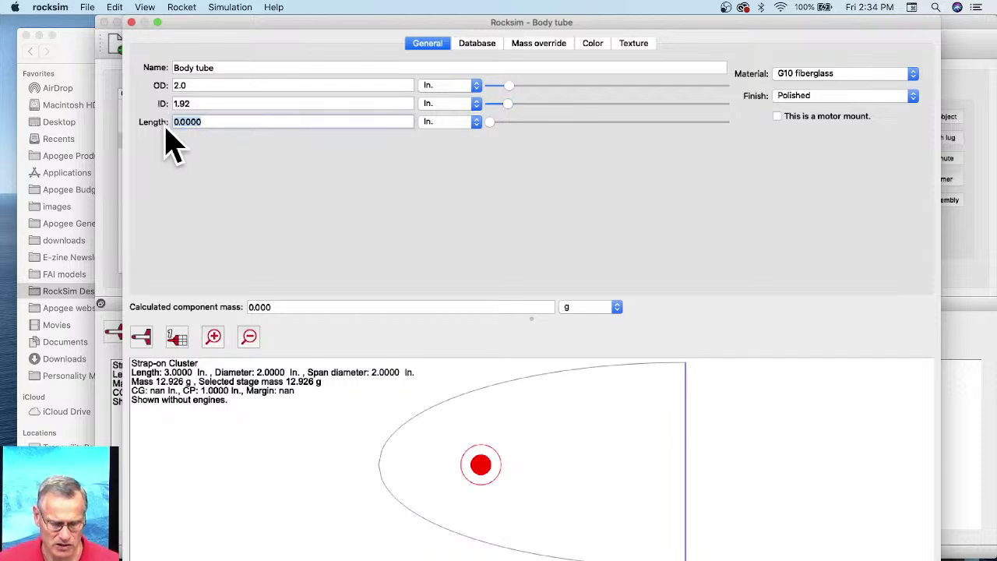
{"action": "type", "text": "2"}
{"action": "key", "text": "Return"}
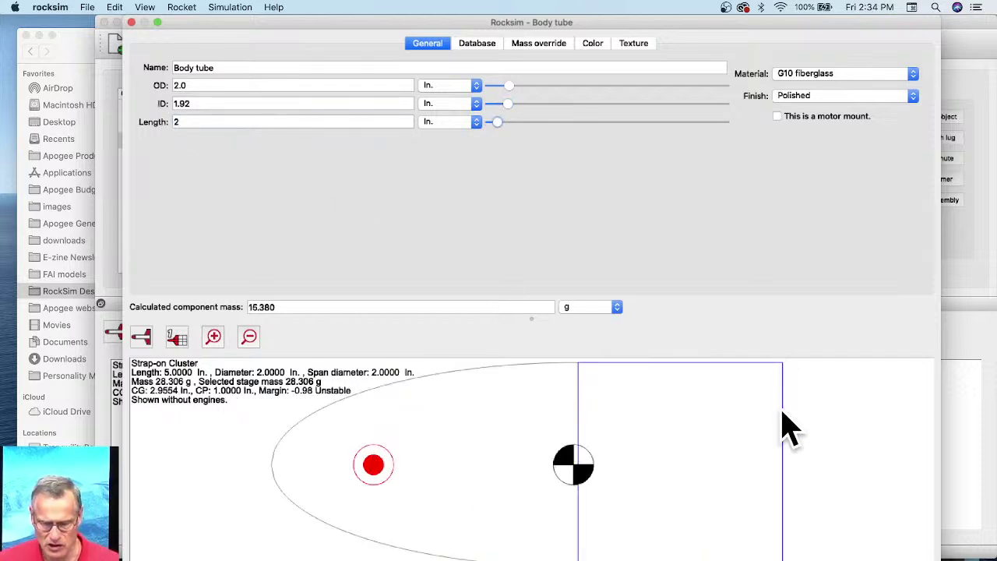
{"action": "left_click", "coordinate": [820, 75]}
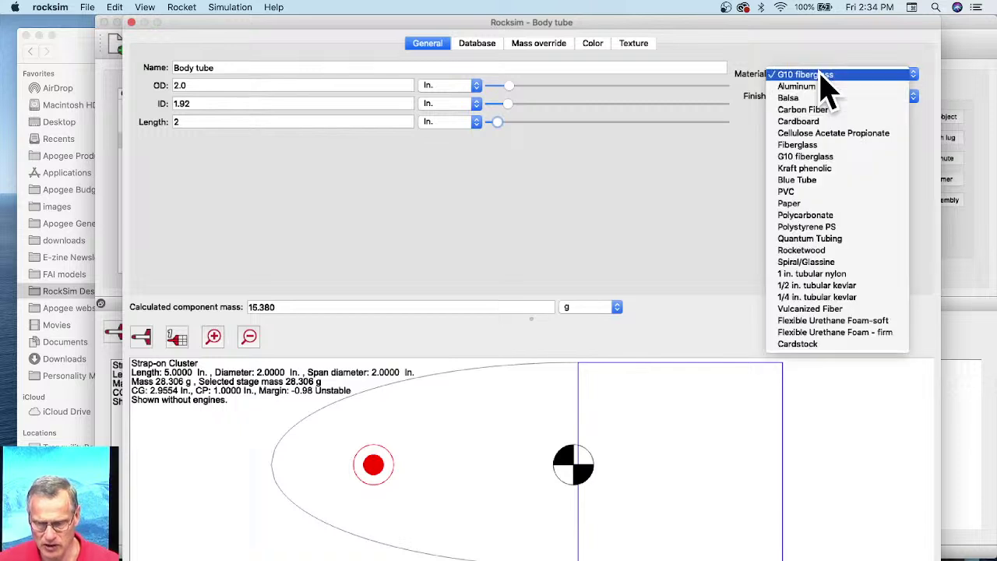
{"action": "left_click", "coordinate": [810, 204]}
Set the body tube's diffuse color to off-white (#eeeeee) and its 2D color to light blue (#00aaff), and finish editing it
{"action": "left_click", "coordinate": [592, 43]}
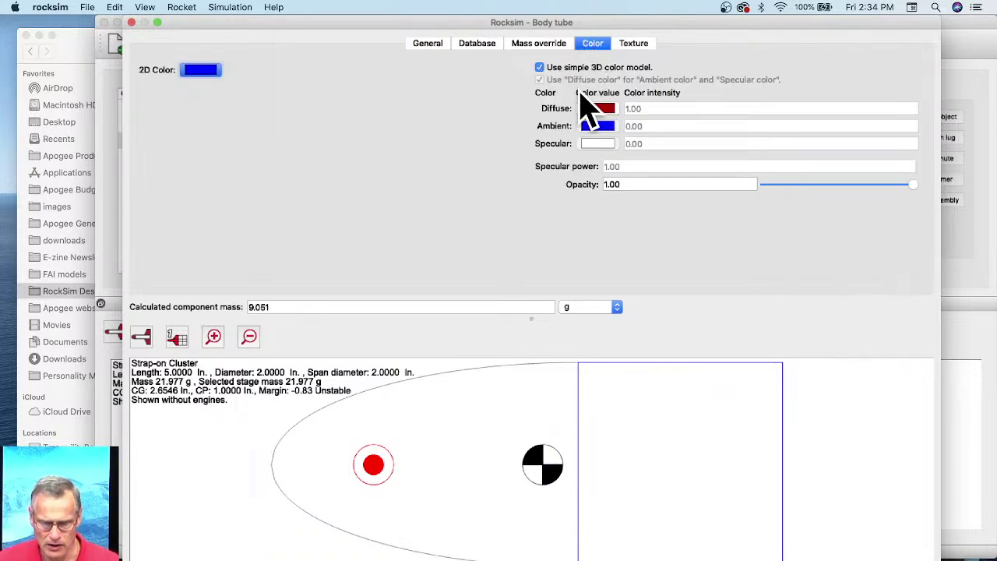
{"action": "left_click", "coordinate": [597, 109]}
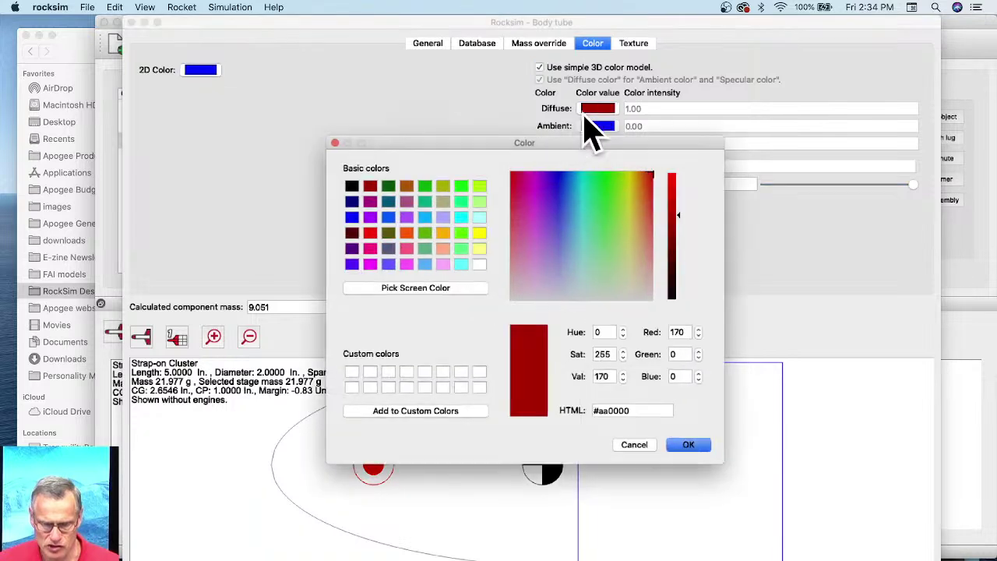
{"action": "left_click", "coordinate": [479, 264]}
{"action": "left_click_drag", "start_coordinate": [677, 176], "coordinate": [678, 181]}
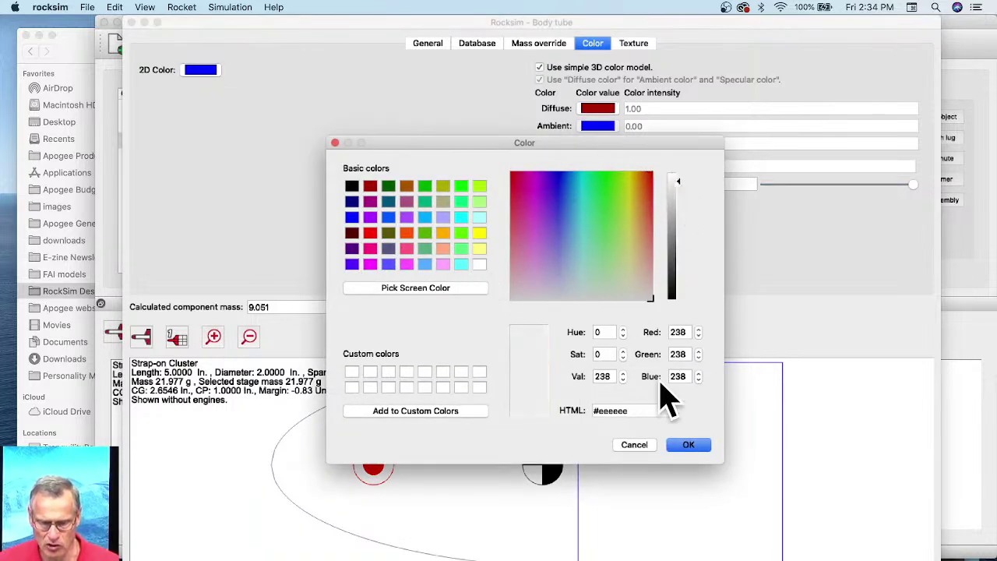
{"action": "left_click", "coordinate": [689, 446]}
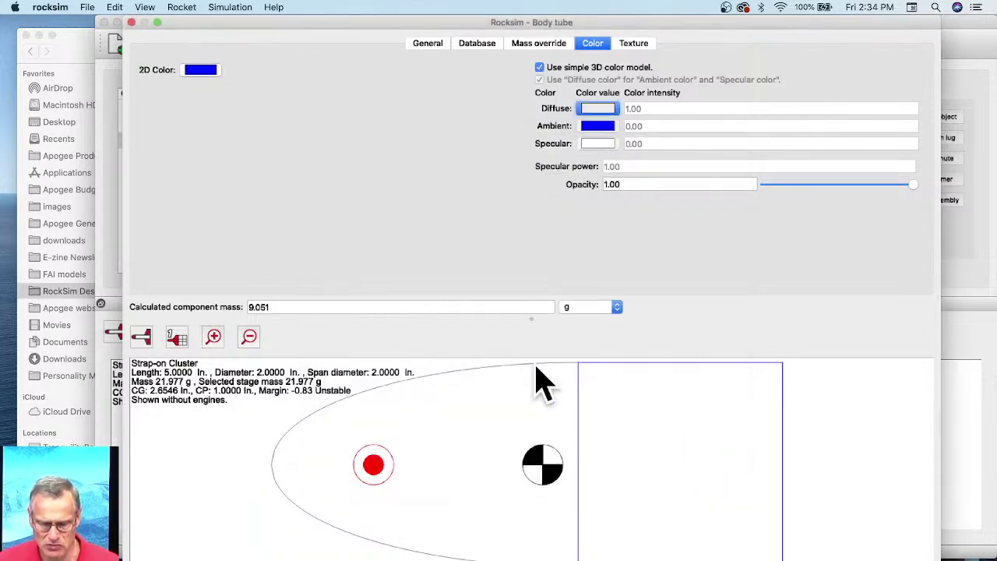
{"action": "left_click", "coordinate": [199, 70]}
{"action": "left_click", "coordinate": [422, 218]}
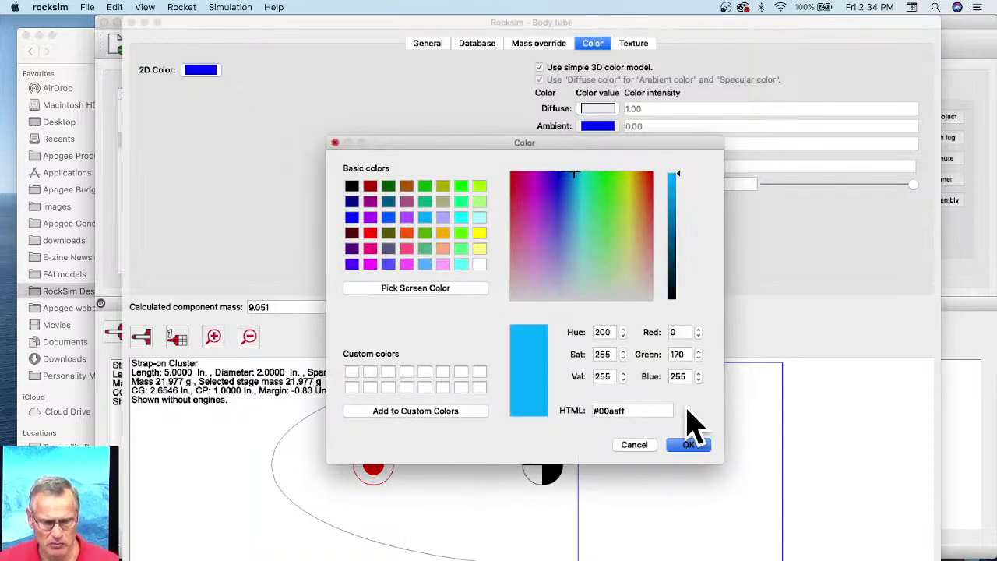
{"action": "left_click", "coordinate": [688, 445]}
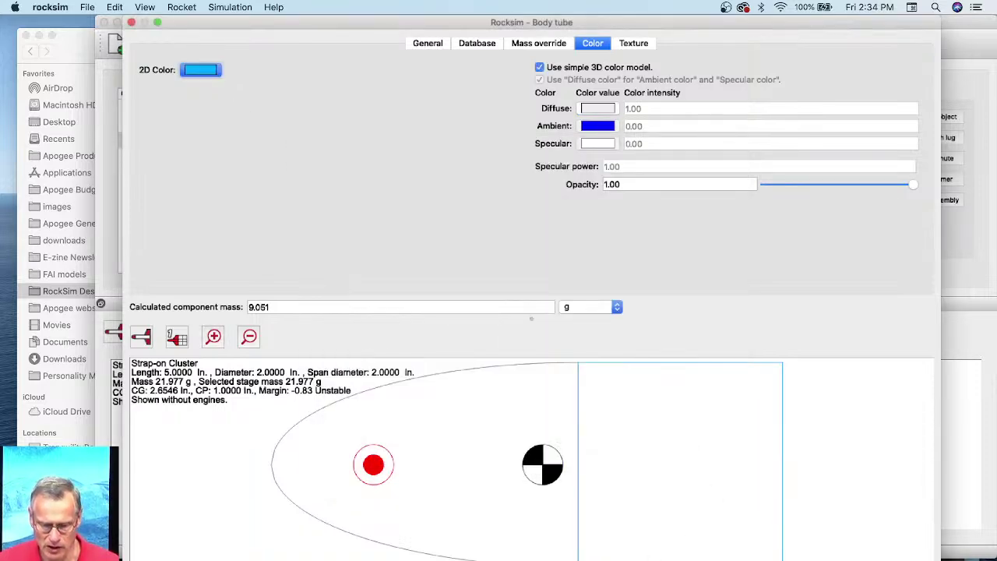
{"action": "key", "text": "Return"}
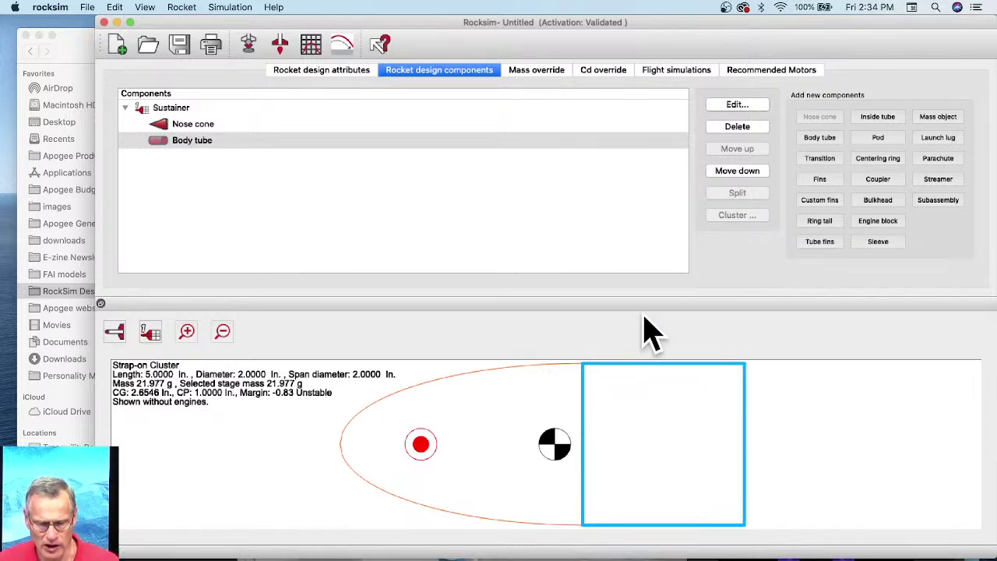
Check the reference photo, and add a custom transition behind the body tube, without a database part, with a 2.0 in front diameter
{"action": "key", "text": "super+Tab"}
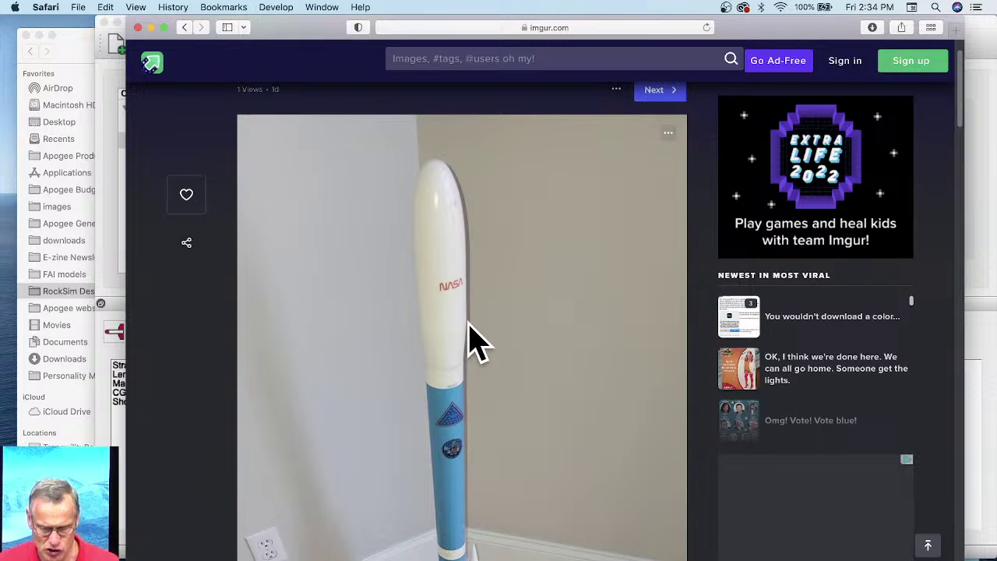
{"action": "left_click", "coordinate": [983, 227]}
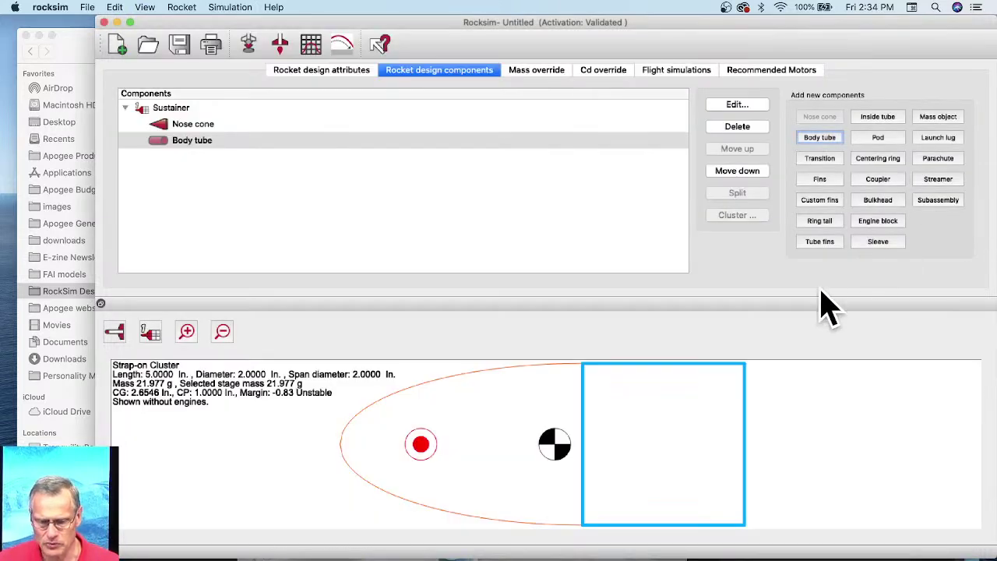
{"action": "left_click", "coordinate": [176, 143]}
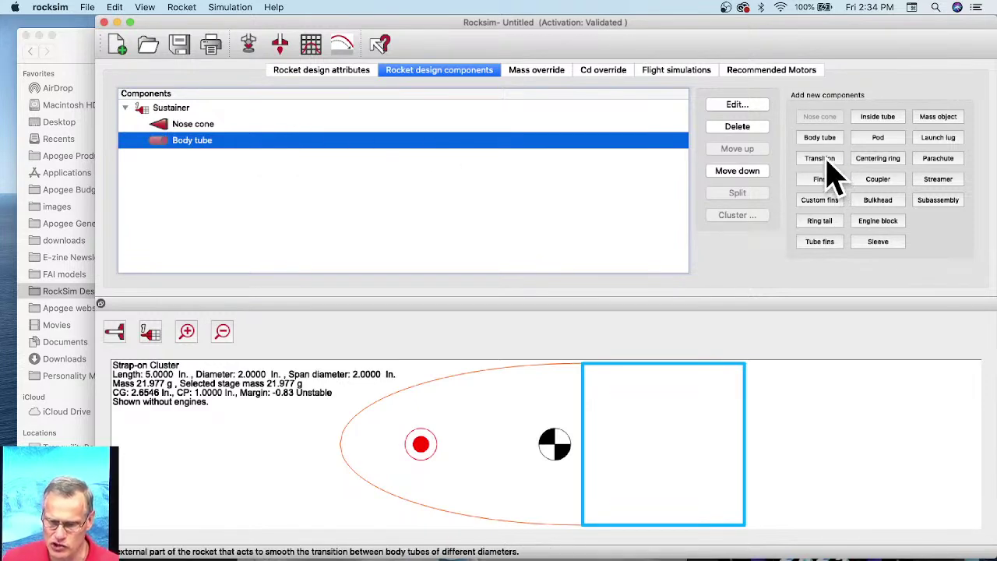
{"action": "left_click", "coordinate": [825, 160]}
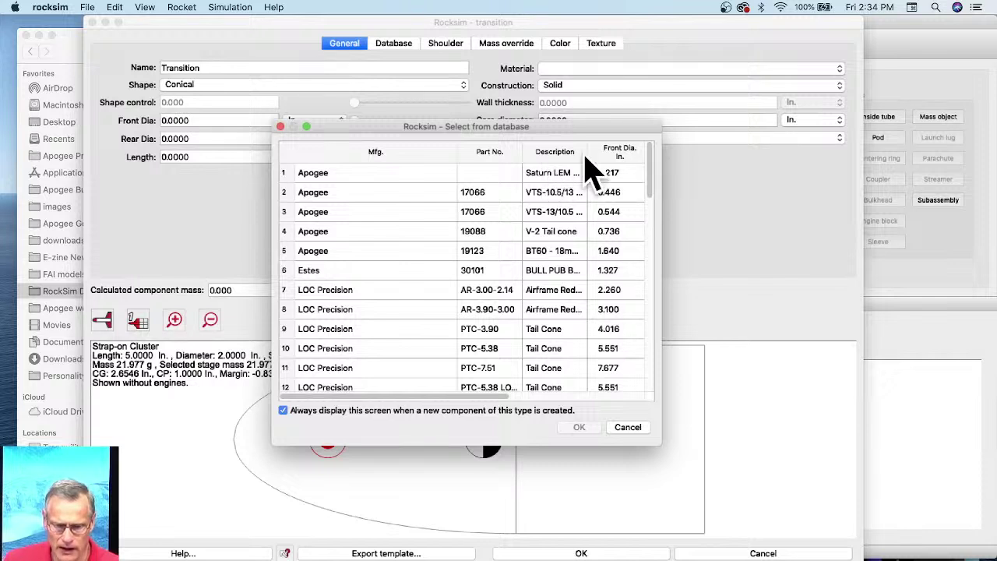
{"action": "left_click", "coordinate": [628, 427]}
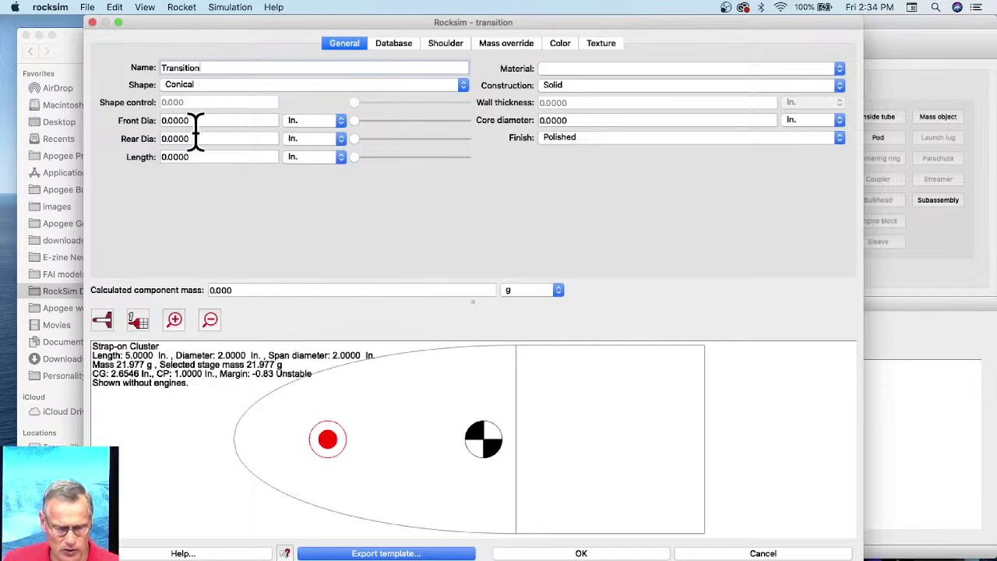
{"action": "left_click", "coordinate": [162, 120]}
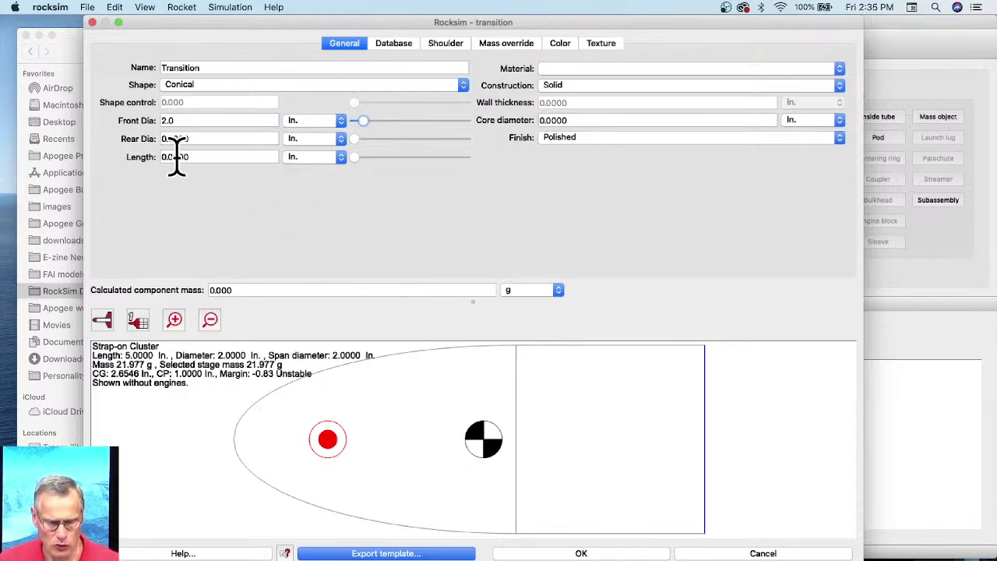
Fit the transition's rear shoulder to Apogee tube 10141 with a 1.4 in shoulder length, and make the transition 4.75 in long
{"action": "left_click", "coordinate": [449, 45]}
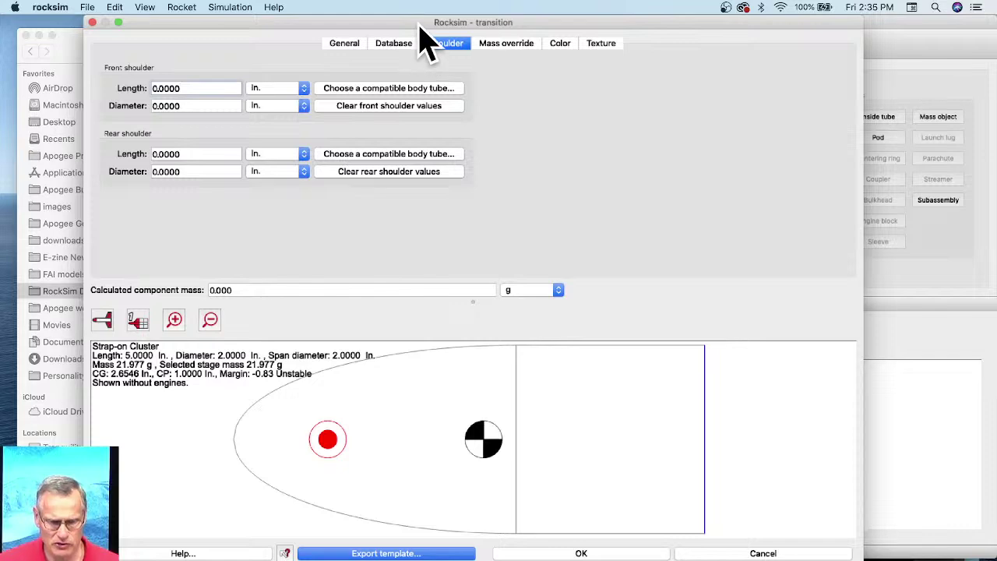
{"action": "left_click_drag", "start_coordinate": [419, 25], "coordinate": [436, 54]}
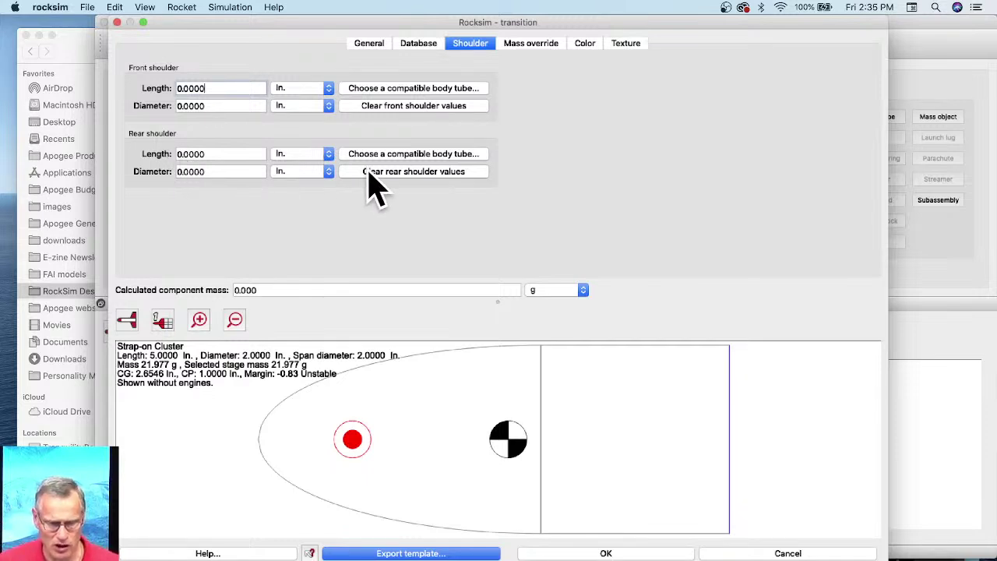
{"action": "left_click", "coordinate": [421, 155]}
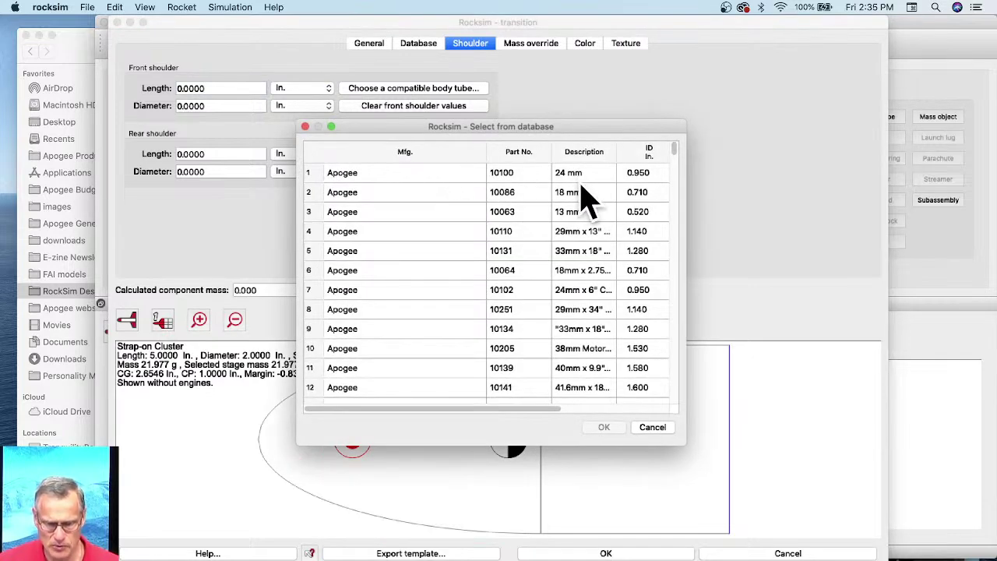
{"action": "left_click", "coordinate": [571, 389]}
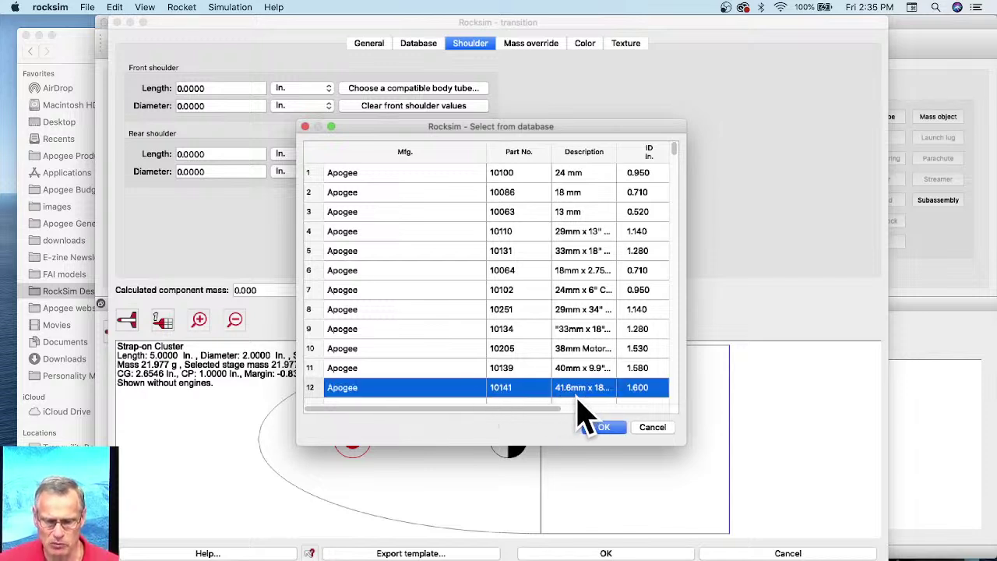
{"action": "left_click", "coordinate": [602, 428]}
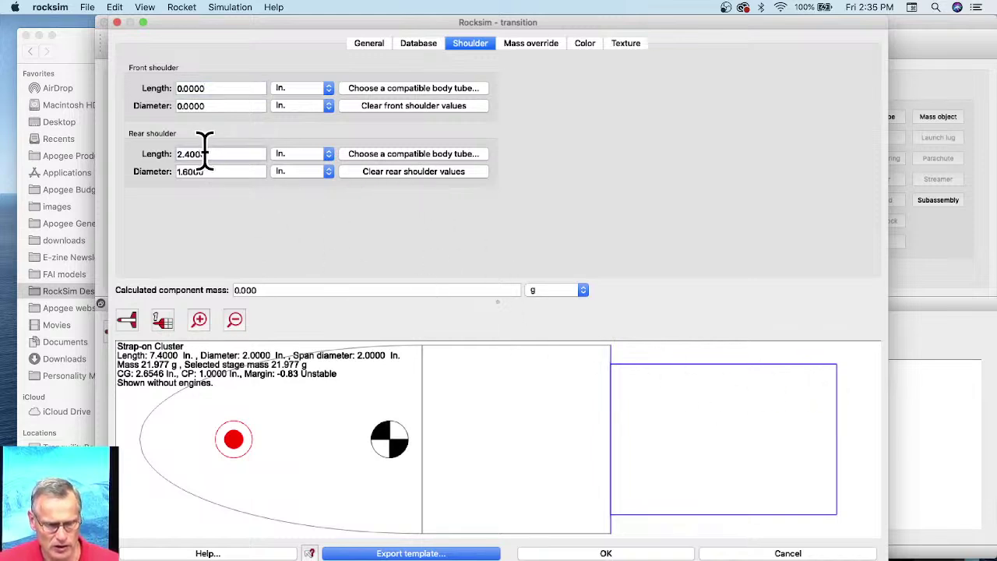
{"action": "left_click_drag", "start_coordinate": [212, 154], "coordinate": [160, 148]}
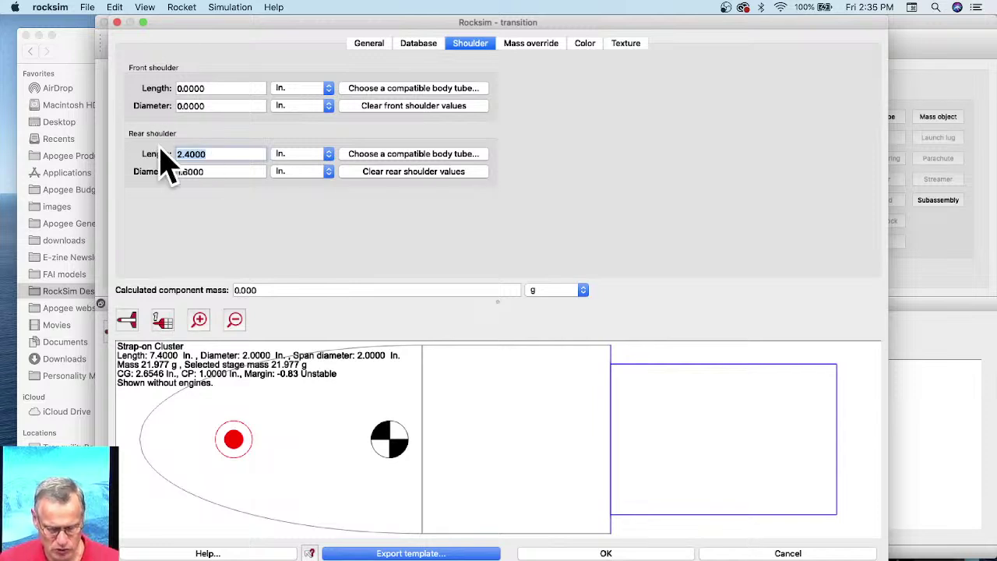
{"action": "key", "text": "Tab"}
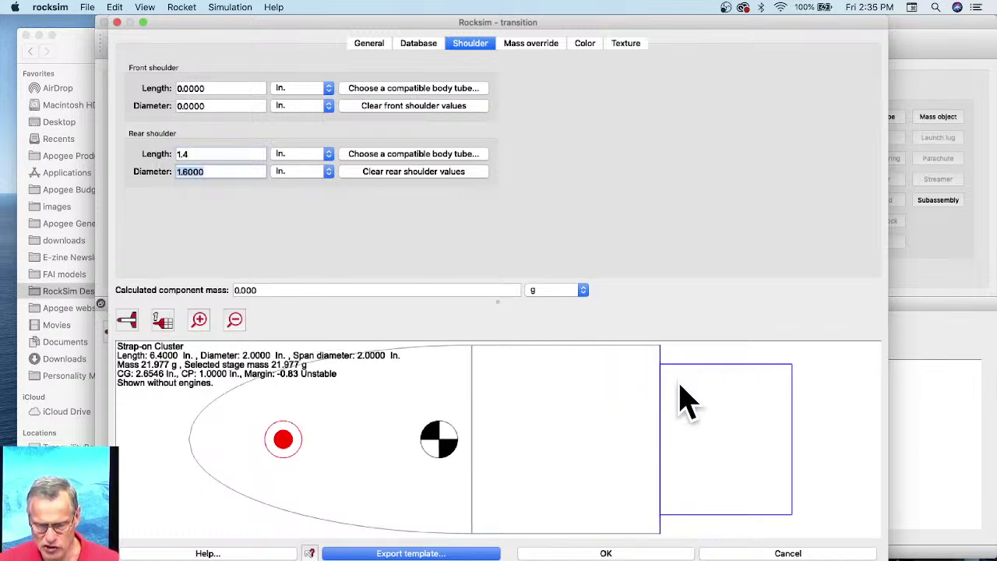
{"action": "left_click", "coordinate": [374, 47]}
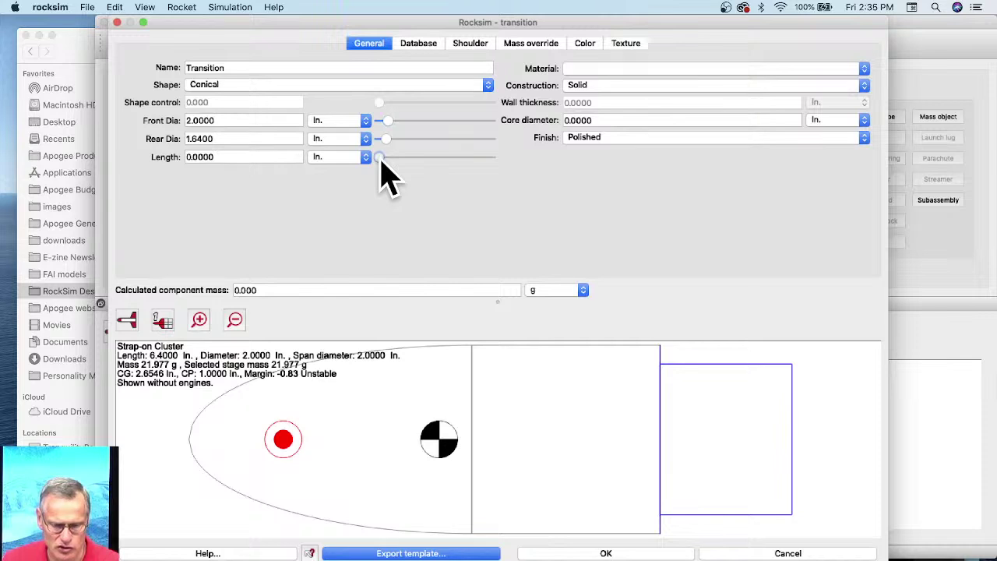
{"action": "left_click_drag", "start_coordinate": [380, 159], "coordinate": [390, 163]}
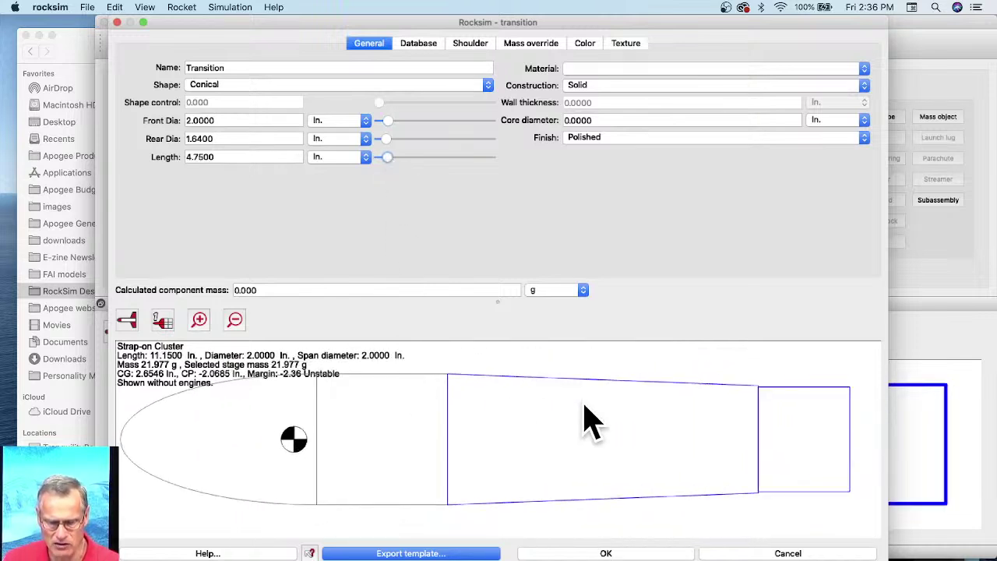
Set the transition's diffuse color to white and its 2D color to green (#00ff00), and try to finish editing it
{"action": "left_click", "coordinate": [585, 42]}
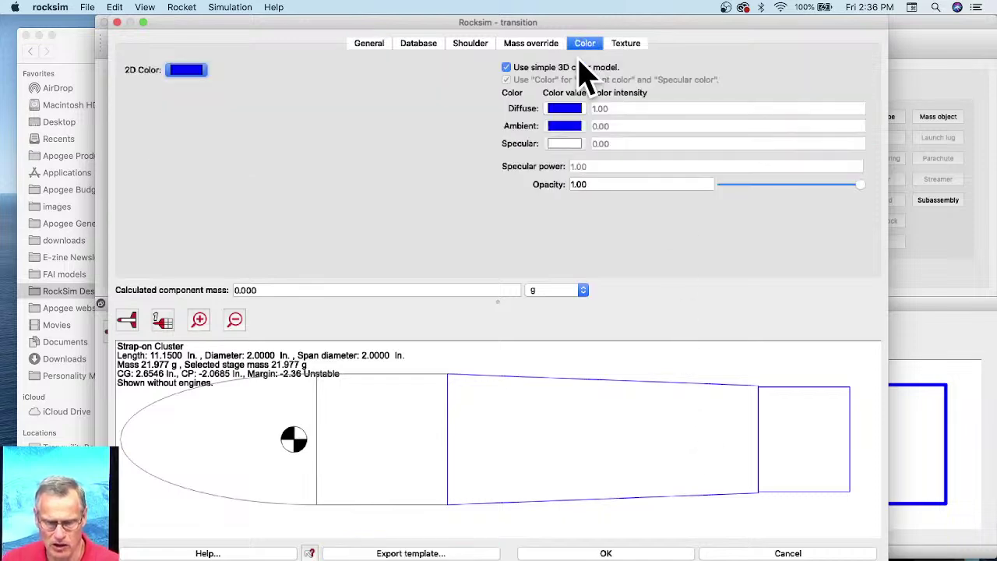
{"action": "left_click", "coordinate": [566, 109]}
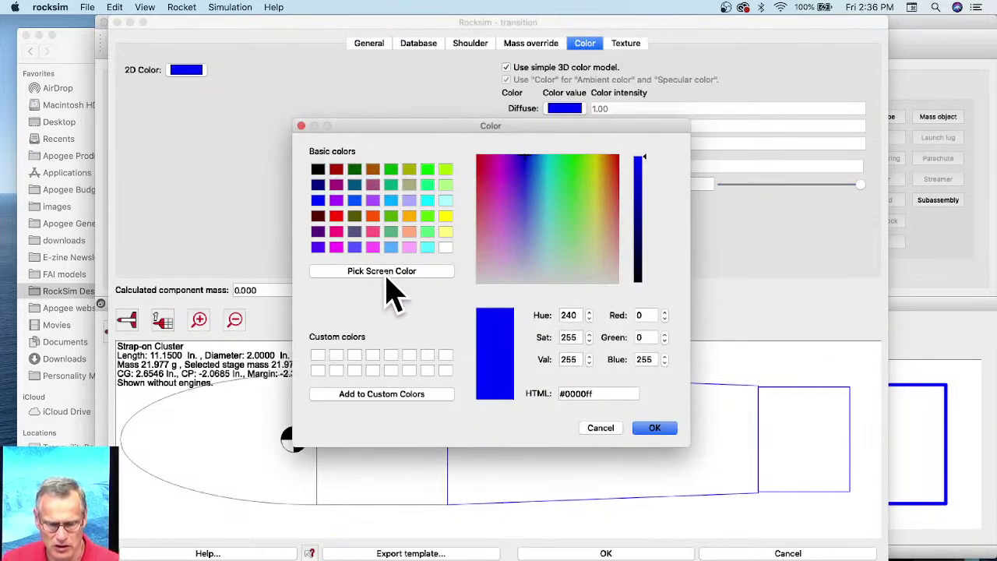
{"action": "left_click", "coordinate": [391, 366]}
{"action": "left_click", "coordinate": [652, 428]}
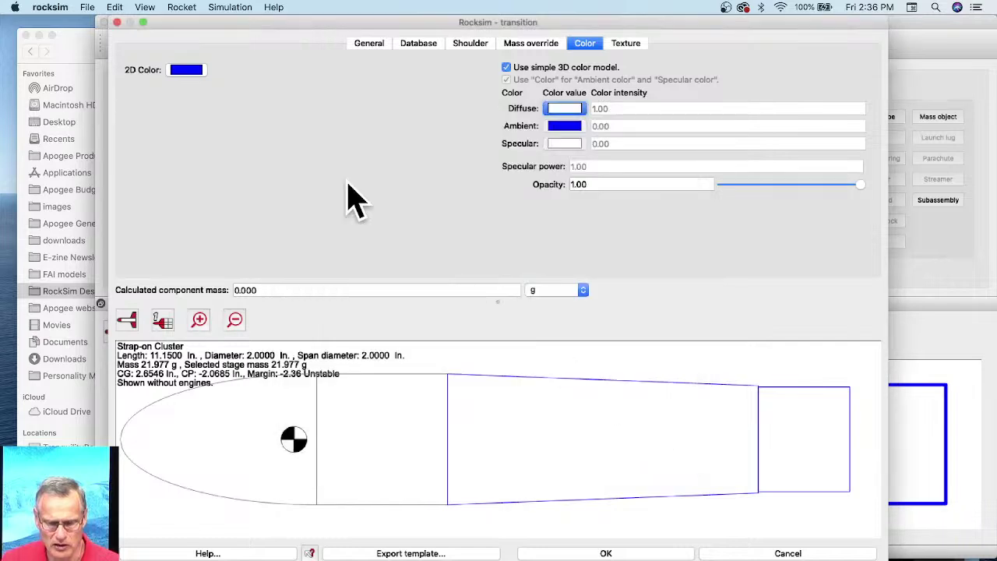
{"action": "left_click", "coordinate": [186, 71]}
{"action": "left_click", "coordinate": [426, 170]}
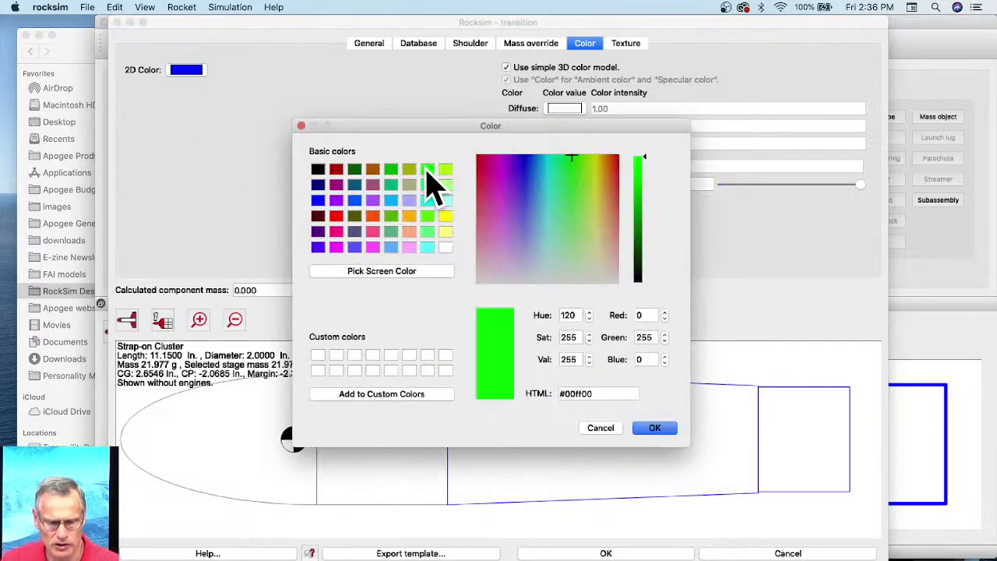
{"action": "left_click", "coordinate": [654, 427]}
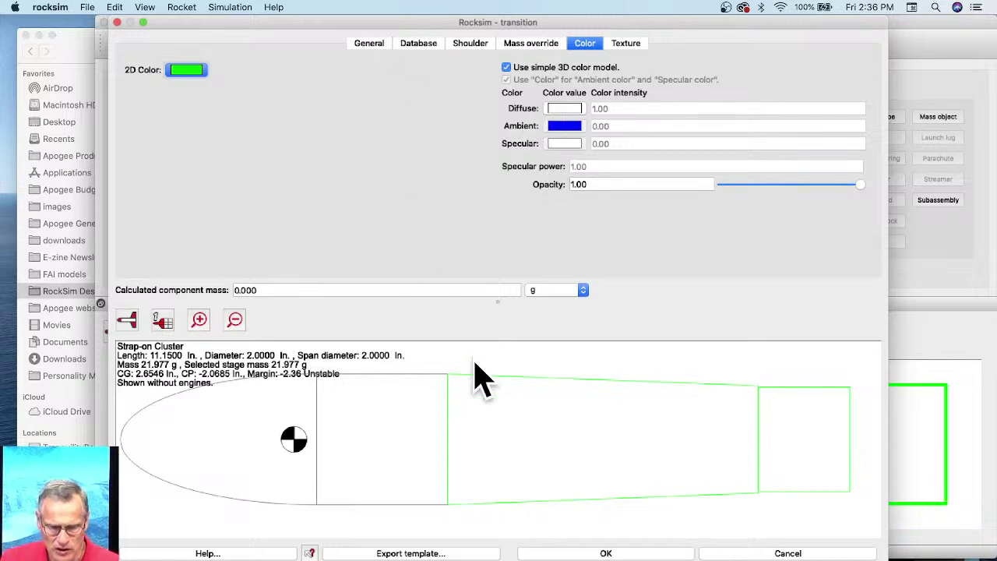
{"action": "left_click", "coordinate": [603, 553]}
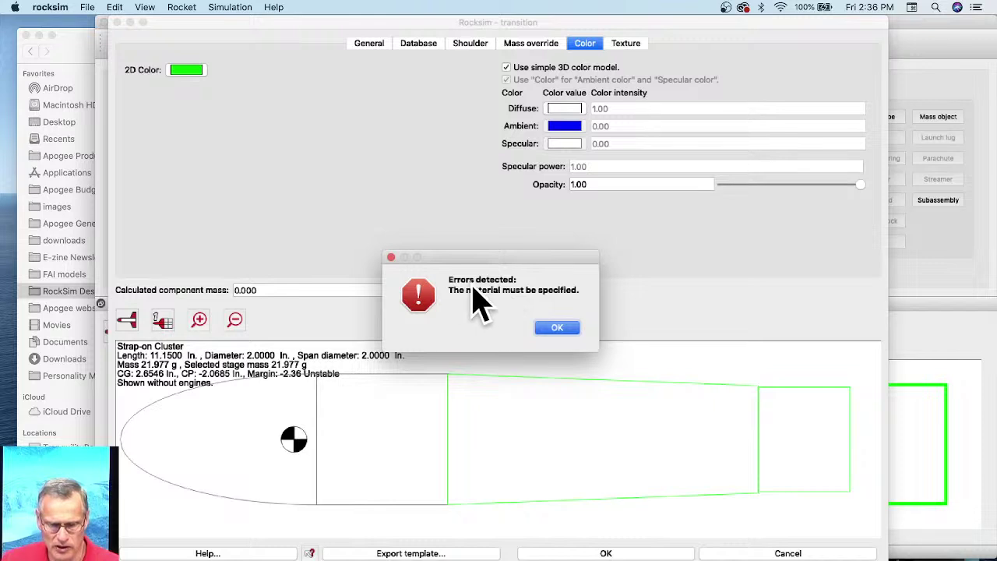
{"action": "left_click", "coordinate": [555, 326]}
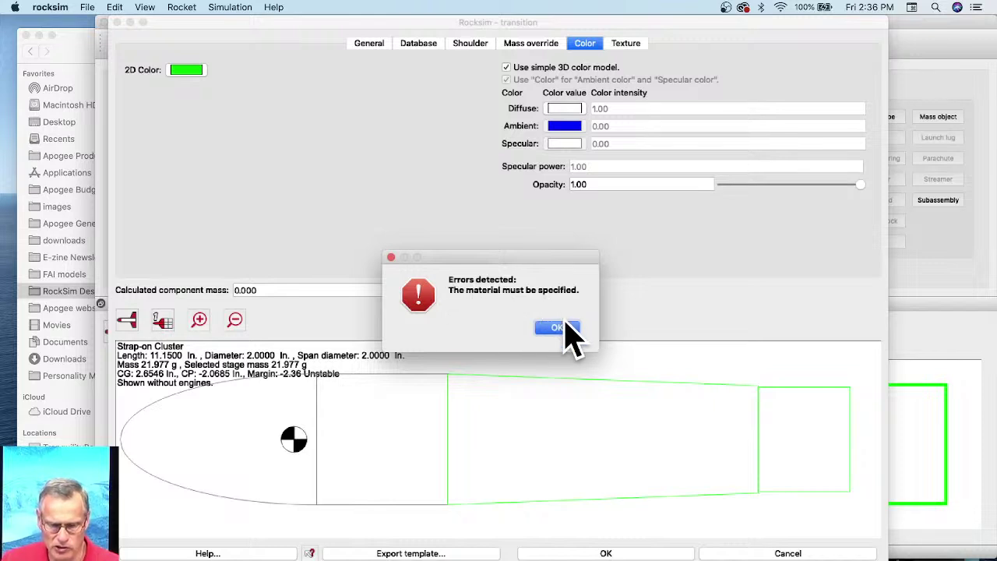
{"action": "left_click", "coordinate": [564, 331]}
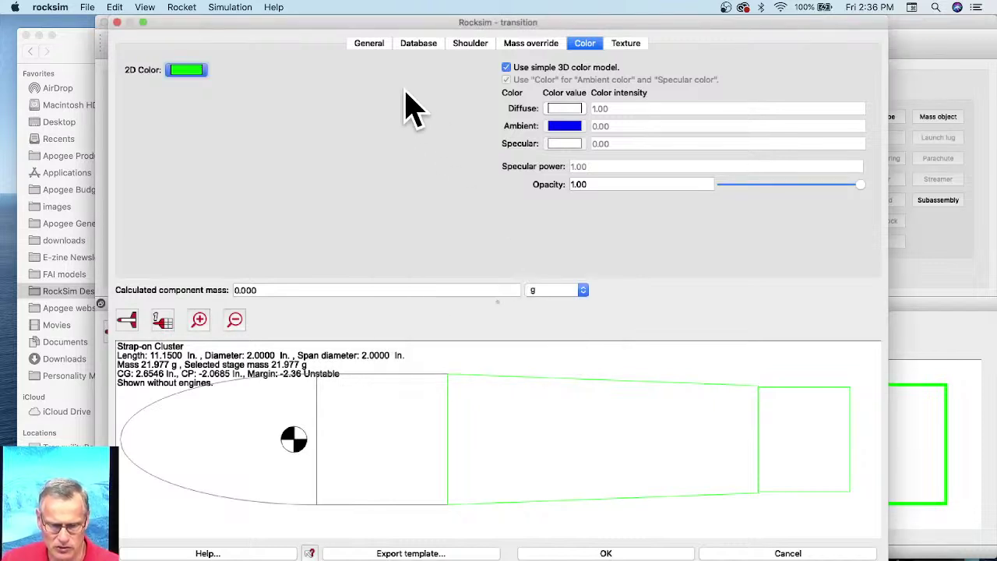
Set the transition's material to Polystyrene PS
{"action": "left_click", "coordinate": [370, 48]}
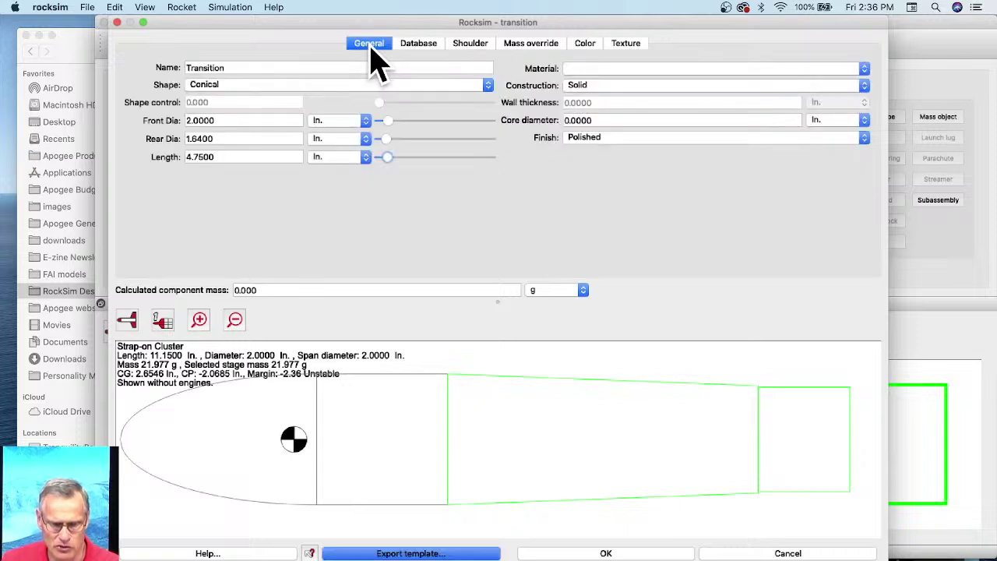
{"action": "left_click", "coordinate": [598, 69]}
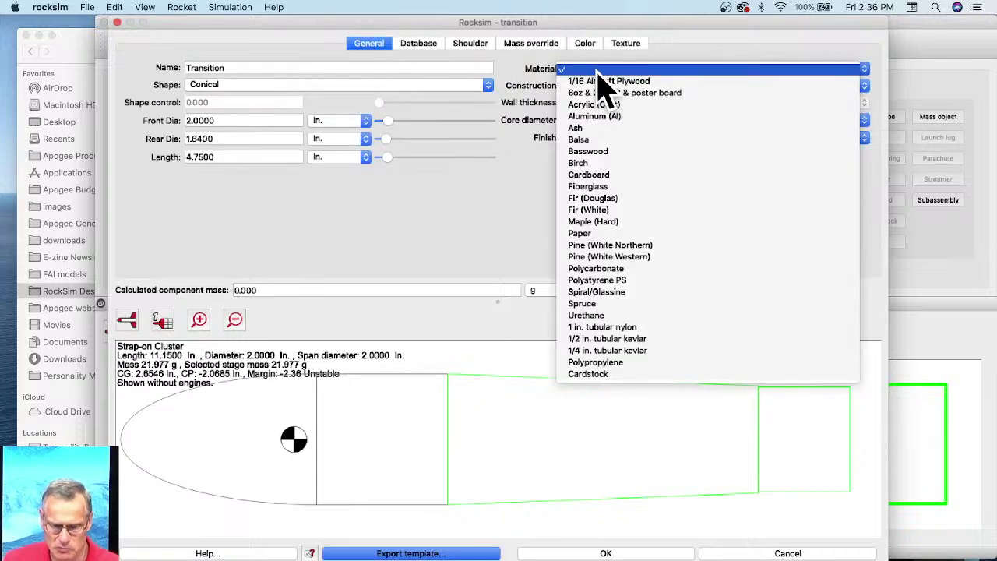
{"action": "left_click", "coordinate": [612, 296]}
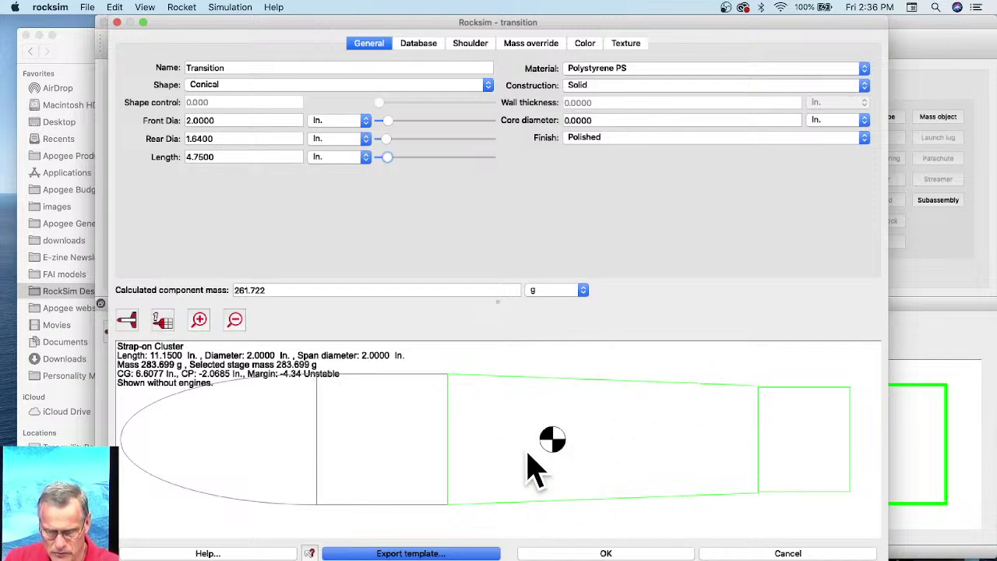
Give the transition a front shoulder 1.98 in in diameter and .75 in long
{"action": "left_click", "coordinate": [461, 48]}
{"action": "left_click_drag", "start_coordinate": [216, 105], "coordinate": [158, 105]}
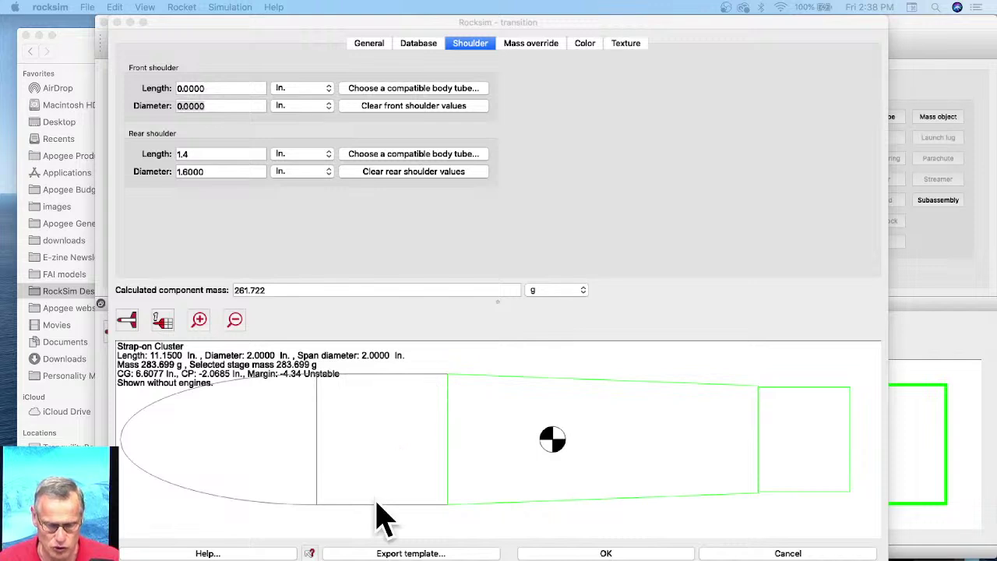
{"action": "left_click", "coordinate": [212, 89]}
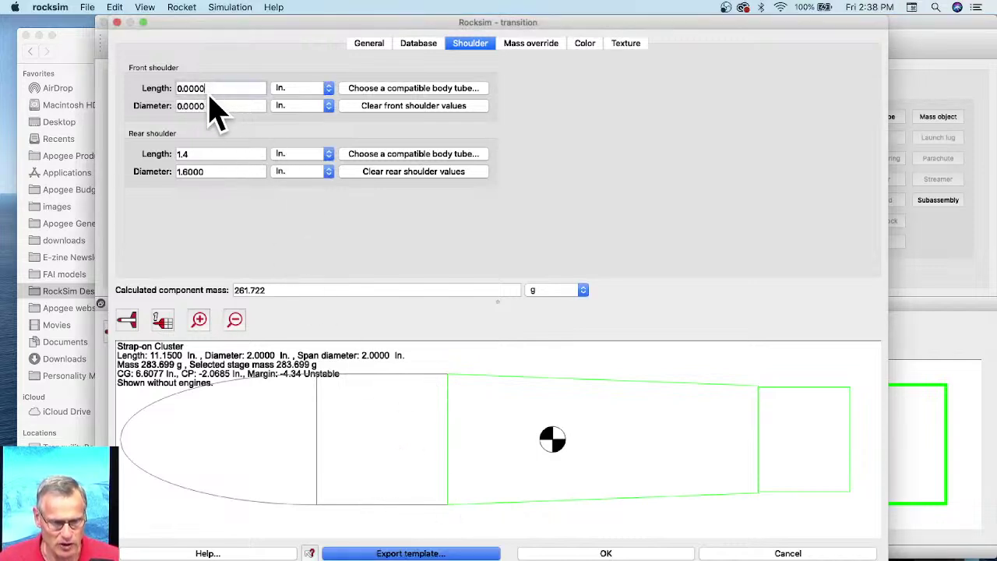
{"action": "key", "text": "Tab"}
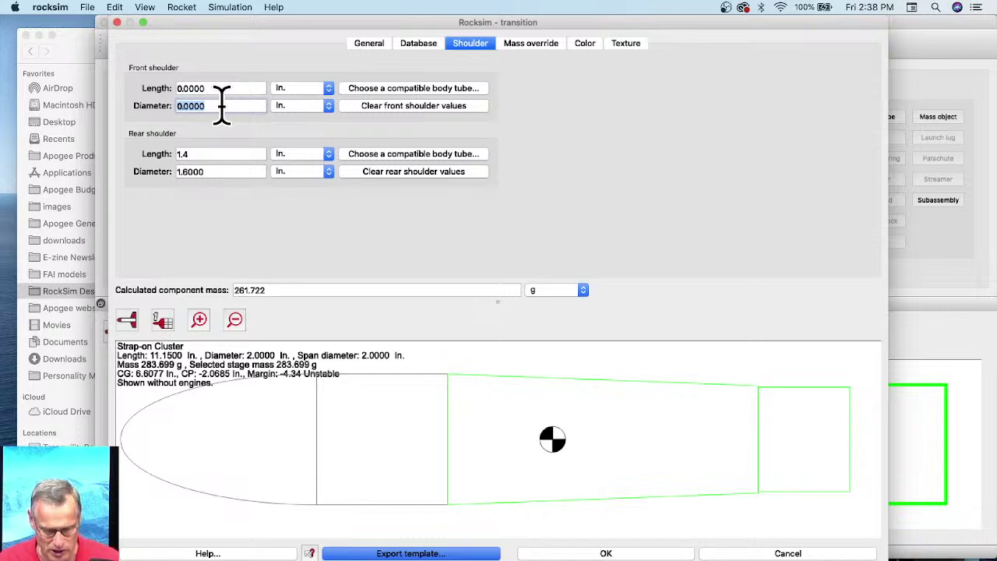
{"action": "type", "text": "1.98"}
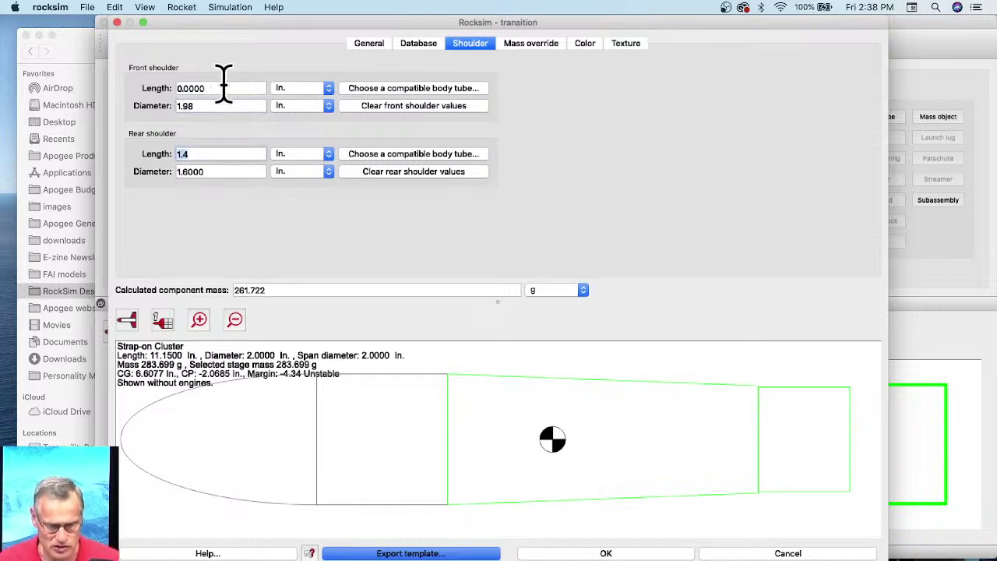
{"action": "key", "text": "shift+Tab"}
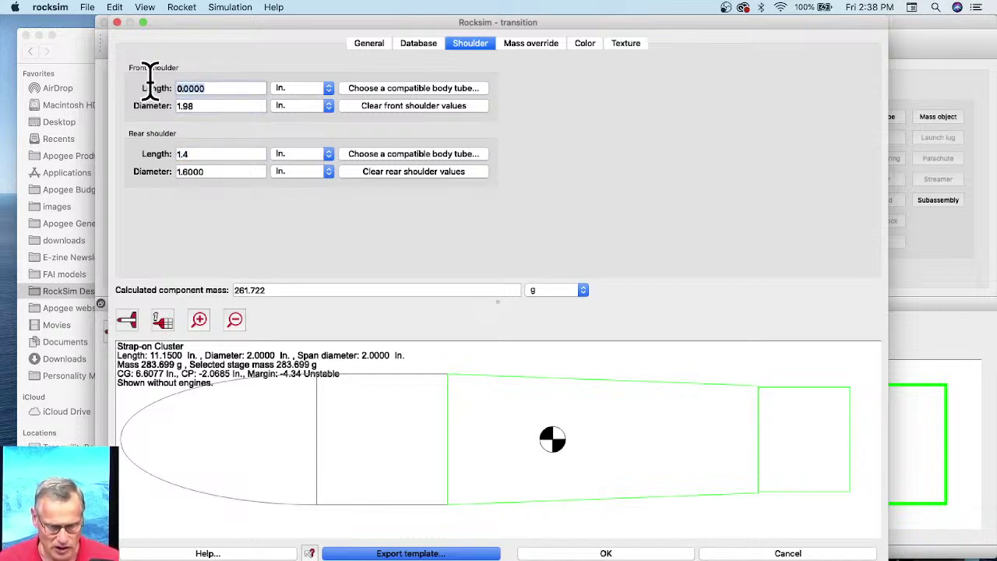
{"action": "type", "text": "."}
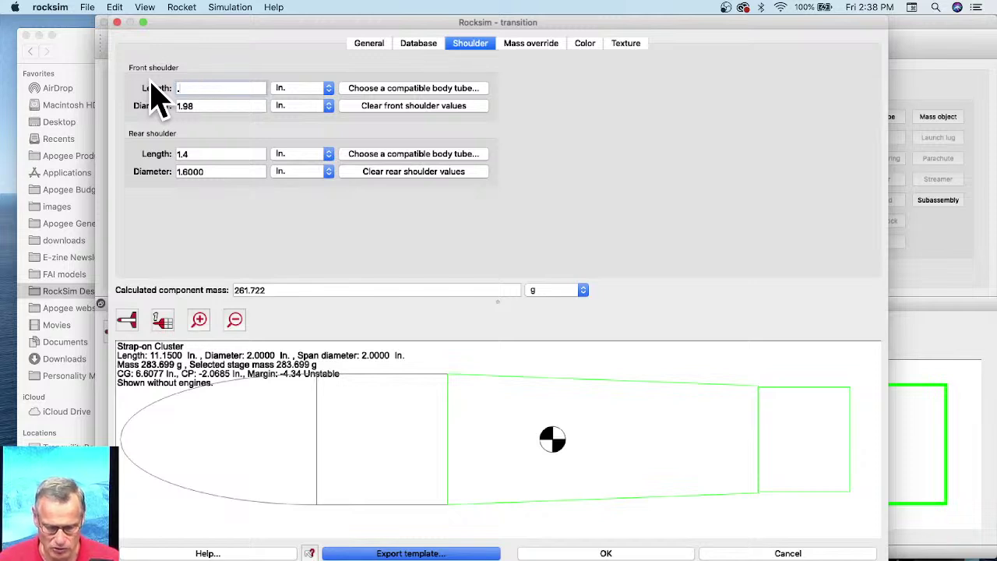
{"action": "type", "text": "75"}
{"action": "key", "text": "Tab"}
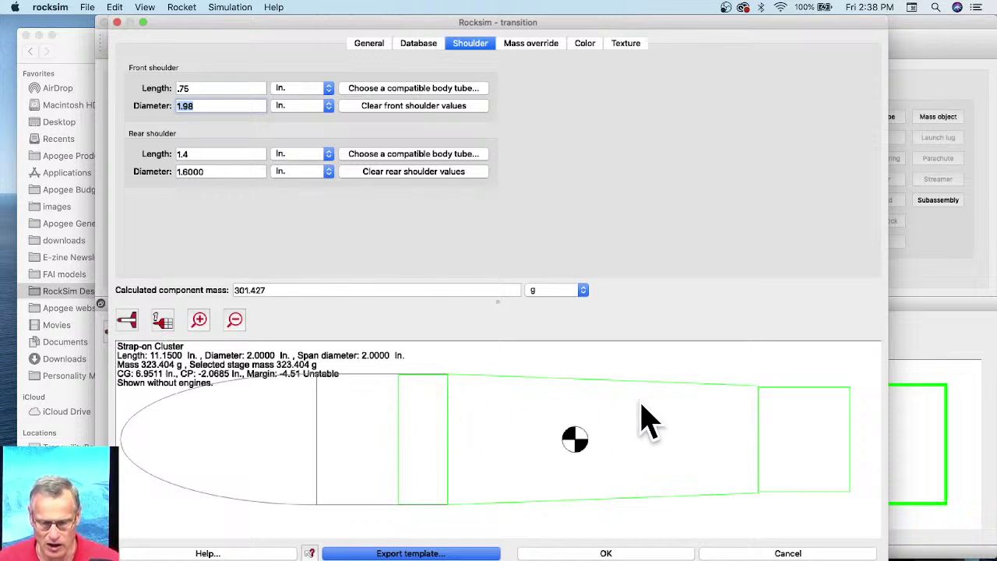
Show the rocket in 3D and rotate it to examine the transition behind the body tube
{"action": "left_click", "coordinate": [127, 320]}
{"action": "left_click", "coordinate": [125, 388]}
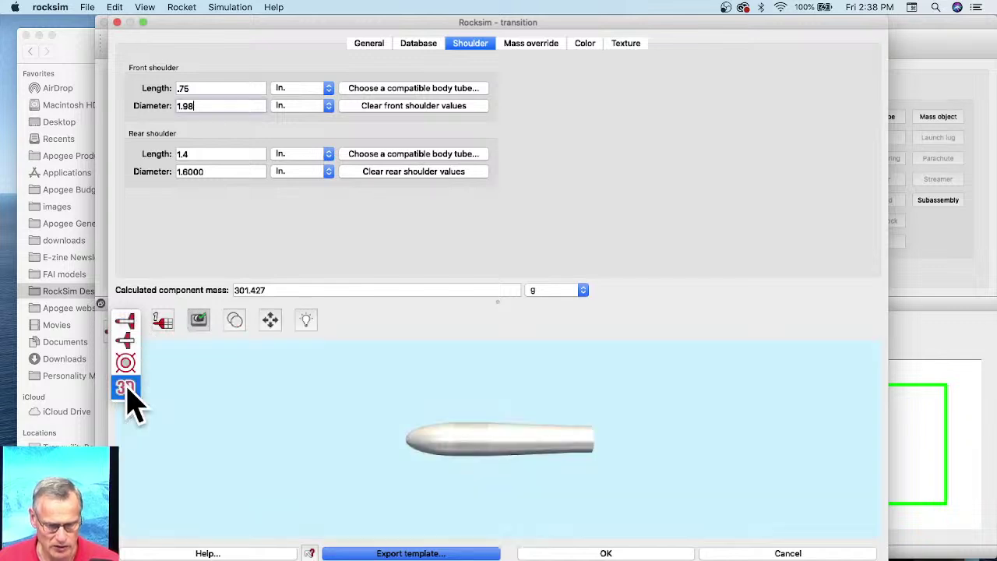
{"action": "left_click_drag", "start_coordinate": [521, 514], "coordinate": [494, 517]}
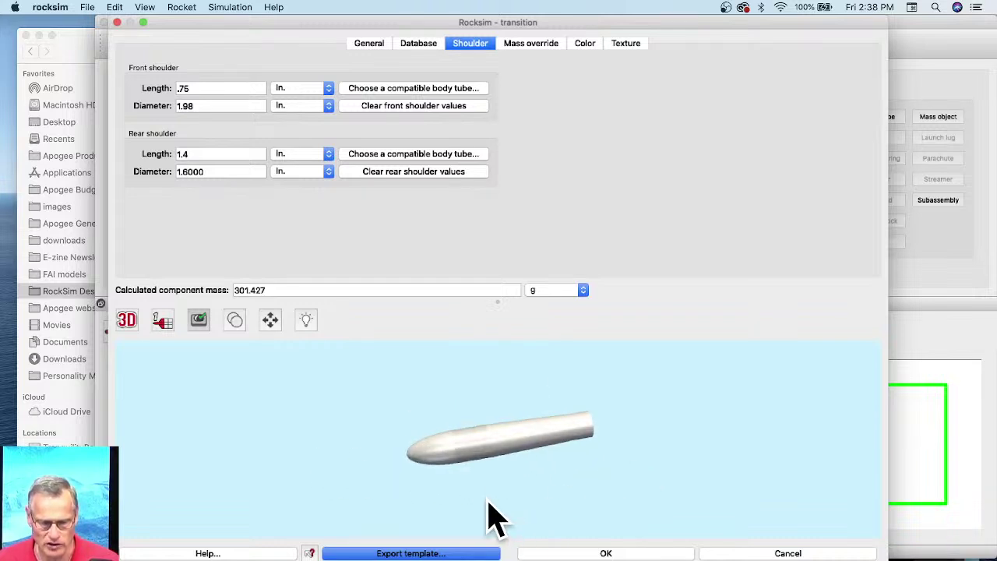
Export the transition's template as an STL file named Transition, with the Desktop as the save location
{"action": "left_click", "coordinate": [395, 551]}
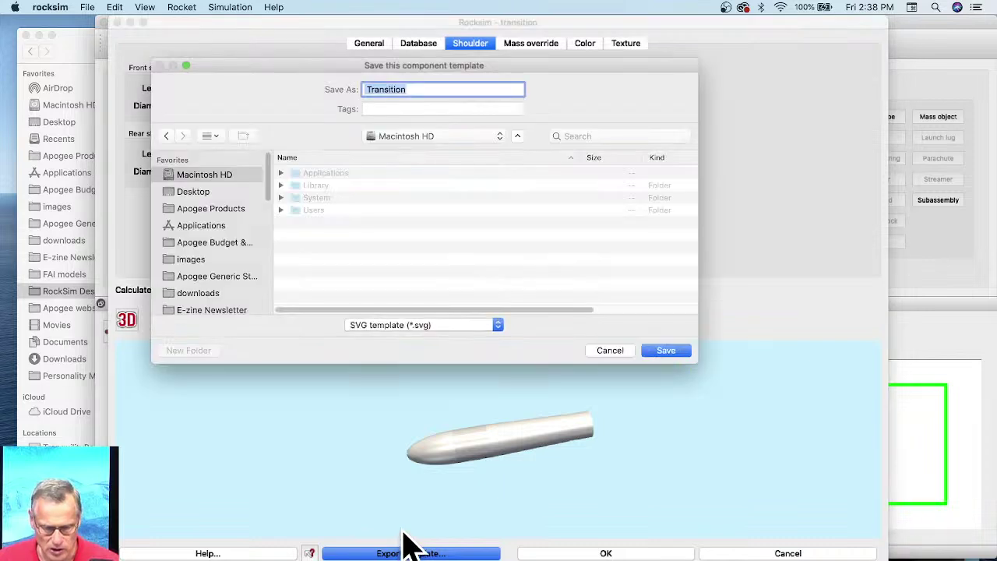
{"action": "left_click", "coordinate": [448, 328]}
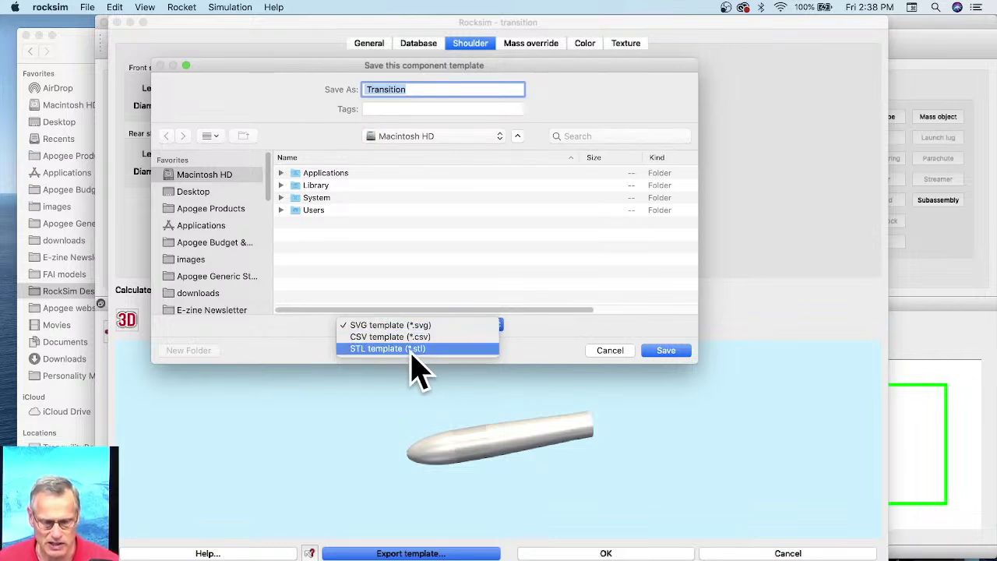
{"action": "left_click", "coordinate": [440, 350]}
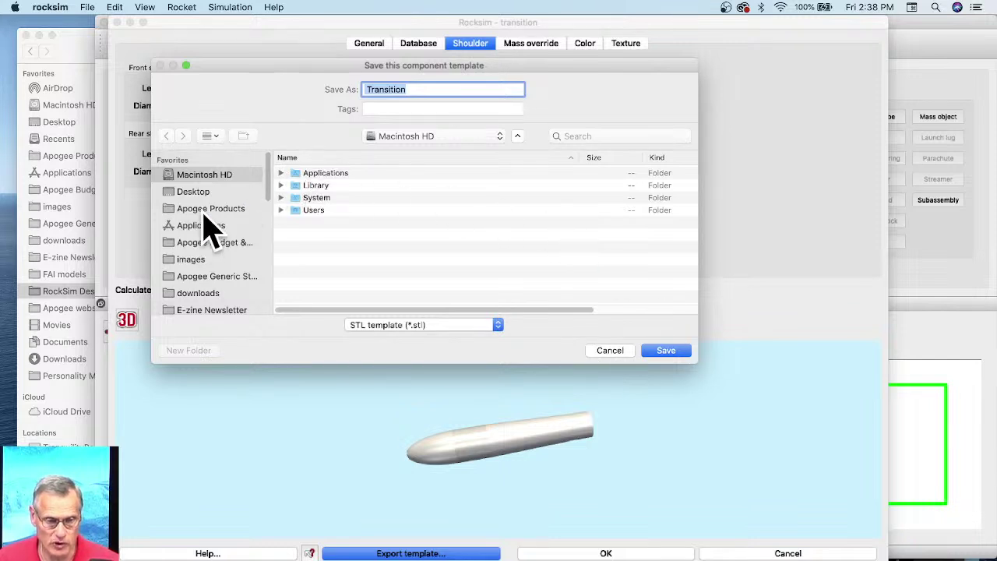
{"action": "left_click", "coordinate": [199, 194]}
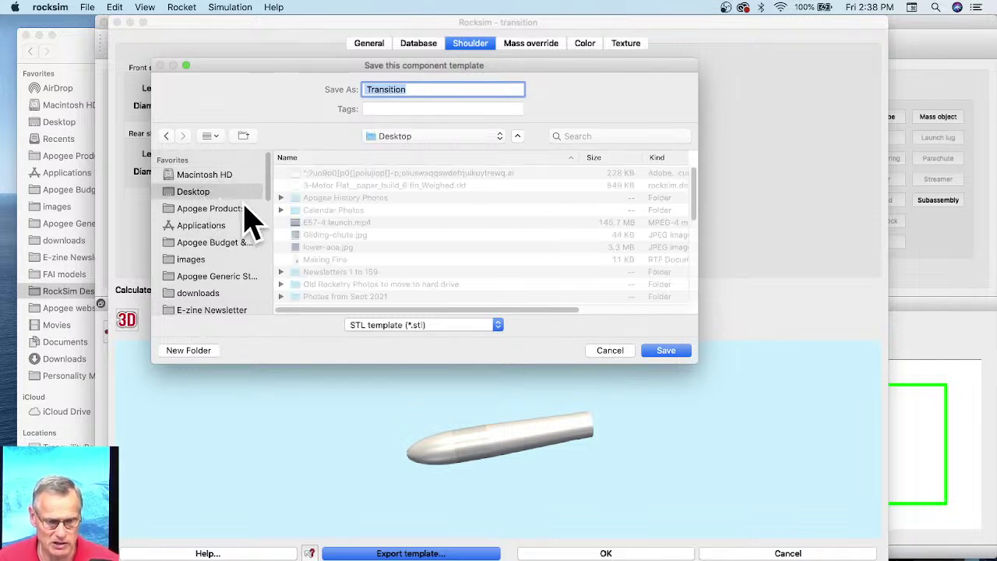
{"action": "left_click", "coordinate": [667, 351]}
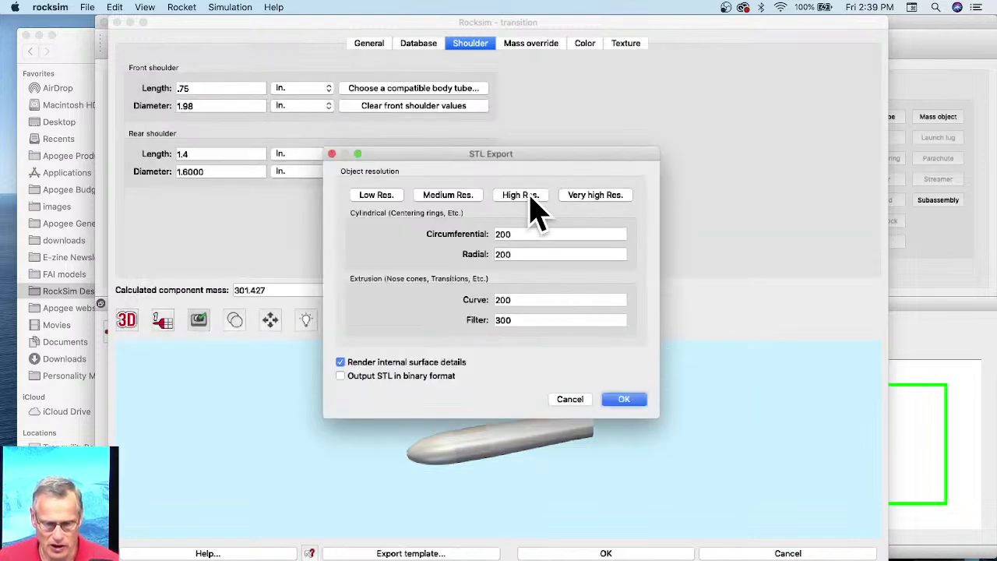
Choose the very high resolution for the STL export, keep internal surface details rendered, and complete the export
{"action": "left_click", "coordinate": [526, 204]}
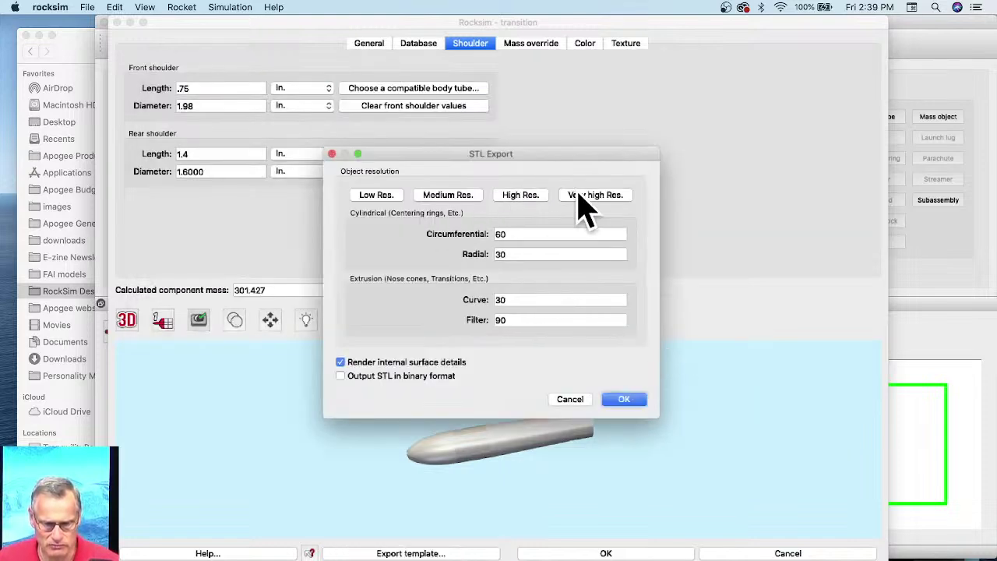
{"action": "left_click", "coordinate": [584, 205]}
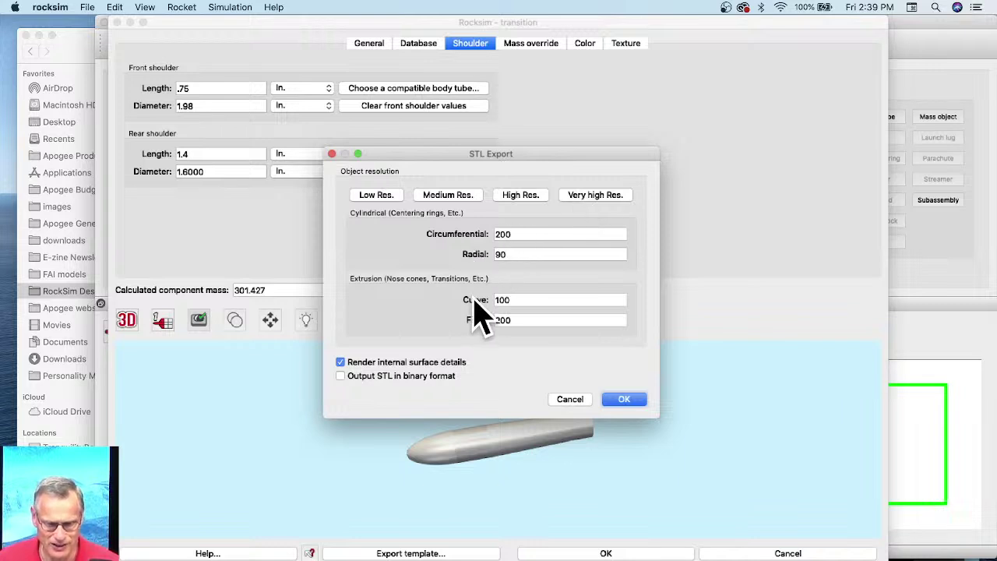
{"action": "left_click", "coordinate": [632, 404]}
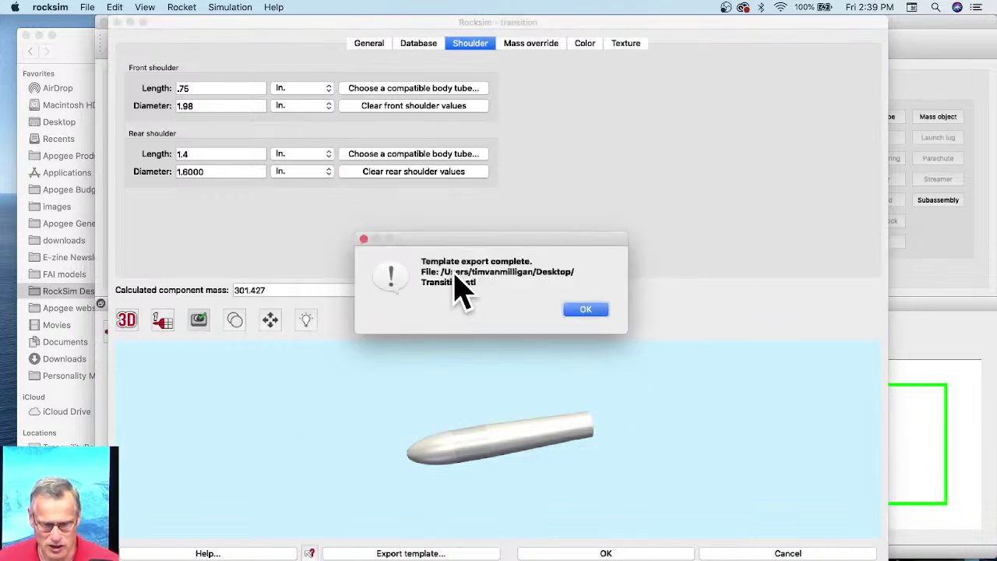
{"action": "left_click", "coordinate": [604, 309]}
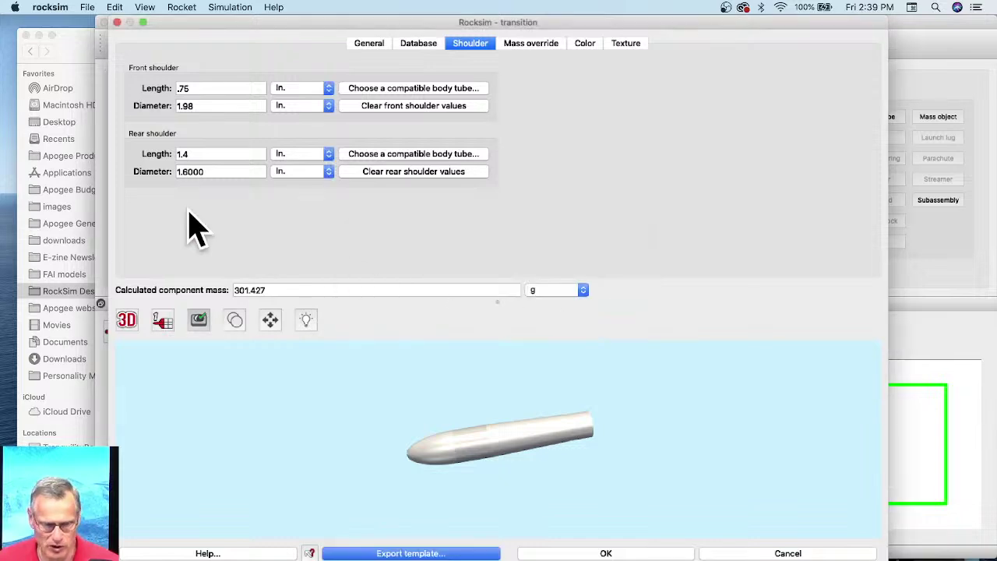
Switch to Finder, preview the Desktop's Transition.stl in an enlarged gallery view, and rotate the model to inspect both ends
{"action": "left_click", "coordinate": [69, 53]}
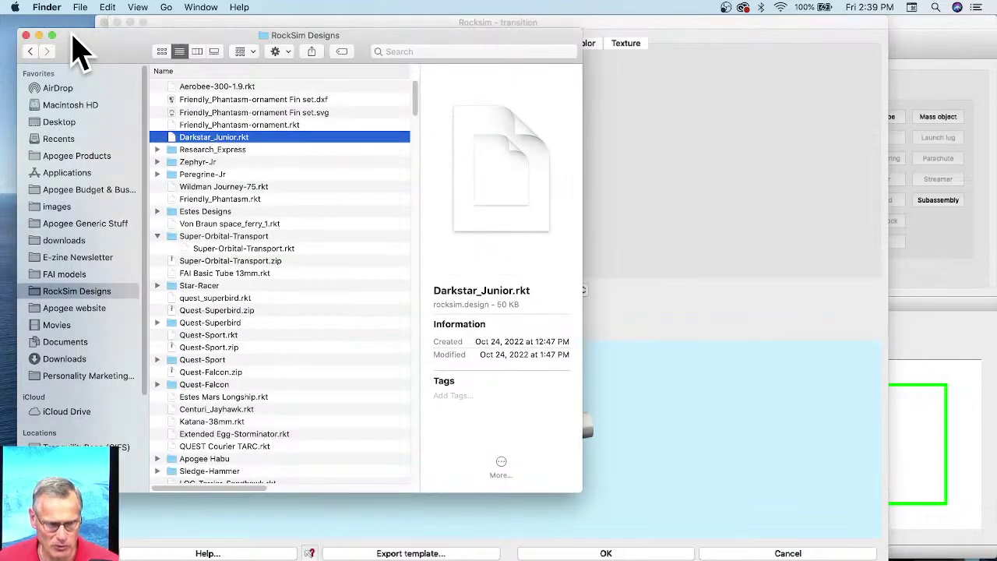
{"action": "left_click", "coordinate": [70, 122]}
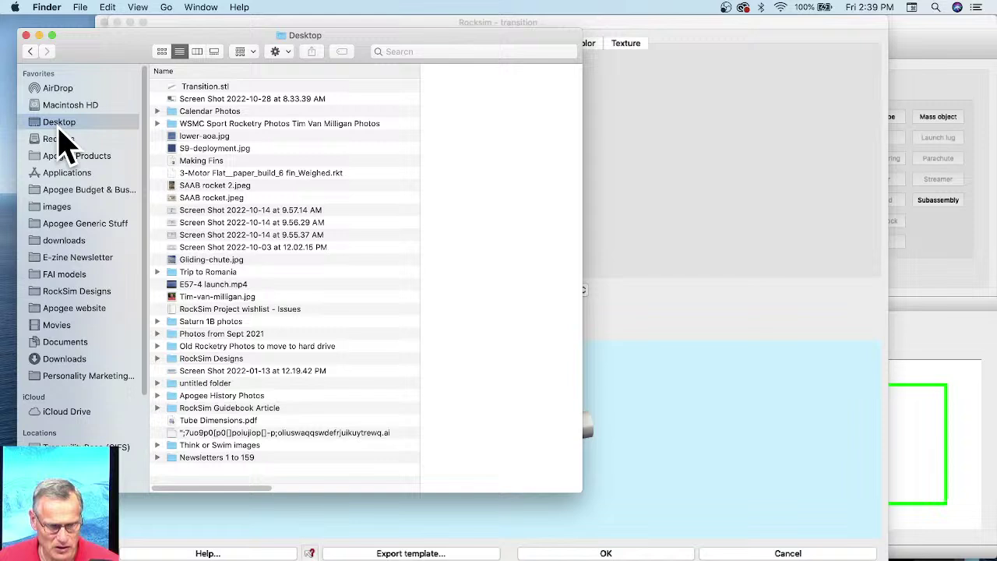
{"action": "left_click", "coordinate": [194, 86]}
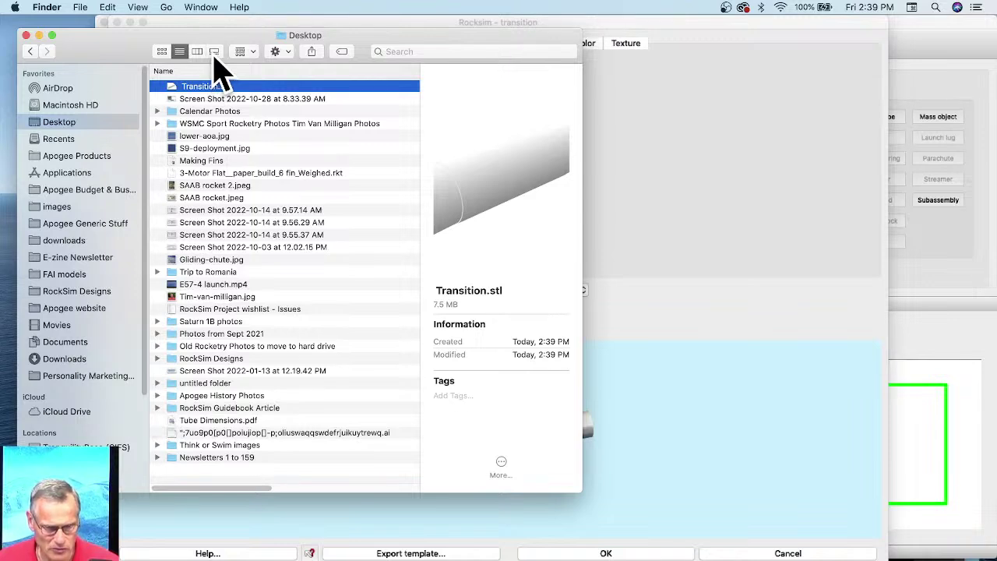
{"action": "left_click_drag", "start_coordinate": [218, 38], "coordinate": [249, 31]}
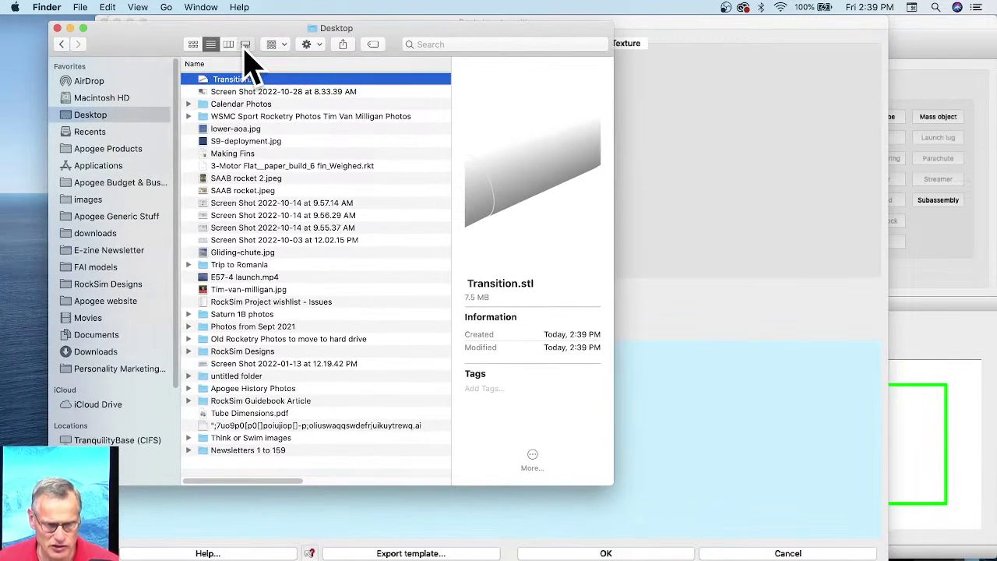
{"action": "left_click", "coordinate": [246, 45]}
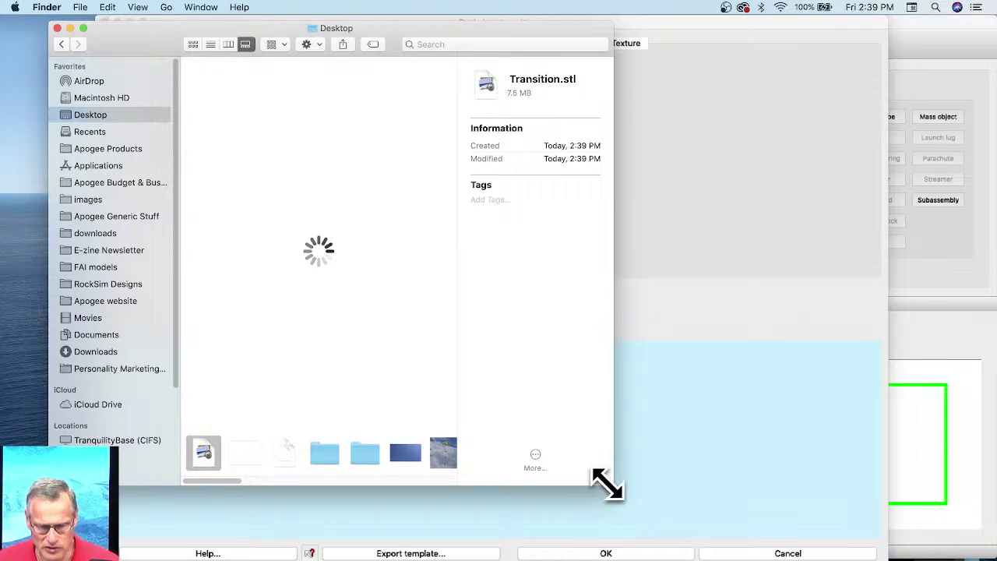
{"action": "left_click_drag", "start_coordinate": [607, 484], "coordinate": [912, 540]}
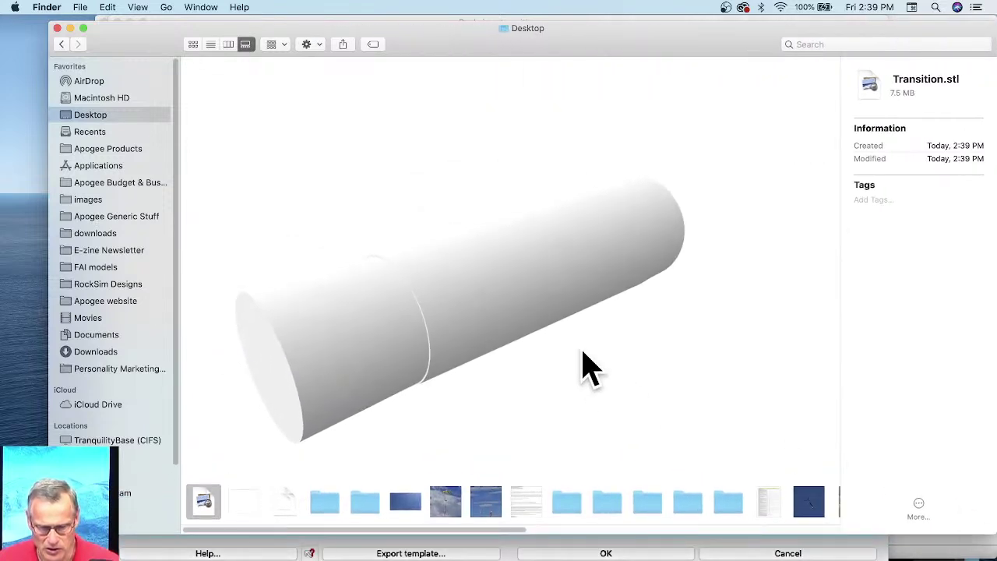
{"action": "left_click_drag", "start_coordinate": [583, 352], "coordinate": [487, 206]}
{"action": "left_click_drag", "start_coordinate": [372, 251], "coordinate": [439, 356]}
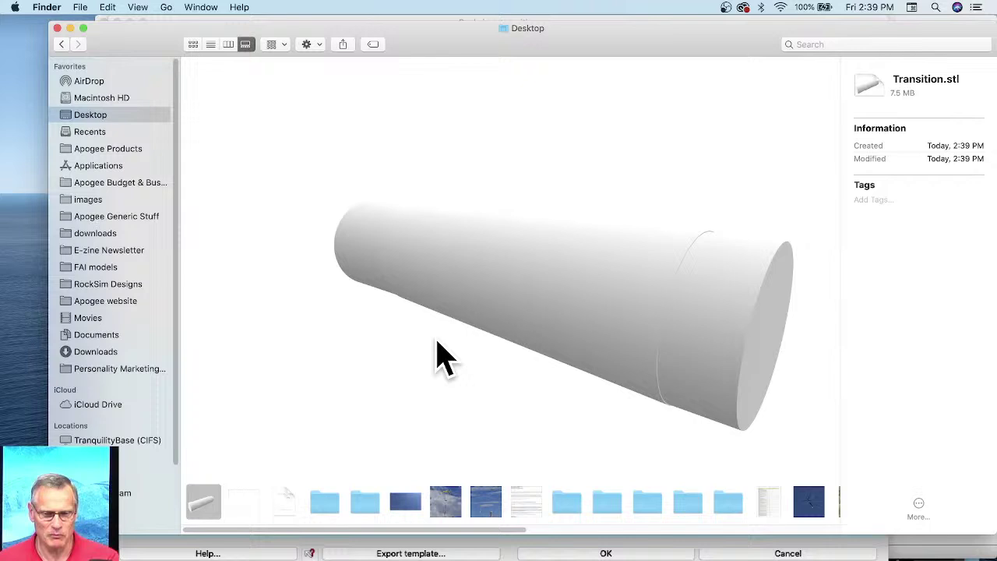
{"action": "left_click", "coordinate": [56, 28]}
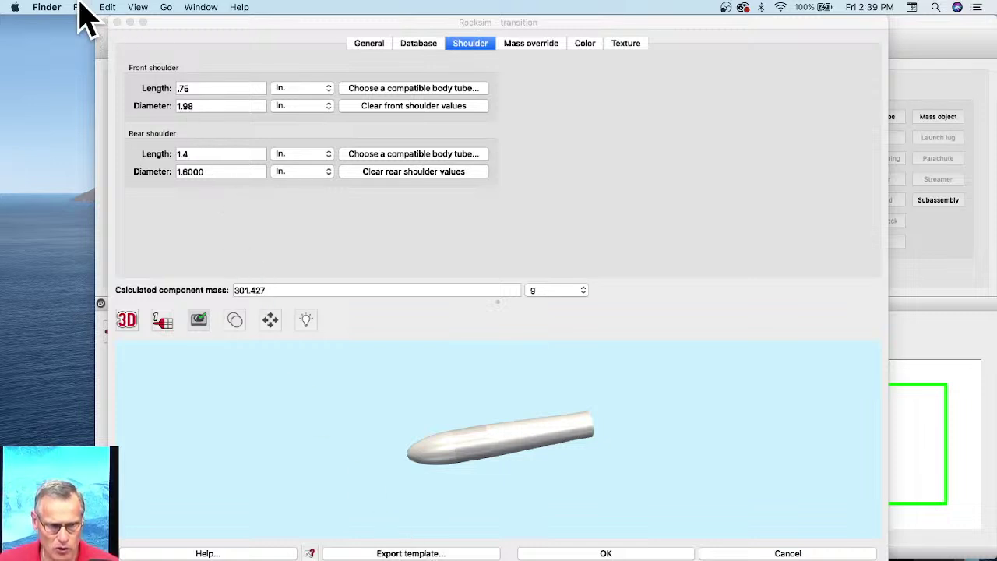
Switch back to Rocksim and finish editing the transition, accepting its settings
{"action": "left_click", "coordinate": [234, 71]}
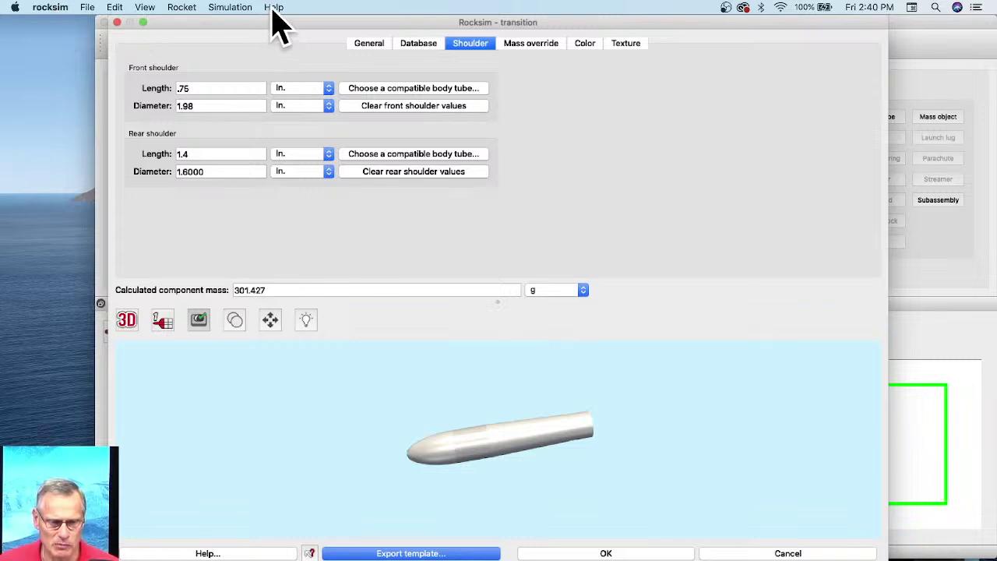
{"action": "left_click", "coordinate": [56, 10]}
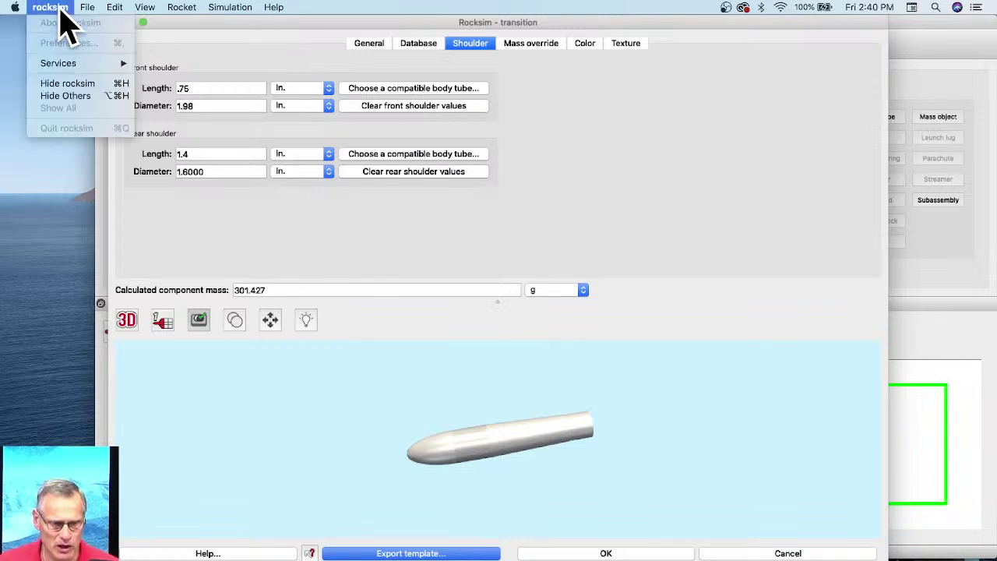
{"action": "left_click", "coordinate": [48, 11]}
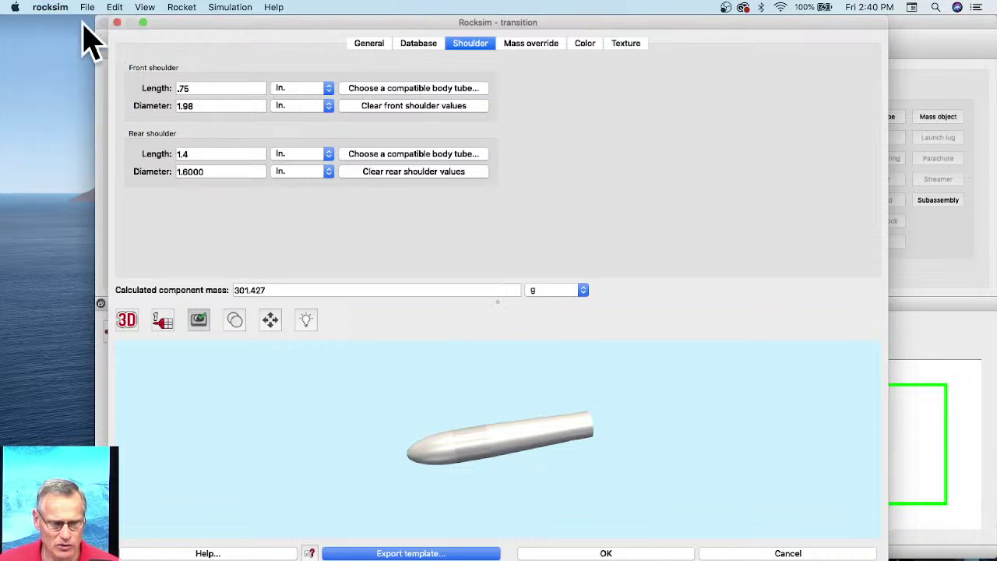
{"action": "left_click", "coordinate": [608, 553]}
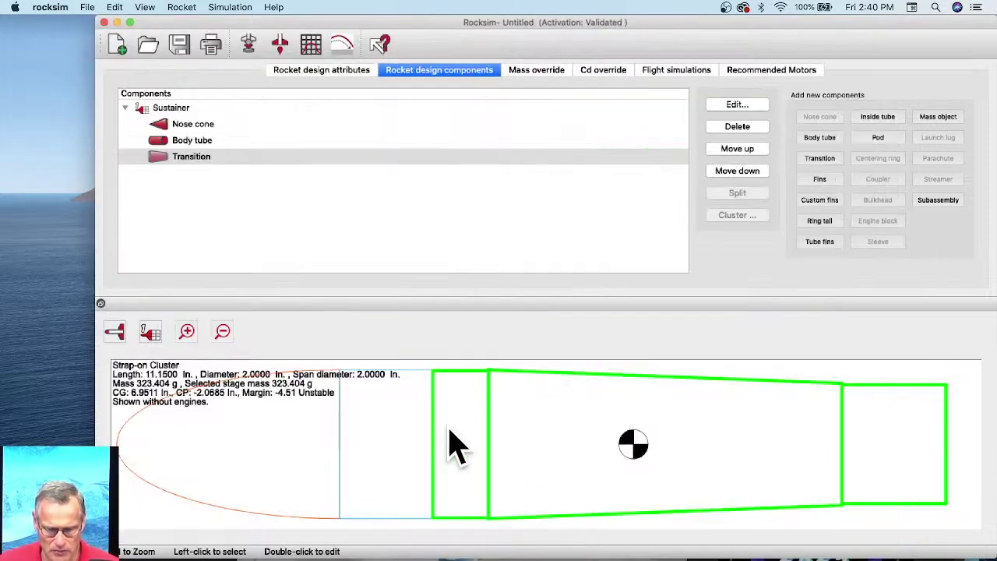
Check the template export option in the application's miscellaneous preferences and close the preferences
{"action": "left_click", "coordinate": [63, 8]}
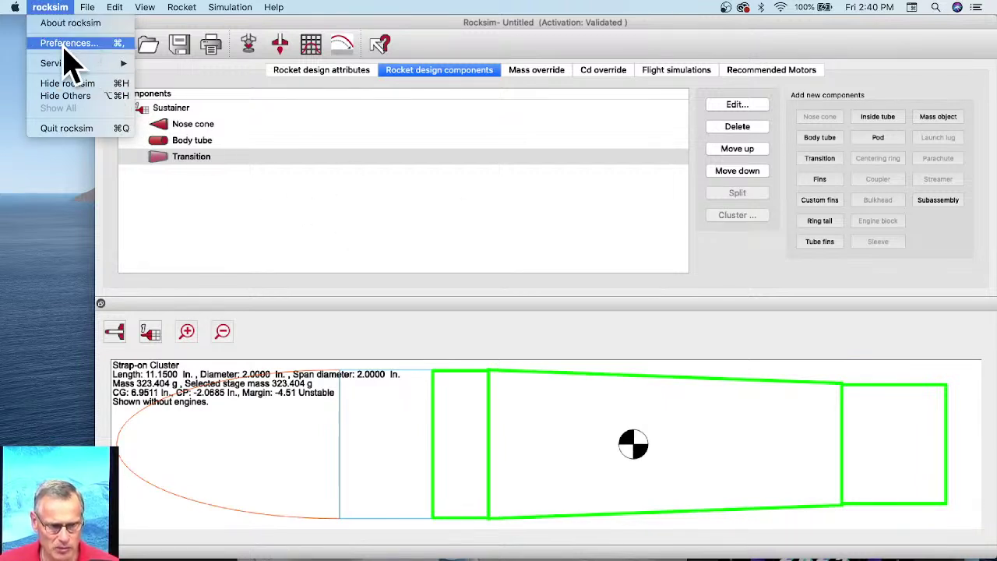
{"action": "left_click", "coordinate": [67, 44]}
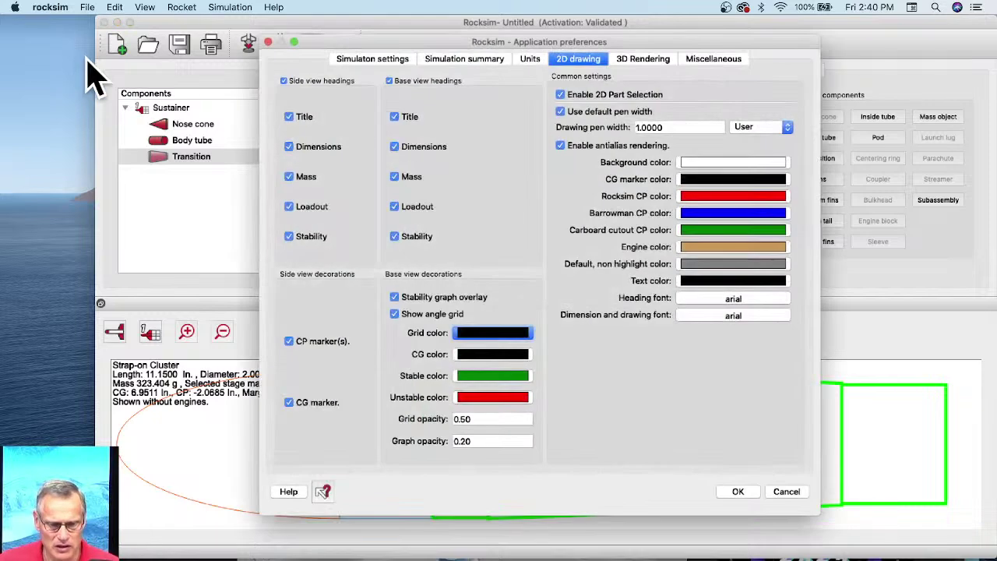
{"action": "left_click", "coordinate": [709, 65]}
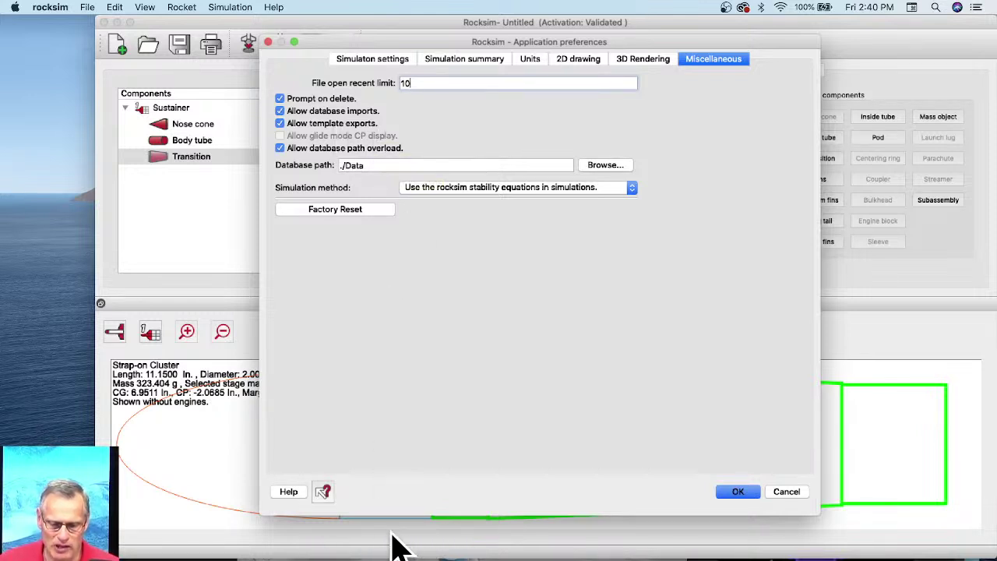
{"action": "left_click", "coordinate": [734, 489]}
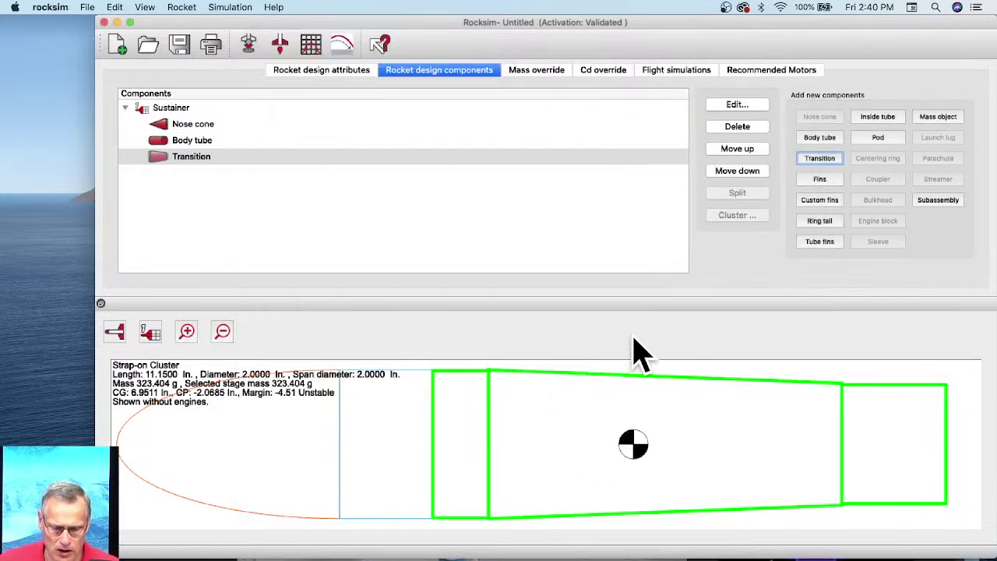
Export the whole rocket as a 3D model named rocket in OBJ format to the Desktop
{"action": "left_click", "coordinate": [92, 8]}
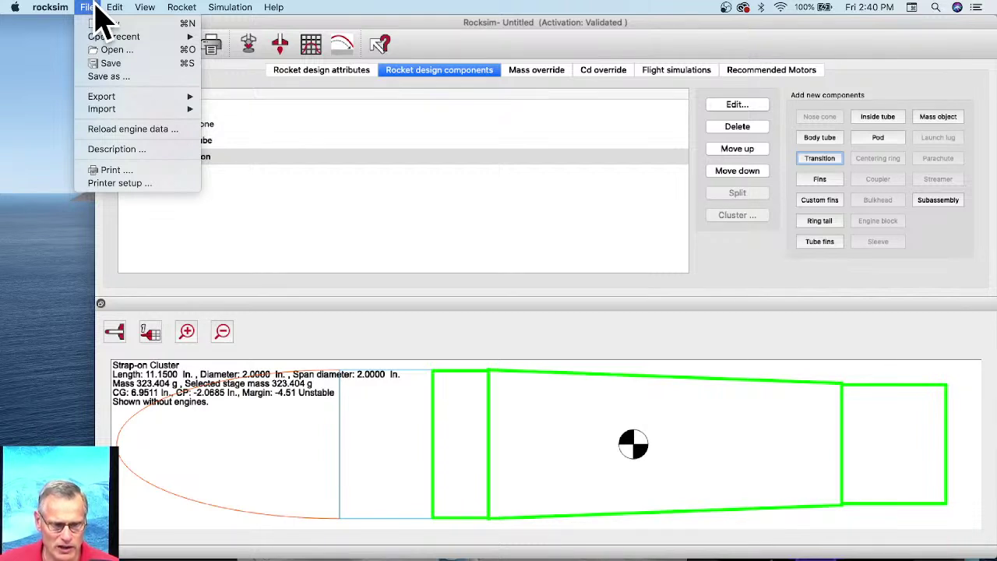
{"action": "mouse_move", "coordinate": [95, 98]}
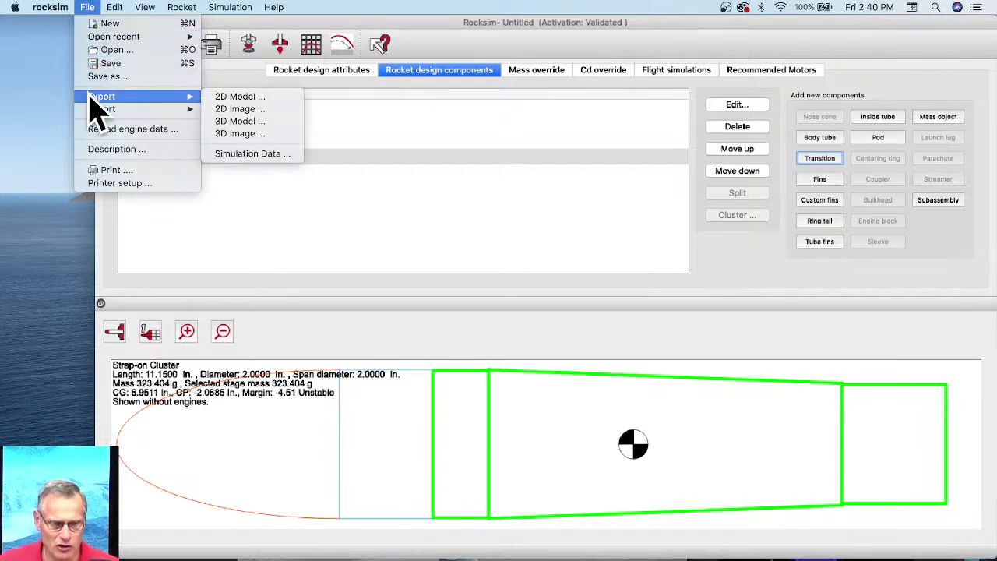
{"action": "left_click", "coordinate": [228, 124]}
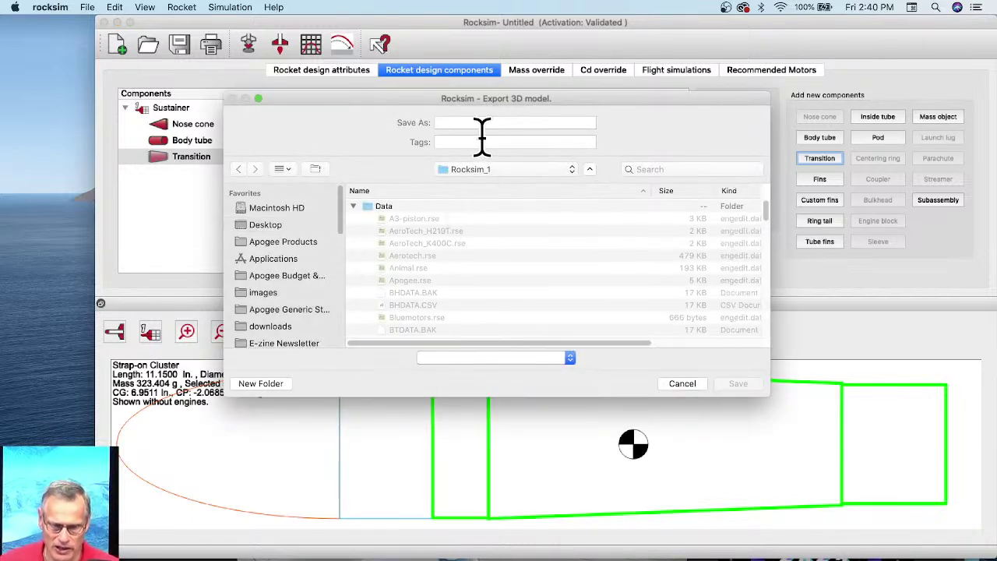
{"action": "left_click", "coordinate": [264, 226]}
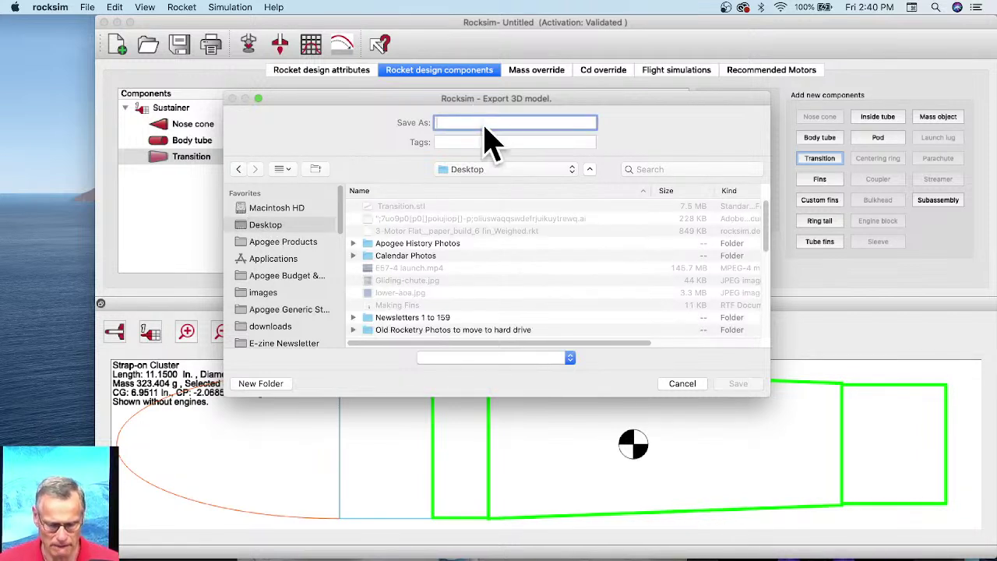
{"action": "type", "text": "rocket"}
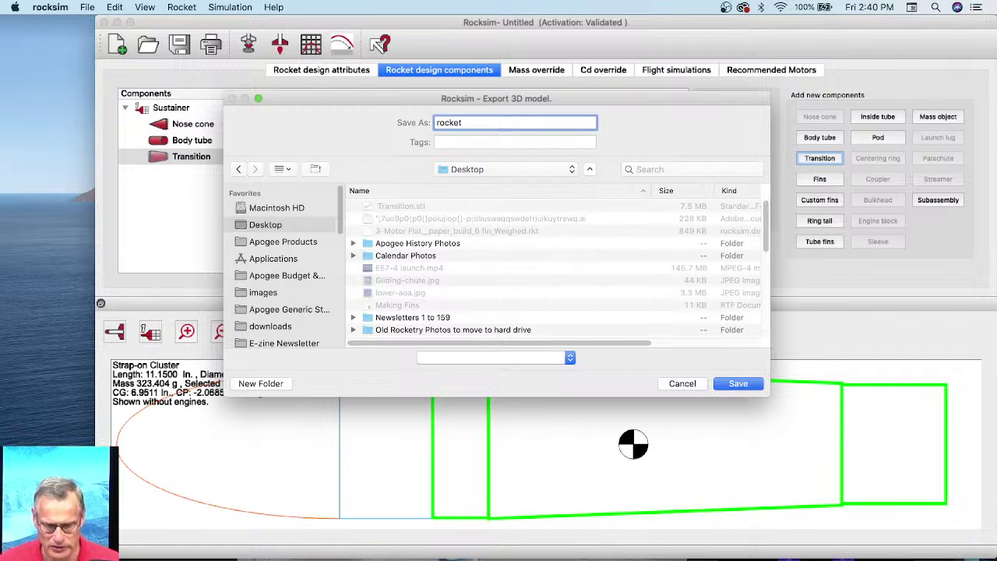
{"action": "left_click", "coordinate": [569, 358]}
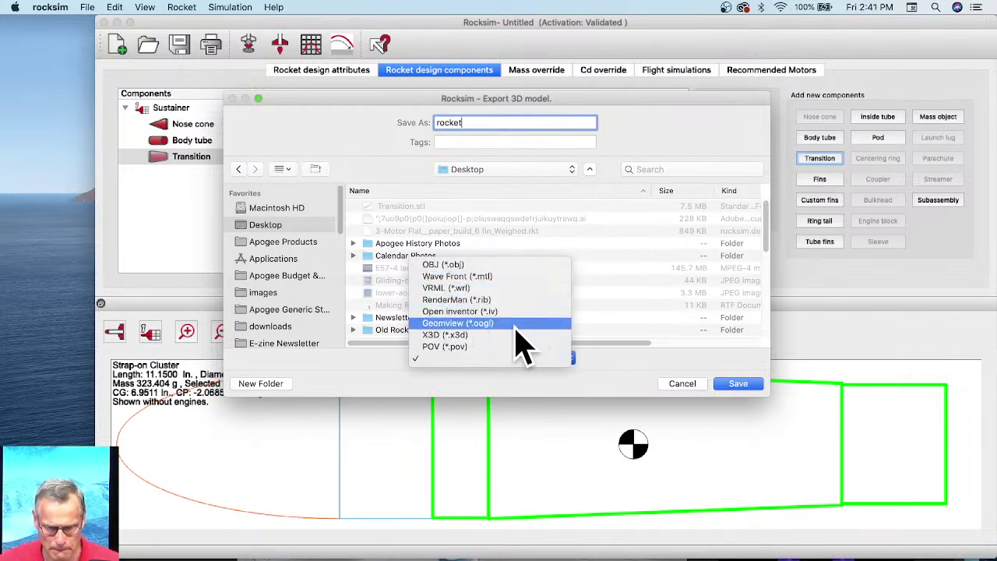
{"action": "left_click", "coordinate": [458, 266]}
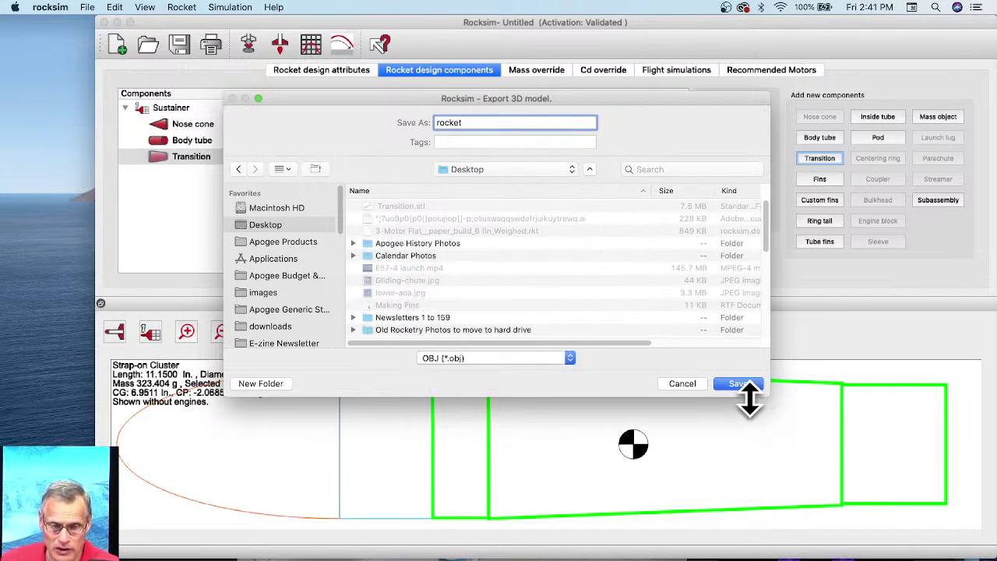
{"action": "left_click", "coordinate": [740, 384]}
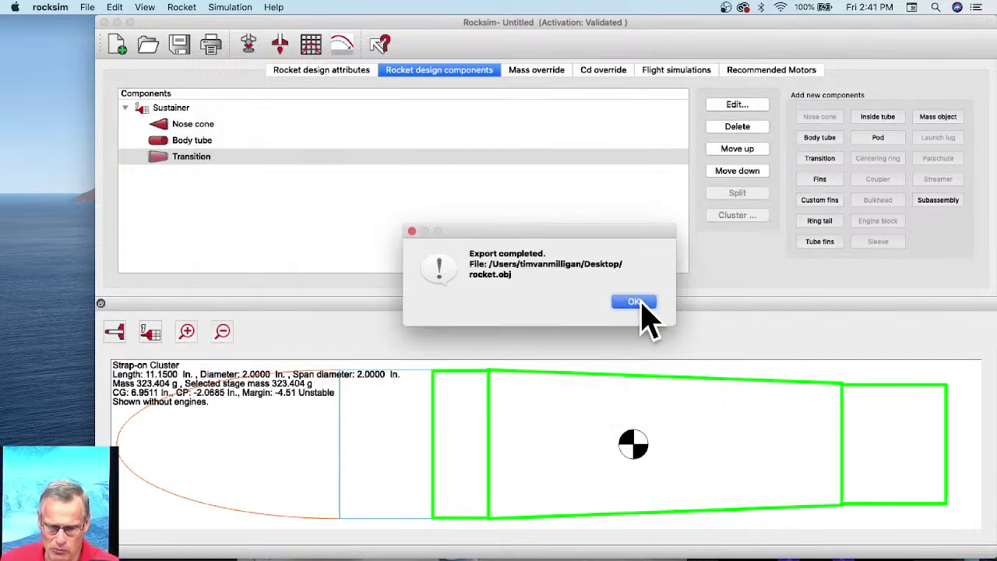
{"action": "left_click", "coordinate": [635, 303]}
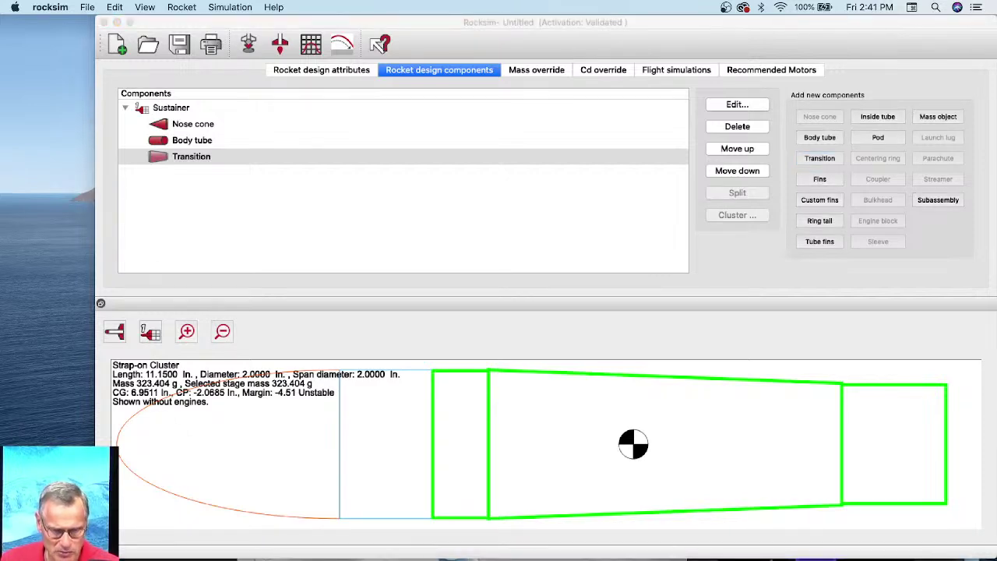
Switch to Finder, list the Desktop's files, and check the exported rocket.mtl and rocket.obj files
{"action": "left_click", "coordinate": [134, 547]}
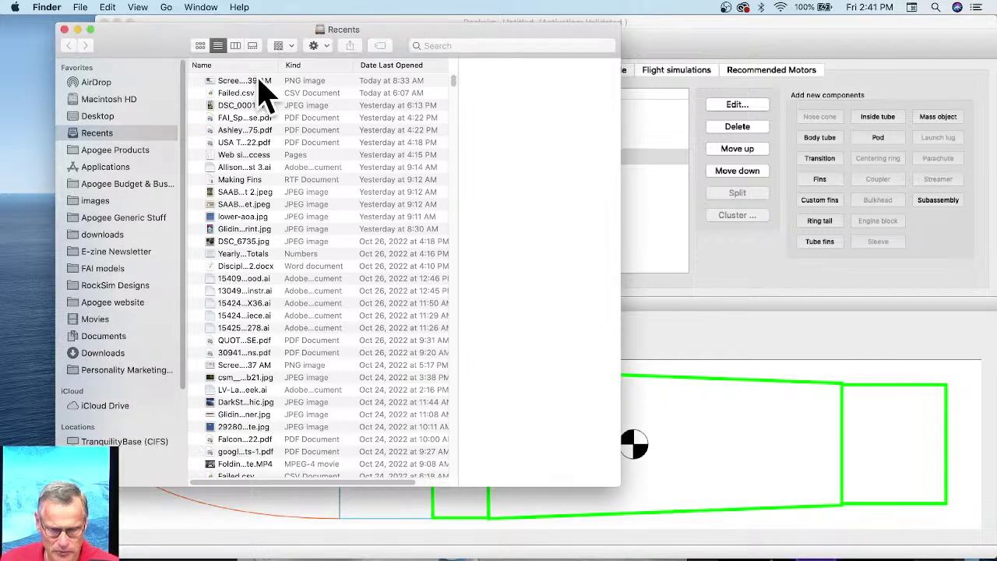
{"action": "left_click", "coordinate": [94, 116]}
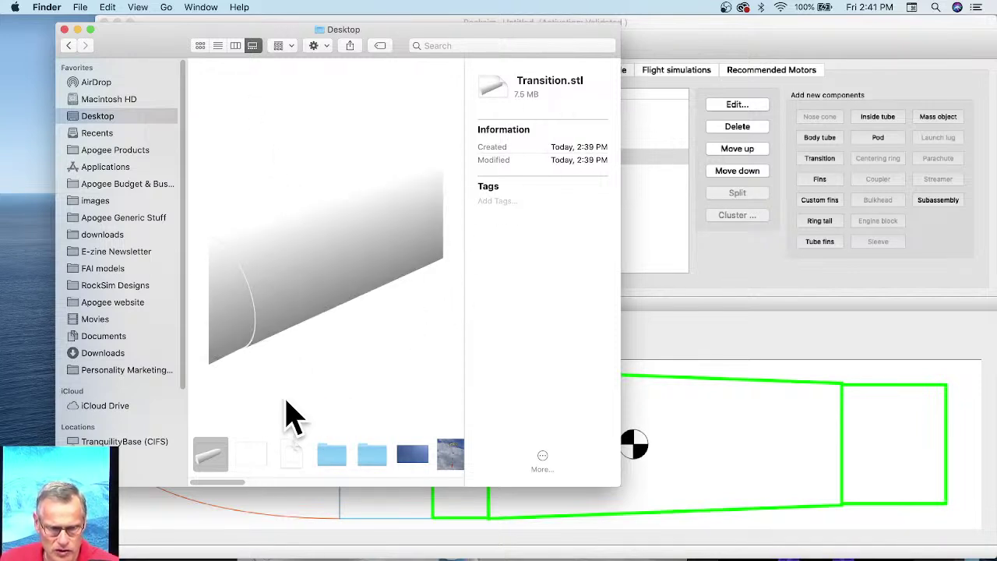
{"action": "left_click", "coordinate": [250, 462]}
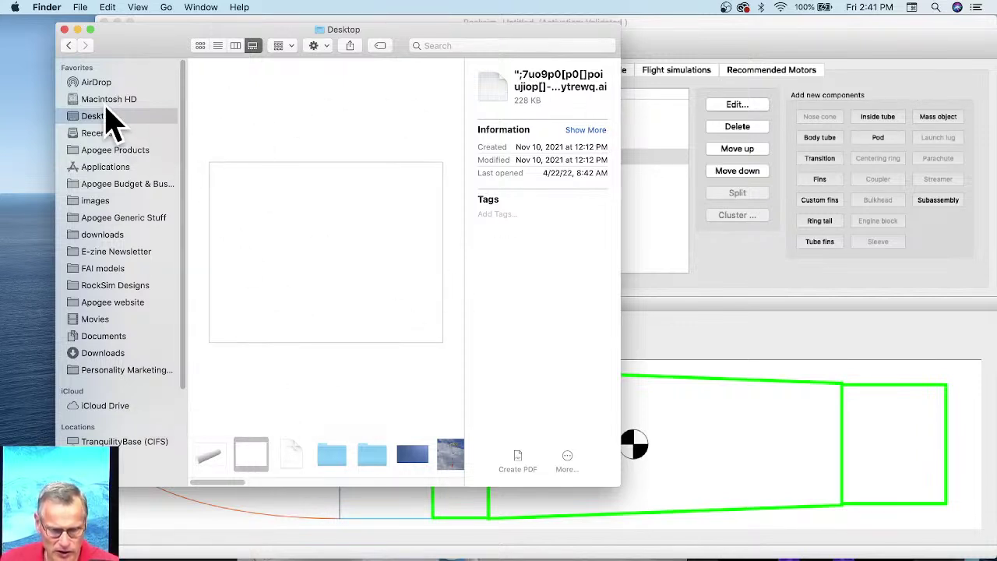
{"action": "left_click", "coordinate": [202, 46]}
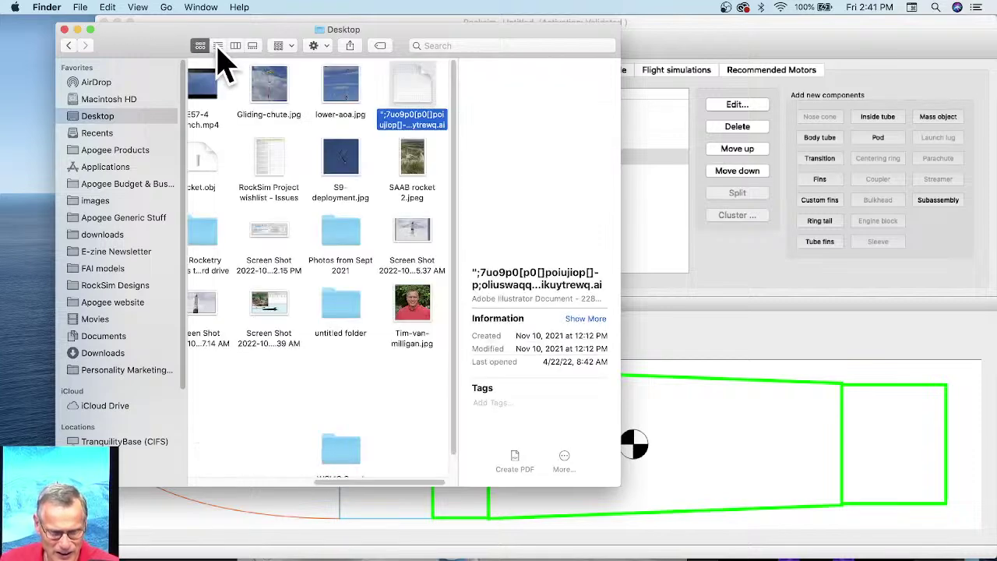
{"action": "left_click", "coordinate": [218, 46]}
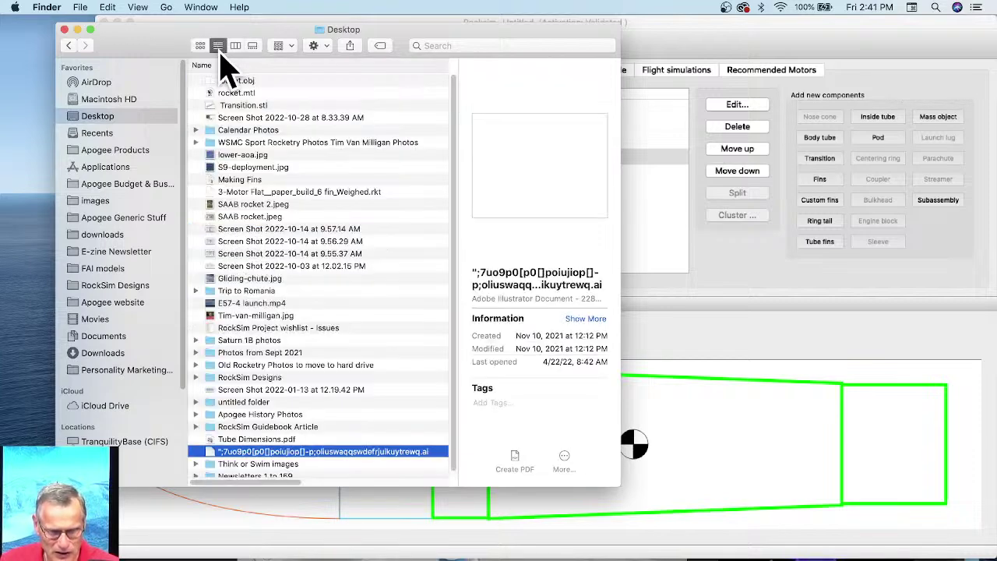
{"action": "left_click", "coordinate": [240, 93]}
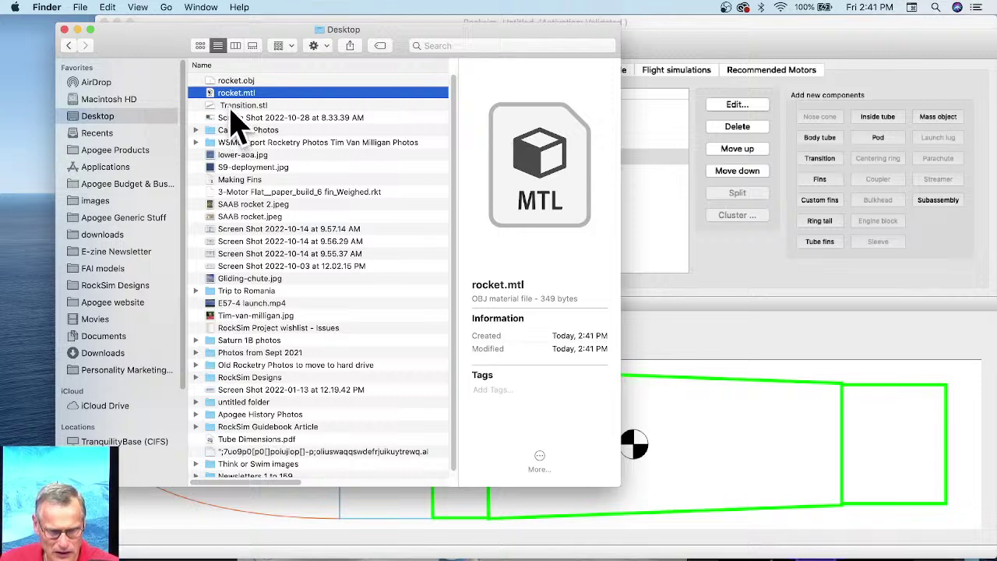
{"action": "left_click", "coordinate": [247, 81]}
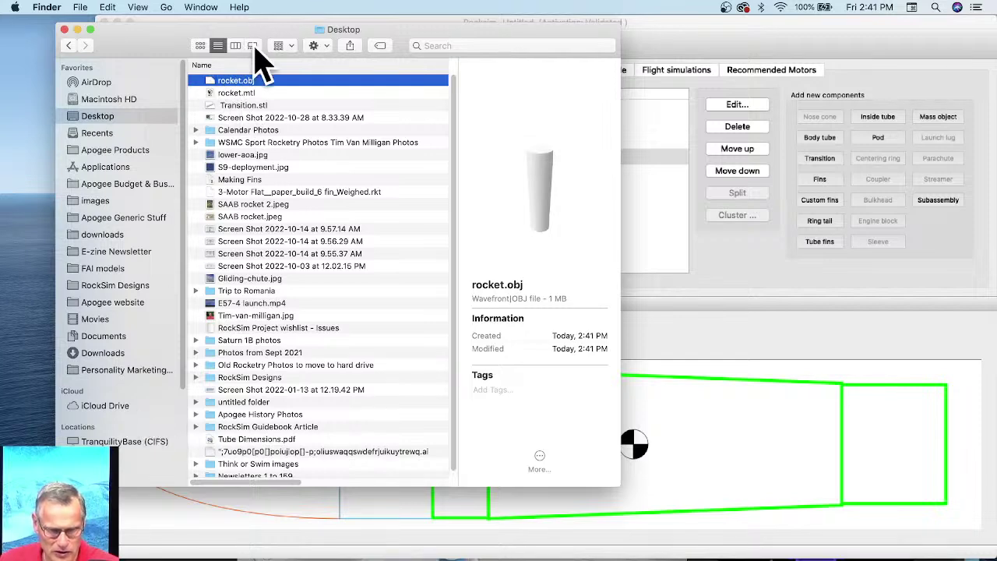
Preview rocket.obj in an enlarged gallery view, rotate the model to inspect it, and move the window aside
{"action": "left_click", "coordinate": [252, 47]}
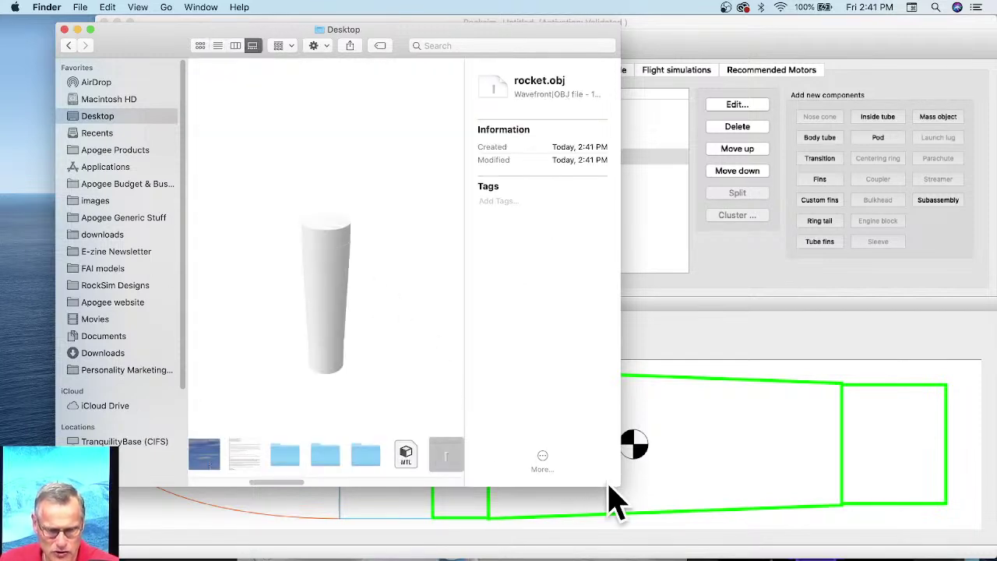
{"action": "left_click_drag", "start_coordinate": [619, 486], "coordinate": [919, 529]}
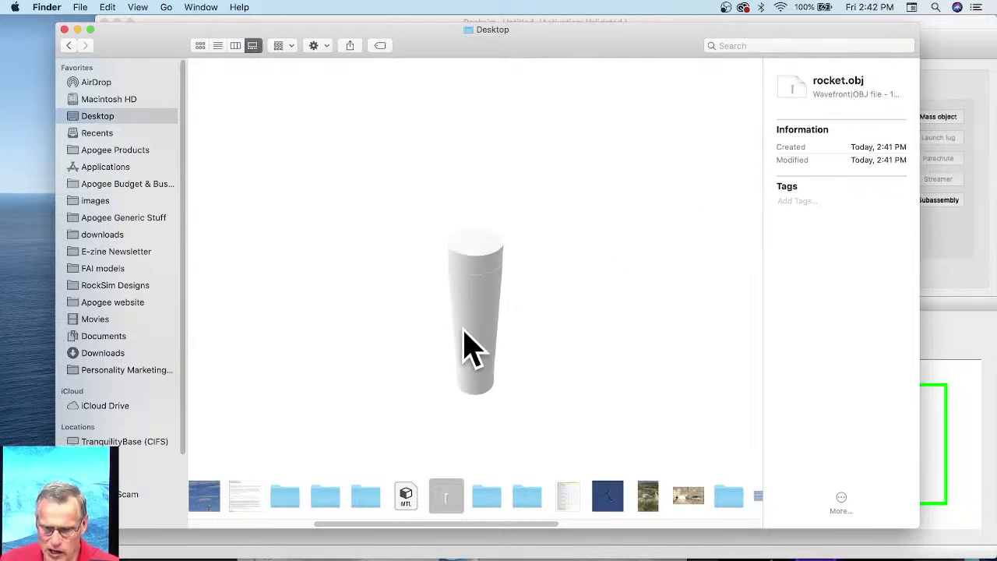
{"action": "left_click_drag", "start_coordinate": [463, 345], "coordinate": [322, 245]}
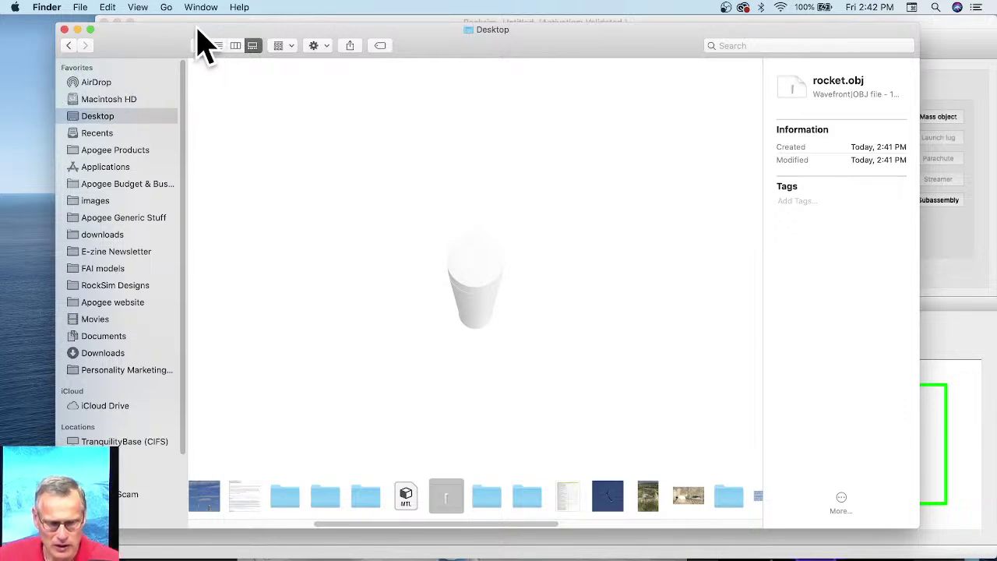
{"action": "left_click_drag", "start_coordinate": [161, 40], "coordinate": [117, 105]}
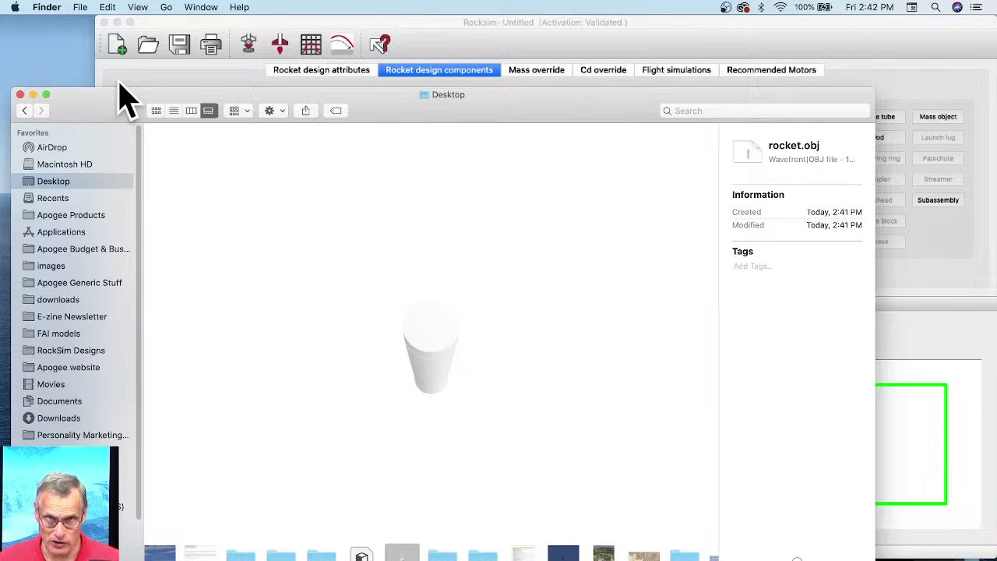
Switch back to Rocksim and add the Apogee 10141 body tube from the database behind the transition, viewing the rocket side-on
{"action": "left_click", "coordinate": [263, 43]}
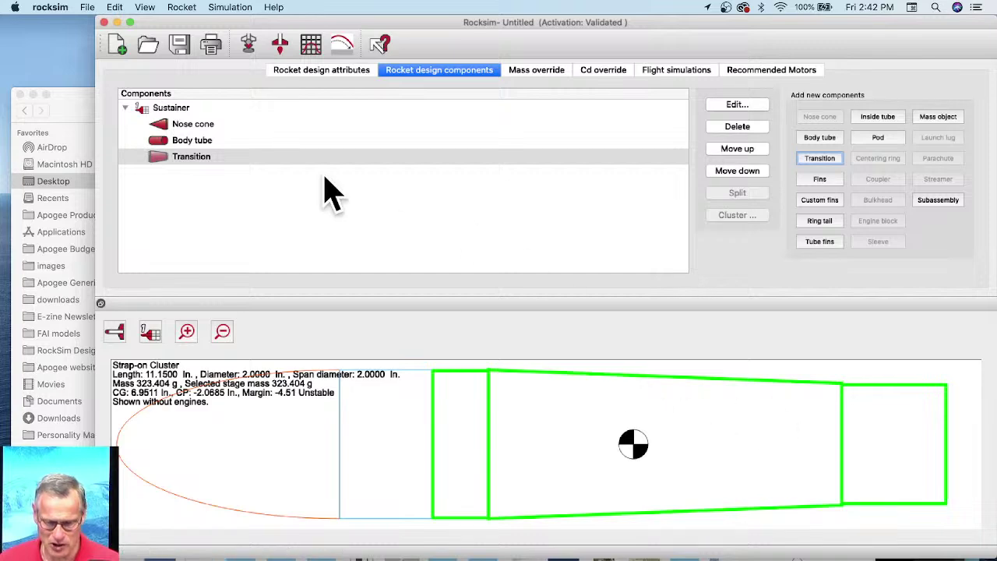
{"action": "left_click", "coordinate": [164, 204]}
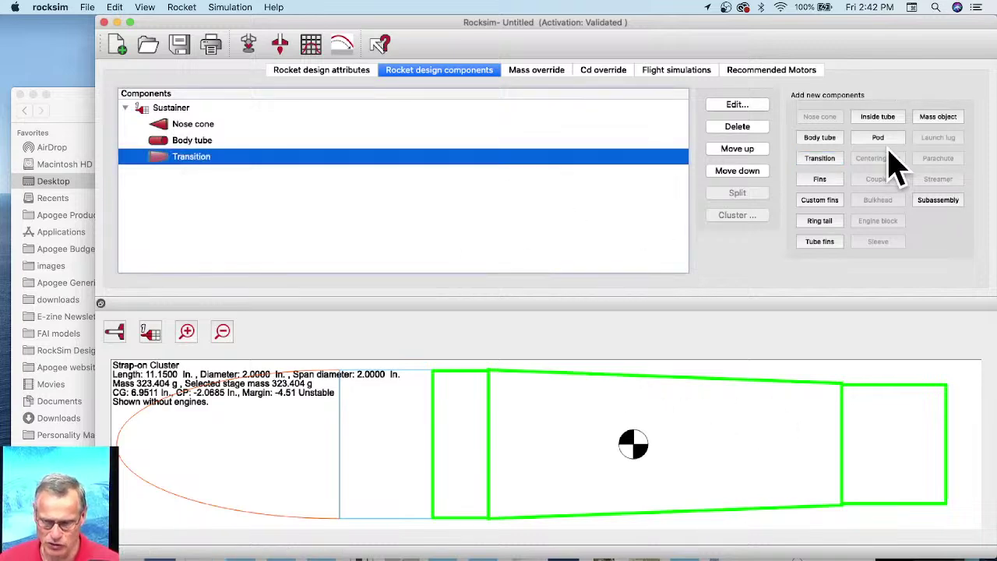
{"action": "left_click", "coordinate": [822, 140]}
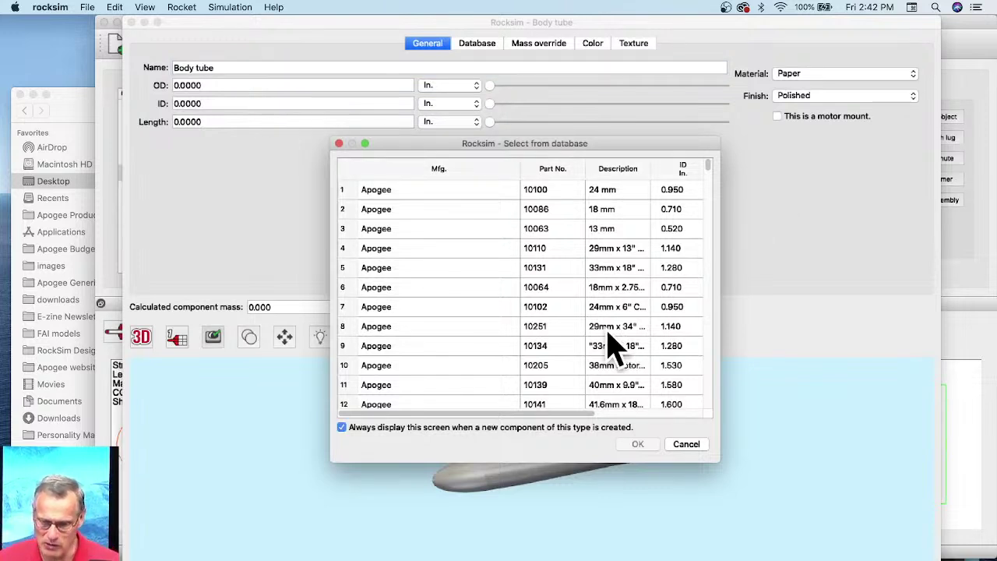
{"action": "left_click", "coordinate": [607, 403]}
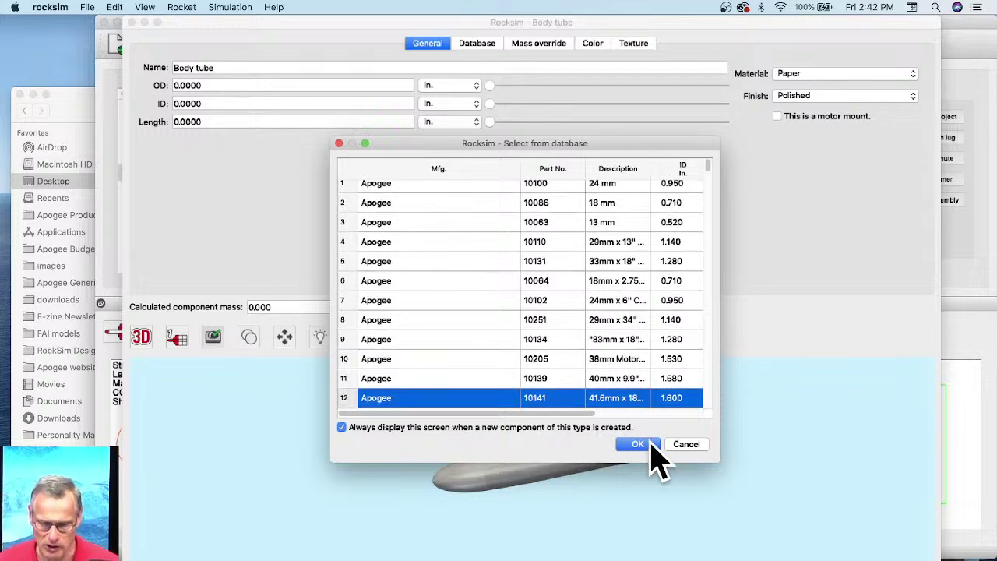
{"action": "left_click", "coordinate": [638, 445]}
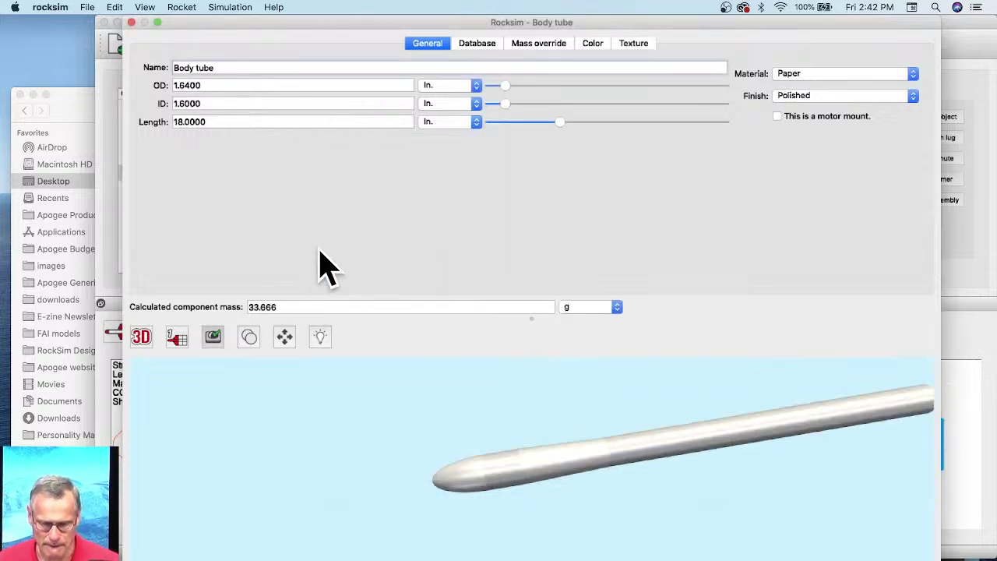
{"action": "left_click_drag", "start_coordinate": [771, 528], "coordinate": [545, 537]}
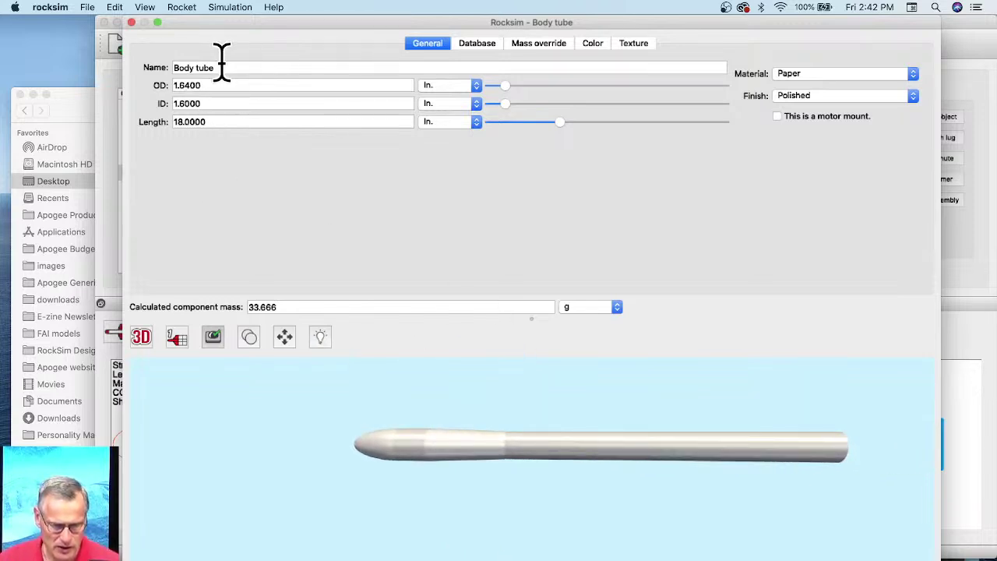
Set the new body tube's diffuse color to dark gray #5d5d5d and accept the tube
{"action": "left_click", "coordinate": [593, 43]}
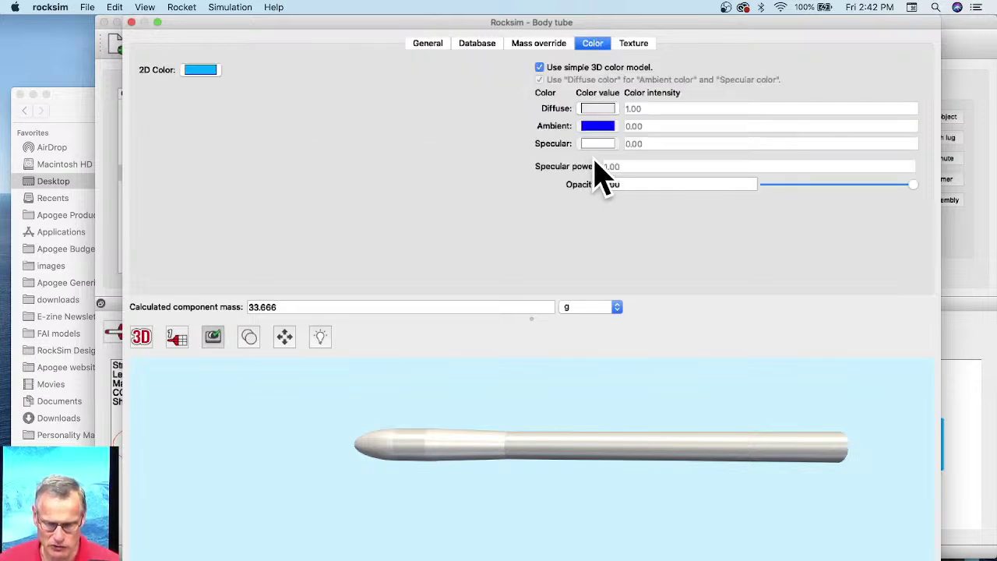
{"action": "left_click", "coordinate": [597, 108]}
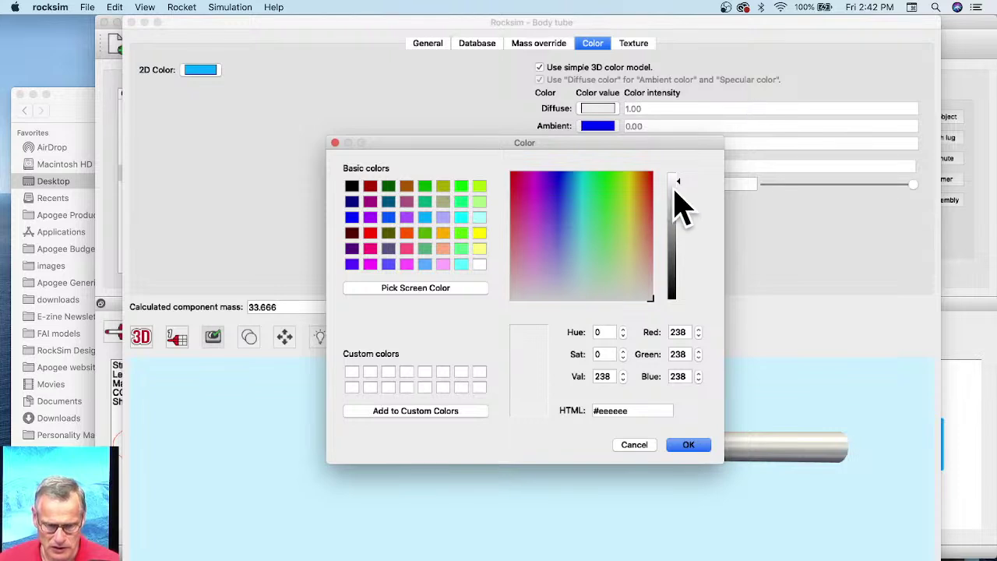
{"action": "left_click_drag", "start_coordinate": [680, 182], "coordinate": [680, 253]}
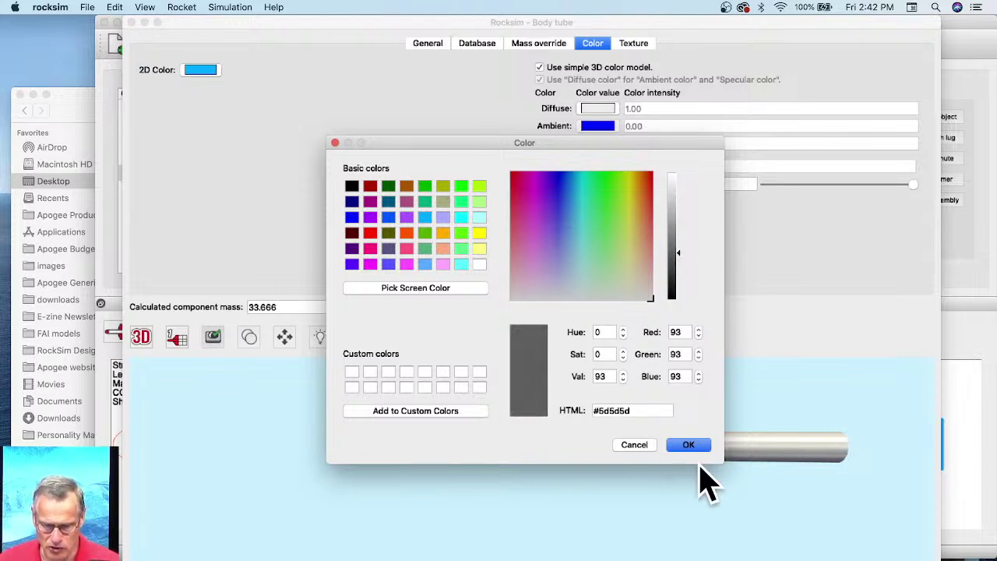
{"action": "left_click", "coordinate": [689, 445]}
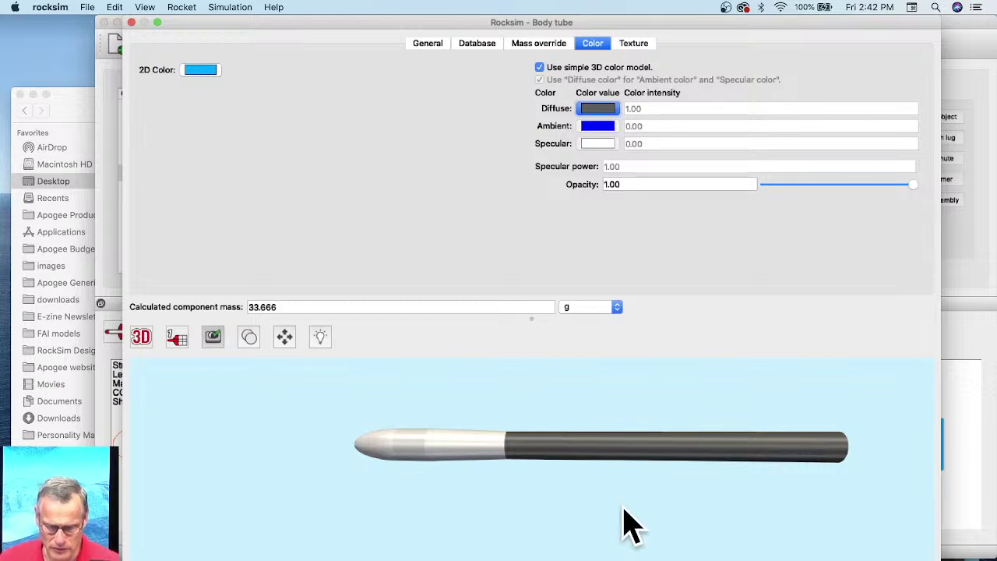
{"action": "key", "text": "Return"}
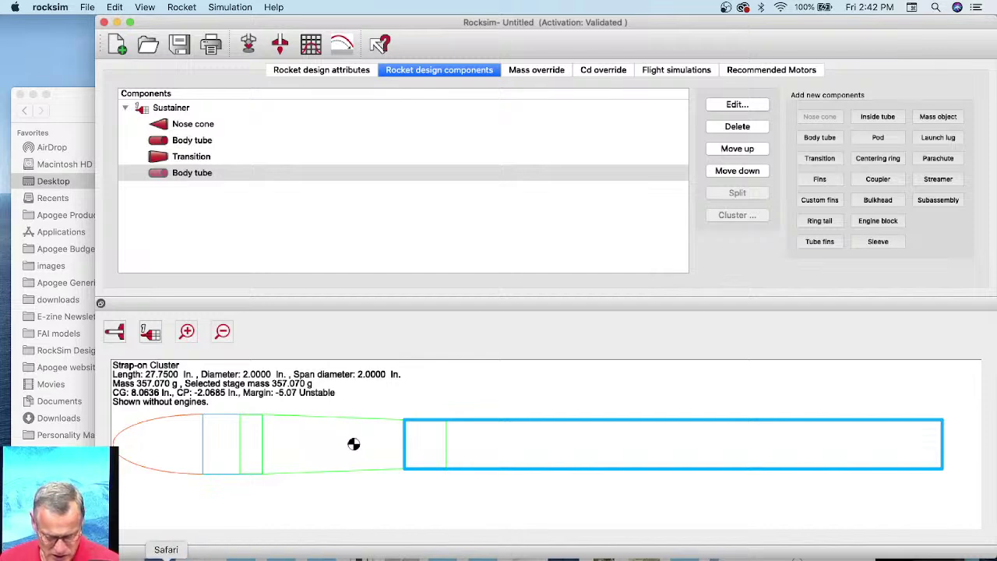
Switch to Safari and examine the fins and strap-on boosters at the base of the photographed rocket, comparing with the Rocksim design
{"action": "left_click", "coordinate": [158, 556]}
{"action": "scroll", "coordinate": [531, 413], "scroll_direction": "down", "scroll_amount": 5}
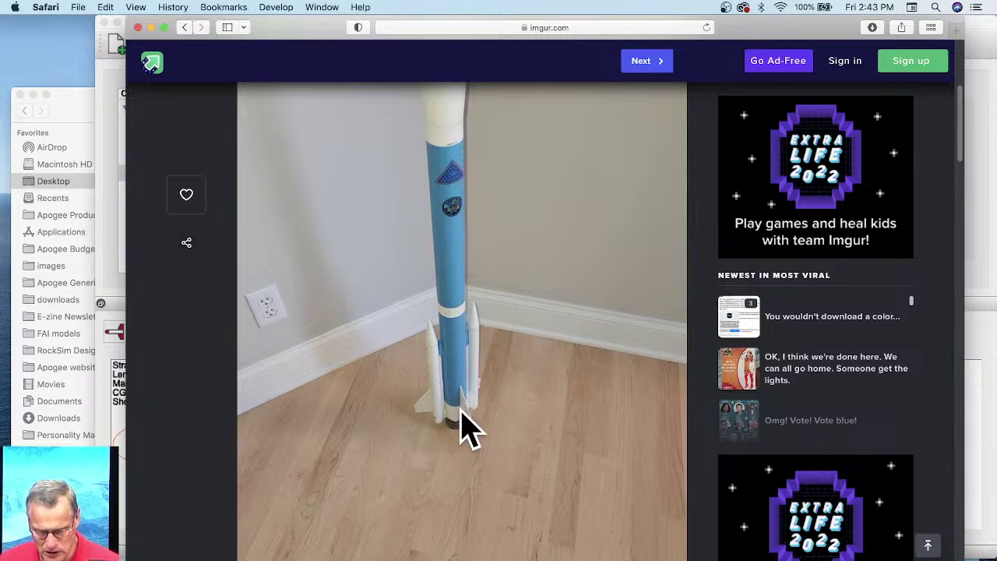
{"action": "left_click_drag", "start_coordinate": [458, 448], "coordinate": [576, 464]}
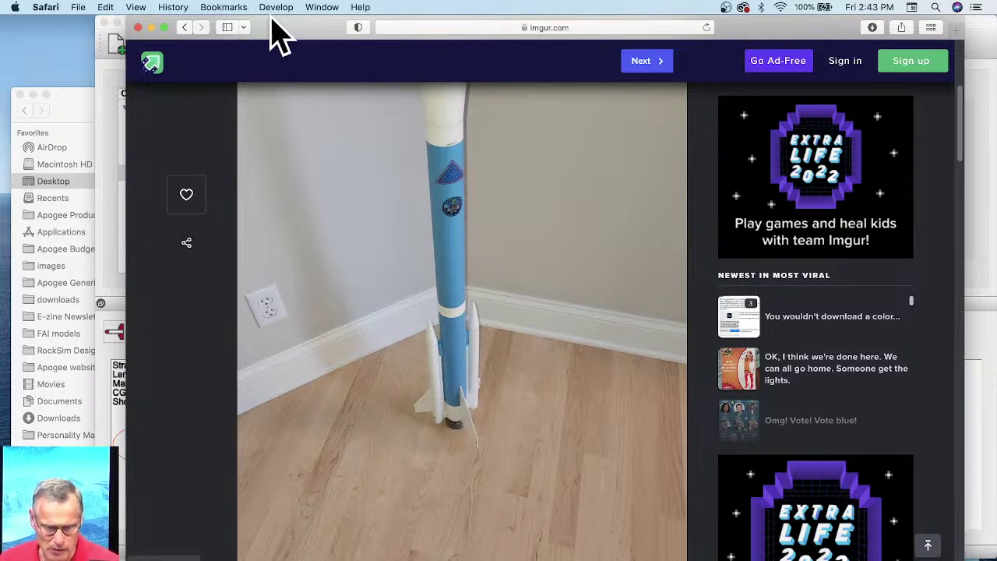
{"action": "left_click_drag", "start_coordinate": [270, 19], "coordinate": [243, 113]}
{"action": "left_click", "coordinate": [311, 44]}
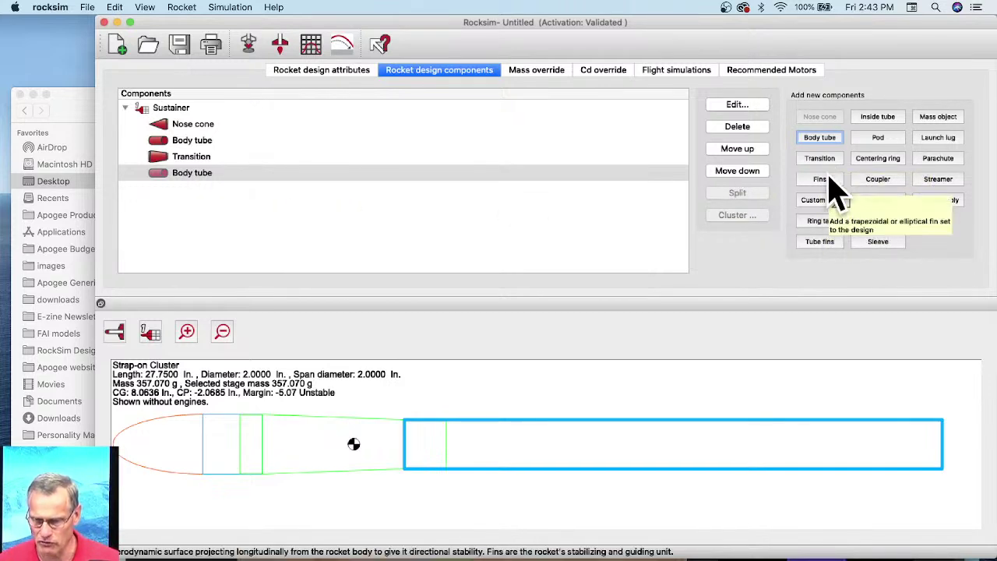
{"action": "left_click", "coordinate": [466, 555]}
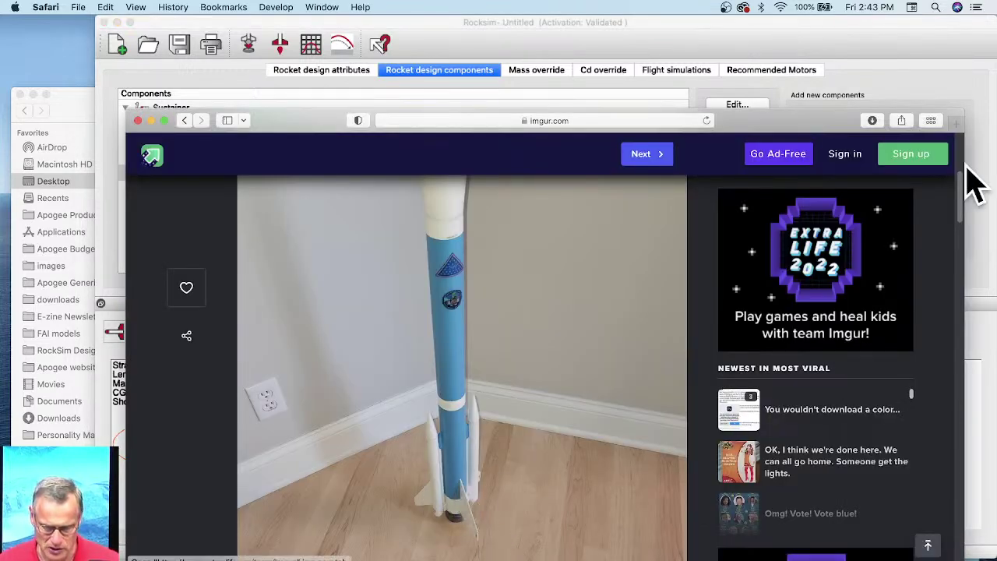
Switch back to Rocksim and start a fin set on the rear body tube without a database part, showing it in 2D side view
{"action": "left_click", "coordinate": [980, 53]}
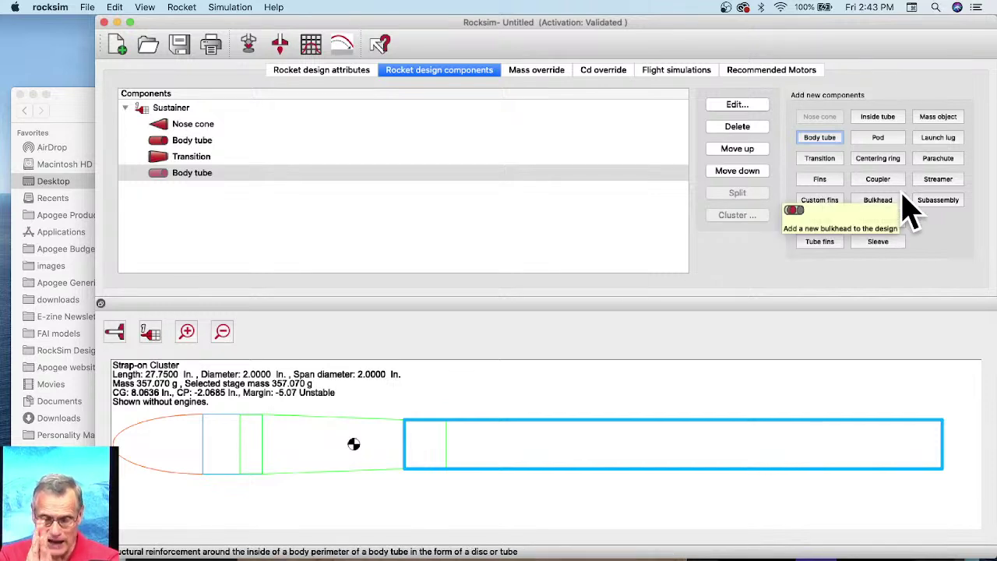
{"action": "left_click", "coordinate": [822, 181]}
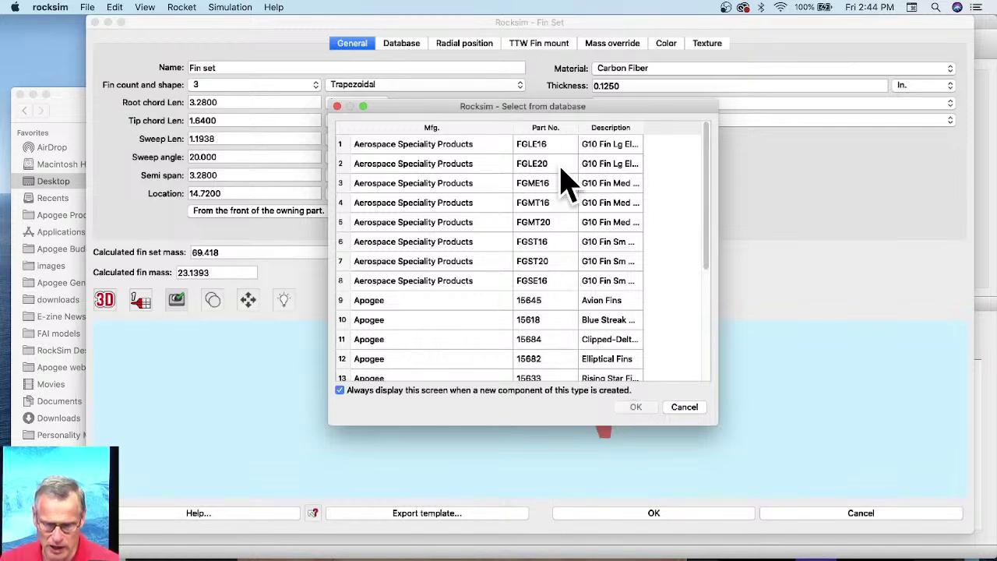
{"action": "left_click", "coordinate": [684, 407]}
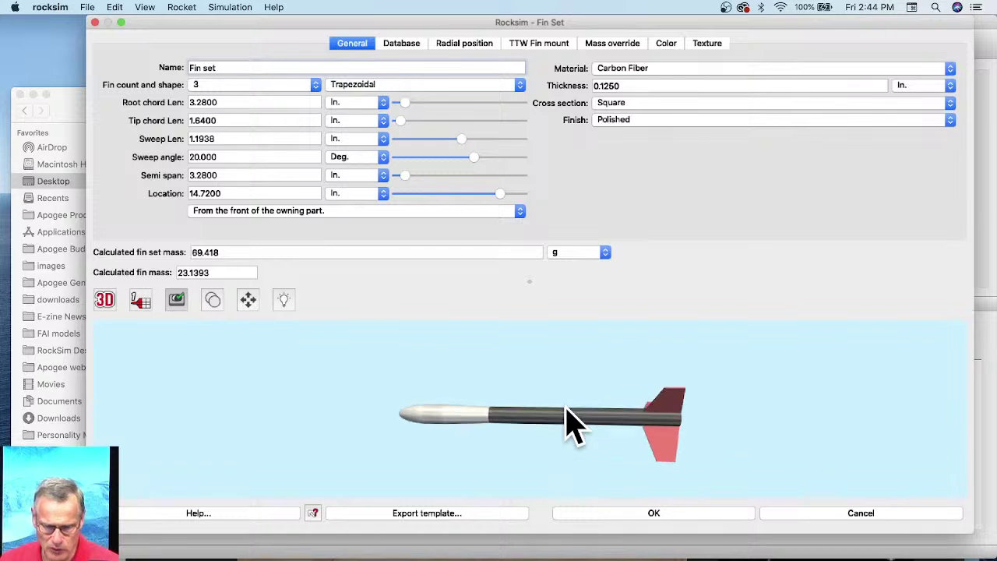
{"action": "left_click_drag", "start_coordinate": [571, 430], "coordinate": [585, 392]}
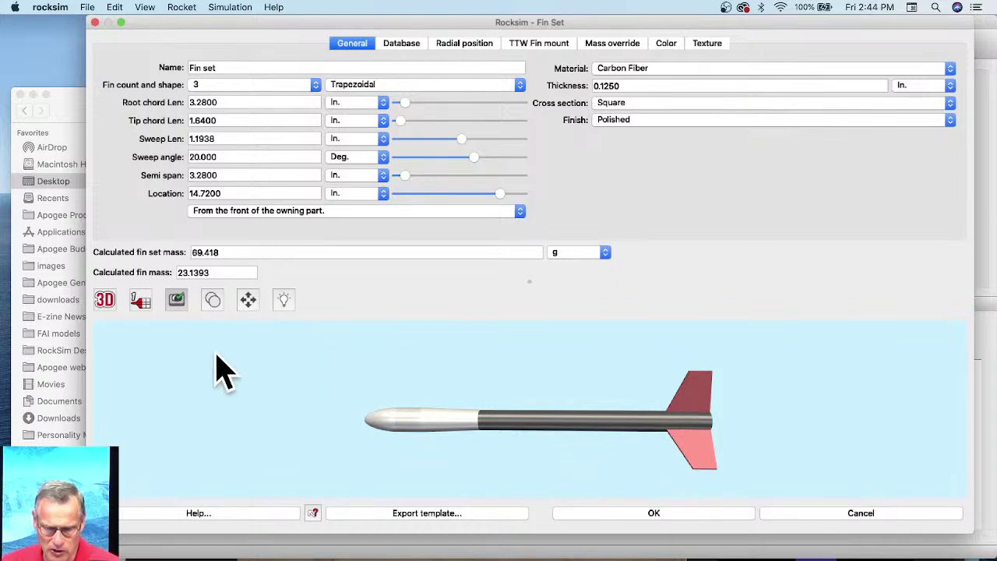
{"action": "left_click", "coordinate": [99, 308]}
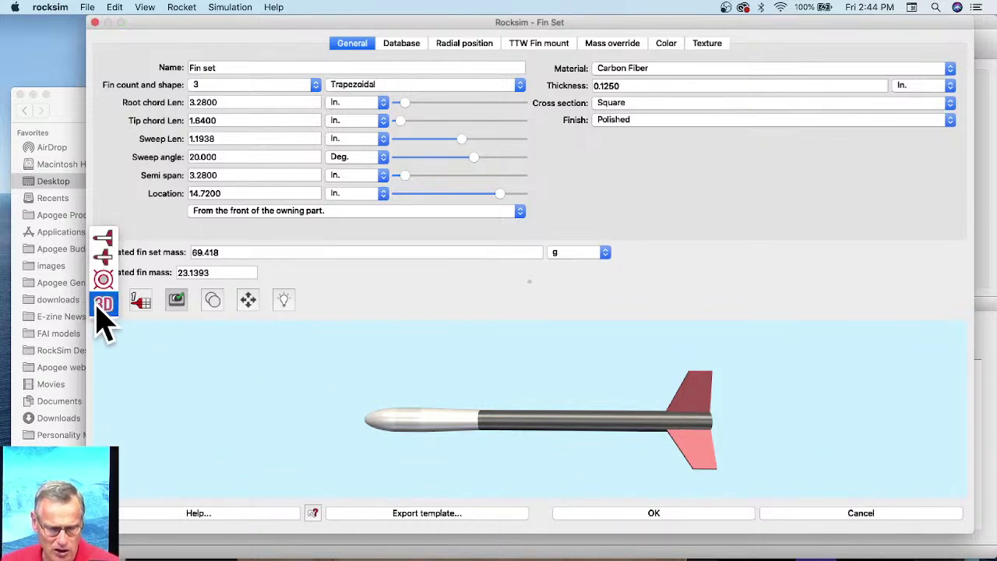
{"action": "left_click", "coordinate": [102, 238]}
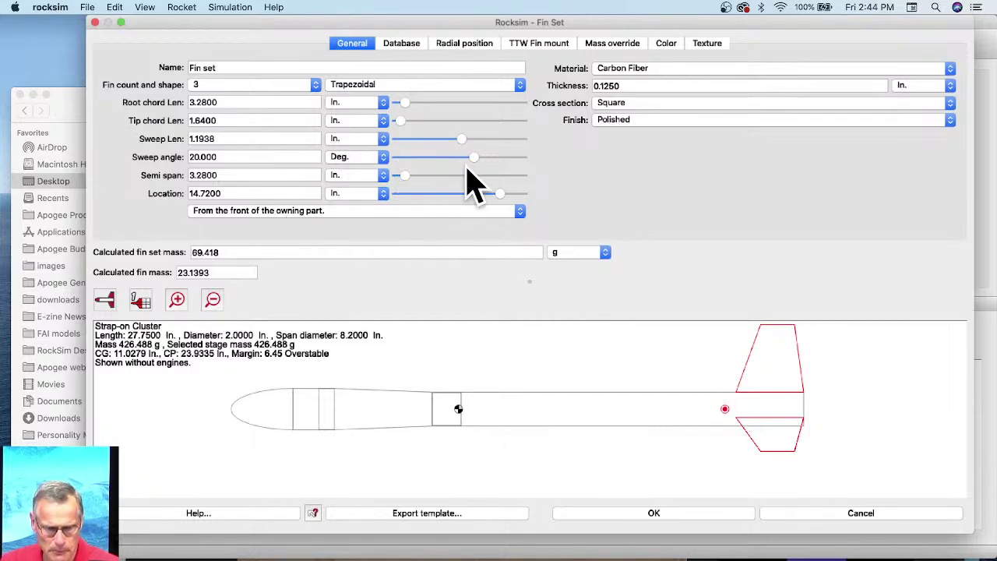
Shape the Balsa fins with 2.25 in semi span, 2.875 in sweep length and 4.125 in root chord, located from the owning part's base
{"action": "left_click_drag", "start_coordinate": [407, 174], "coordinate": [408, 178]}
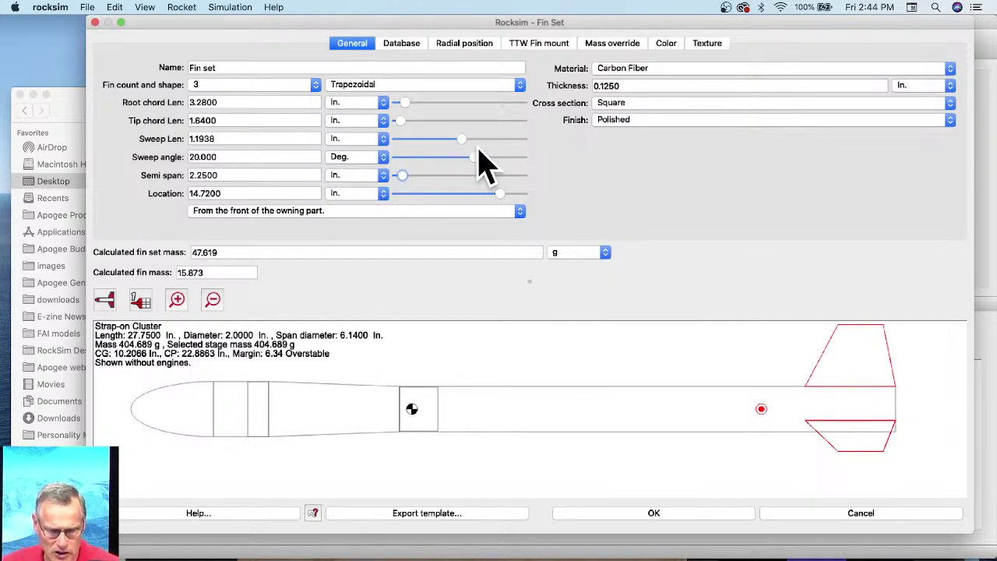
{"action": "left_click_drag", "start_coordinate": [461, 140], "coordinate": [463, 142]}
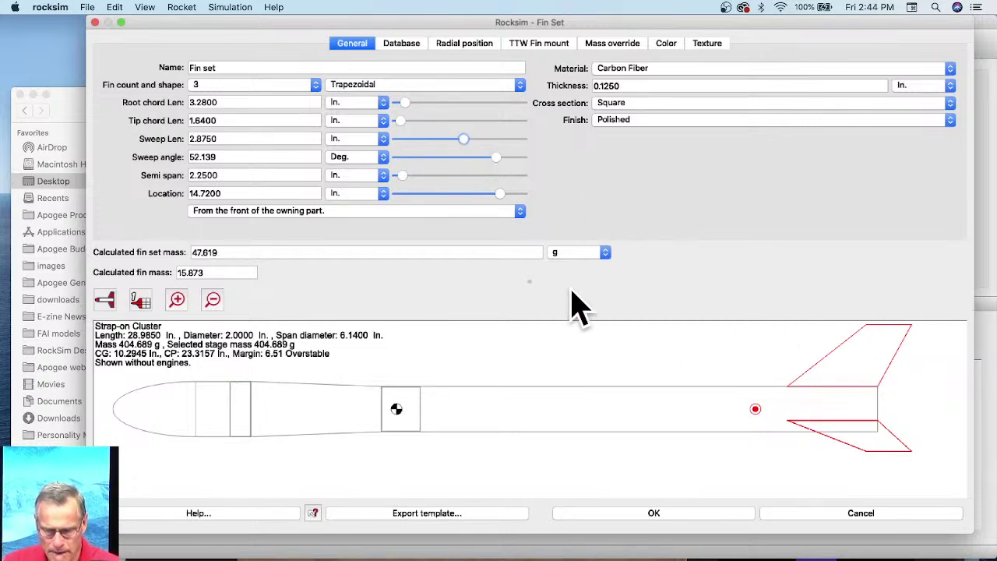
{"action": "left_click", "coordinate": [238, 214]}
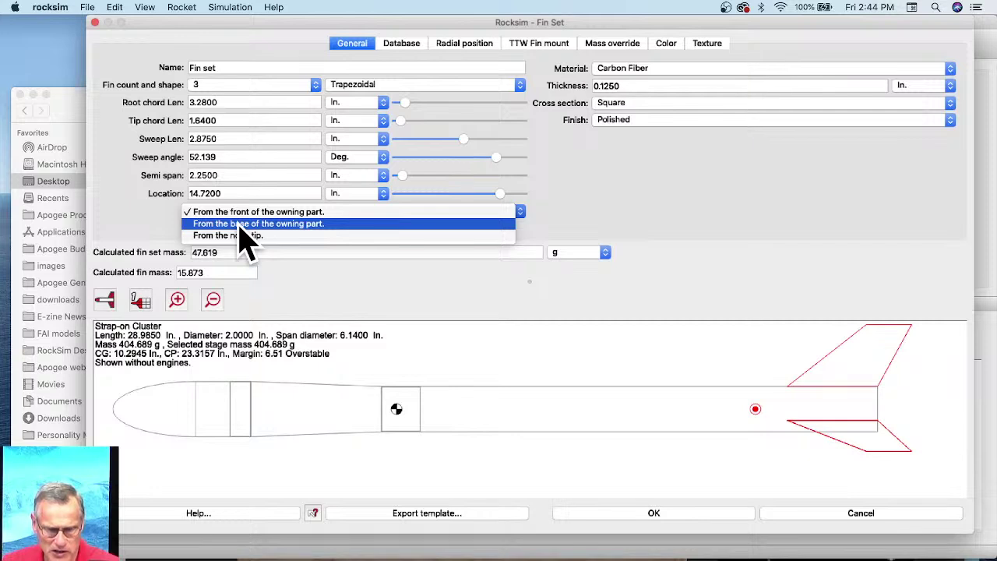
{"action": "left_click", "coordinate": [240, 224]}
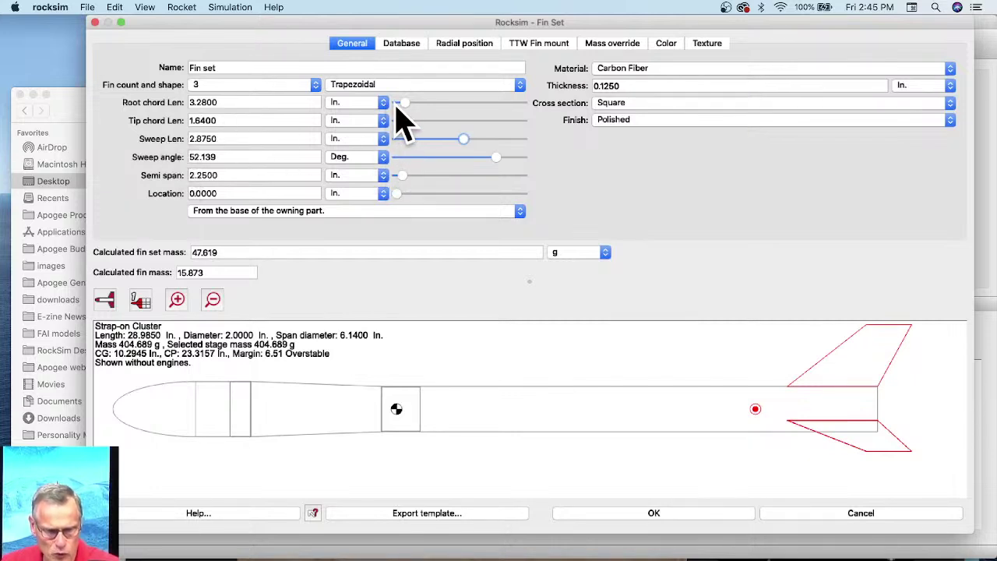
{"action": "left_click_drag", "start_coordinate": [404, 106], "coordinate": [413, 109]}
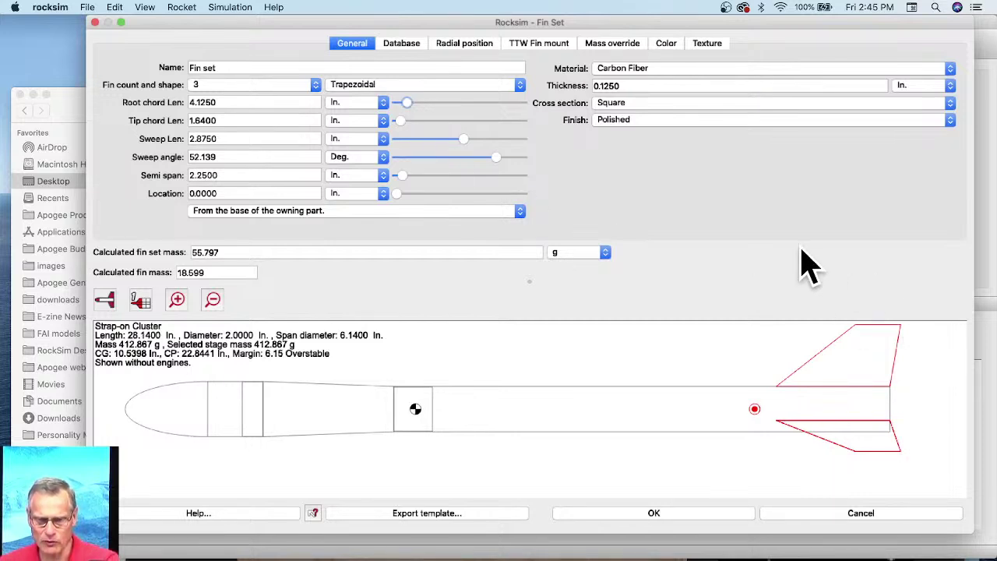
{"action": "left_click", "coordinate": [615, 68]}
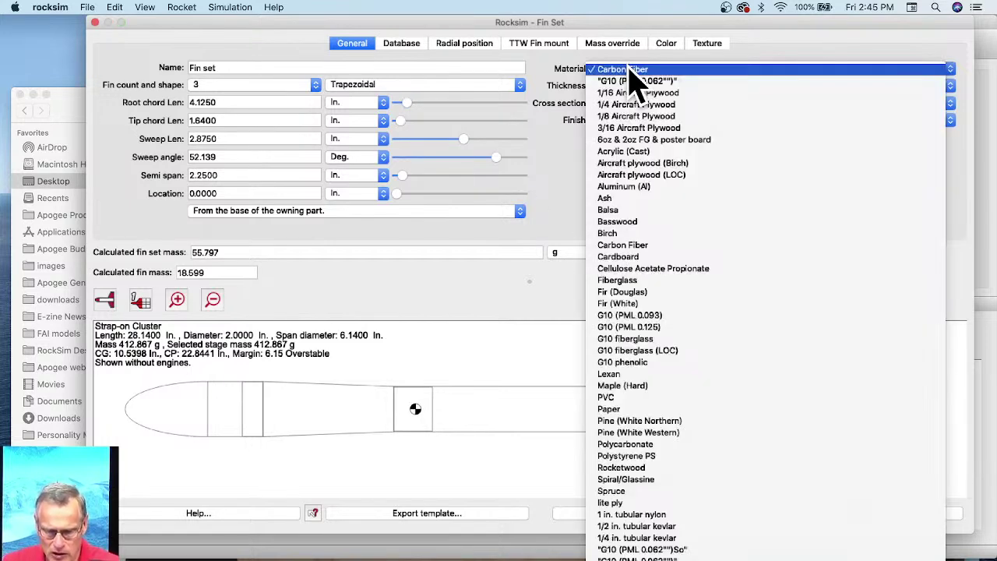
{"action": "left_click", "coordinate": [618, 210]}
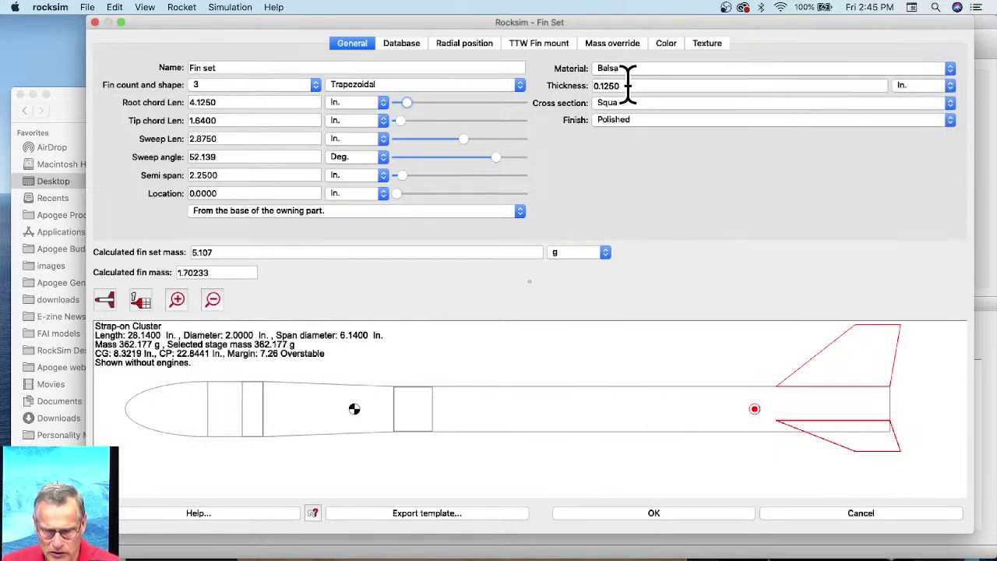
Set the fin set's diffuse color to red #ff0000 and its 2D color to violet-blue, and accept the fin set
{"action": "left_click", "coordinate": [665, 46]}
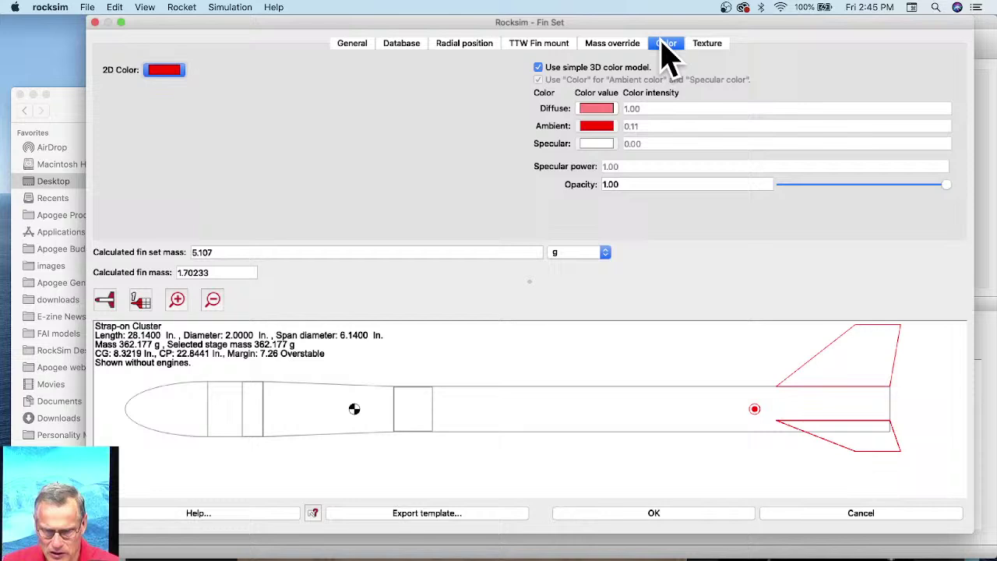
{"action": "left_click", "coordinate": [593, 109]}
{"action": "left_click", "coordinate": [371, 198]}
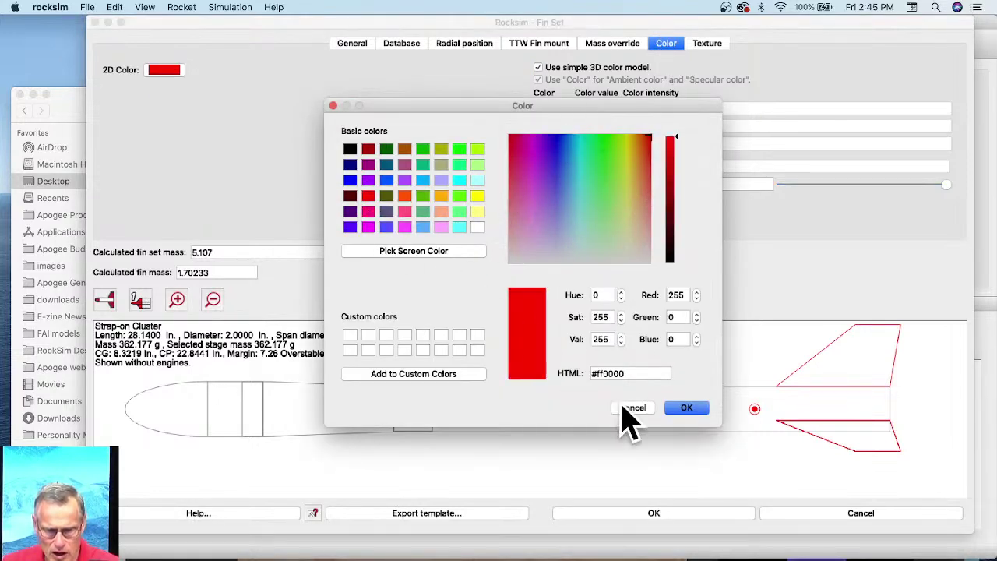
{"action": "left_click", "coordinate": [685, 407]}
{"action": "left_click", "coordinate": [159, 70]}
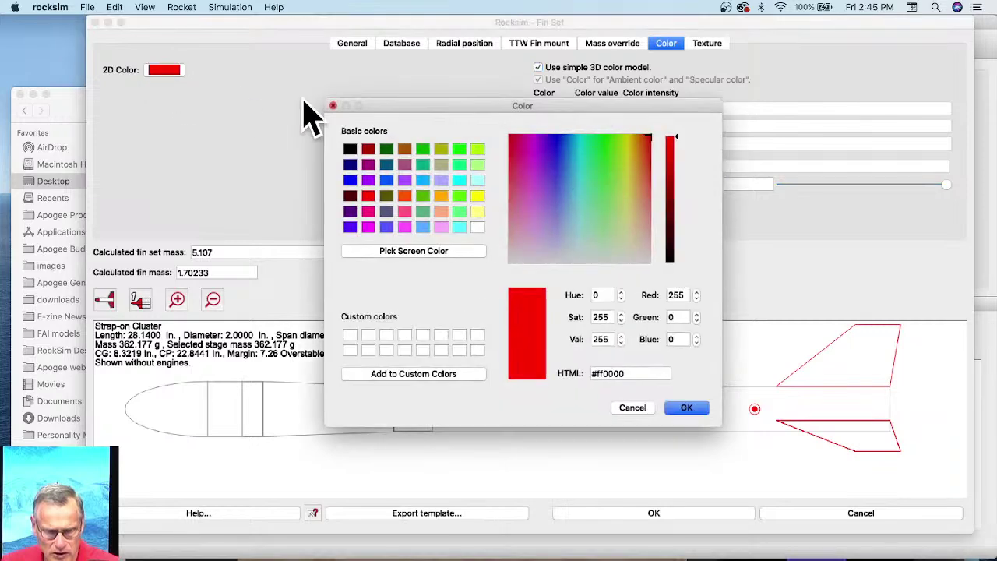
{"action": "left_click", "coordinate": [349, 226]}
{"action": "left_click", "coordinate": [677, 411]}
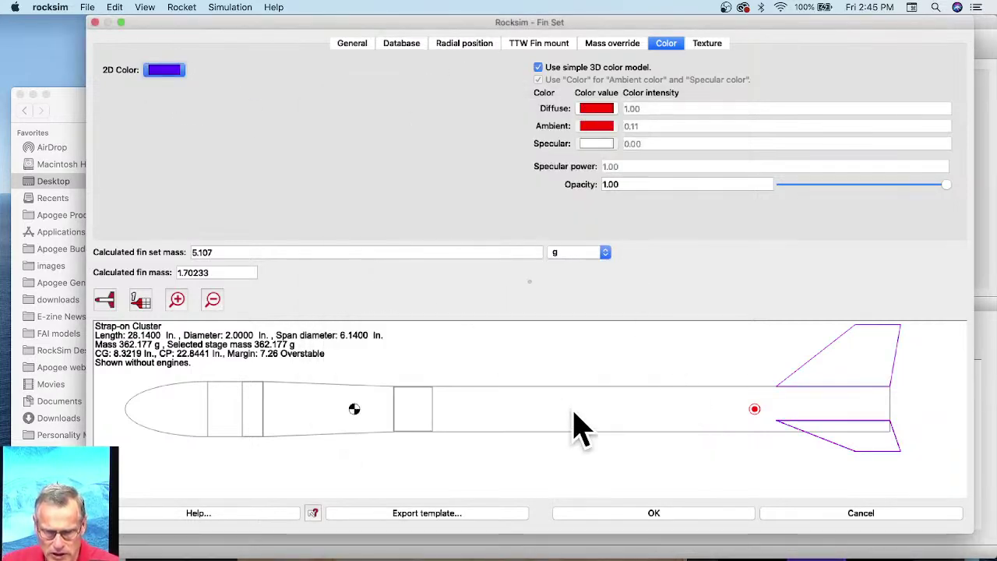
{"action": "left_click", "coordinate": [651, 514]}
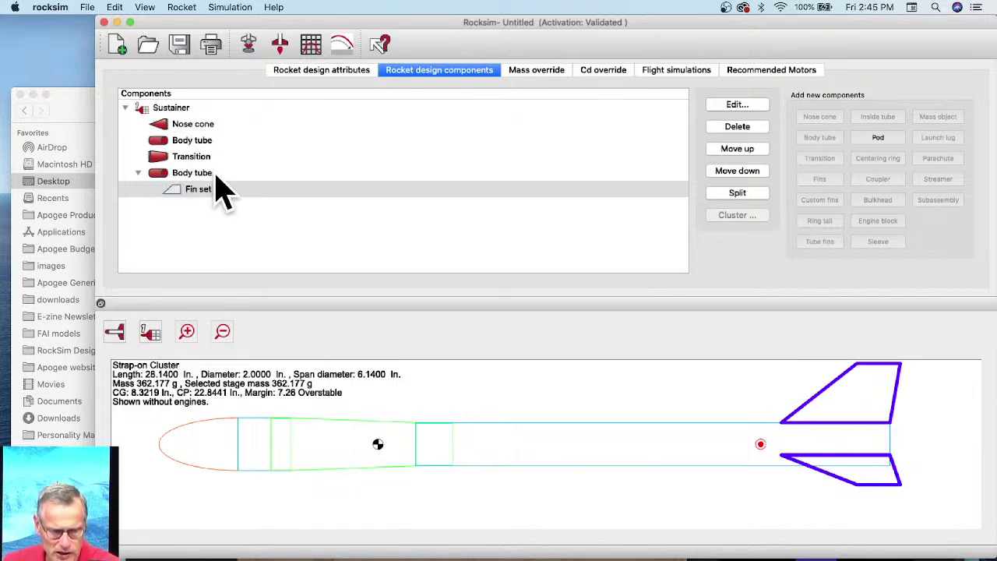
Add the Apogee 10100 24 mm inside tube from the database to the rear body tube
{"action": "left_click", "coordinate": [185, 174]}
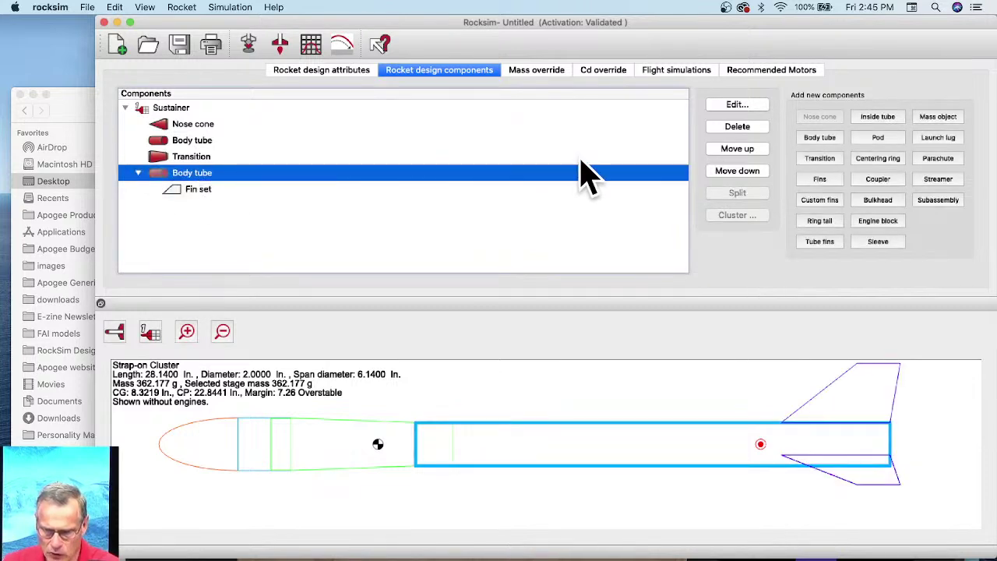
{"action": "left_click", "coordinate": [884, 119]}
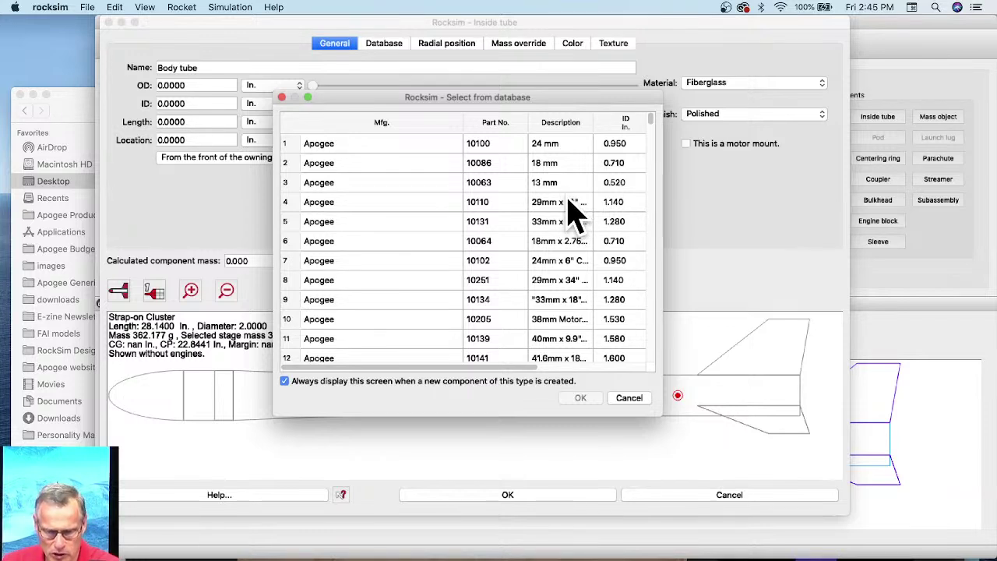
{"action": "left_click", "coordinate": [549, 147]}
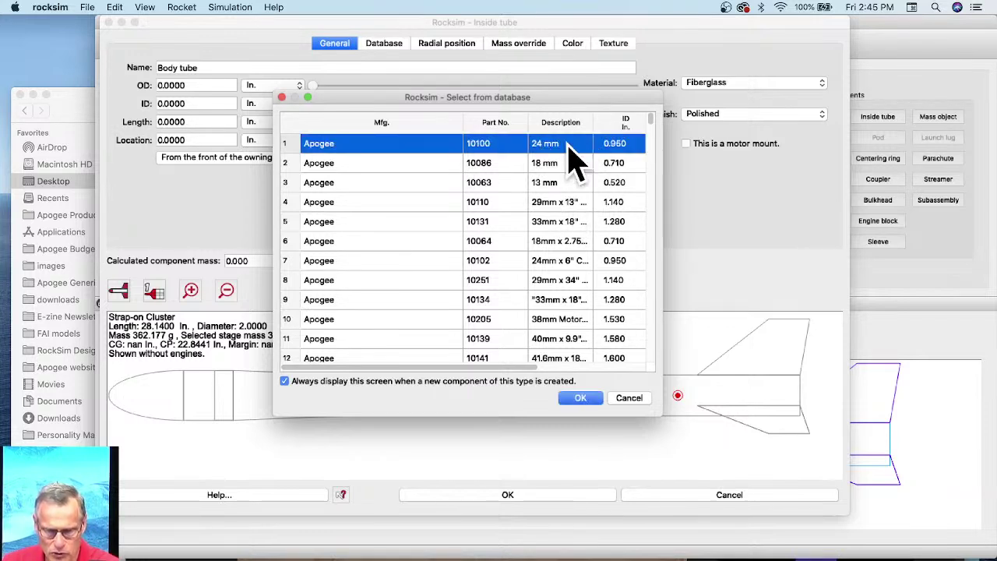
{"action": "left_click", "coordinate": [577, 398]}
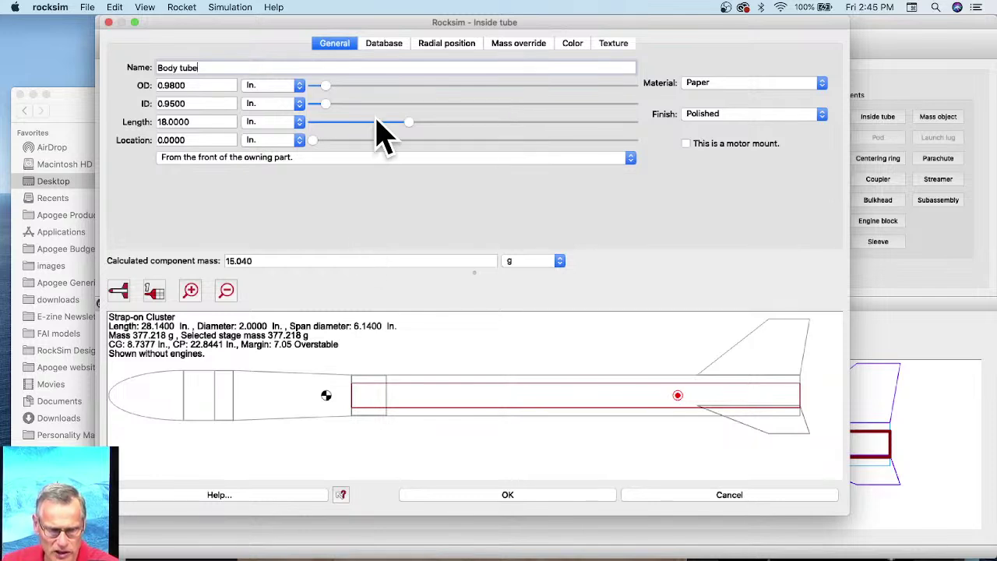
Set the inside tube's length to 3.25 in and its location to -0.25 in from the base of the owning part
{"action": "left_click_drag", "start_coordinate": [410, 125], "coordinate": [337, 127]}
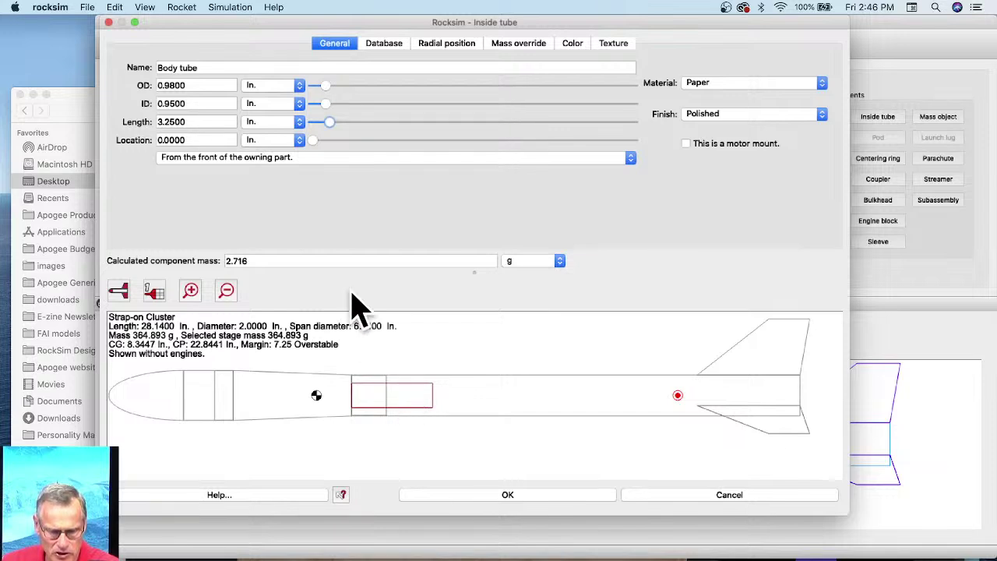
{"action": "mouse_move", "coordinate": [316, 143]}
{"action": "left_mouse_down"}
{"action": "mouse_move", "coordinate": [516, 152]}
{"action": "mouse_move", "coordinate": [589, 144]}
{"action": "mouse_move", "coordinate": [580, 144]}
{"action": "left_mouse_up"}
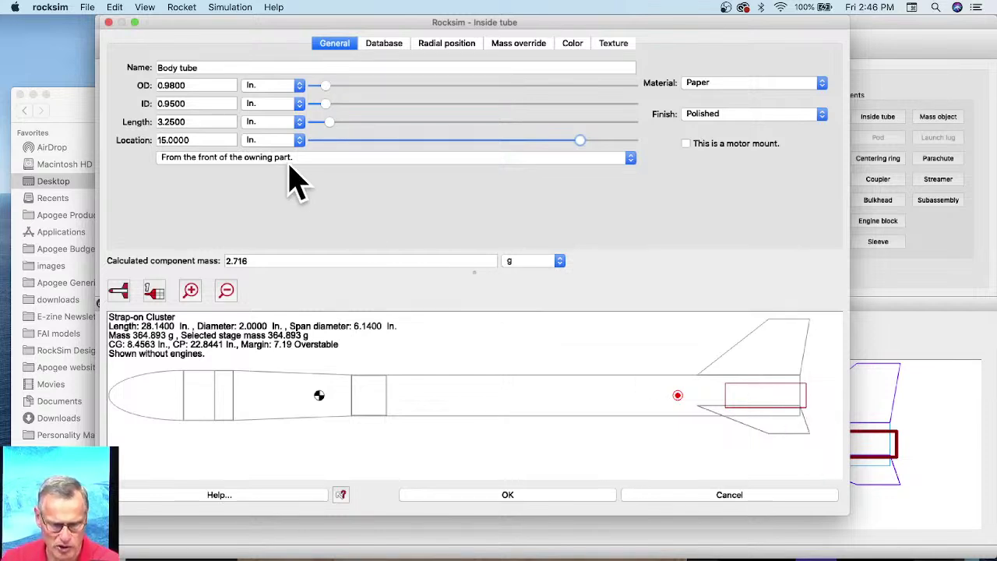
{"action": "left_click", "coordinate": [265, 160]}
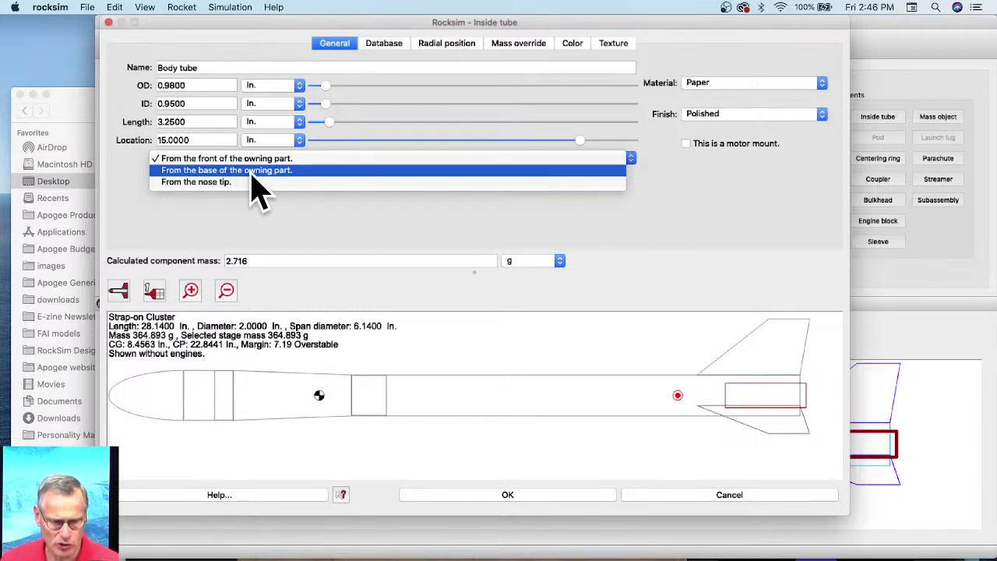
{"action": "left_click", "coordinate": [250, 173]}
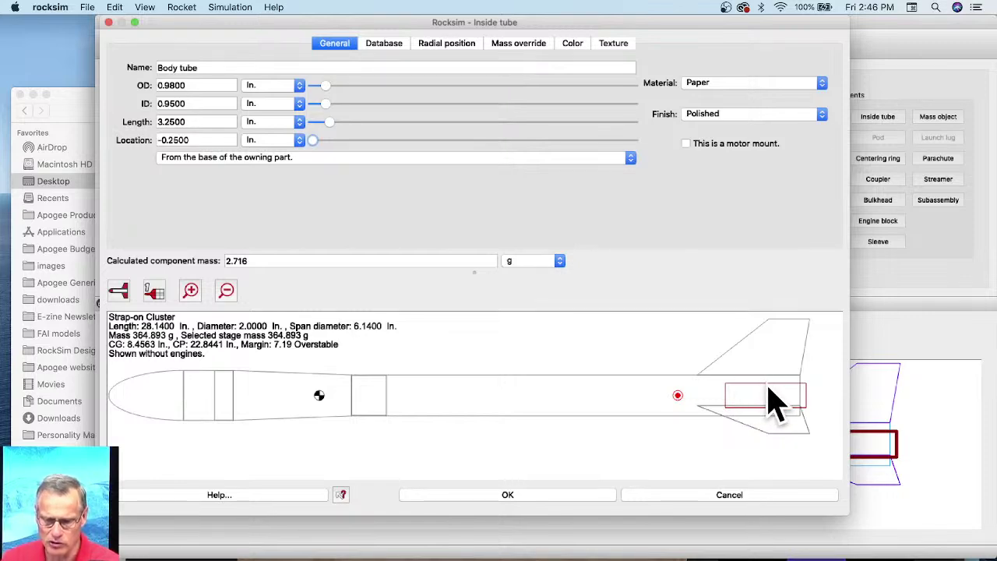
Set the inside tube's diffuse color to red and its 2D color to pink #ffaaff
{"action": "left_click", "coordinate": [574, 46]}
{"action": "left_click", "coordinate": [540, 110]}
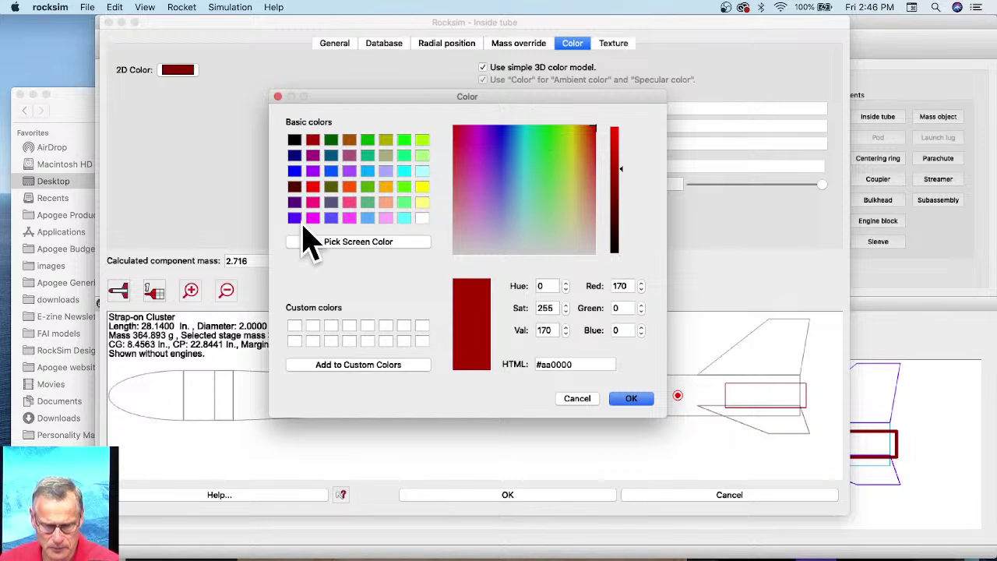
{"action": "left_click", "coordinate": [312, 186]}
{"action": "left_click", "coordinate": [645, 399]}
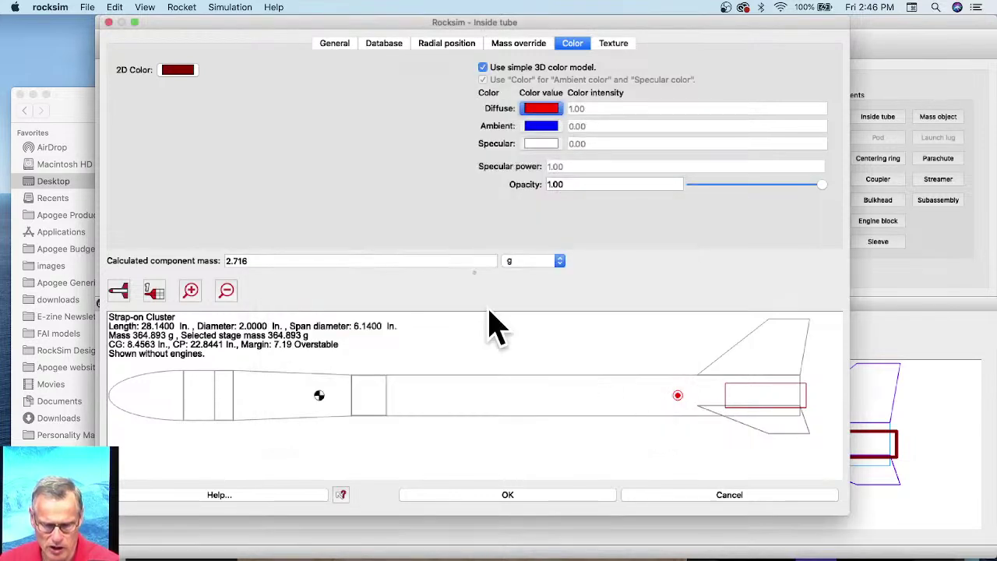
{"action": "left_click", "coordinate": [183, 71]}
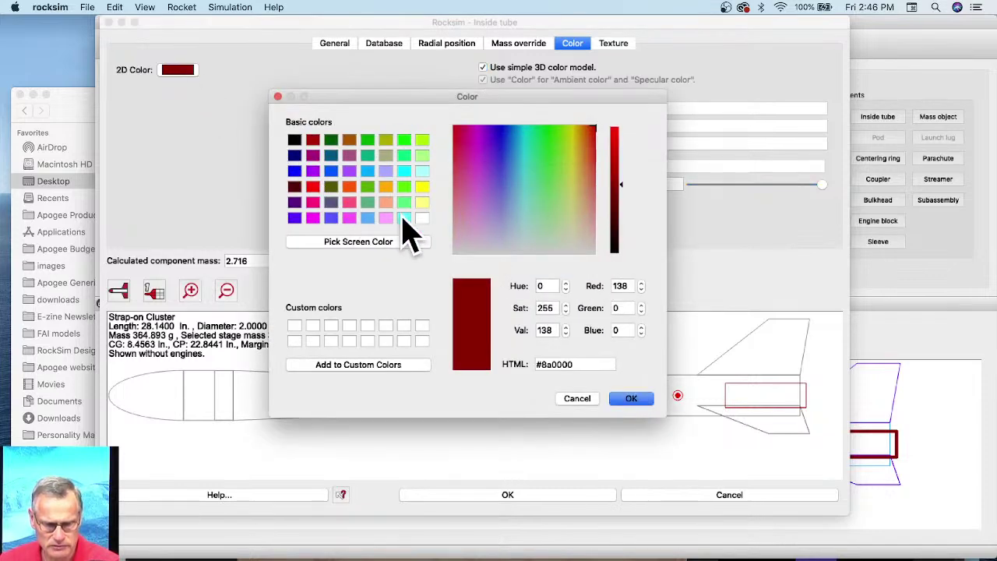
{"action": "left_click", "coordinate": [403, 218]}
{"action": "left_click", "coordinate": [385, 218]}
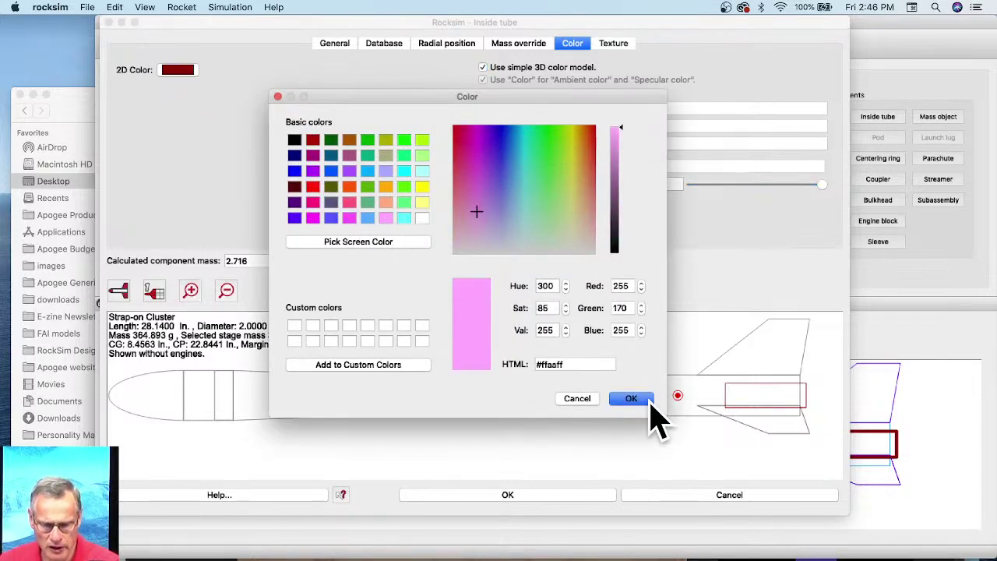
{"action": "left_click", "coordinate": [643, 401]}
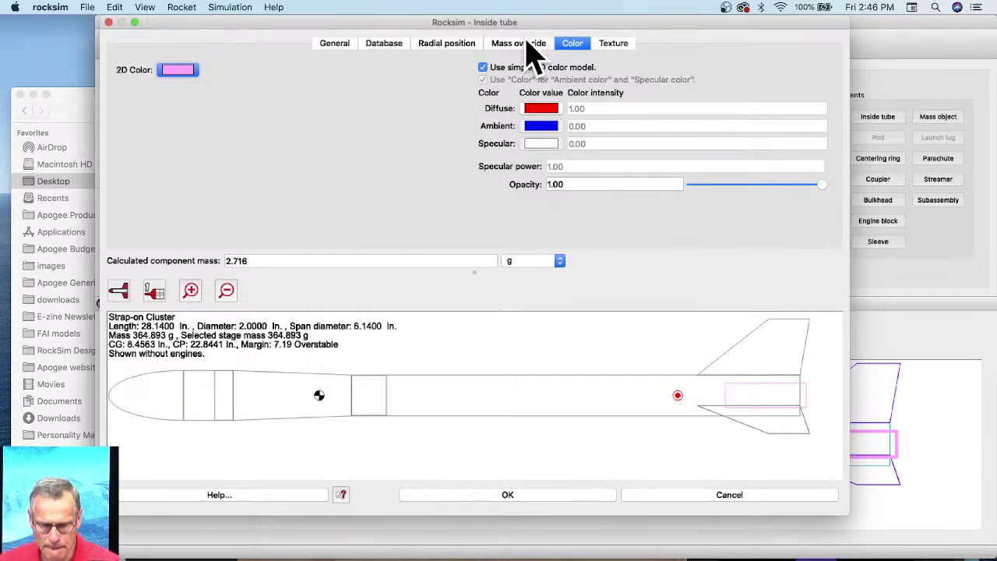
Mark the inside tube as a motor mount, accept it, and select the rear body tube in the component tree
{"action": "left_click", "coordinate": [343, 46]}
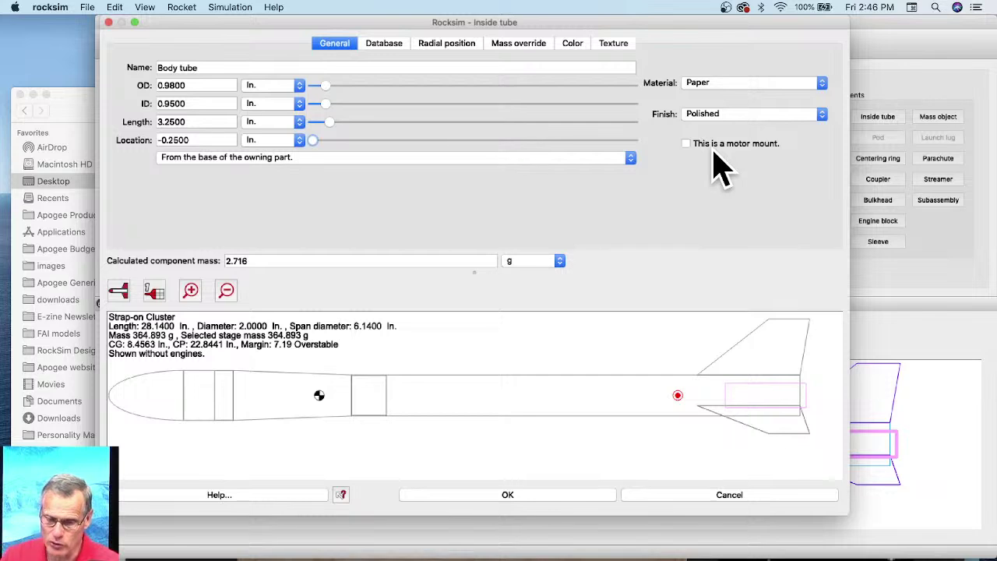
{"action": "left_click", "coordinate": [686, 145]}
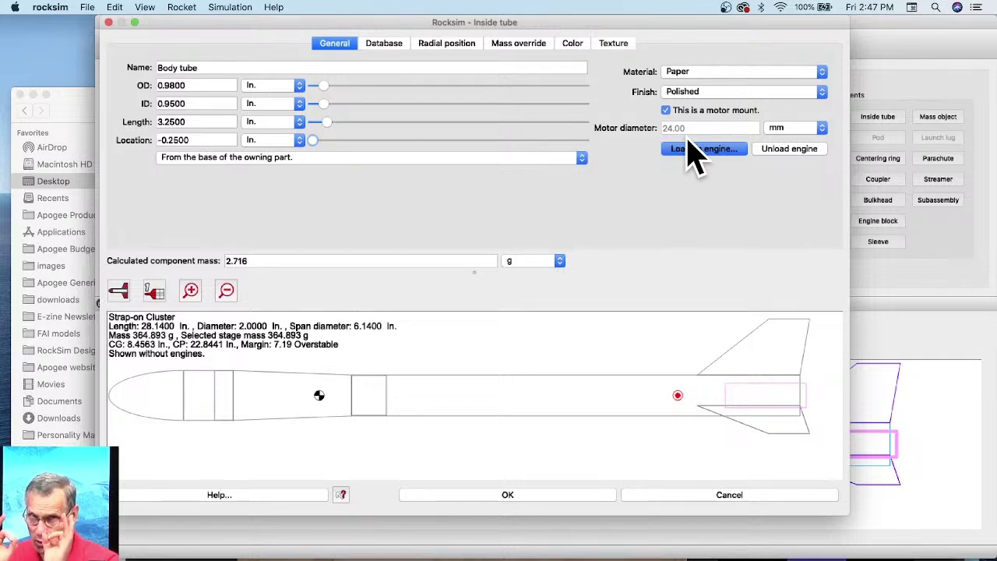
{"action": "left_click", "coordinate": [543, 500]}
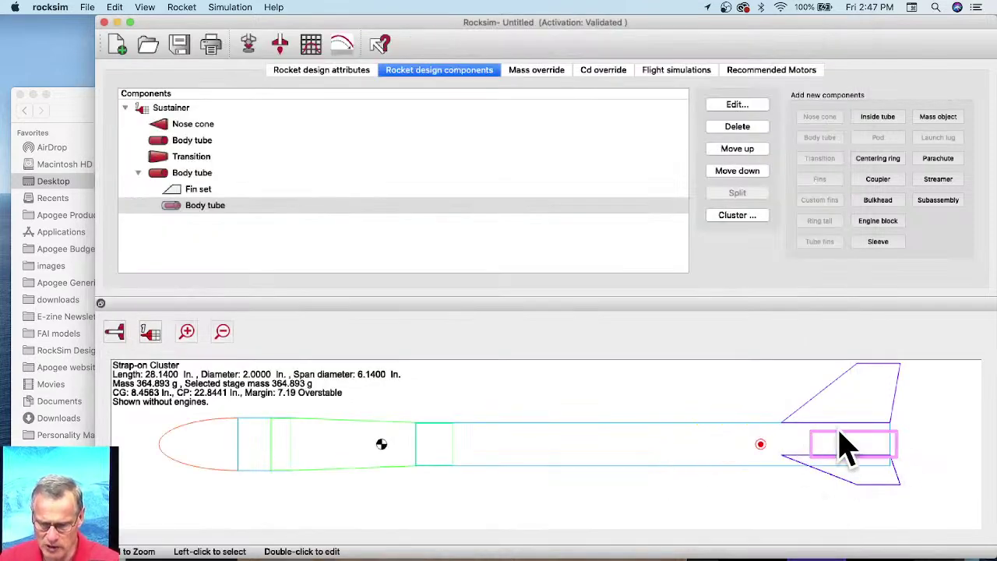
{"action": "left_click", "coordinate": [164, 174]}
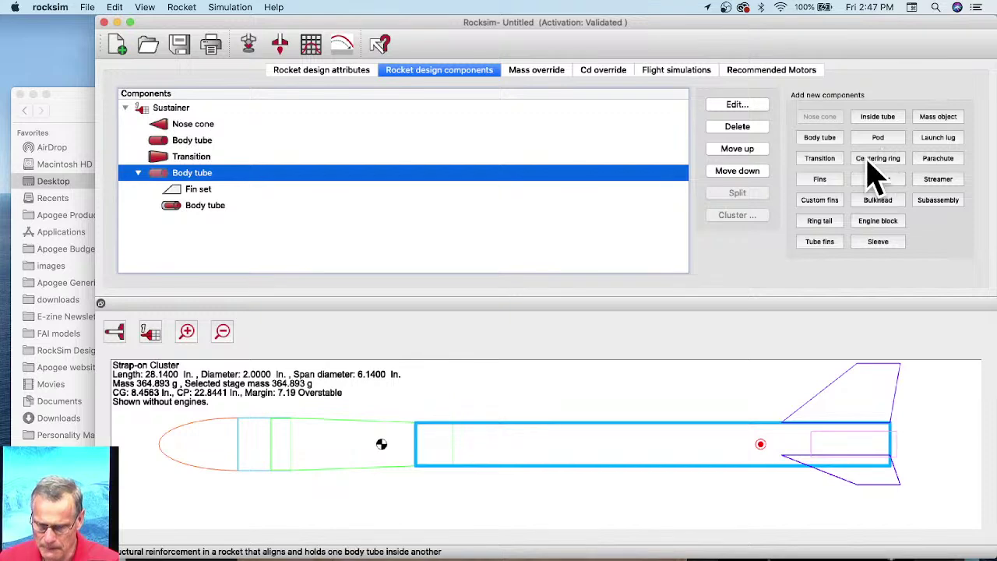
Add the Apogee 15016 CR 24-41.6 centering ring from the database to the rear body tube
{"action": "left_click", "coordinate": [884, 159]}
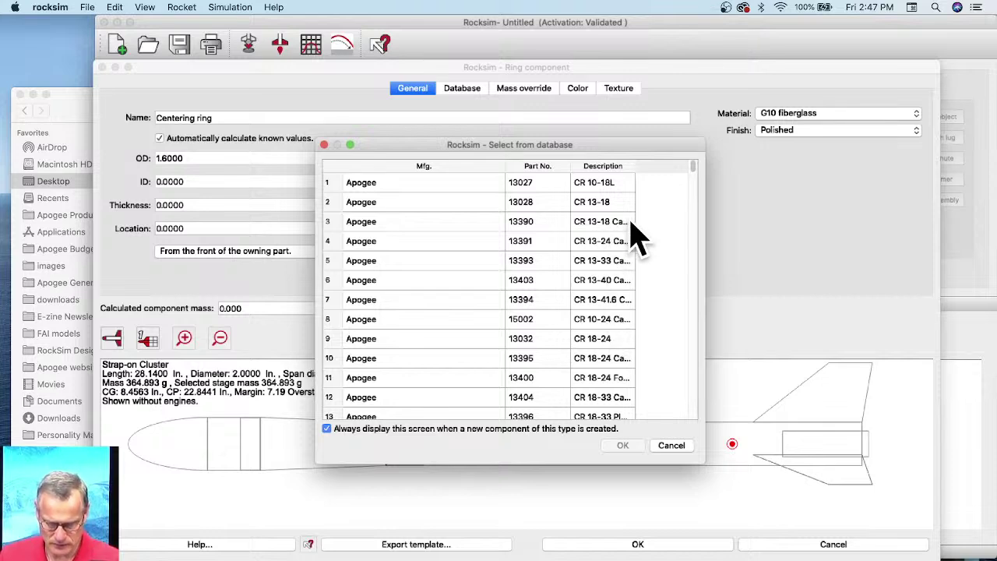
{"action": "left_click_drag", "start_coordinate": [692, 171], "coordinate": [694, 176]}
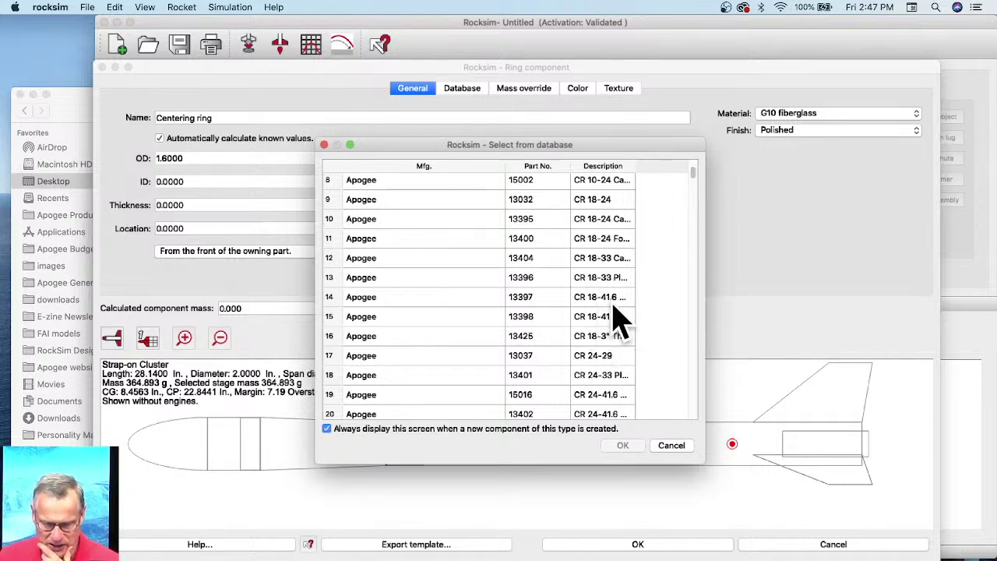
{"action": "left_click", "coordinate": [614, 397]}
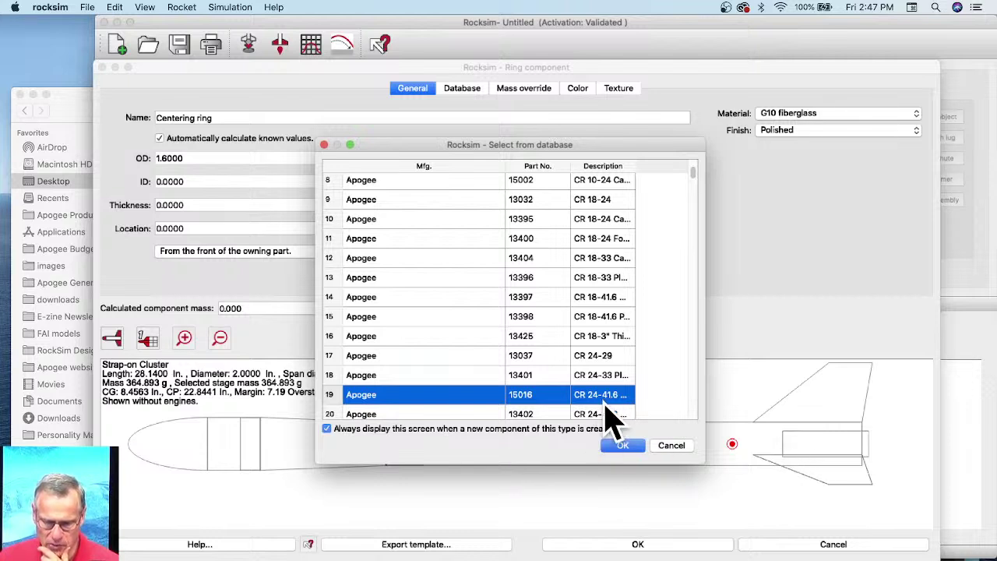
{"action": "left_click", "coordinate": [622, 446]}
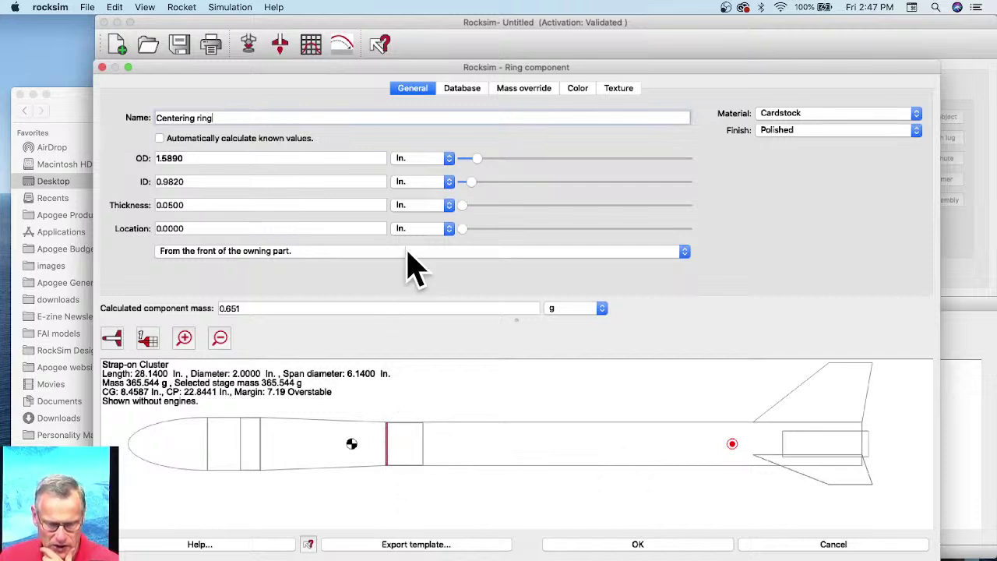
Move the centering ring to 15.125 in from the front of the owning part and rename it "Front Centering ring"
{"action": "left_click_drag", "start_coordinate": [461, 229], "coordinate": [652, 244]}
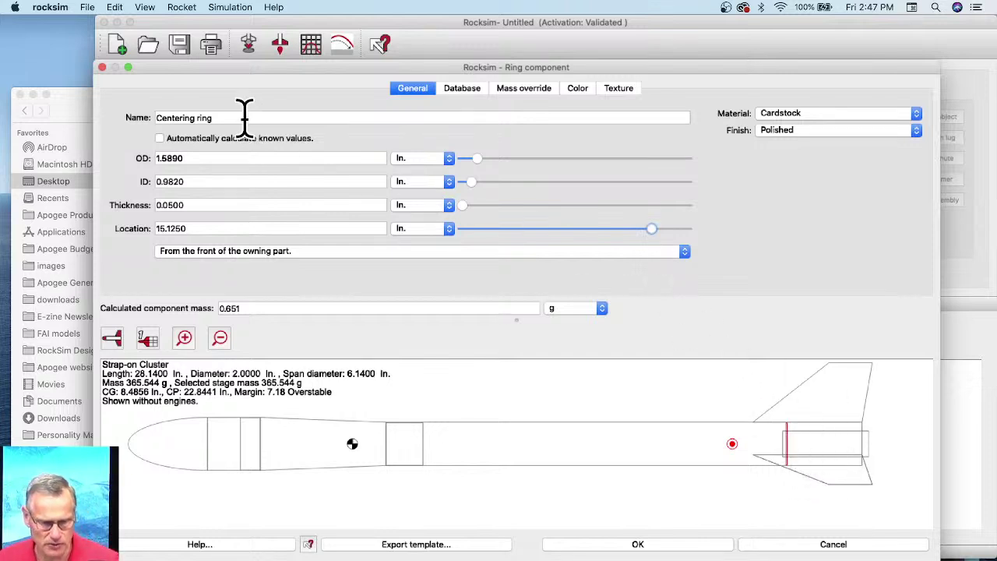
{"action": "left_click", "coordinate": [158, 117]}
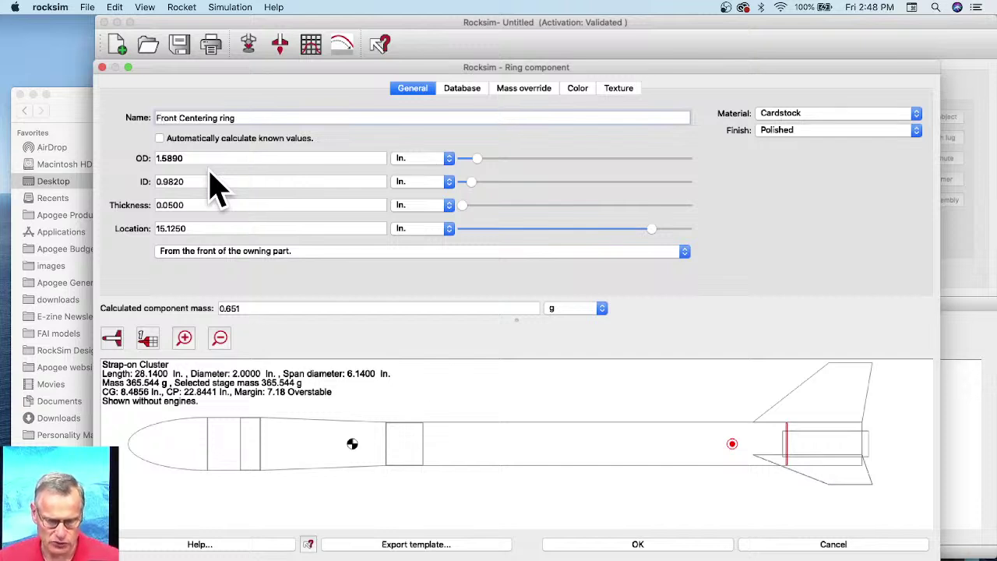
Set the front centering ring's diffuse color to gray #8a8a93 and accept the component
{"action": "left_click", "coordinate": [577, 89]}
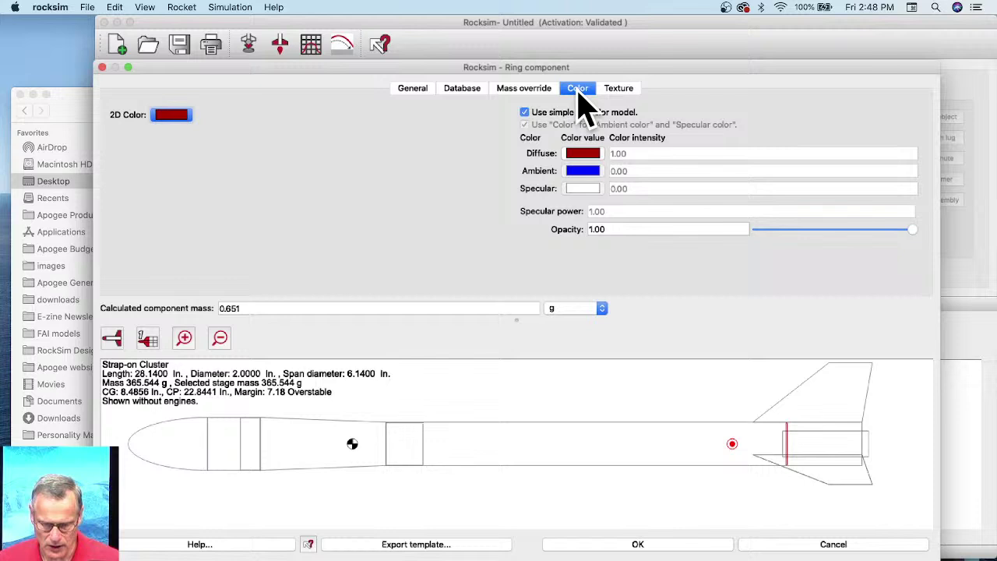
{"action": "left_click", "coordinate": [577, 153]}
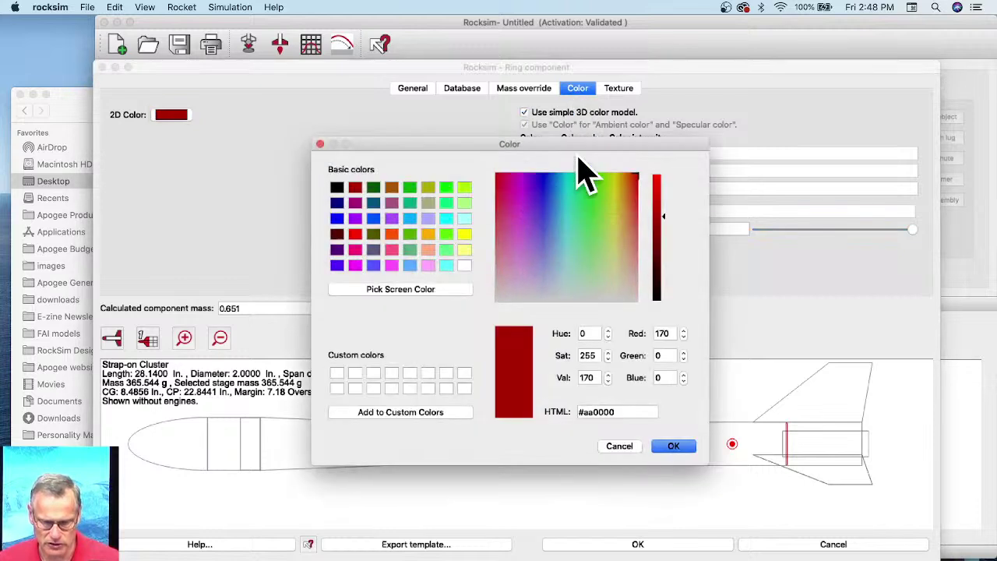
{"action": "left_click_drag", "start_coordinate": [655, 269], "coordinate": [661, 296]}
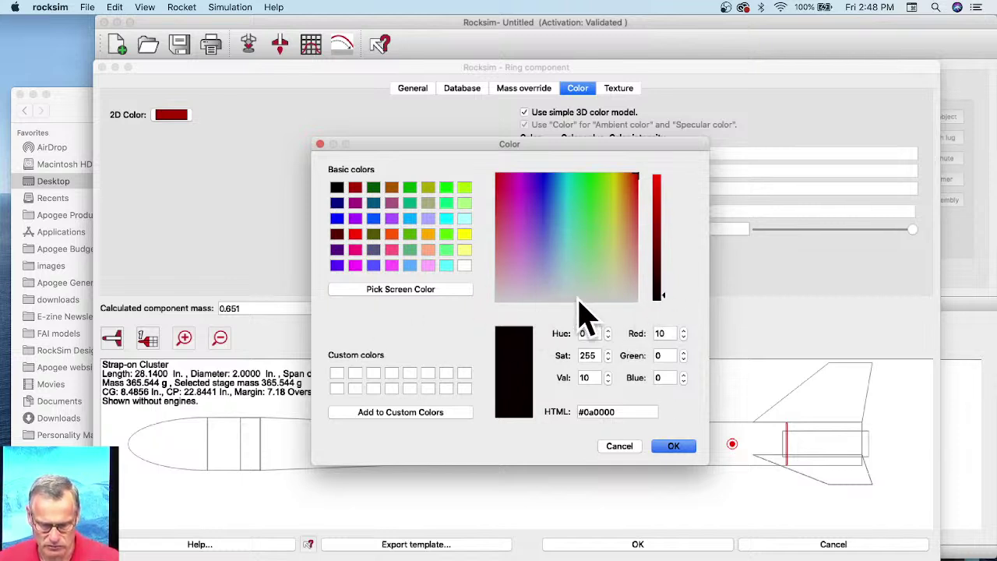
{"action": "left_click_drag", "start_coordinate": [667, 295], "coordinate": [664, 292]}
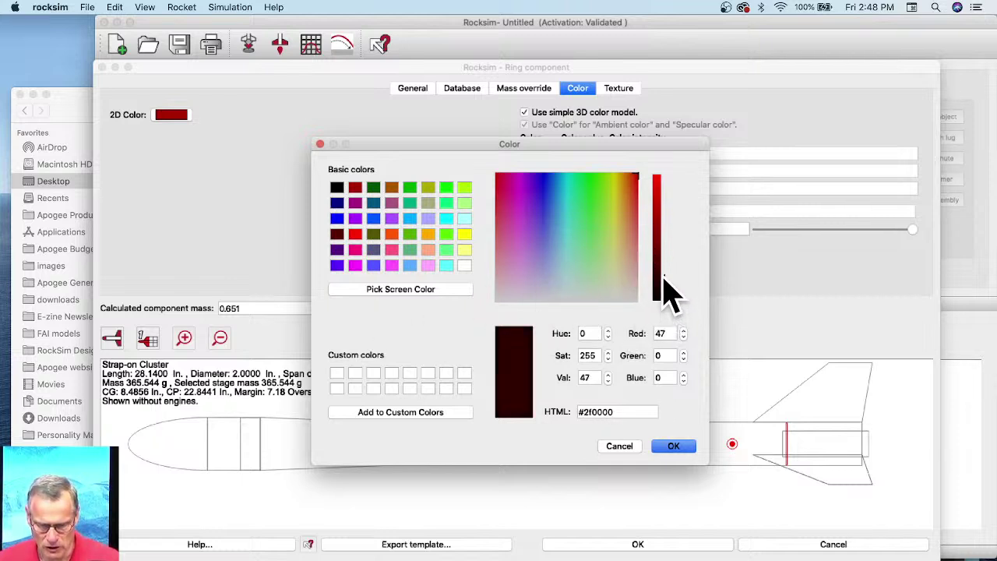
{"action": "left_click_drag", "start_coordinate": [639, 187], "coordinate": [563, 175]}
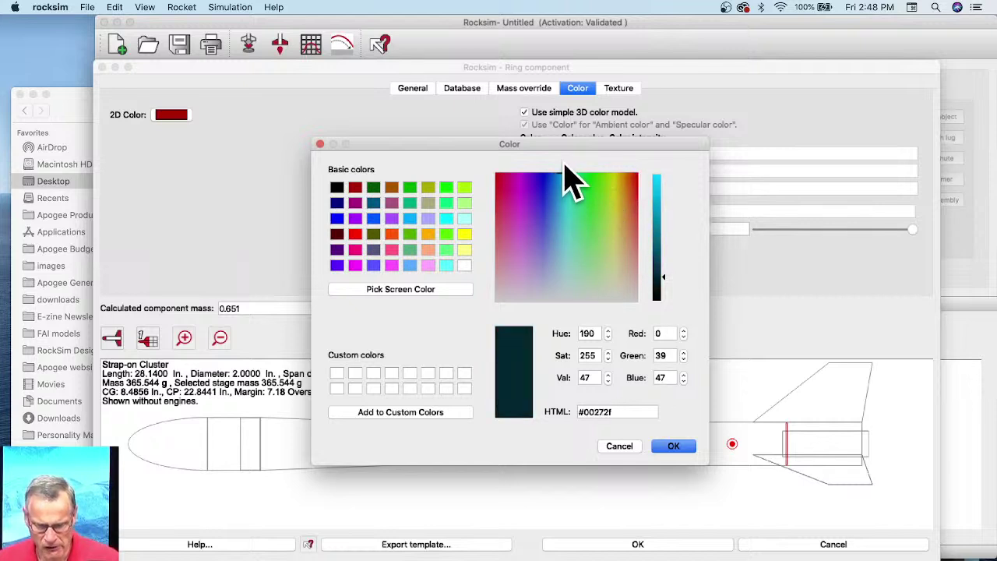
{"action": "left_click_drag", "start_coordinate": [665, 278], "coordinate": [639, 160]}
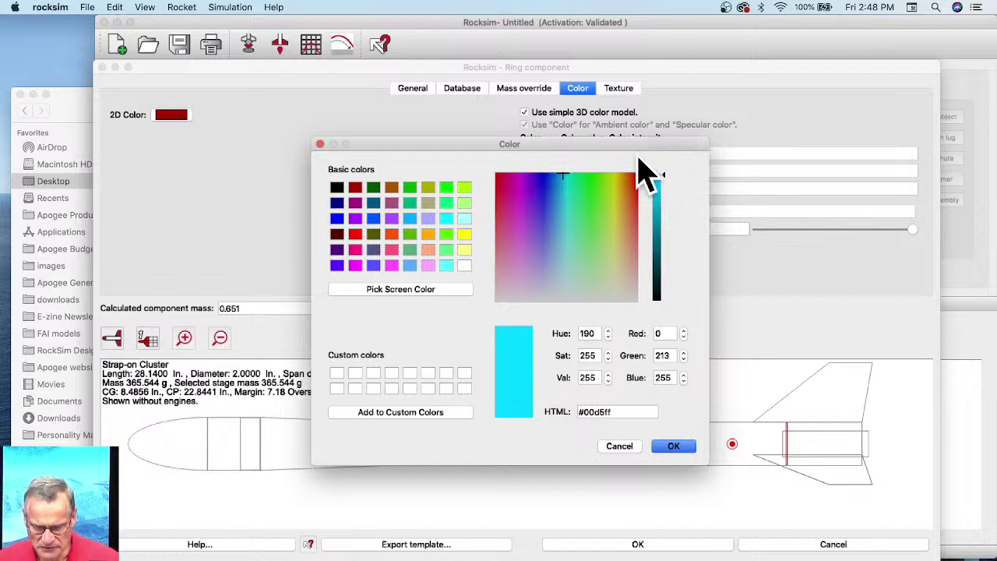
{"action": "left_click", "coordinate": [556, 209]}
{"action": "left_click_drag", "start_coordinate": [559, 222], "coordinate": [537, 293]}
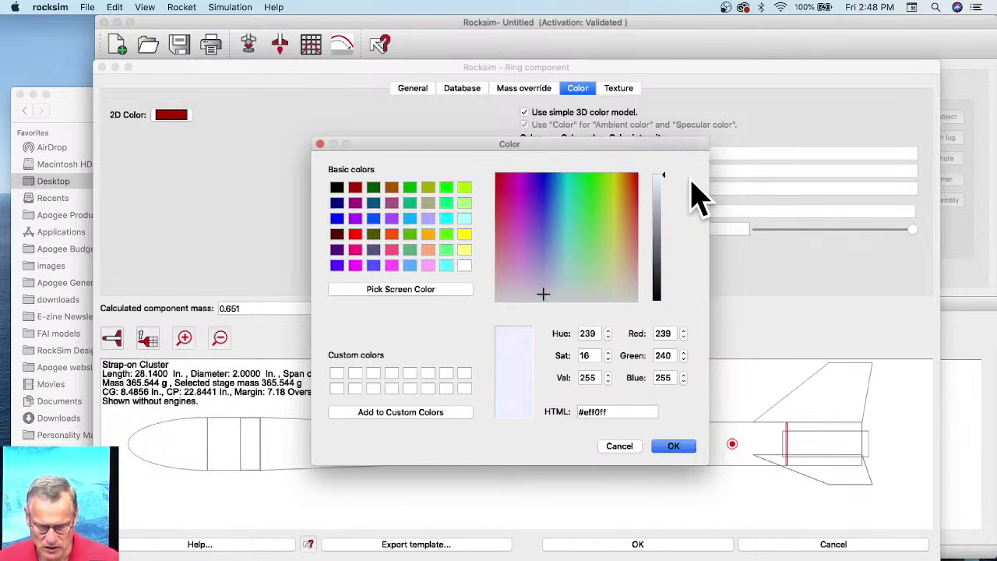
{"action": "left_click_drag", "start_coordinate": [661, 184], "coordinate": [661, 258]}
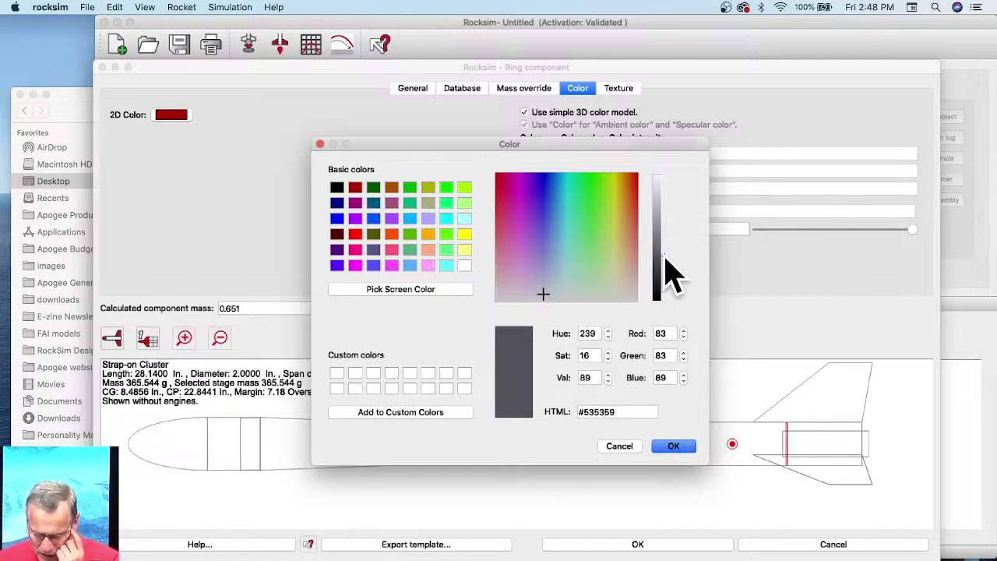
{"action": "left_click_drag", "start_coordinate": [664, 256], "coordinate": [664, 226]}
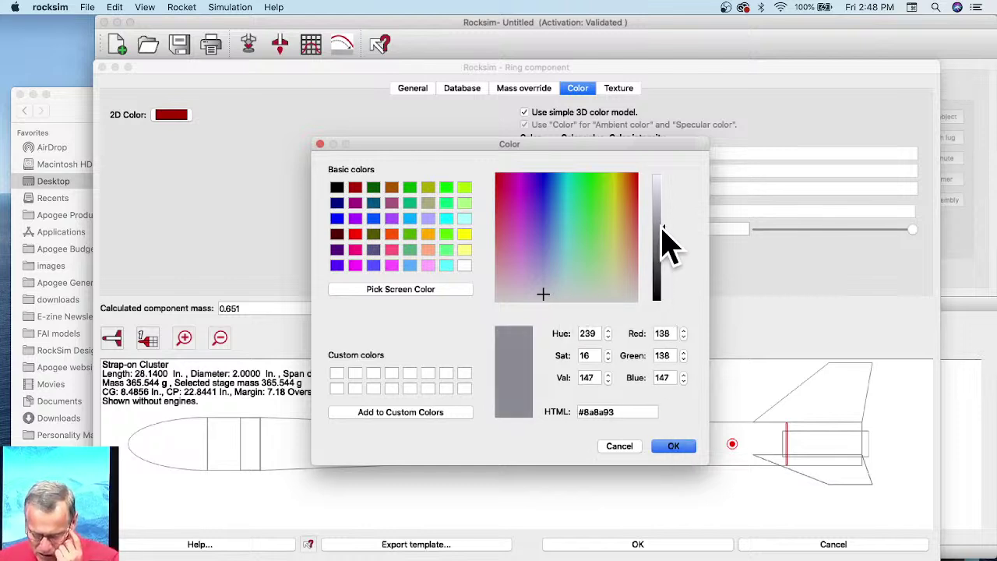
{"action": "left_click", "coordinate": [668, 447]}
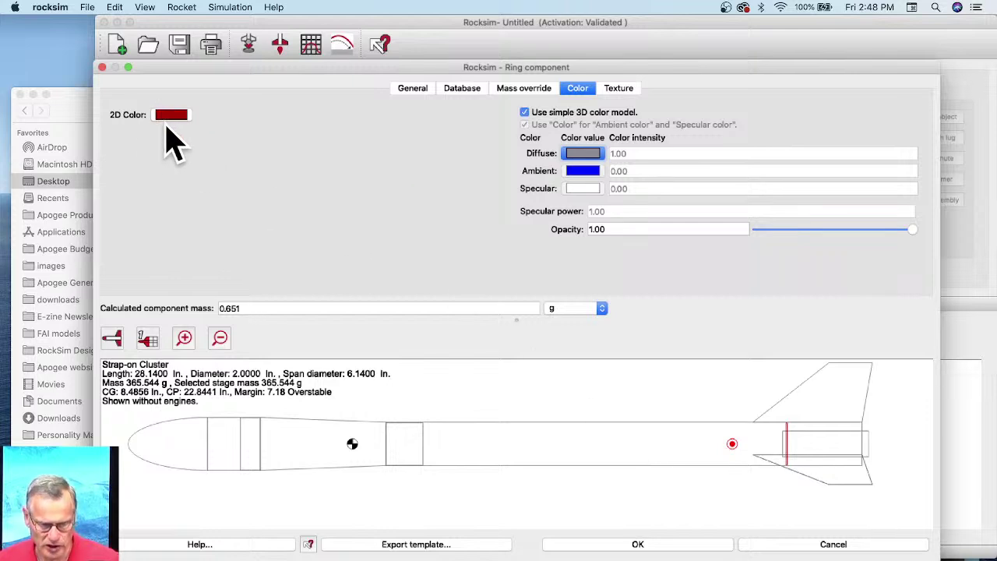
{"action": "left_click", "coordinate": [652, 548]}
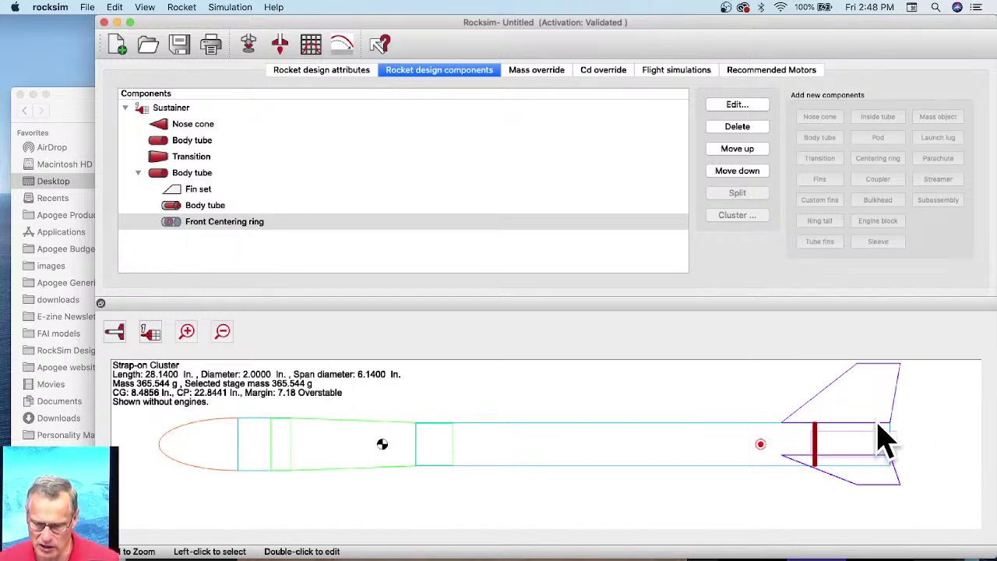
{"action": "left_click", "coordinate": [252, 259]}
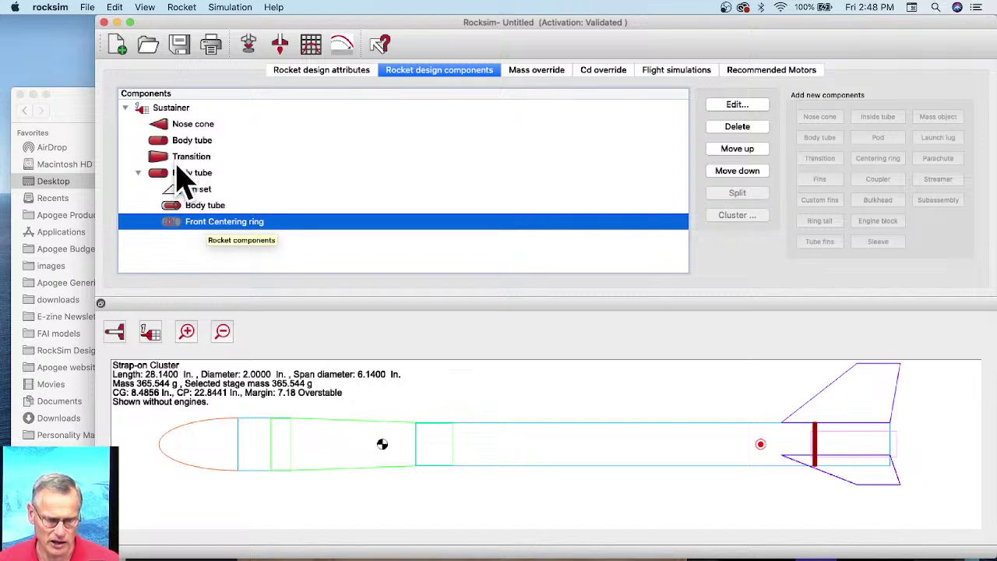
Copy the Front Centering ring and paste the duplicate into the lower body tube
{"action": "left_click", "coordinate": [114, 7]}
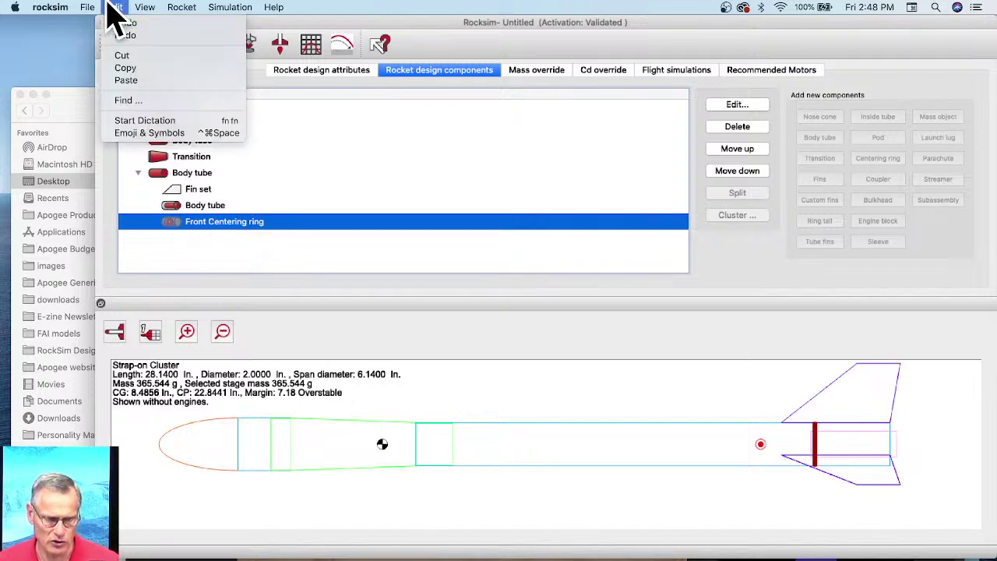
{"action": "left_click", "coordinate": [122, 70]}
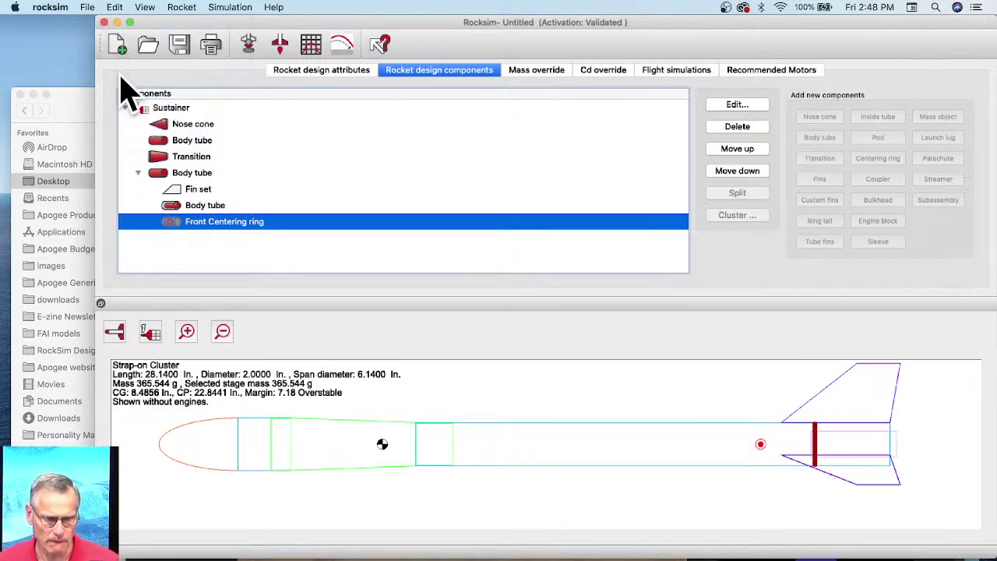
{"action": "left_click", "coordinate": [191, 176]}
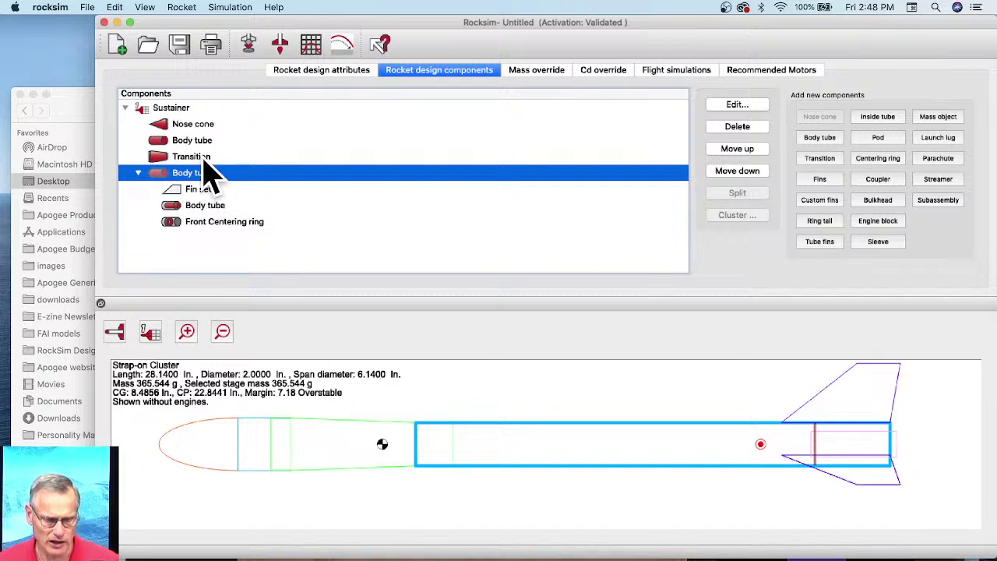
{"action": "left_click", "coordinate": [114, 8]}
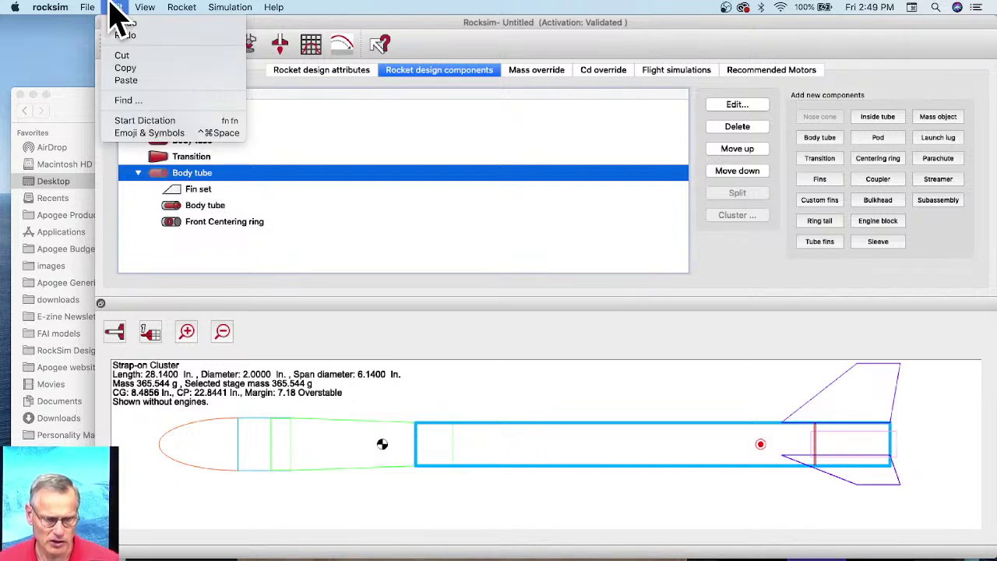
{"action": "left_click", "coordinate": [126, 80]}
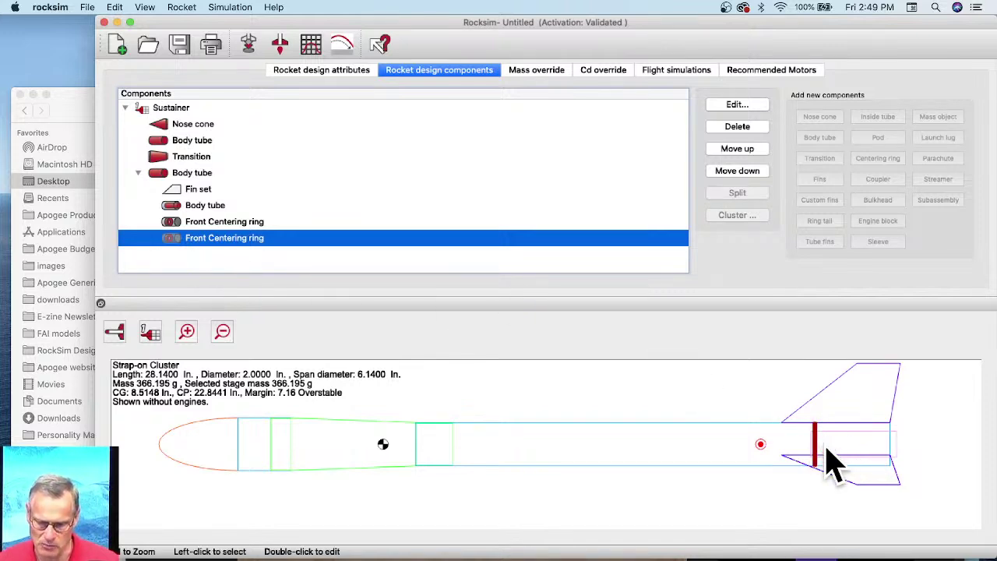
Move the copied centering ring aft to 17.75 in., and reference its location from the base of the owning part
{"action": "double_click", "coordinate": [211, 241]}
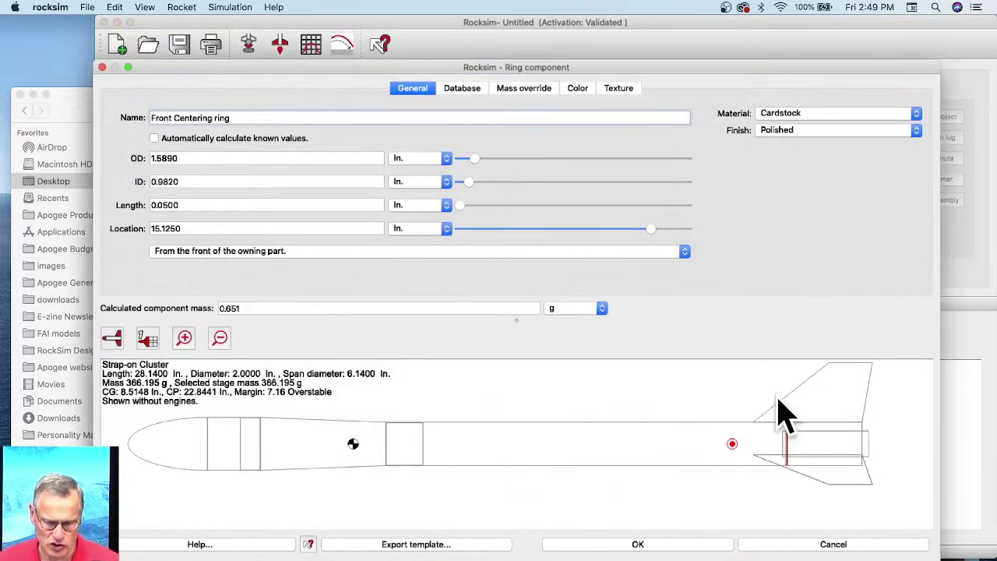
{"action": "left_click_drag", "start_coordinate": [653, 230], "coordinate": [681, 231]}
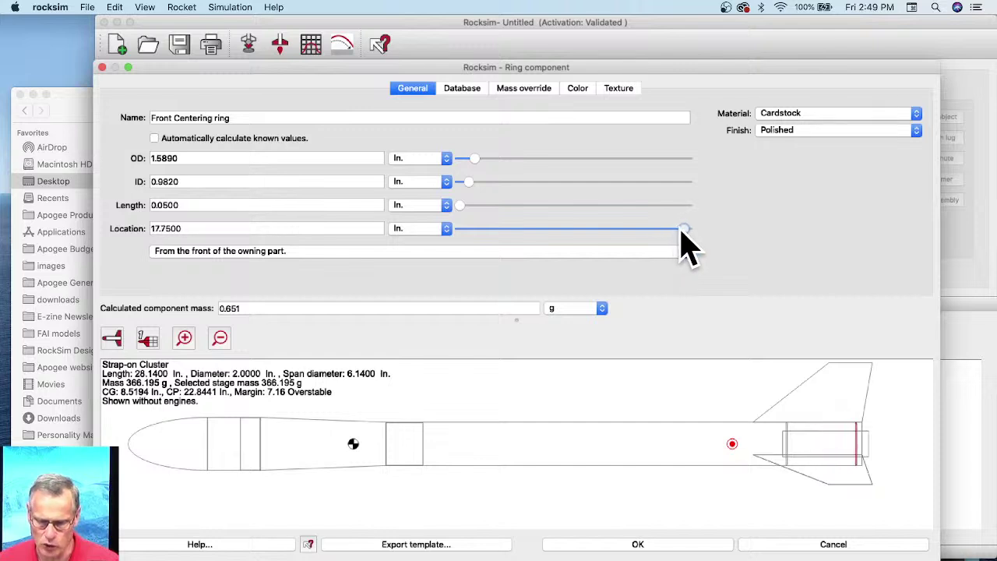
{"action": "left_click", "coordinate": [205, 255]}
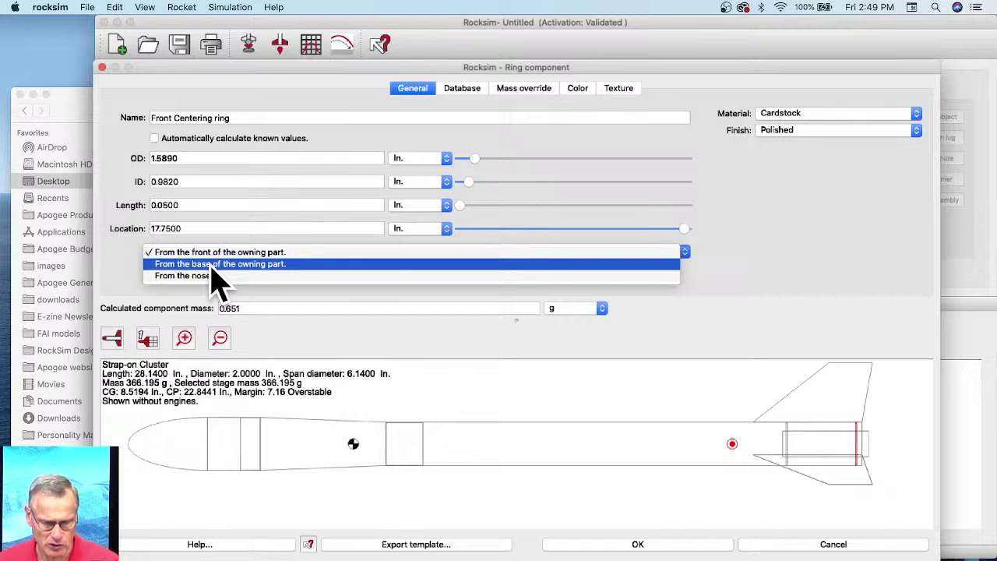
{"action": "left_click", "coordinate": [218, 265]}
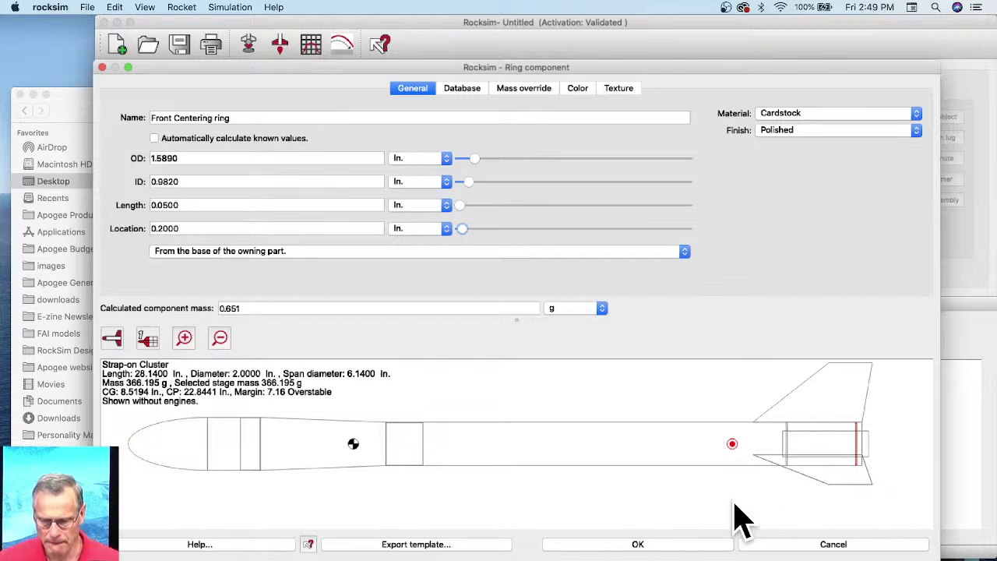
{"action": "left_click", "coordinate": [679, 548]}
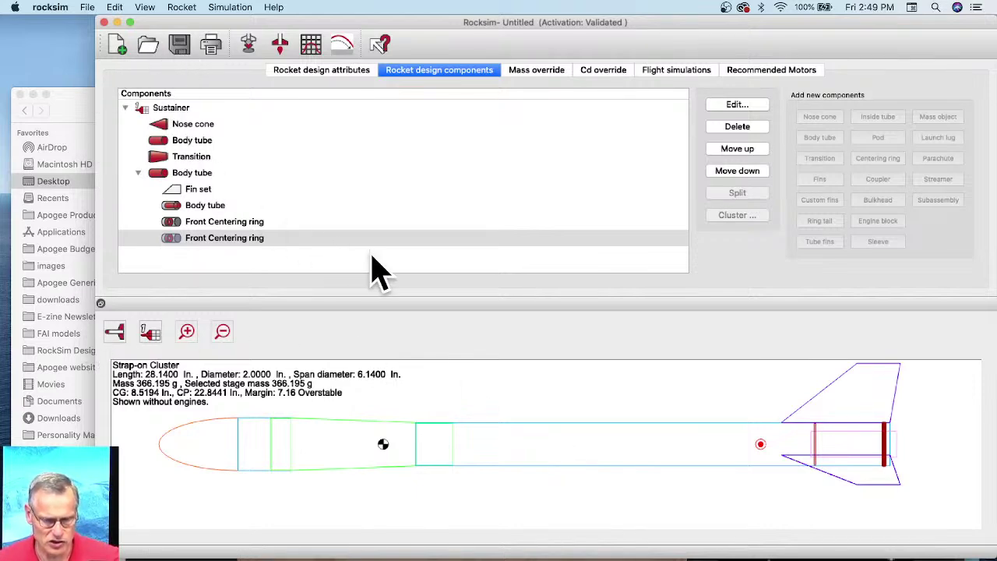
Save the rocket design to the Desktop as "Delta-2 Hybrid"
{"action": "key", "text": "super+s"}
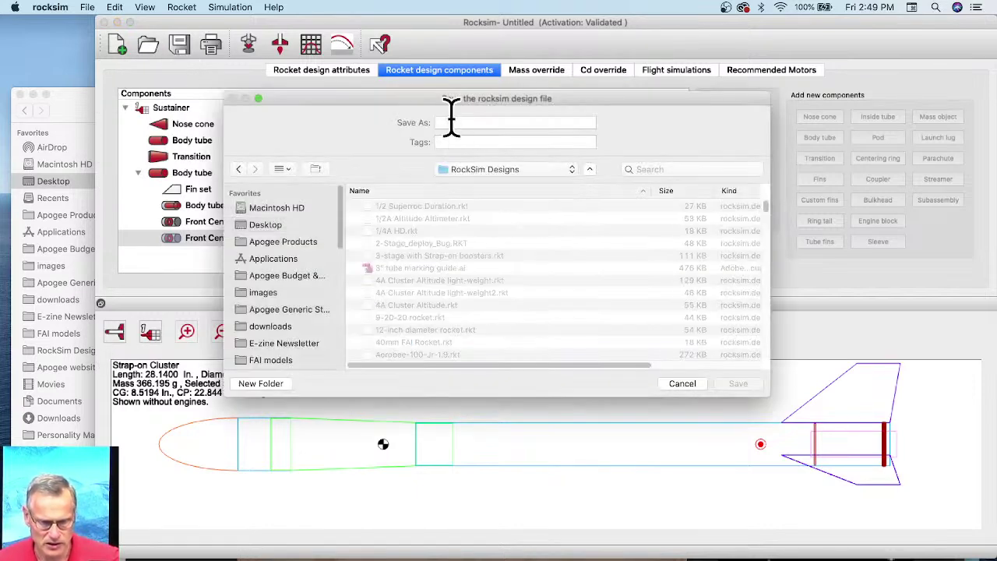
{"action": "left_click", "coordinate": [273, 225]}
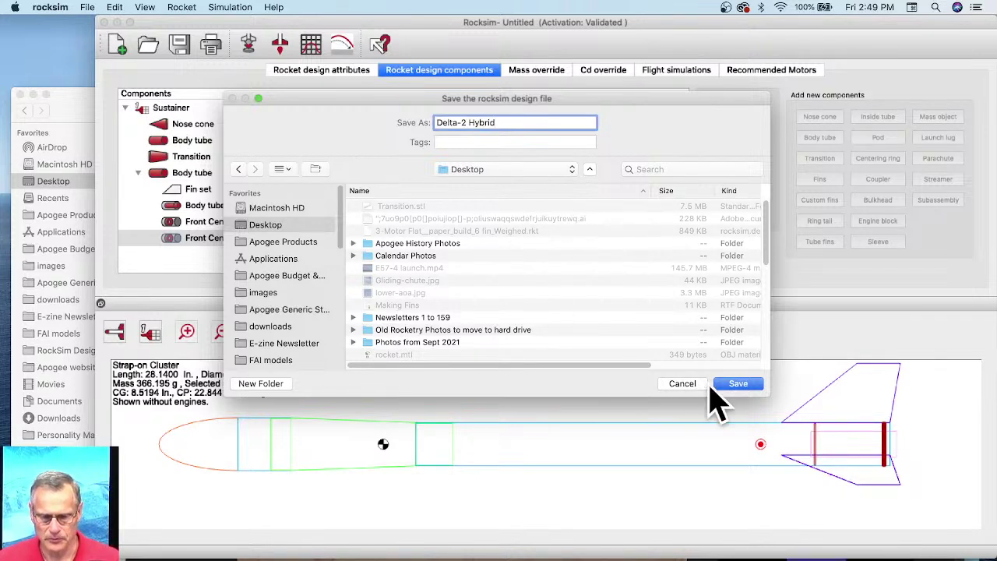
{"action": "left_click", "coordinate": [738, 384]}
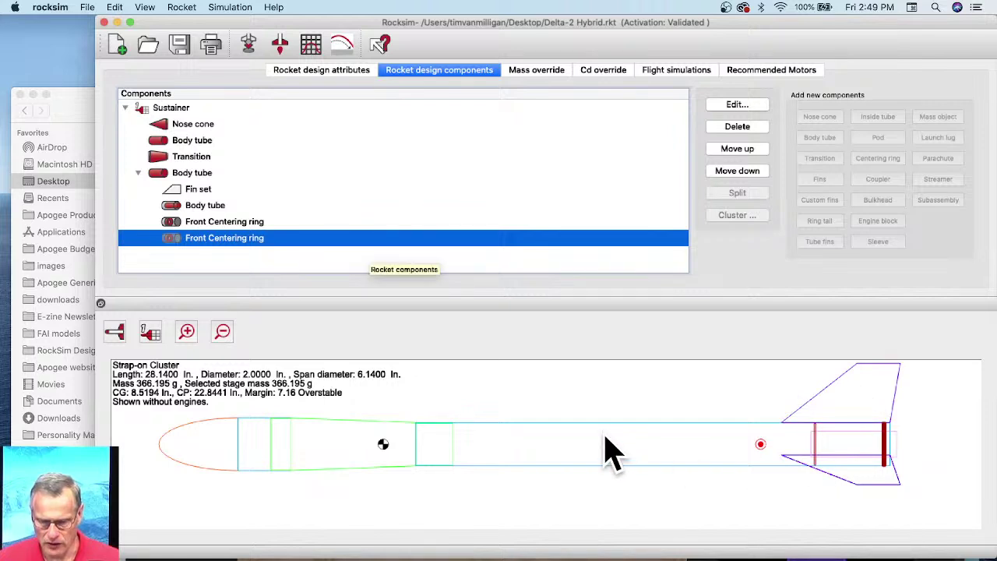
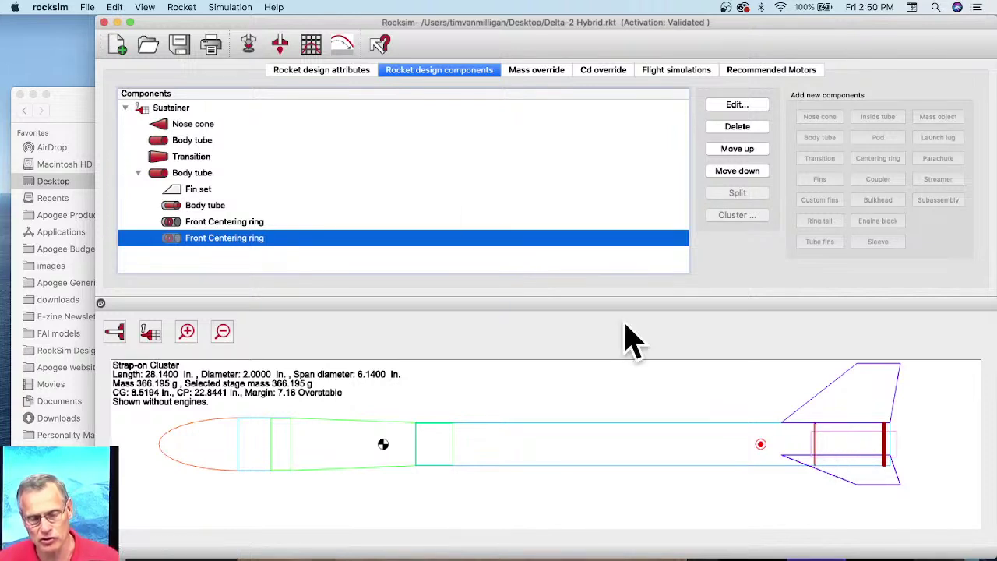
Add the Apogee 29092 18-inch nylon parachute to the lower body tube, located 4.5 in. from the tube's front
{"action": "left_click", "coordinate": [162, 174]}
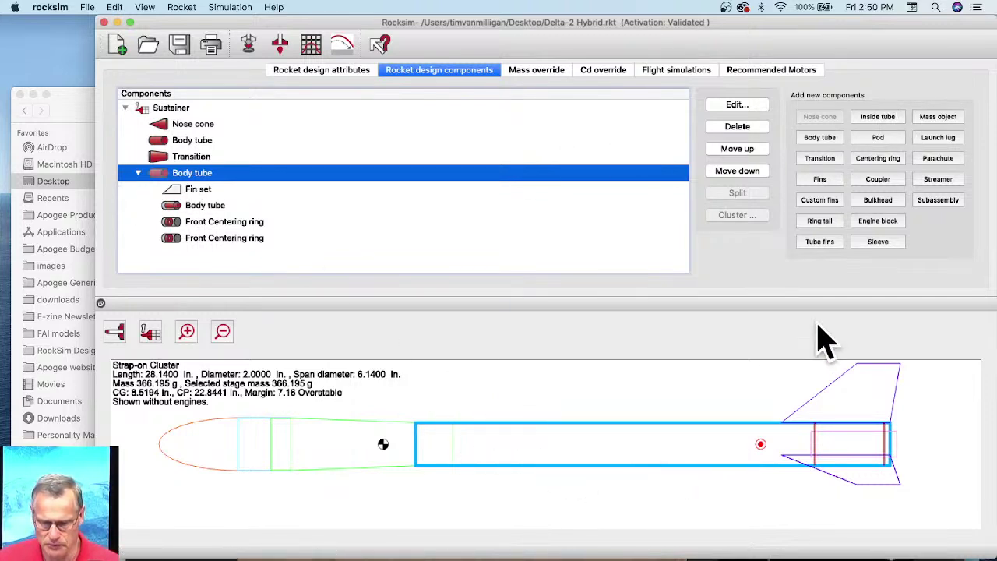
{"action": "left_click", "coordinate": [936, 160]}
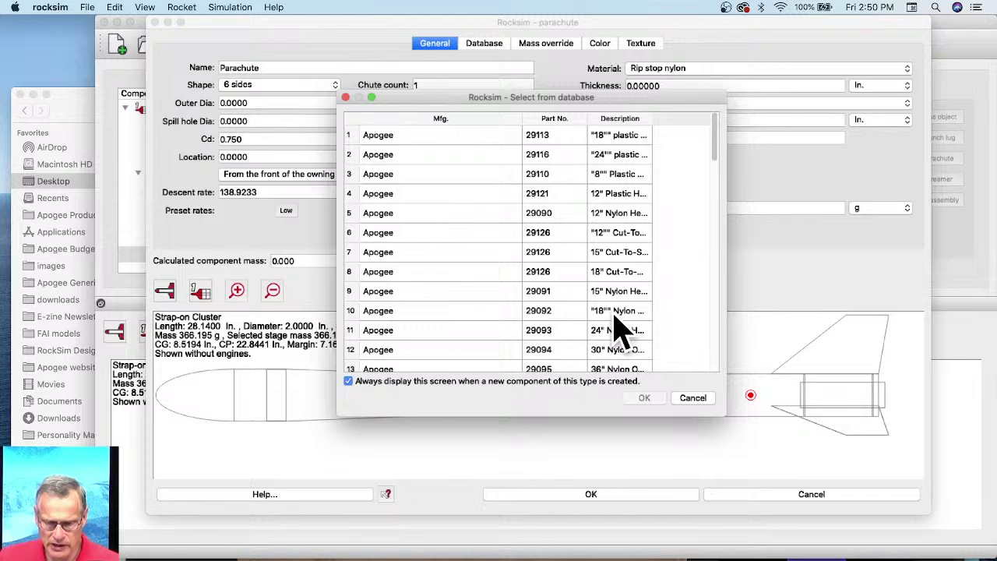
{"action": "left_click", "coordinate": [615, 314]}
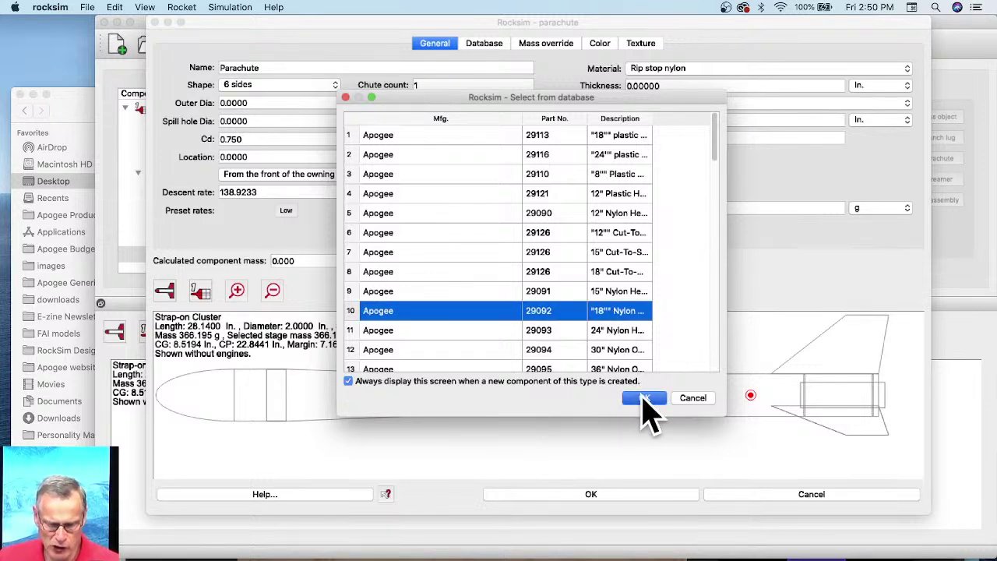
{"action": "left_click", "coordinate": [643, 398]}
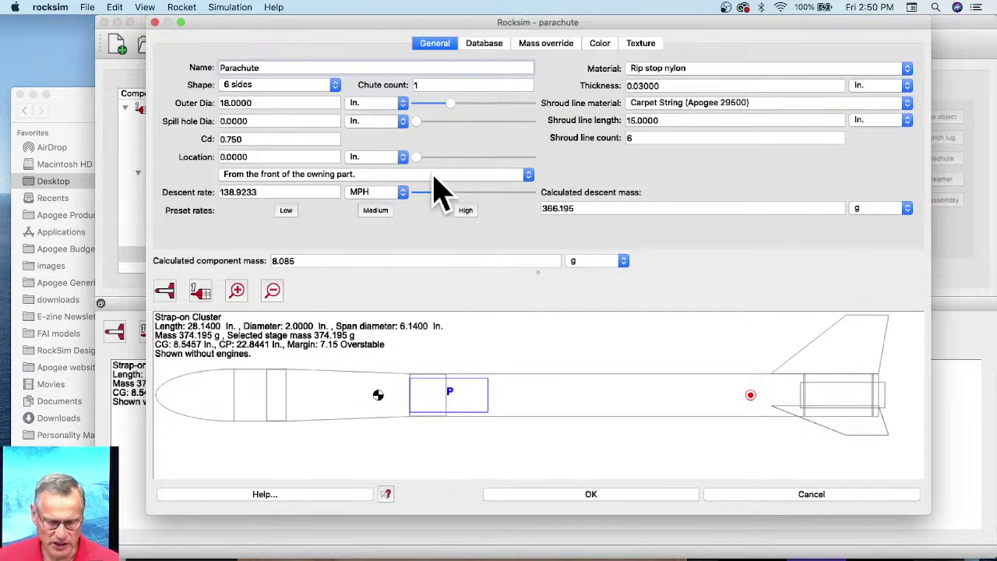
{"action": "left_click_drag", "start_coordinate": [418, 158], "coordinate": [450, 162]}
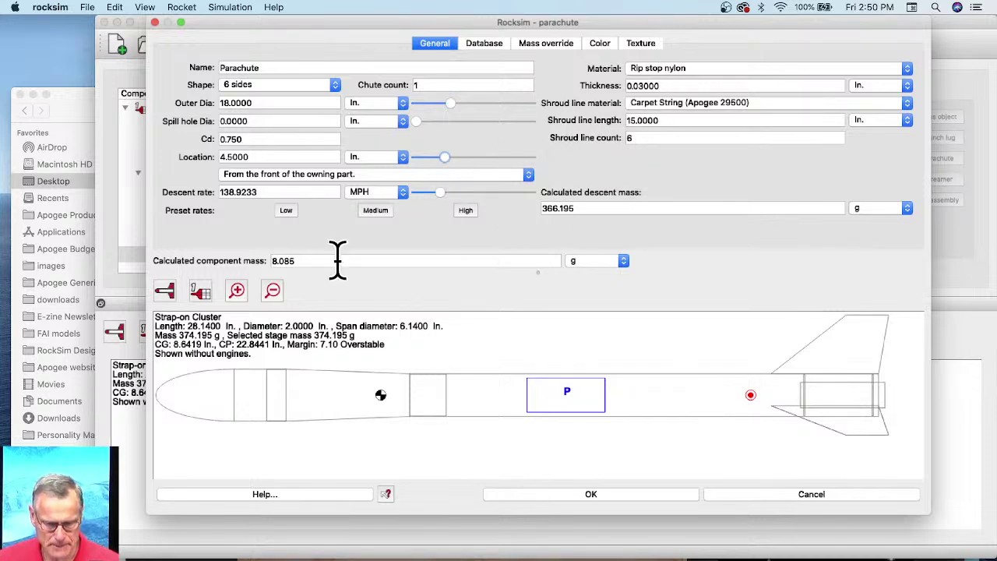
Set the parachute's diffuse 3D color to yellow and its 2D color to orange (#ffaa00), and accept the component
{"action": "left_click", "coordinate": [600, 42]}
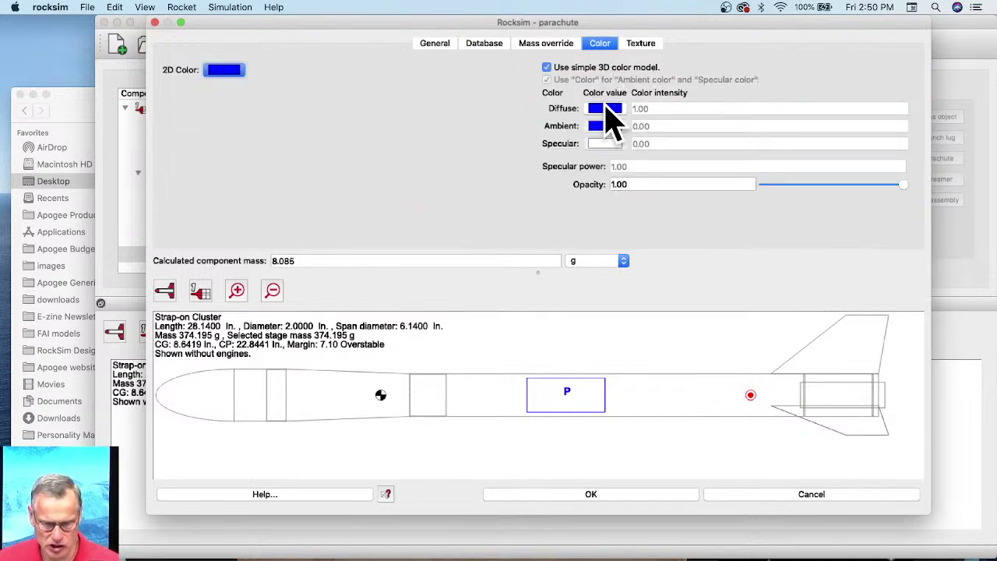
{"action": "left_click", "coordinate": [606, 110]}
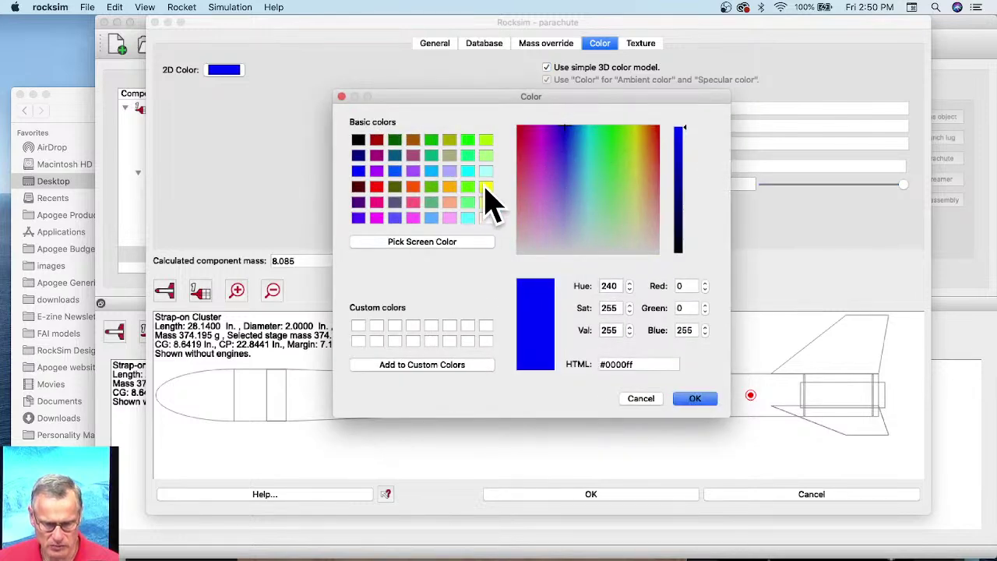
{"action": "left_click", "coordinate": [484, 187]}
{"action": "left_click", "coordinate": [693, 398]}
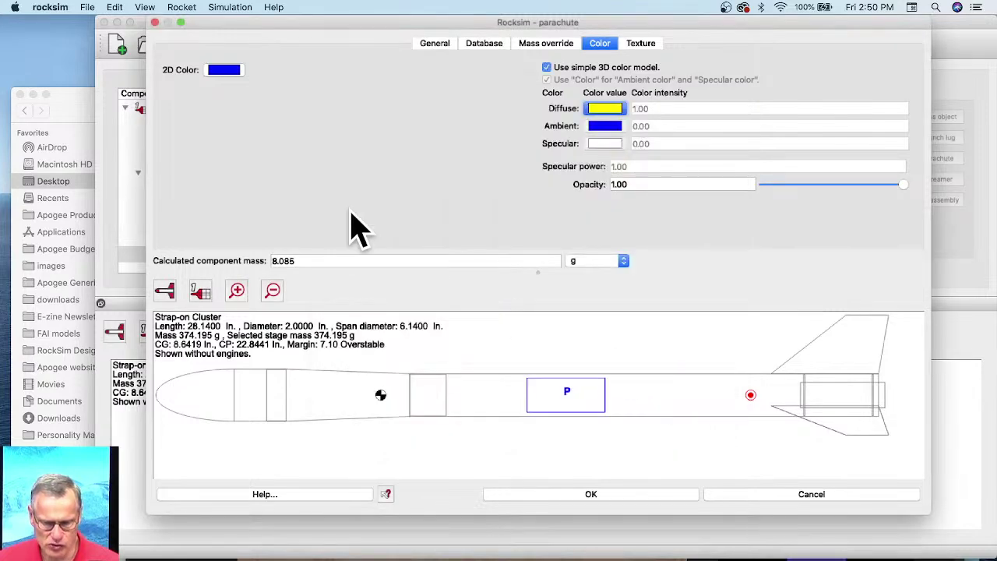
{"action": "left_click", "coordinate": [226, 71]}
{"action": "left_click", "coordinate": [450, 188]}
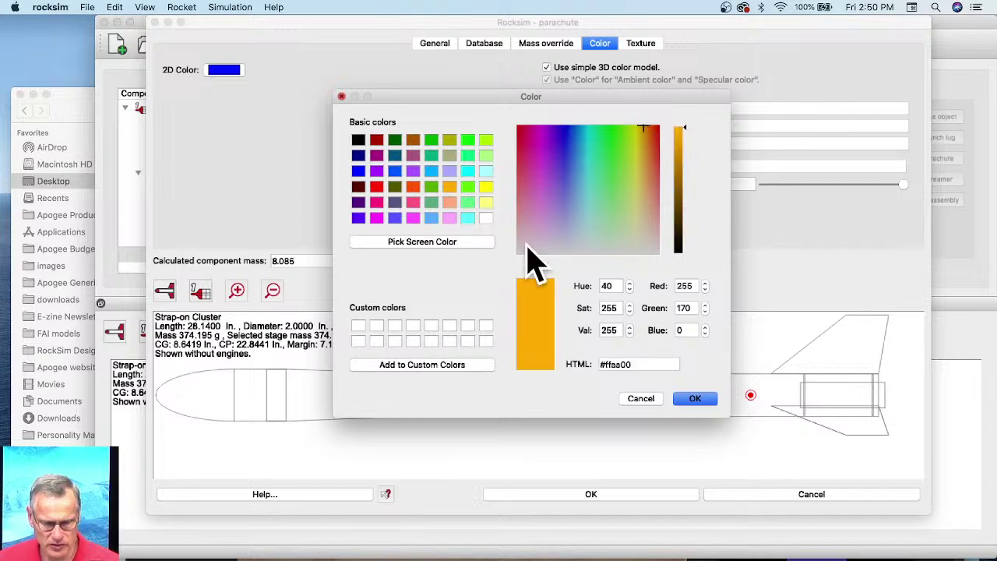
{"action": "left_click", "coordinate": [694, 399]}
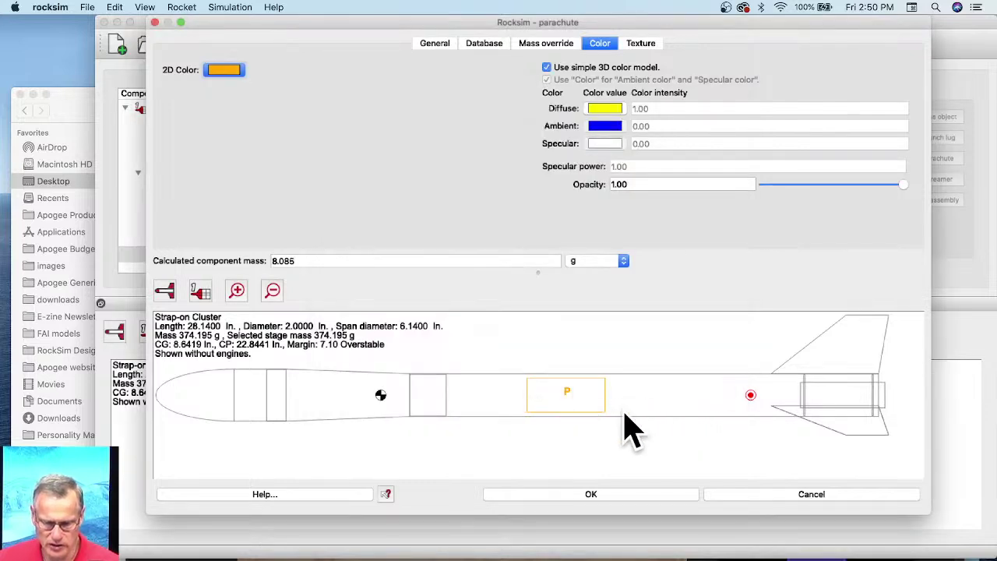
{"action": "left_click", "coordinate": [612, 502]}
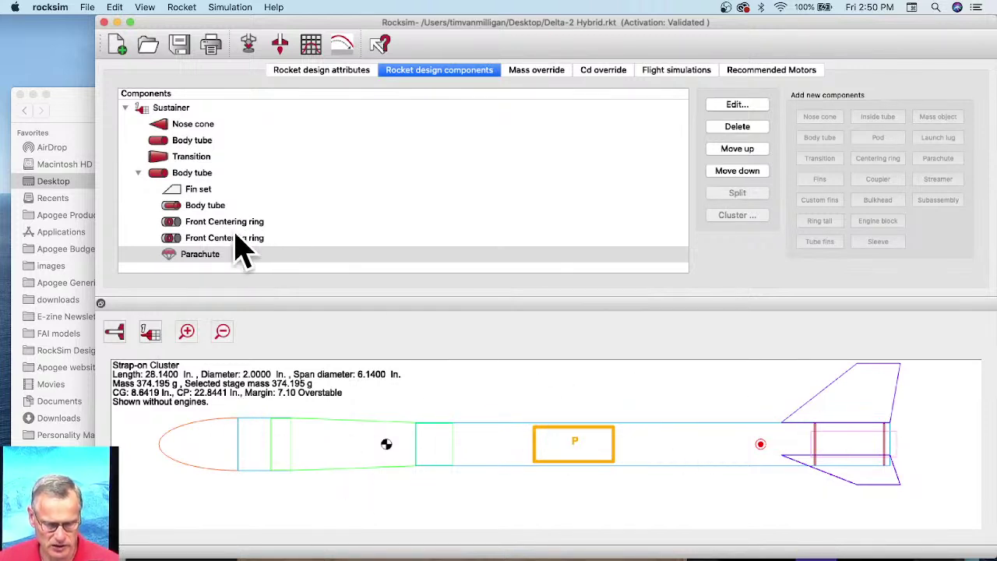
Prepare a simulation and load the Estes D12 engine into the 24 mm mount with a 7-second ejection delay
{"action": "left_click", "coordinate": [249, 45]}
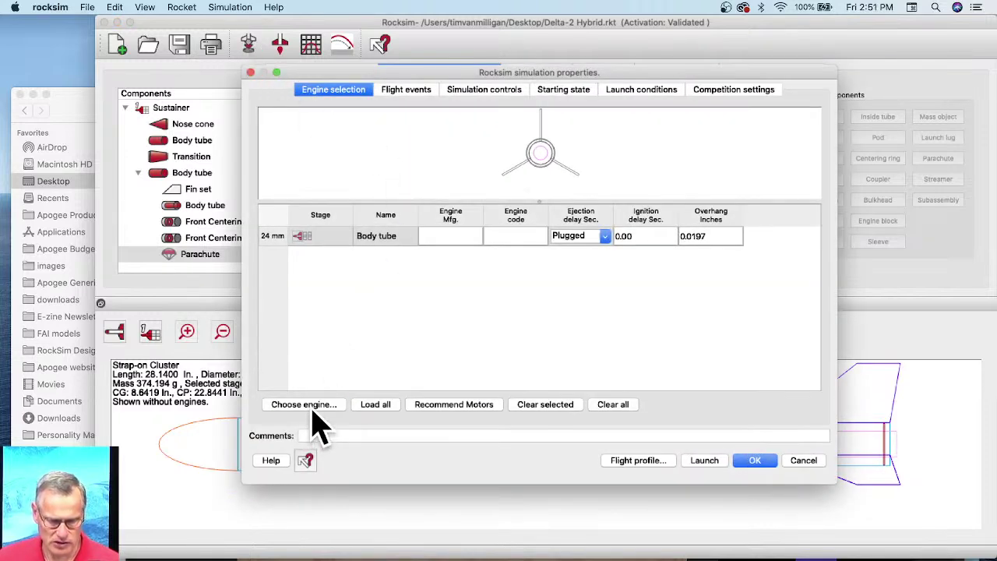
{"action": "left_click", "coordinate": [305, 405]}
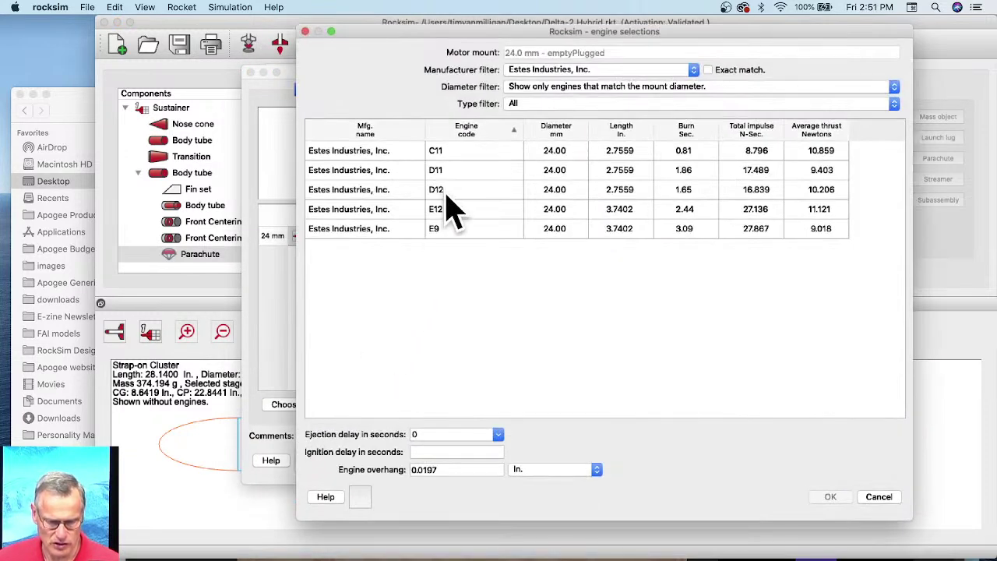
{"action": "left_click", "coordinate": [448, 194]}
{"action": "left_click", "coordinate": [499, 435]}
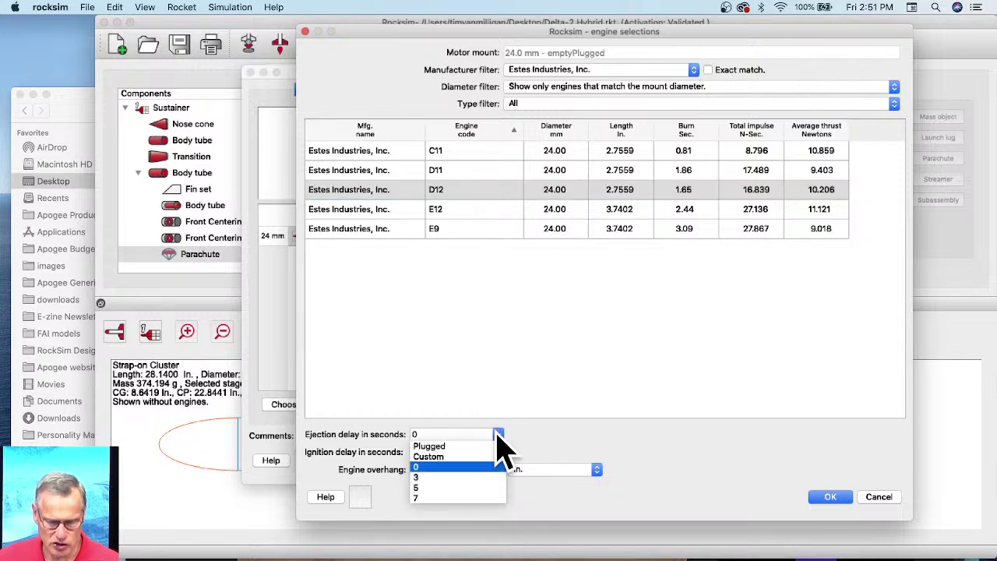
{"action": "left_click", "coordinate": [450, 499]}
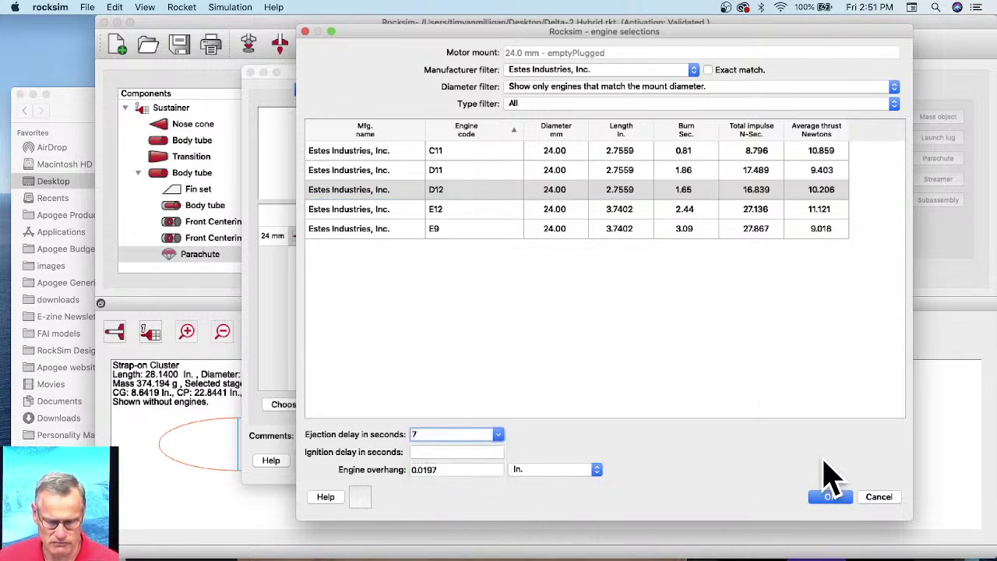
{"action": "left_click", "coordinate": [835, 498]}
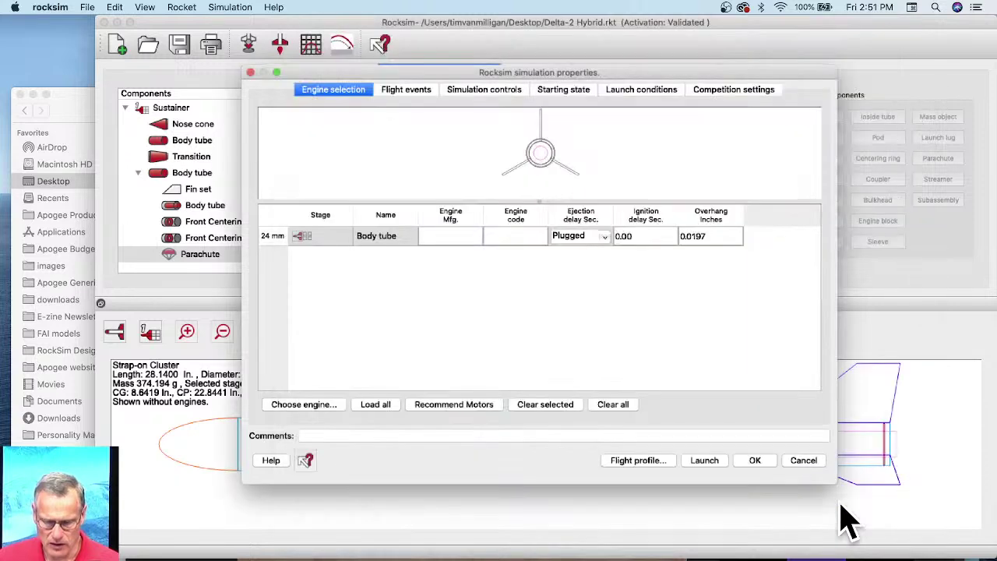
Check the flight events and starting state, and set both low and high wind speeds to 6 MPH in the launch conditions
{"action": "left_click", "coordinate": [405, 92]}
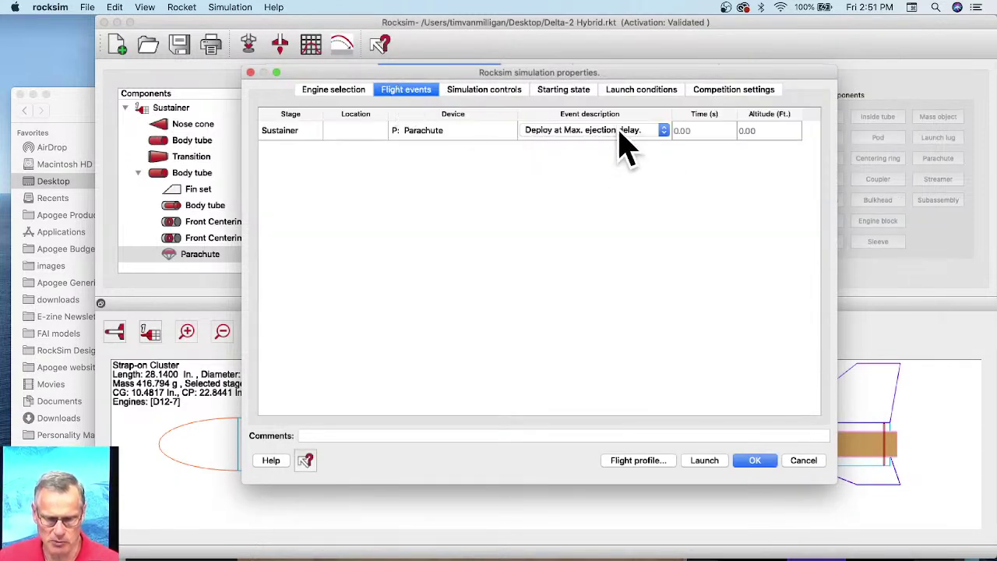
{"action": "left_click", "coordinate": [564, 90]}
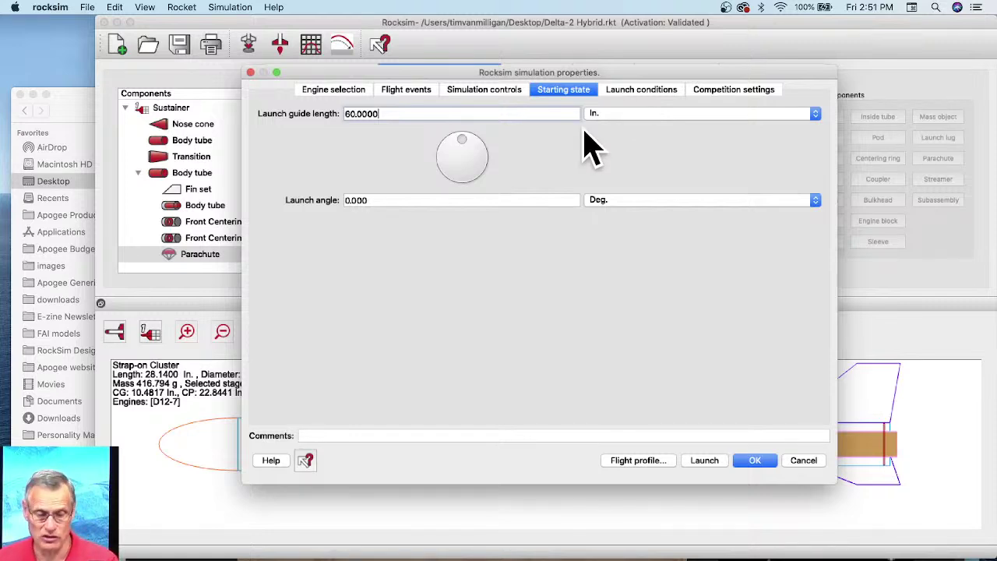
{"action": "left_click", "coordinate": [638, 90]}
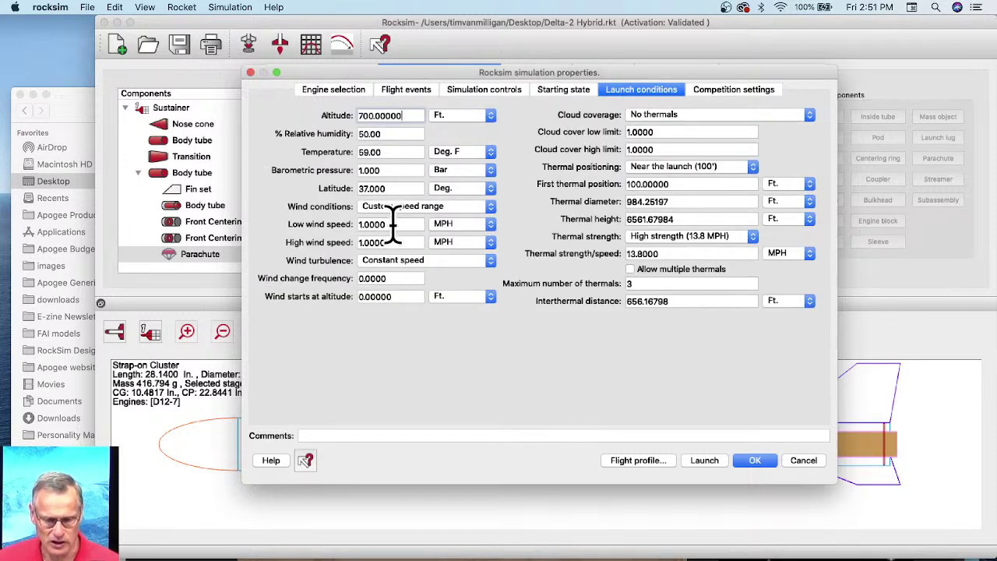
{"action": "left_click_drag", "start_coordinate": [393, 223], "coordinate": [335, 223]}
{"action": "type", "text": "6"}
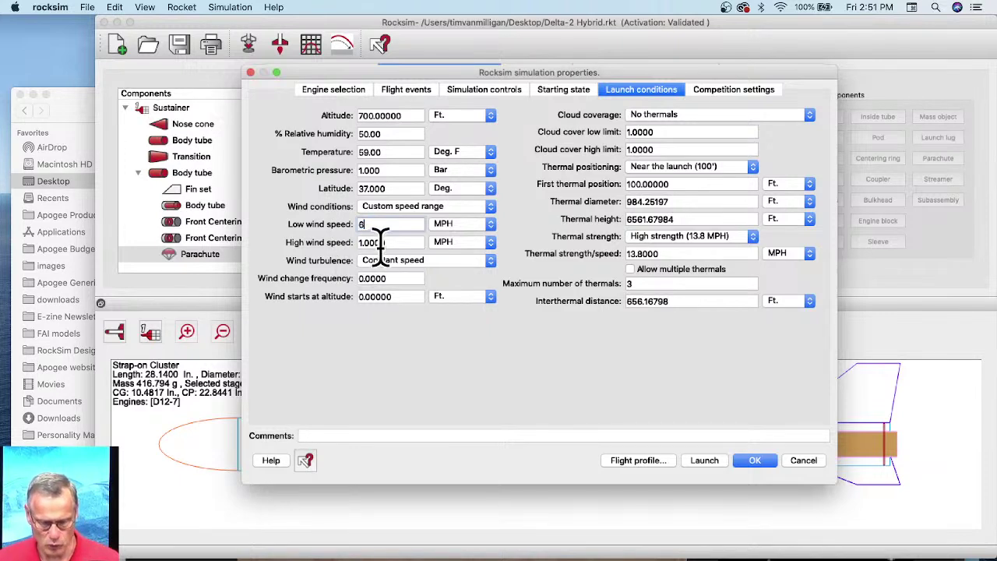
{"action": "key", "text": "Tab"}
{"action": "type", "text": "6"}
{"action": "key", "text": "Tab"}
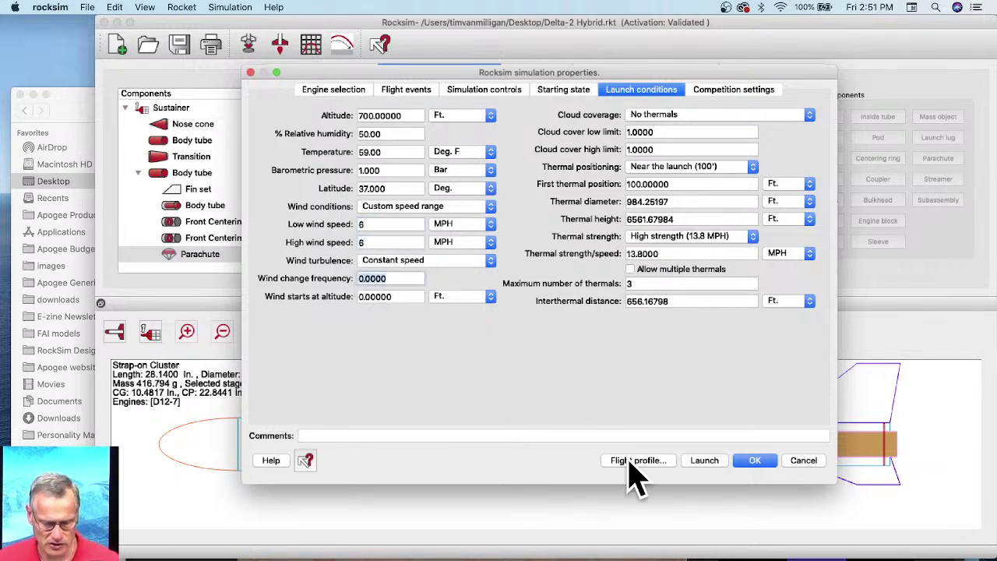
Run the flight simulation with the D12-7 engine, play its 2D flight profile, and close the profile
{"action": "left_click", "coordinate": [631, 461]}
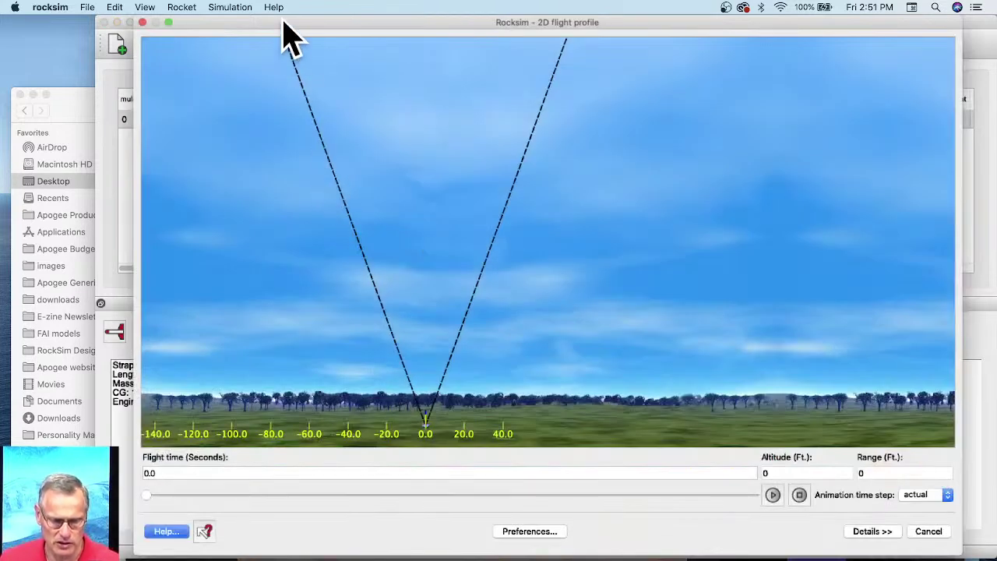
{"action": "left_click_drag", "start_coordinate": [285, 22], "coordinate": [218, 19]}
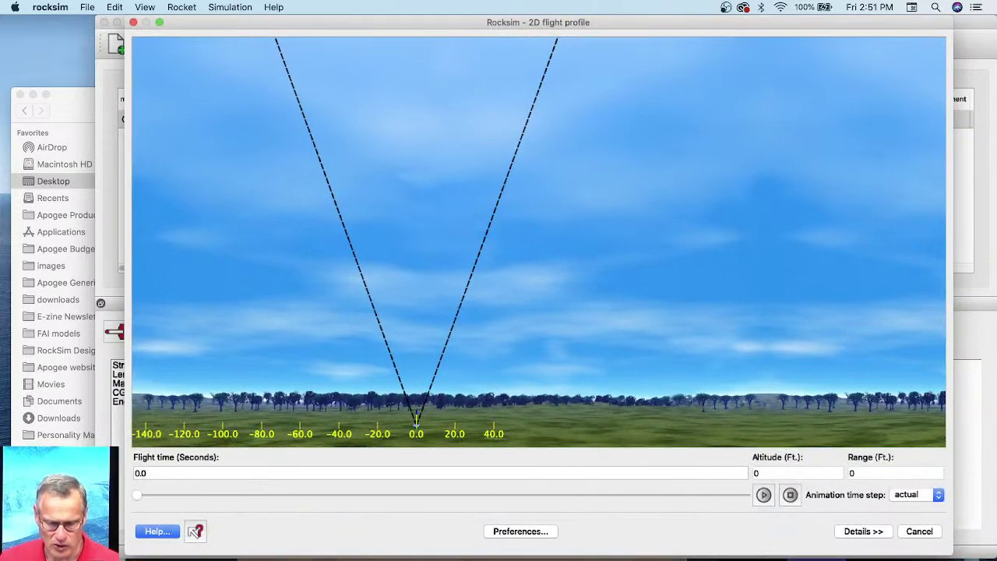
{"action": "left_click", "coordinate": [763, 494]}
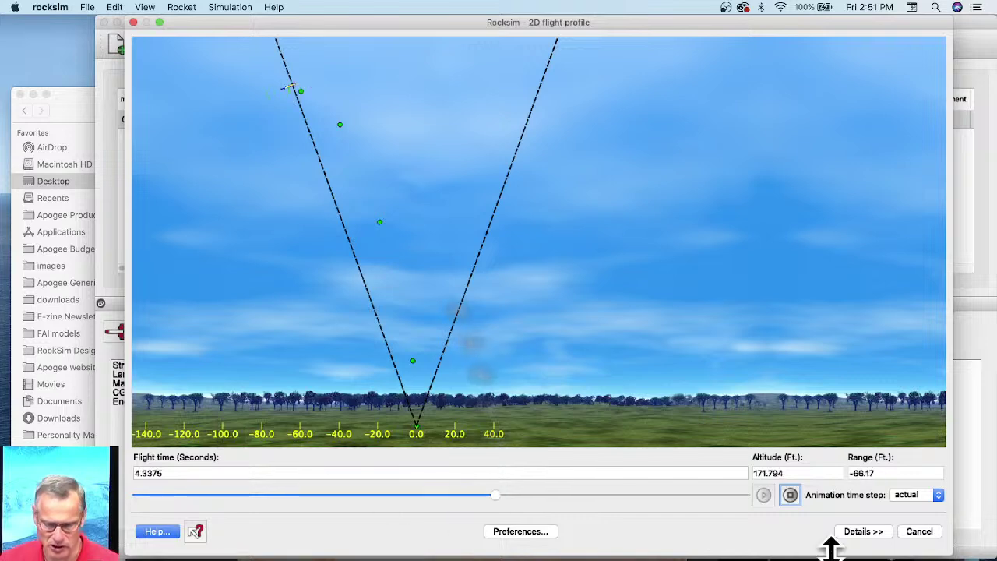
{"action": "left_click", "coordinate": [935, 531]}
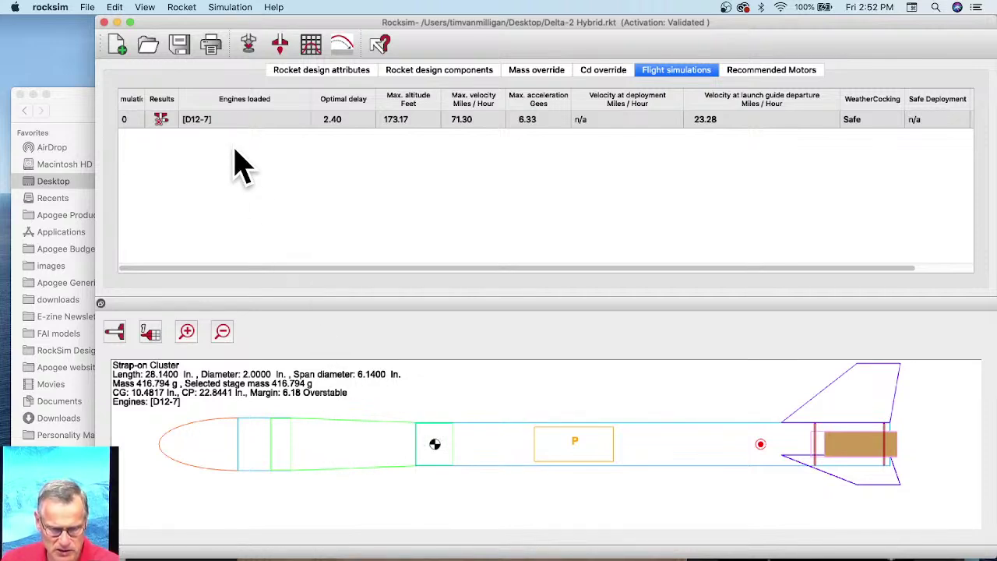
Change the transition's construction to hollow with a 0.05 in. wall thickness and accept the component
{"action": "left_click", "coordinate": [404, 81]}
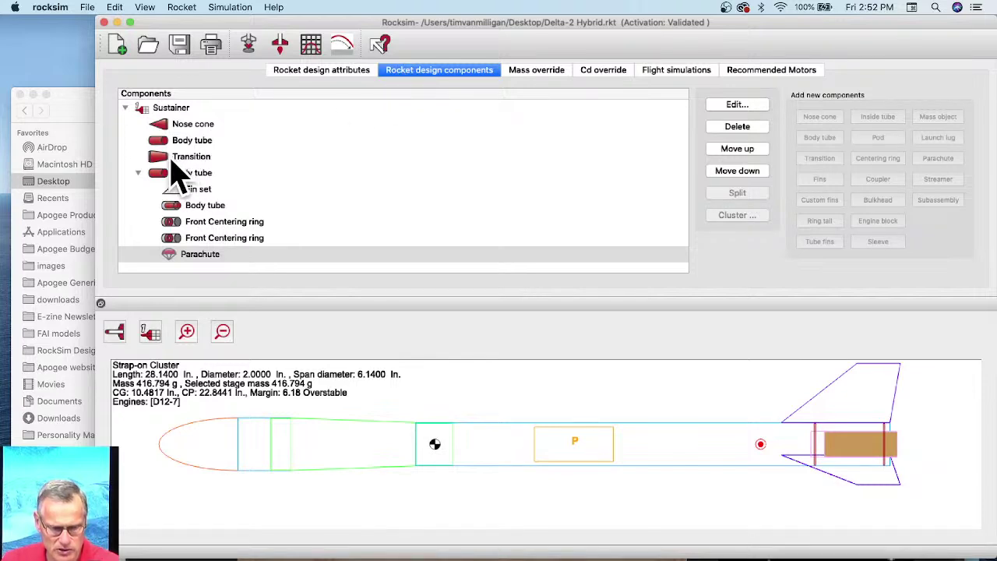
{"action": "left_click", "coordinate": [203, 158]}
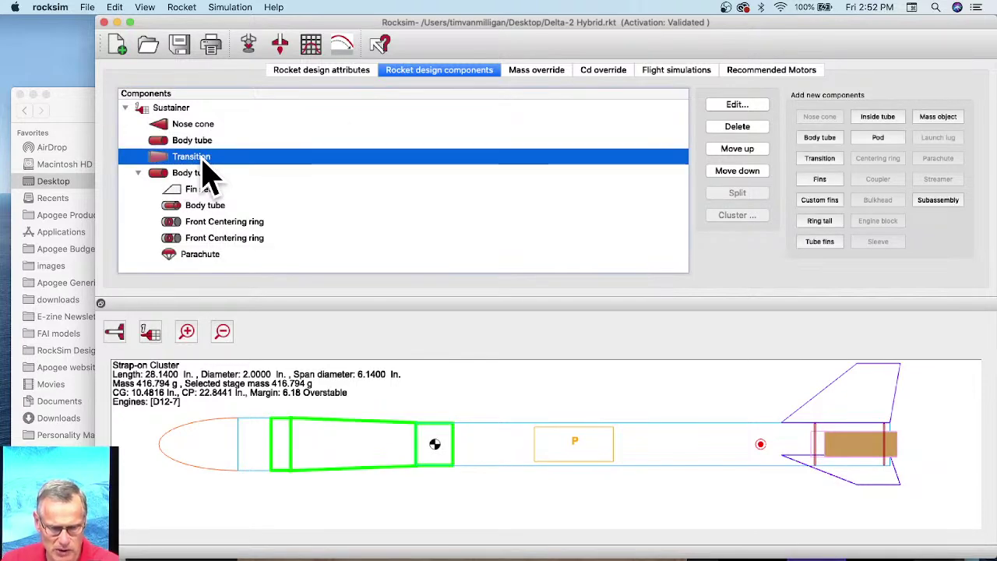
{"action": "double_click", "coordinate": [202, 159]}
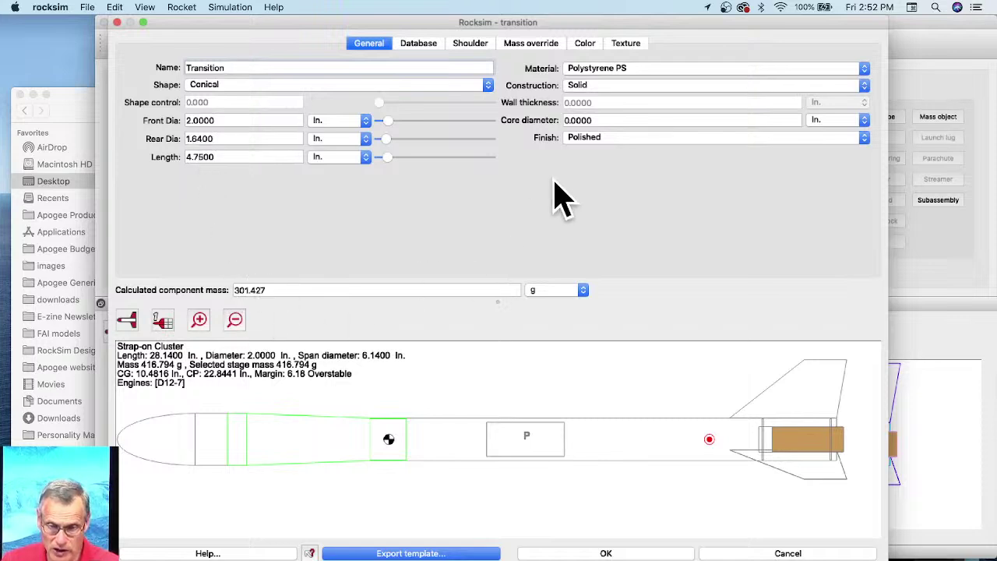
{"action": "left_click", "coordinate": [598, 85]}
{"action": "left_click", "coordinate": [605, 100]}
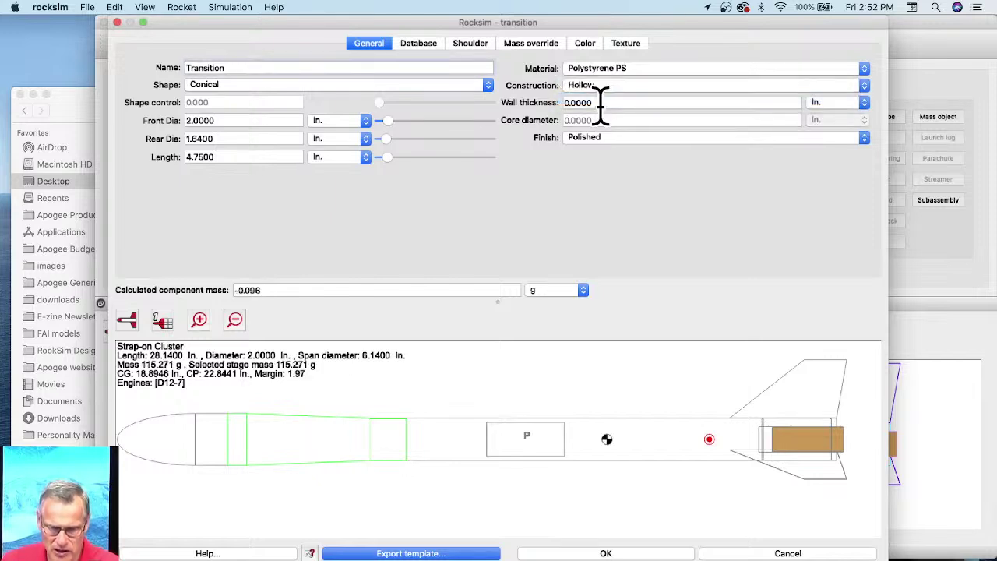
{"action": "left_click", "coordinate": [599, 102]}
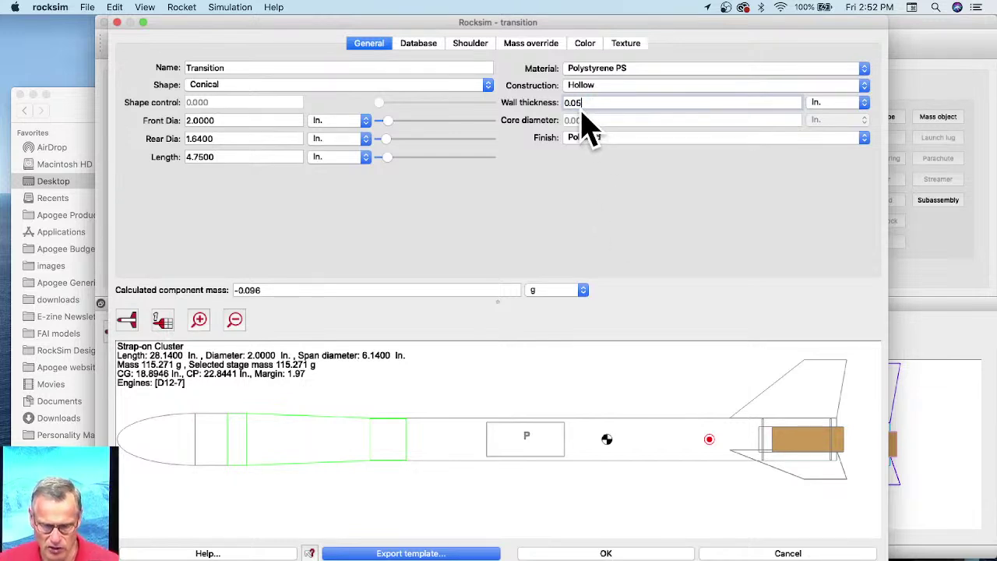
{"action": "key", "text": "Tab"}
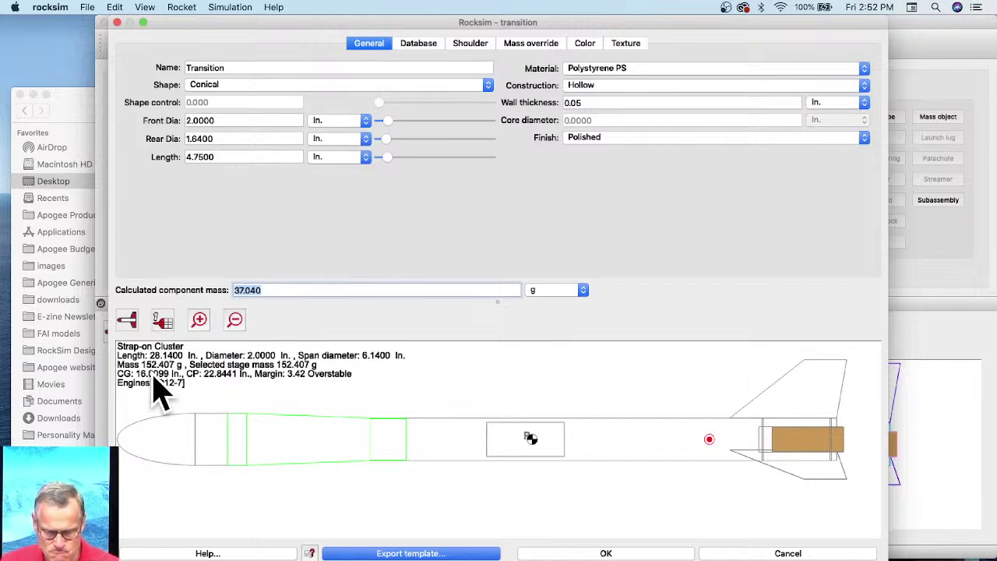
{"action": "left_click", "coordinate": [595, 553]}
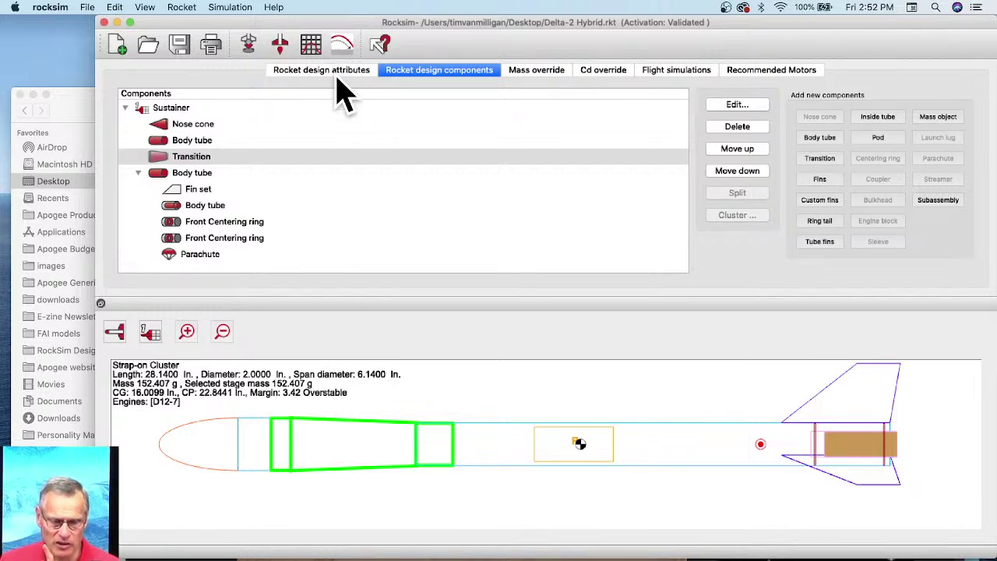
Run a new simulation with the same D12-7 engine, review its 2D flight profile through to landing, and close it
{"action": "left_click", "coordinate": [249, 51]}
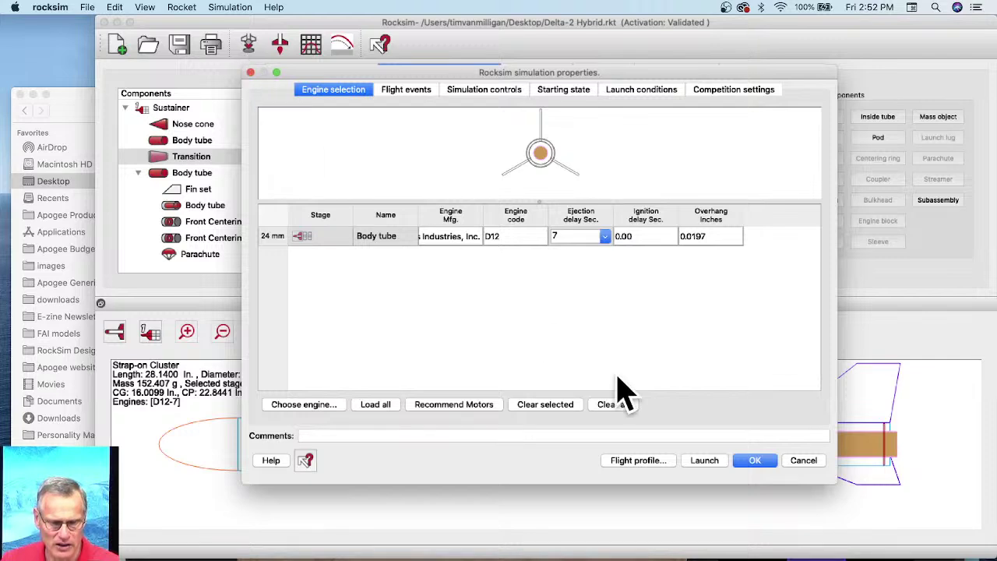
{"action": "left_click", "coordinate": [634, 460]}
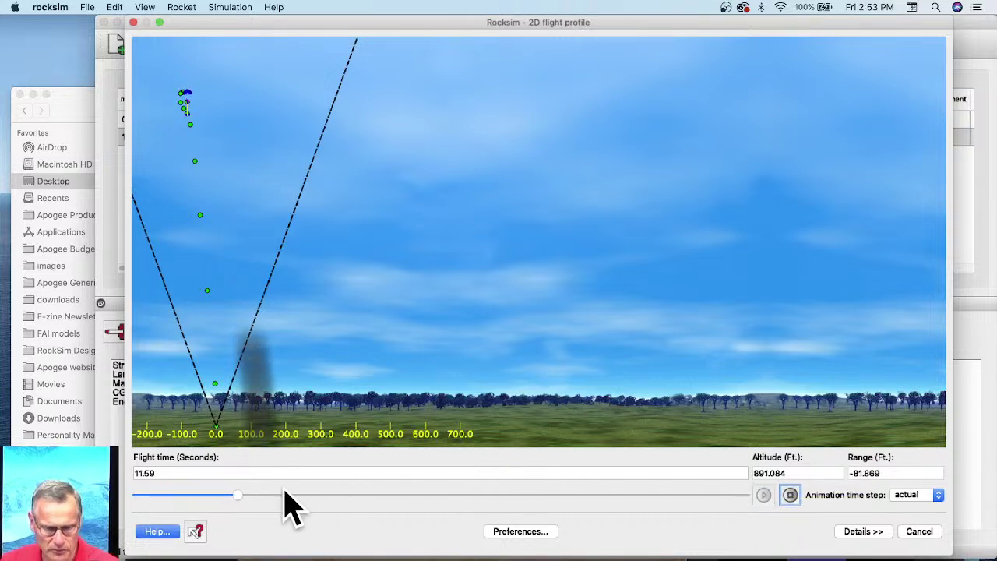
{"action": "left_click_drag", "start_coordinate": [273, 495], "coordinate": [763, 537]}
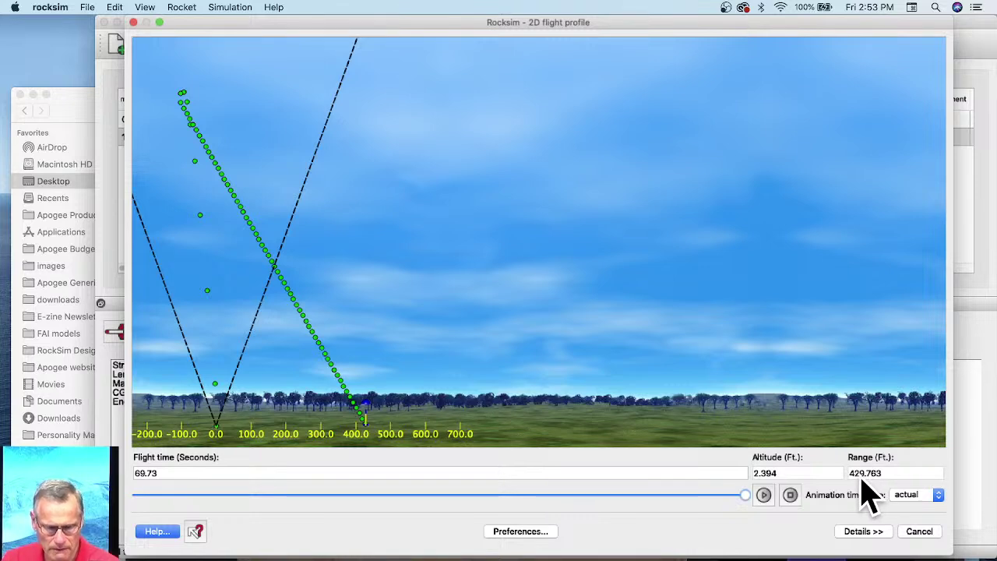
{"action": "left_click", "coordinate": [921, 532]}
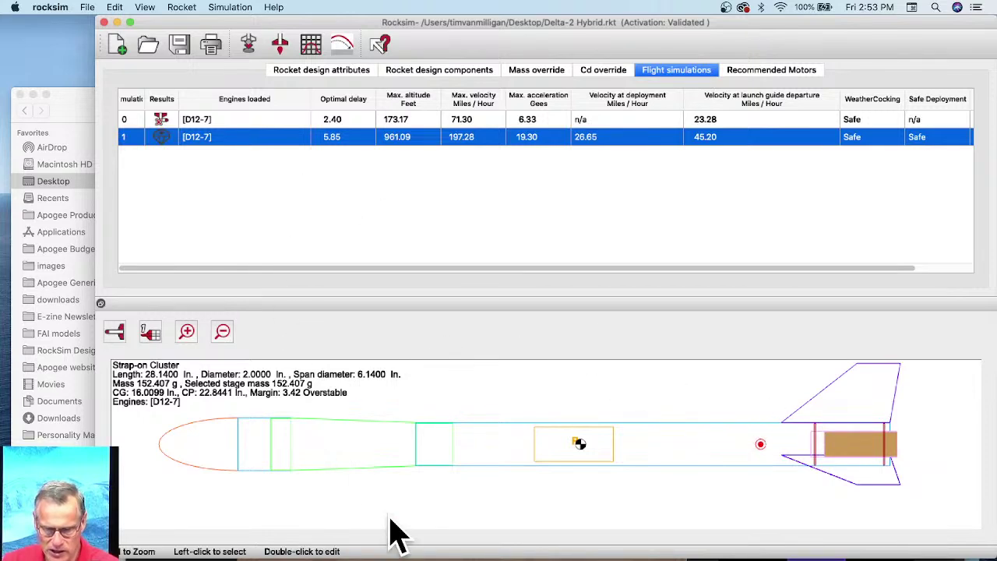
Switch to Safari, enlarge the reference rocket photo on Imgur, and open apogeerockets.com in a new tab
{"action": "key", "text": "super+Tab"}
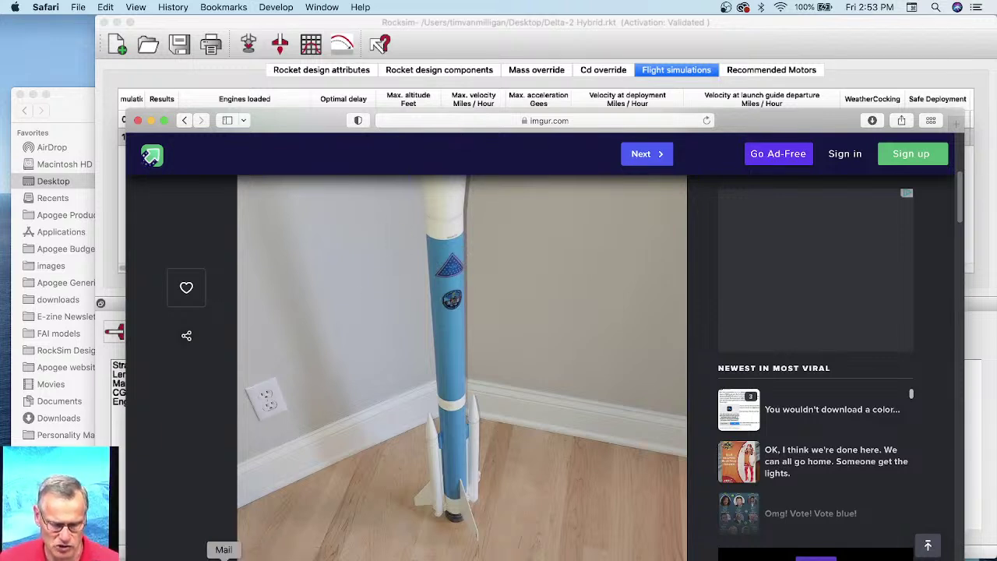
{"action": "left_click", "coordinate": [366, 315]}
{"action": "left_click_drag", "start_coordinate": [301, 121], "coordinate": [293, 28]}
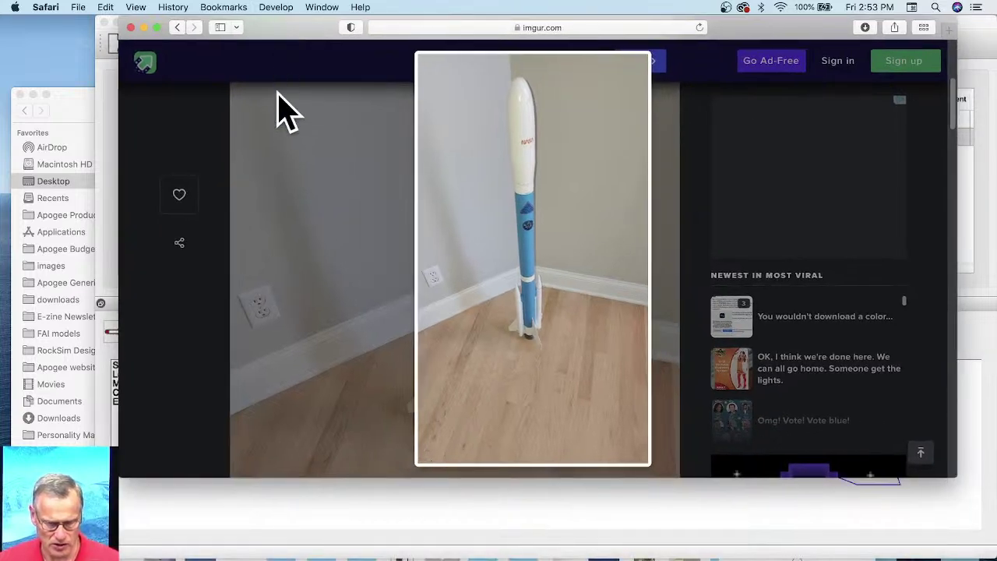
{"action": "key", "text": "super+t"}
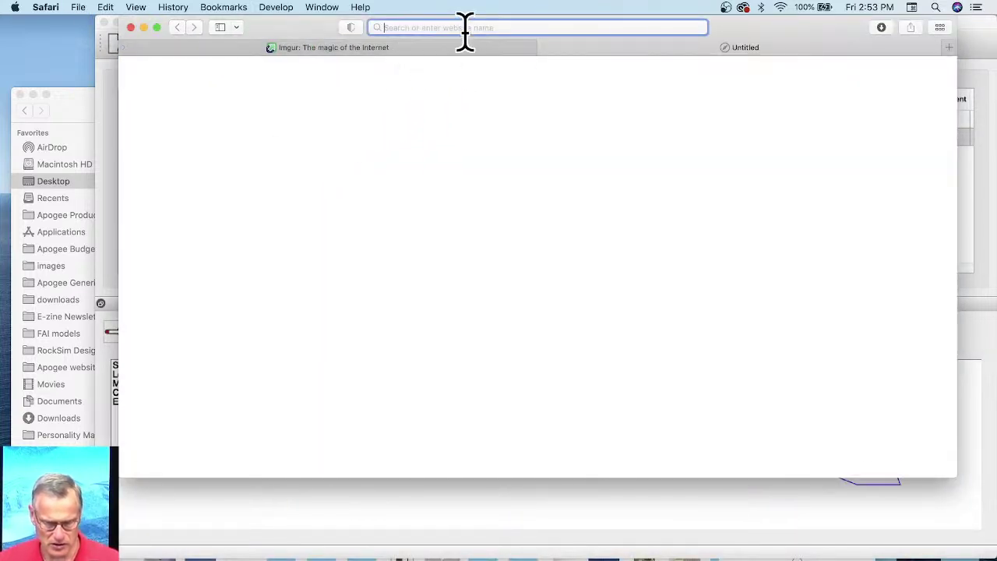
{"action": "type", "text": "apogeerockets.com"}
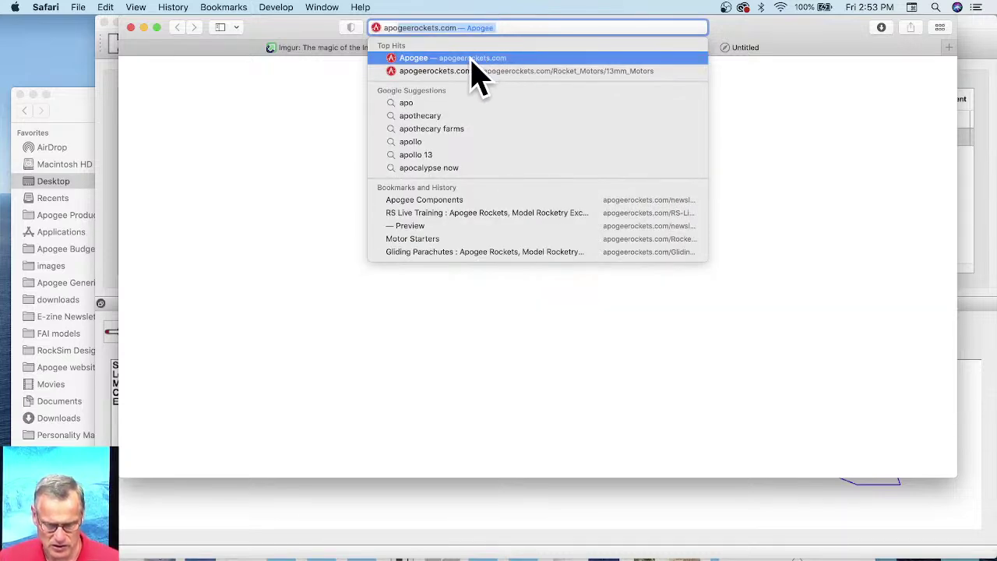
{"action": "left_click", "coordinate": [471, 59]}
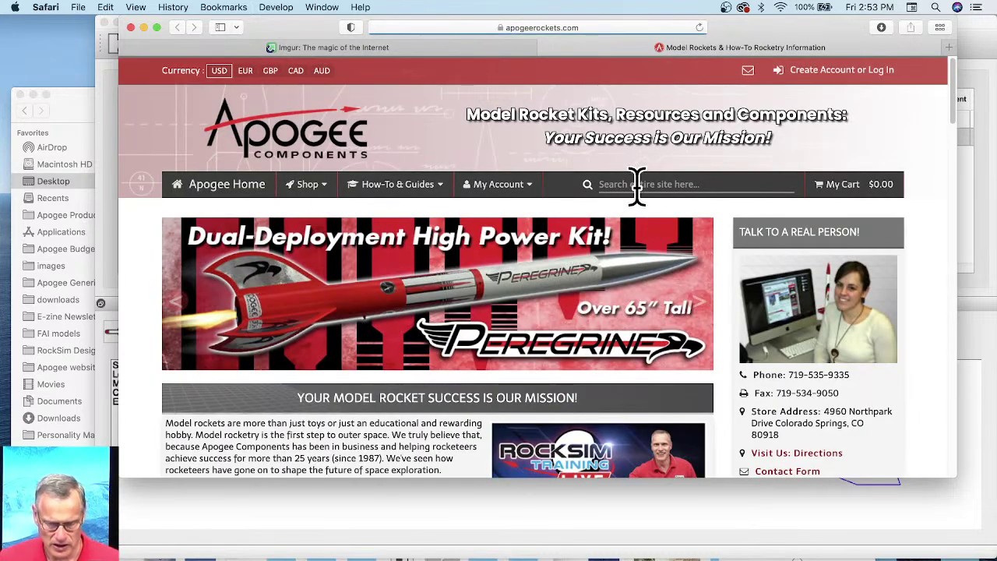
Search the Apogee site for "strap-on", examine the Strap-on Booster Pods picture against the reference photo, and return to RockSim
{"action": "left_click", "coordinate": [637, 185]}
{"action": "type", "text": "strap-"}
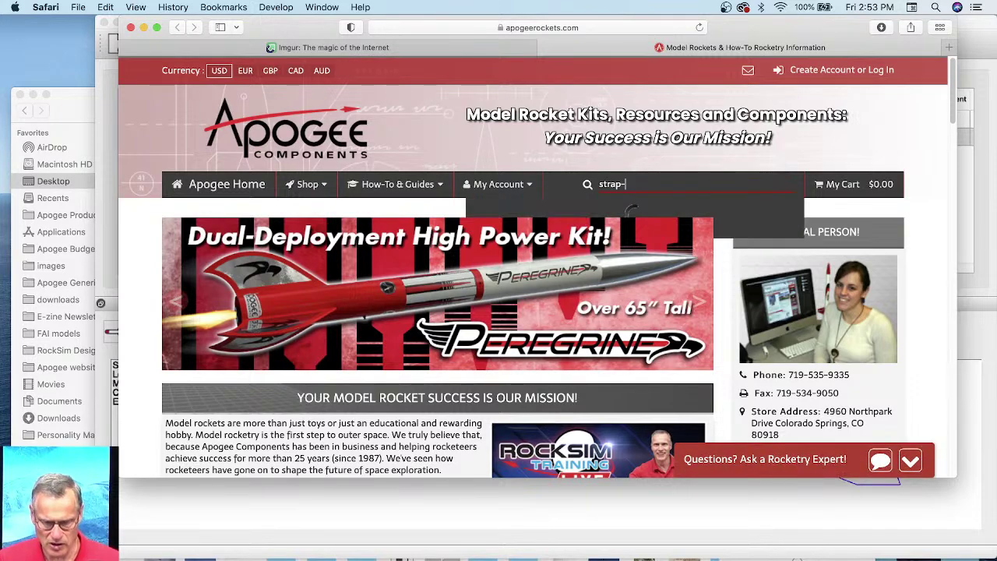
{"action": "type", "text": "on"}
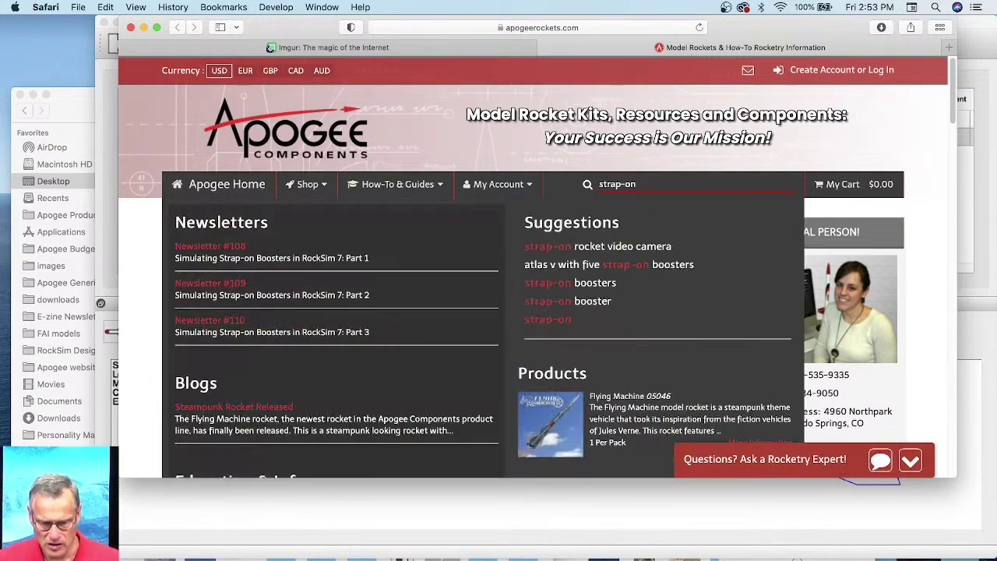
{"action": "scroll", "coordinate": [663, 363], "scroll_direction": "down", "scroll_amount": 10}
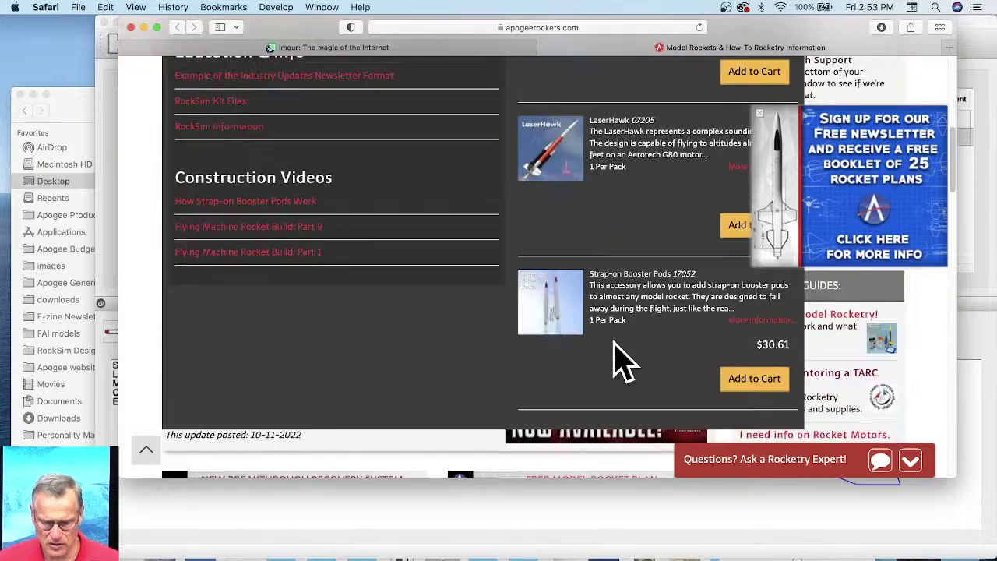
{"action": "left_click", "coordinate": [554, 305]}
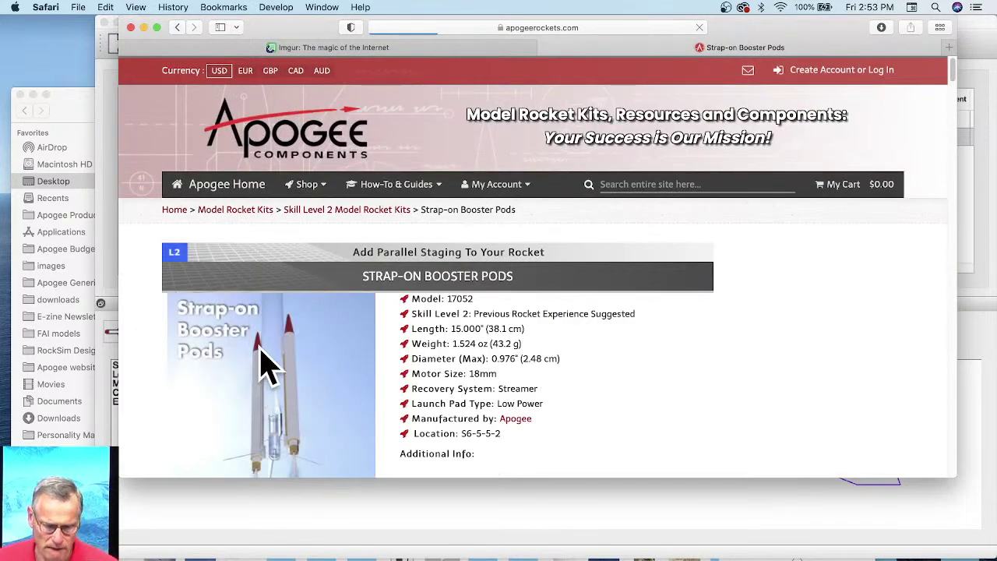
{"action": "scroll", "coordinate": [278, 361], "scroll_direction": "down", "scroll_amount": 2}
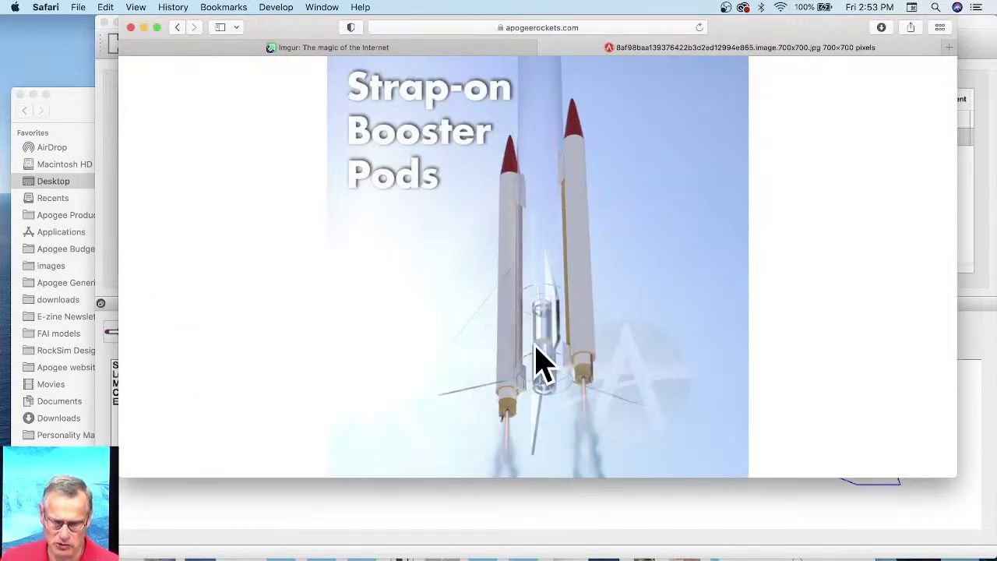
{"action": "left_click", "coordinate": [355, 51]}
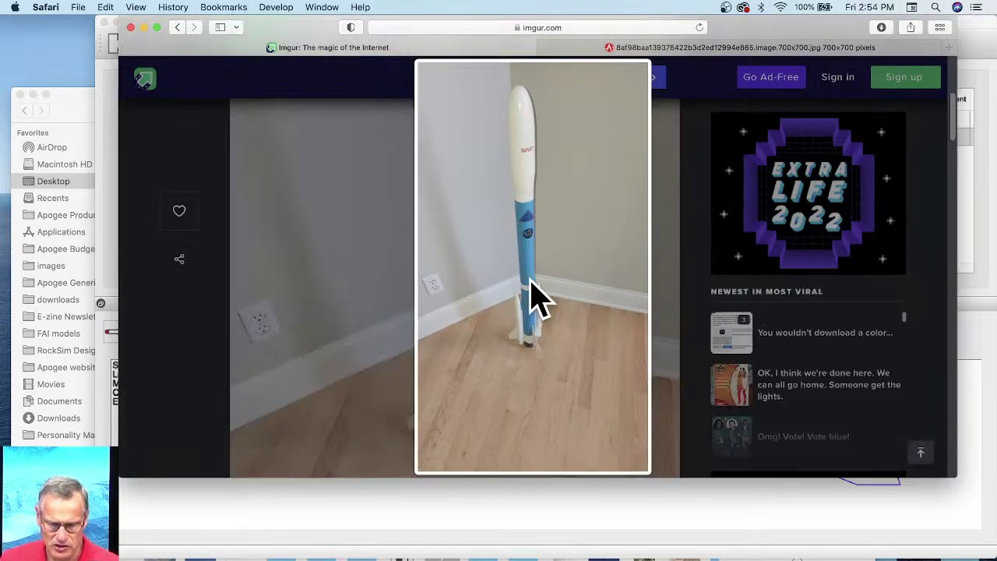
{"action": "left_click", "coordinate": [403, 521]}
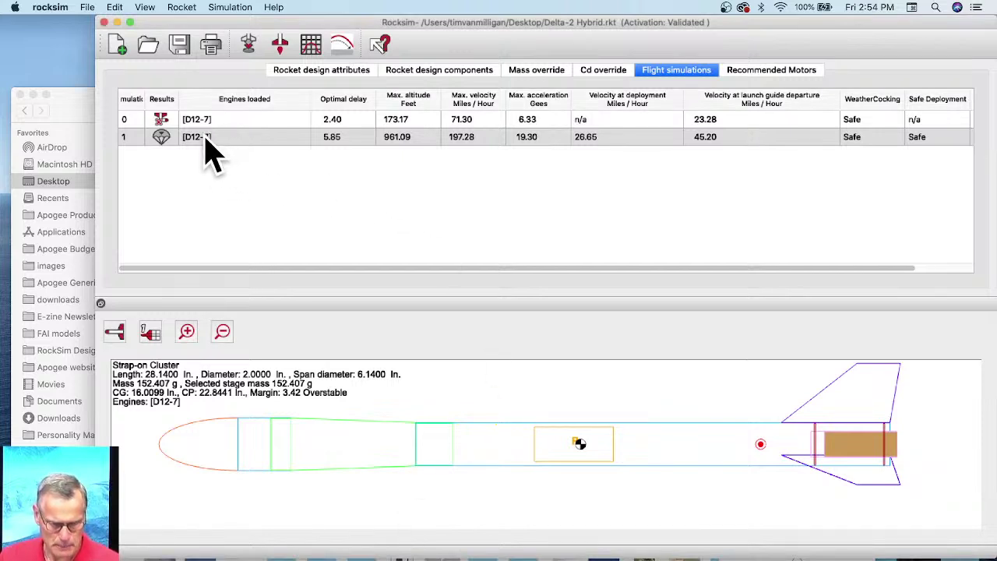
Add an external pod named "Stap-on Booster Pod" to the lower body tube, located 8.375 in. from the tube's front
{"action": "left_click", "coordinate": [464, 74]}
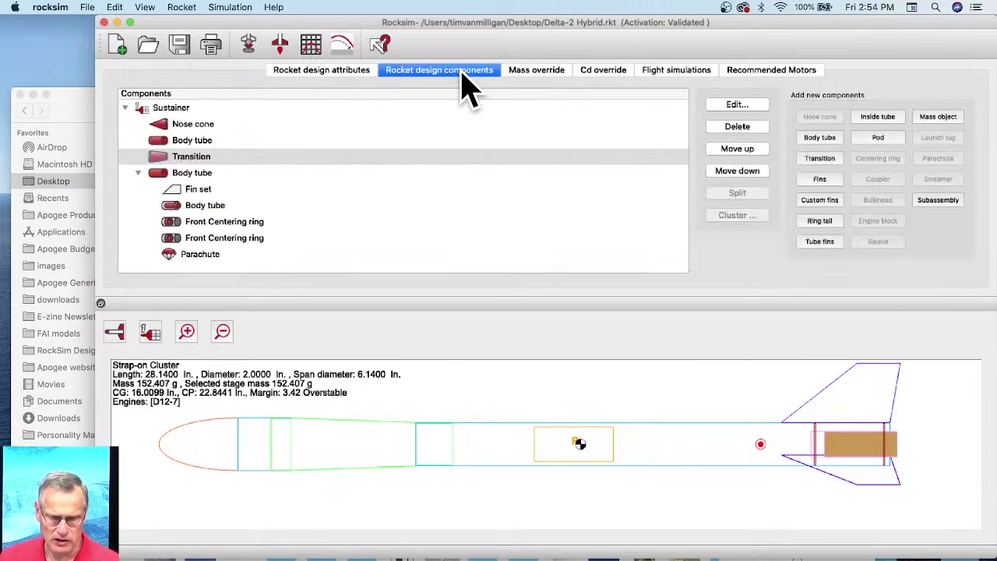
{"action": "left_click", "coordinate": [175, 177]}
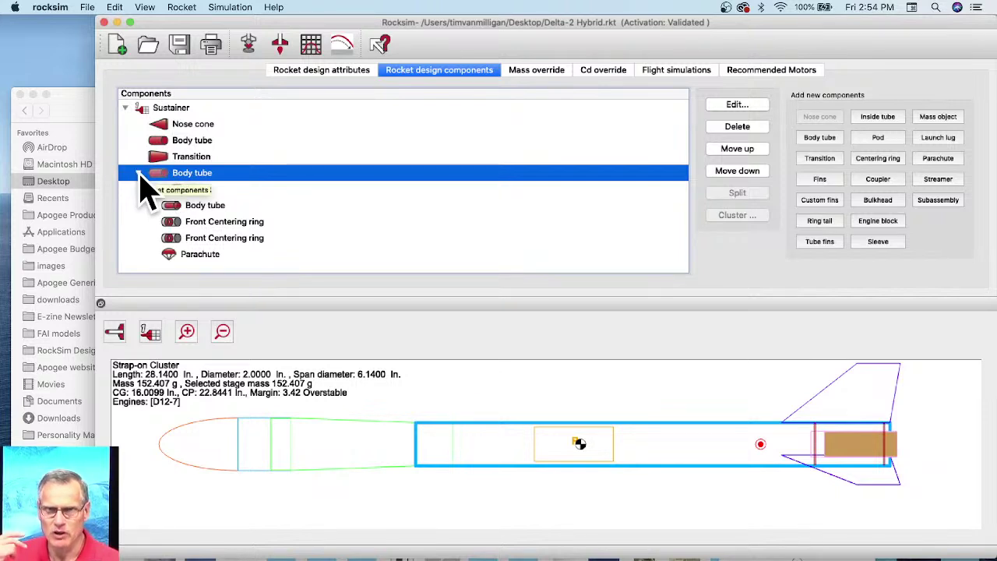
{"action": "left_click", "coordinate": [878, 140]}
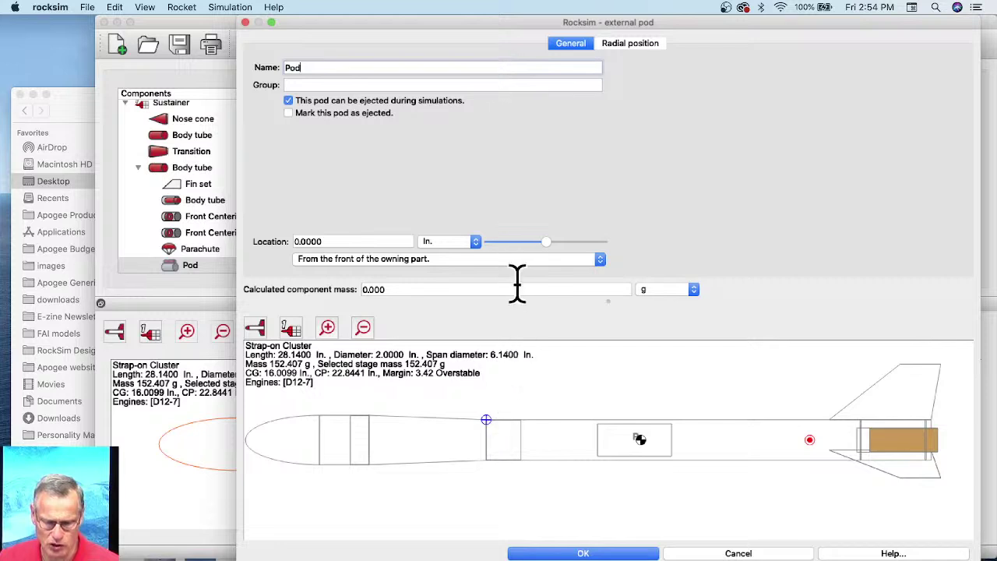
{"action": "left_click_drag", "start_coordinate": [548, 247], "coordinate": [588, 248]}
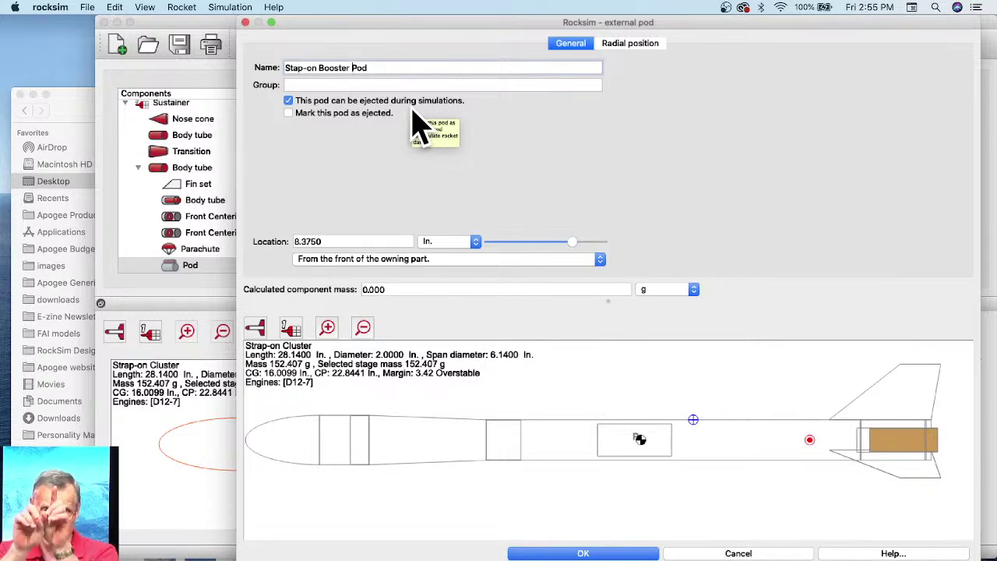
{"action": "left_click", "coordinate": [583, 553]}
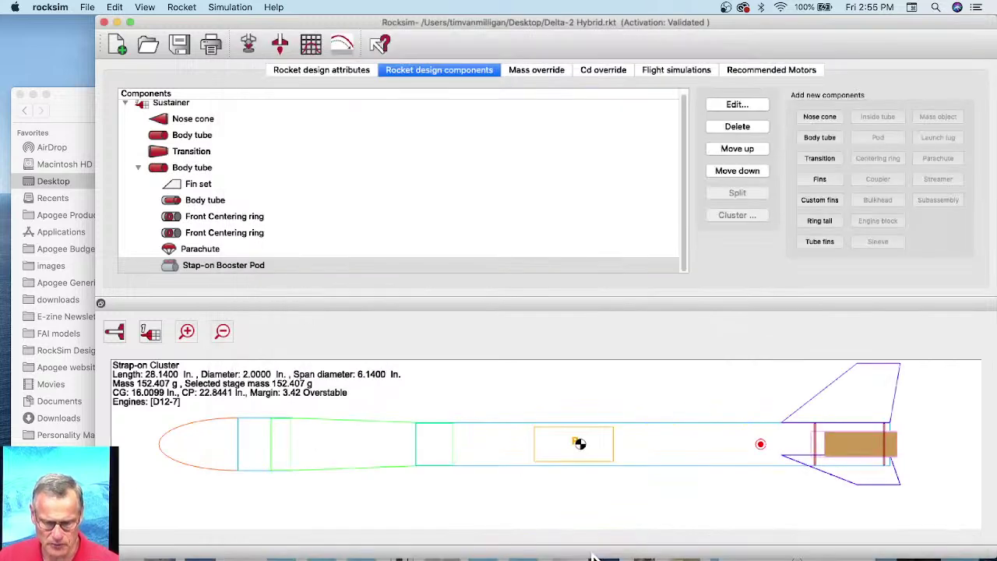
Add the Apogee PNC-24A nose cone (part 20000) from the database to the strap-on booster pod
{"action": "left_click", "coordinate": [224, 265]}
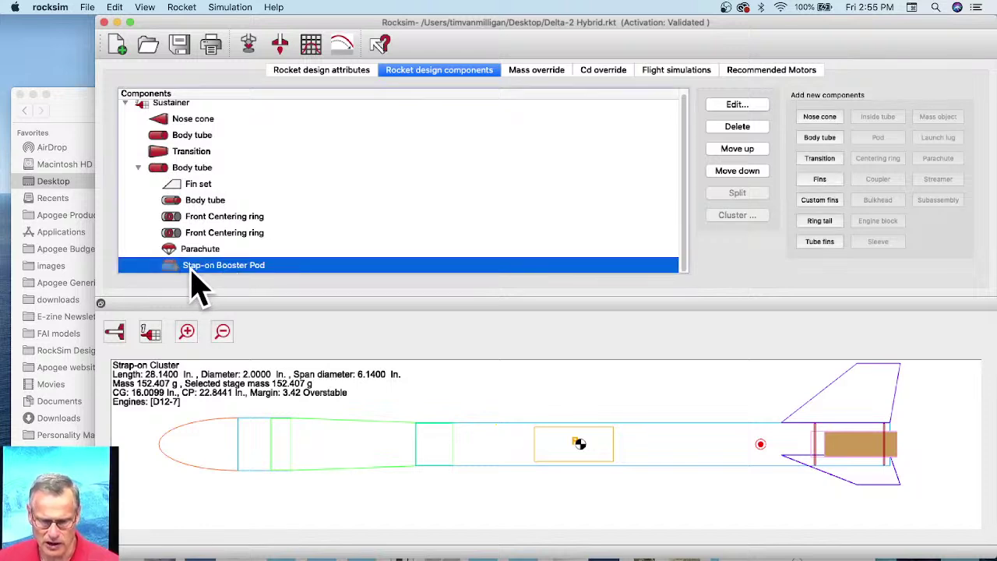
{"action": "left_click", "coordinate": [826, 117]}
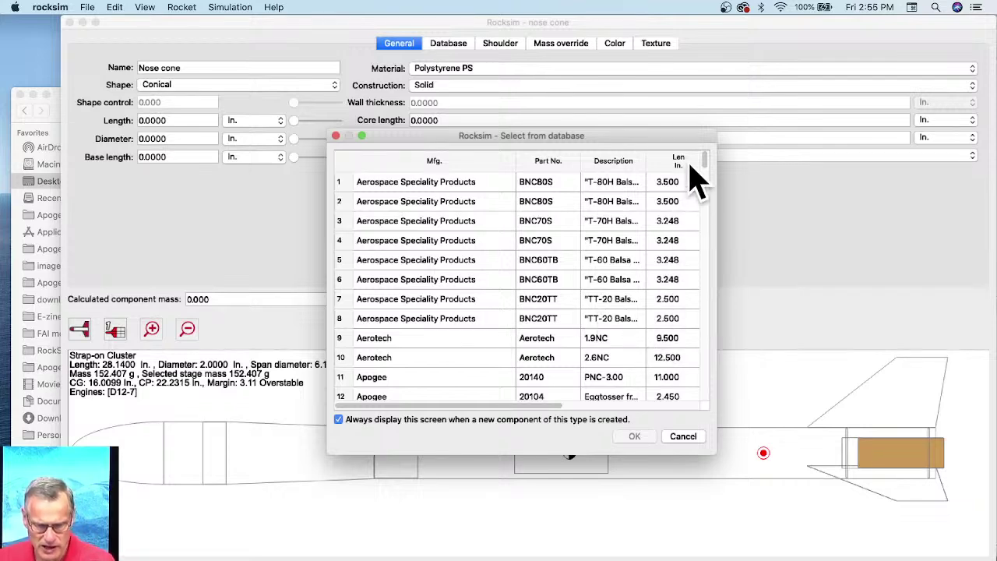
{"action": "left_click_drag", "start_coordinate": [704, 156], "coordinate": [706, 179]}
{"action": "left_click", "coordinate": [596, 319]}
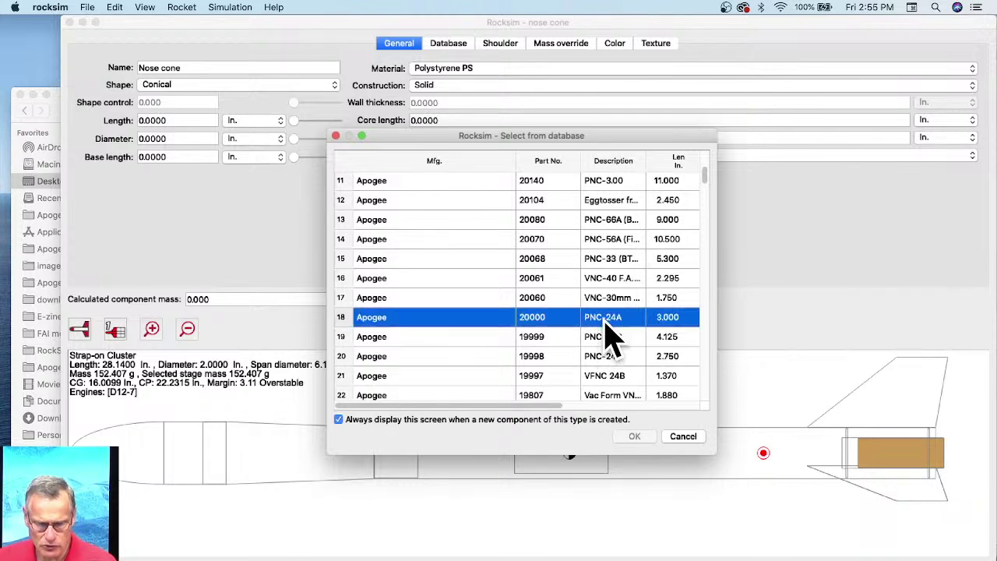
{"action": "left_click", "coordinate": [623, 440]}
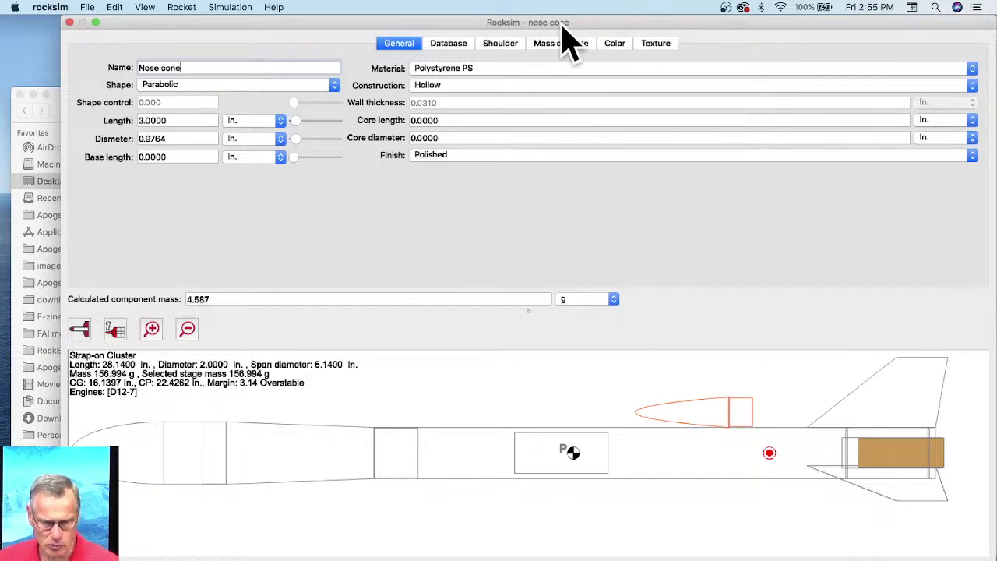
Set the diffuse color of the pod's nose cone to red
{"action": "left_click", "coordinate": [615, 43]}
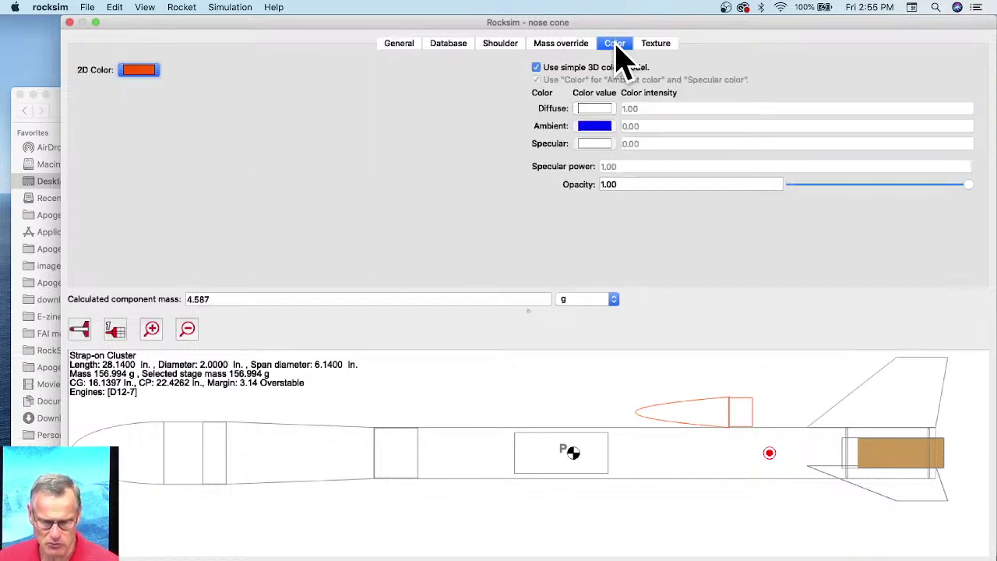
{"action": "left_click", "coordinate": [608, 110]}
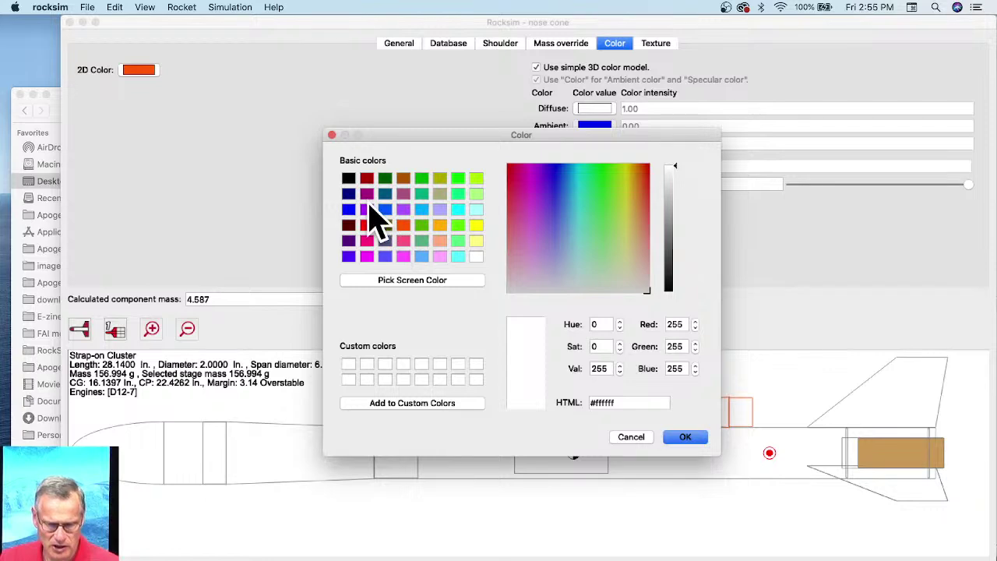
{"action": "left_click", "coordinate": [366, 225]}
{"action": "left_click", "coordinate": [681, 437]}
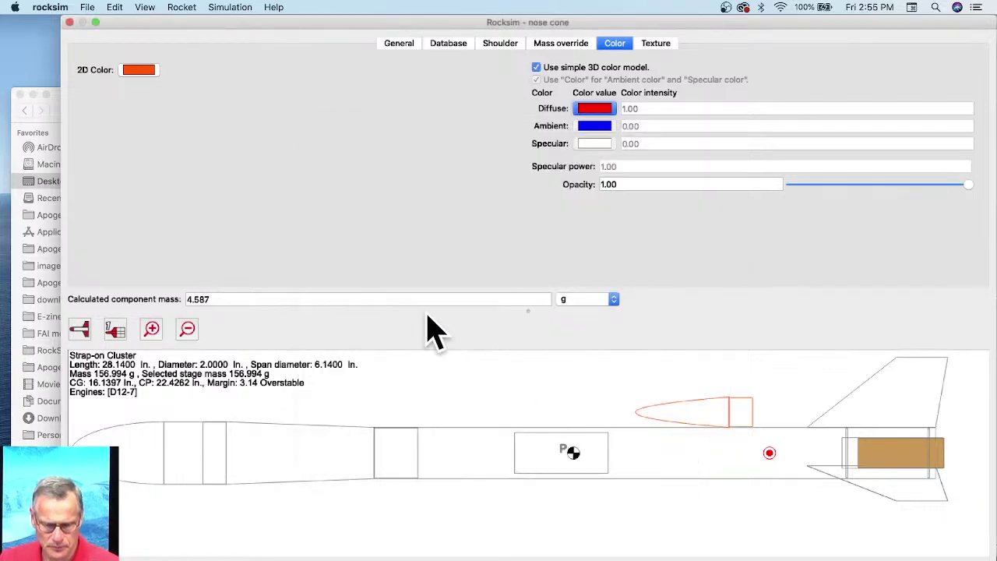
Try a yellow 2D color (#ecff40) for the pod's nose cone
{"action": "left_click", "coordinate": [142, 71]}
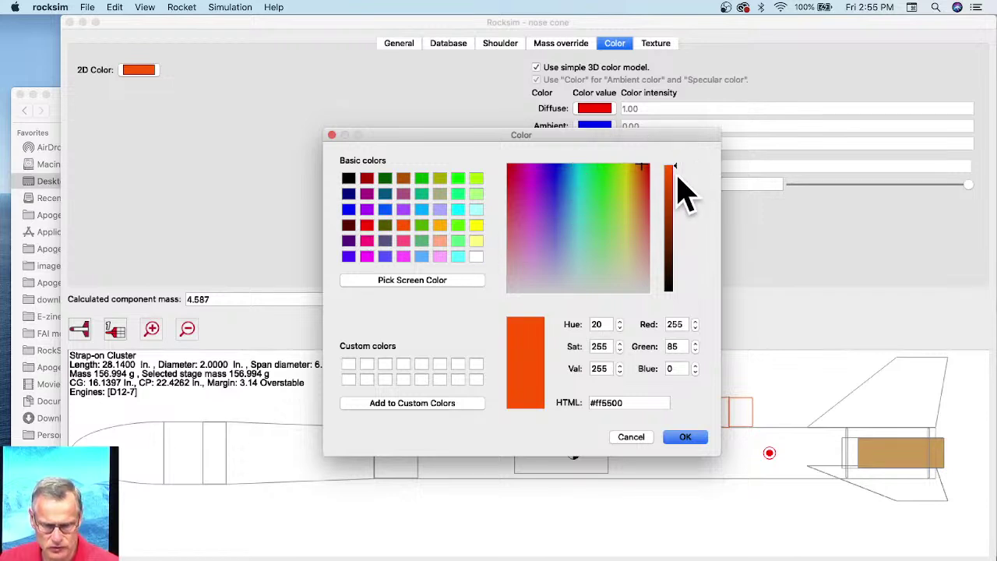
{"action": "left_click", "coordinate": [622, 195]}
{"action": "left_click", "coordinate": [681, 437]}
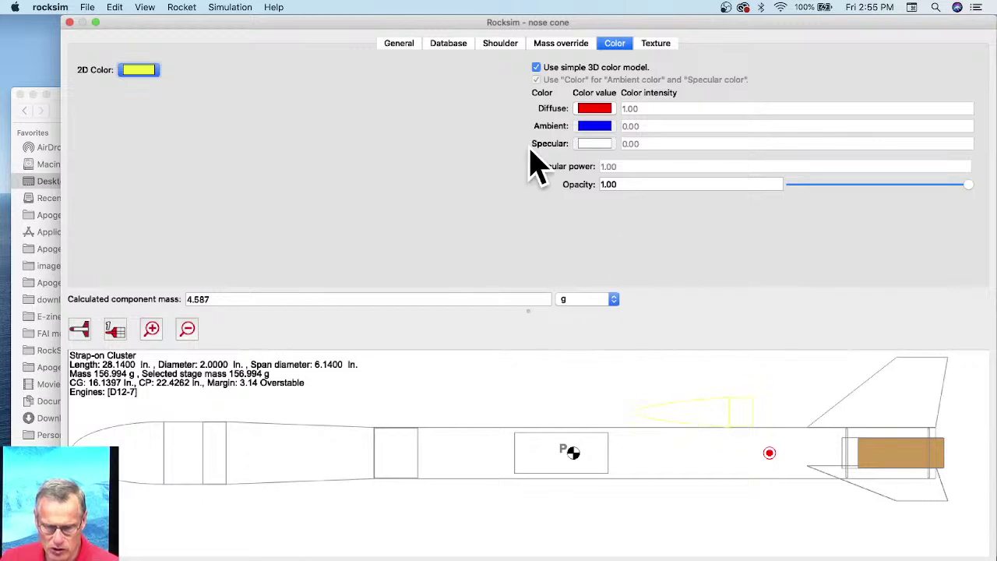
Set the 2D color of the pod's nose cone to pale green and accept the component
{"action": "left_click", "coordinate": [138, 72]}
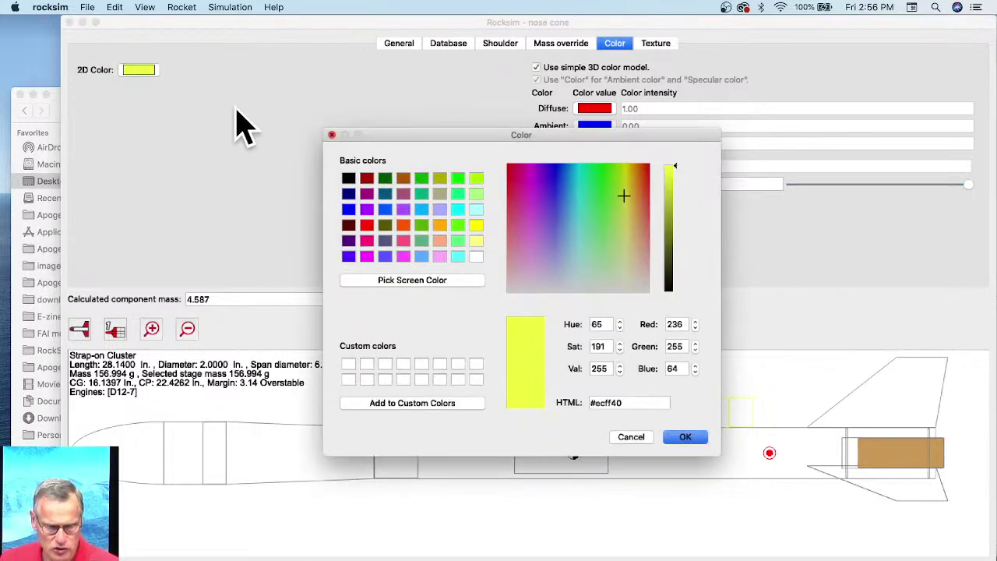
{"action": "left_click", "coordinate": [634, 216]}
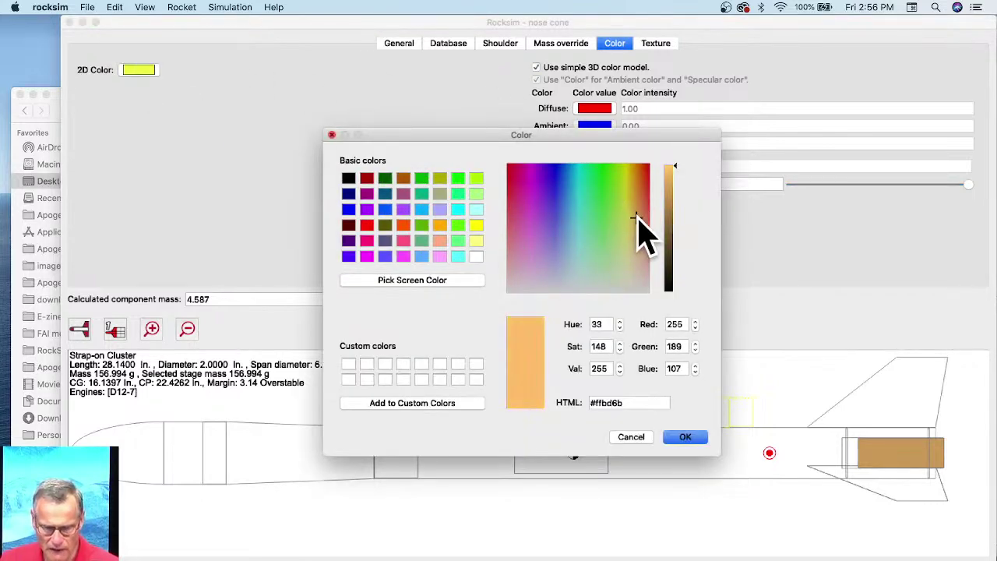
{"action": "left_click", "coordinate": [607, 259]}
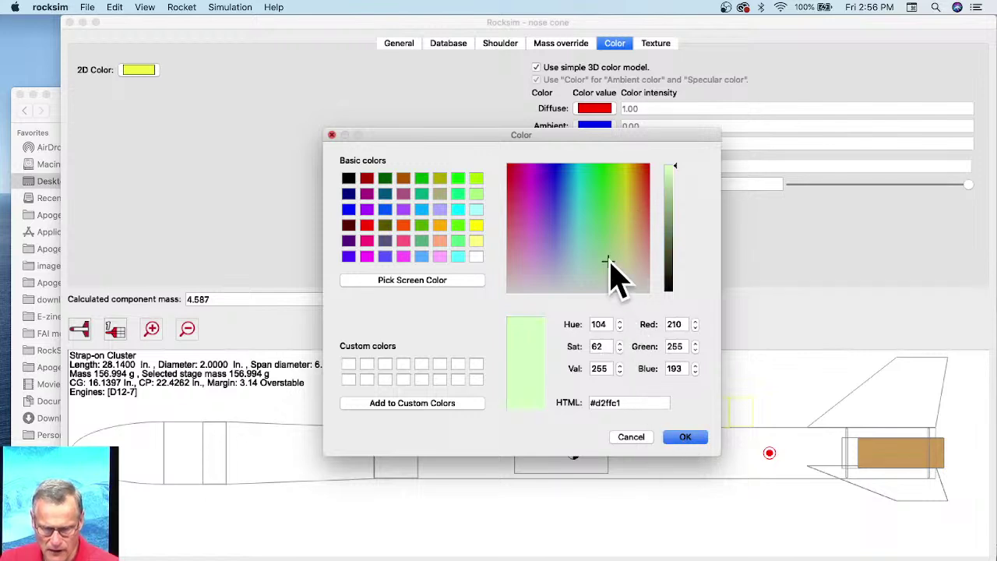
{"action": "left_click", "coordinate": [602, 254]}
{"action": "left_click", "coordinate": [683, 437]}
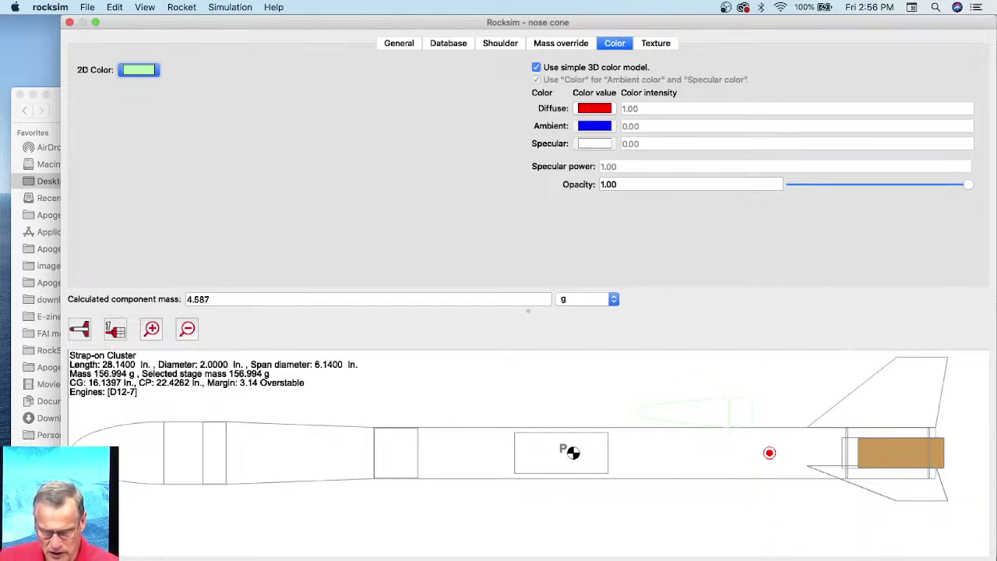
{"action": "left_click", "coordinate": [700, 545]}
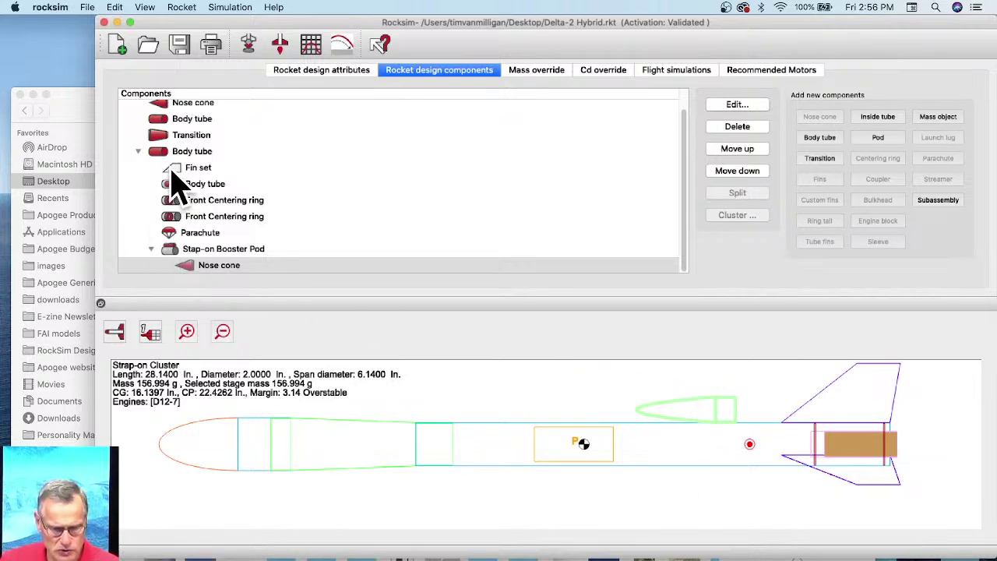
Add an Apogee 24 mm body tube (part 10100) behind the pod's nose cone, with a length of 6.625 in
{"action": "left_click", "coordinate": [204, 265]}
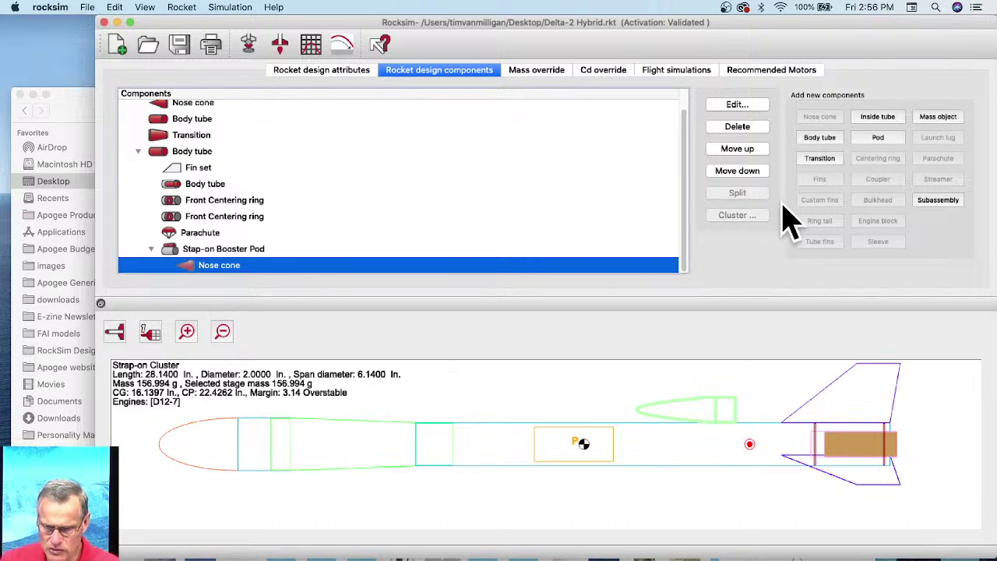
{"action": "left_click", "coordinate": [817, 138]}
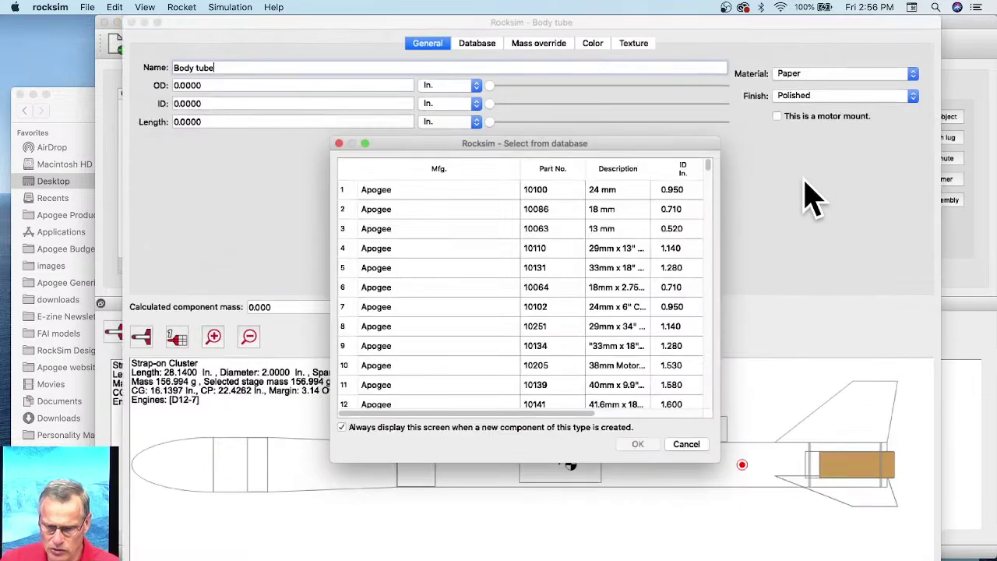
{"action": "left_click", "coordinate": [605, 310]}
{"action": "left_click", "coordinate": [614, 190]}
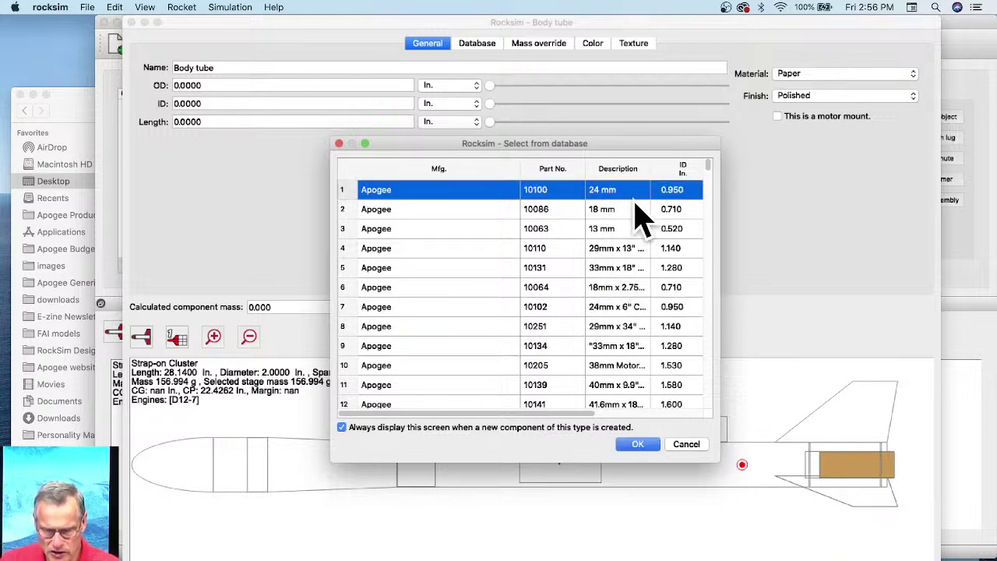
{"action": "left_click_drag", "start_coordinate": [651, 167], "coordinate": [690, 169]}
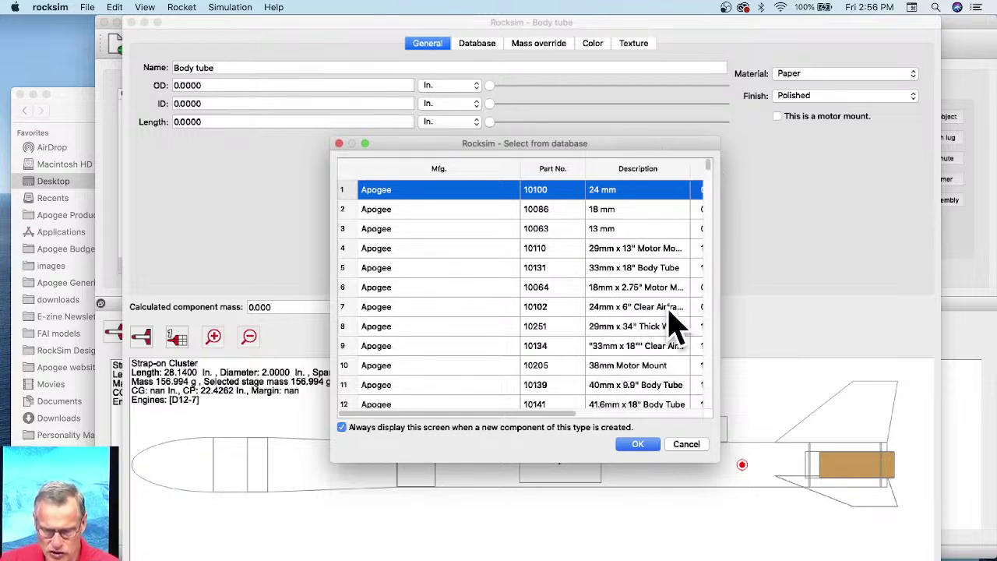
{"action": "left_click", "coordinate": [640, 446]}
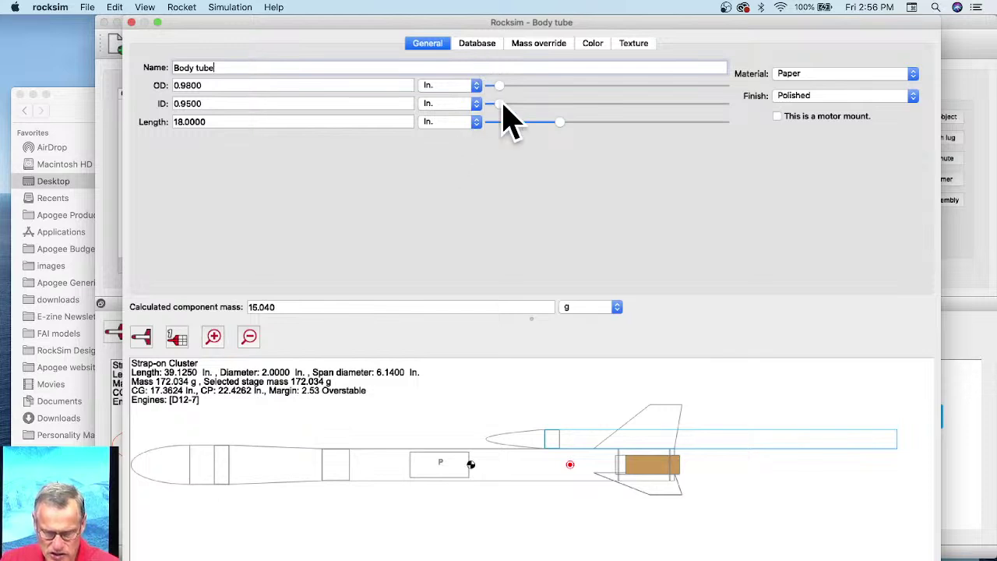
{"action": "left_click_drag", "start_coordinate": [558, 124], "coordinate": [521, 124]}
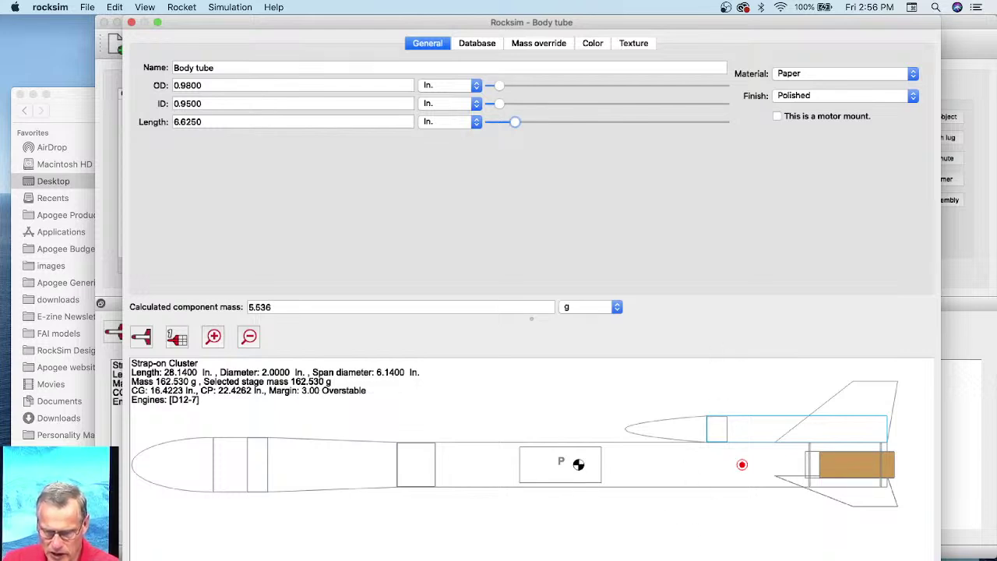
{"action": "left_click", "coordinate": [596, 44]}
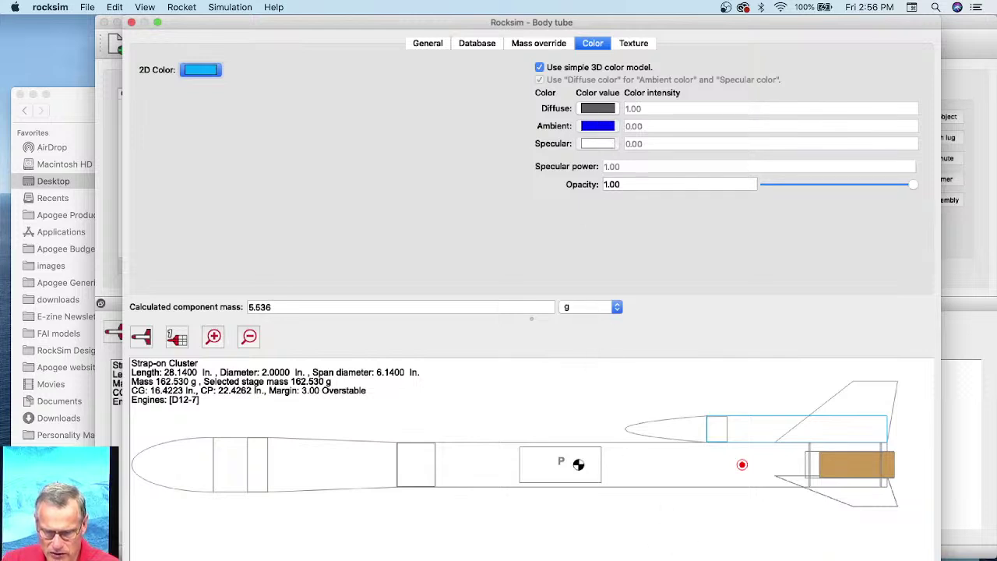
{"action": "key", "text": "Return"}
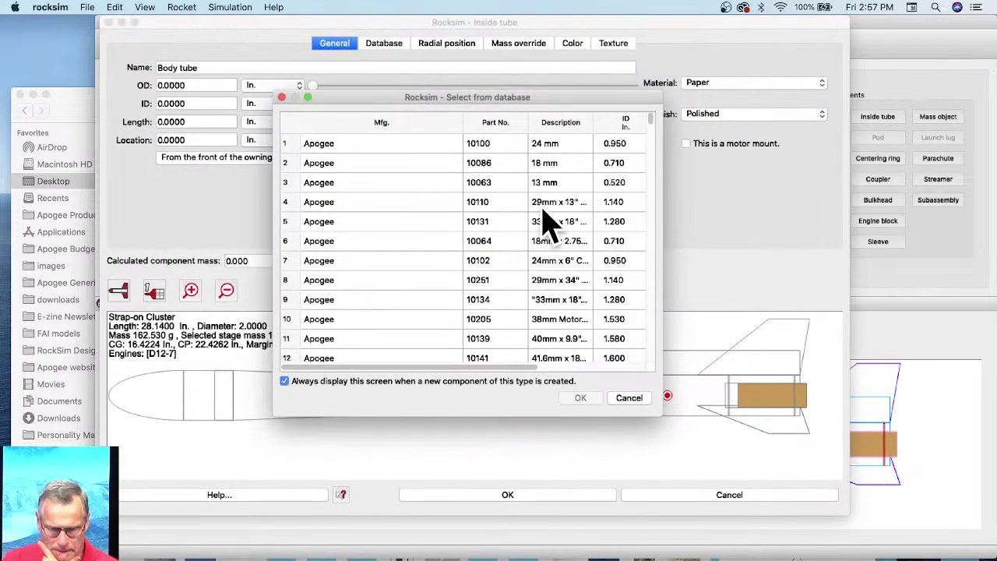
Add an Apogee 18 mm inside tube (part 10086) to the pod's body tube, with a length of 2.75 in
{"action": "left_click", "coordinate": [545, 168]}
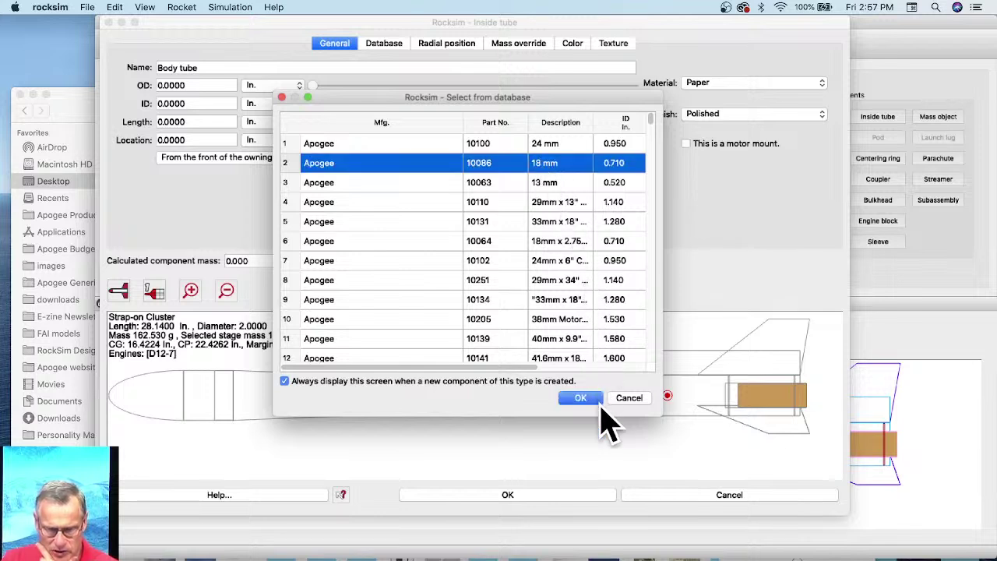
{"action": "left_click", "coordinate": [589, 402]}
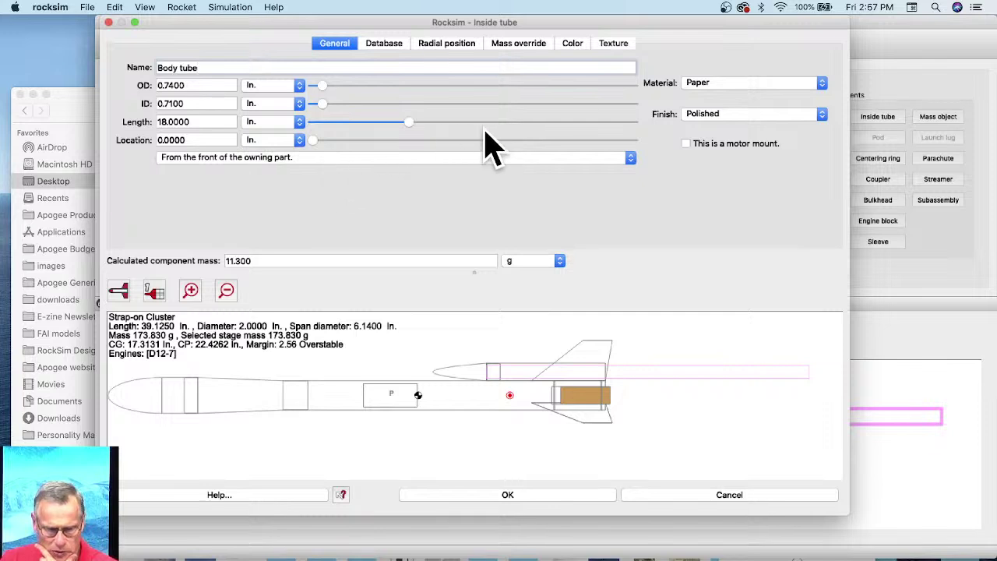
{"action": "left_click_drag", "start_coordinate": [408, 123], "coordinate": [327, 124]}
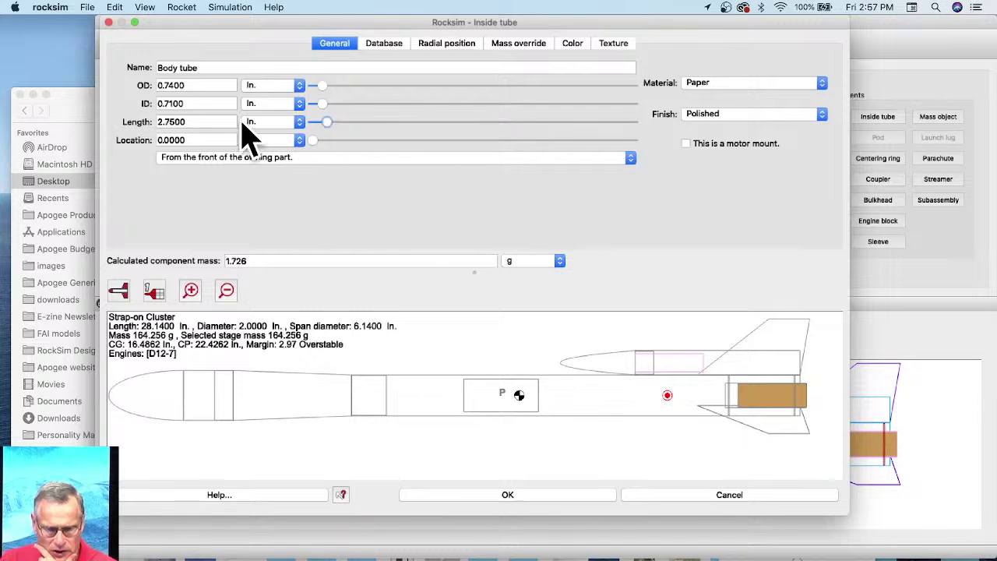
Locate the 18 mm inside tube at -0.5 in. from the base of the owning part
{"action": "left_click", "coordinate": [296, 160]}
{"action": "left_click", "coordinate": [291, 170]}
{"action": "left_click_drag", "start_coordinate": [320, 140], "coordinate": [481, 140]}
{"action": "left_click_drag", "start_coordinate": [414, 142], "coordinate": [282, 142]}
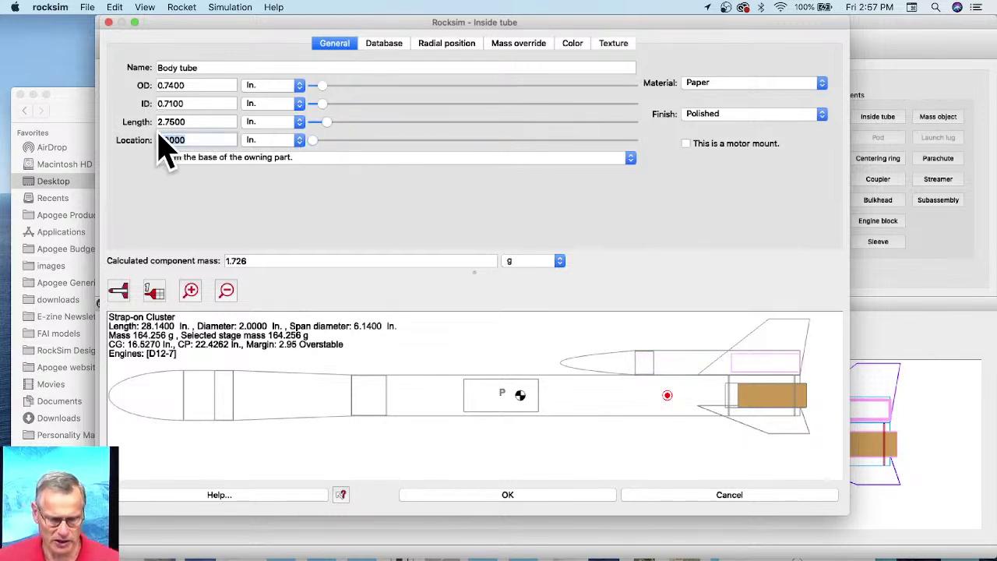
{"action": "type", "text": ".11"}
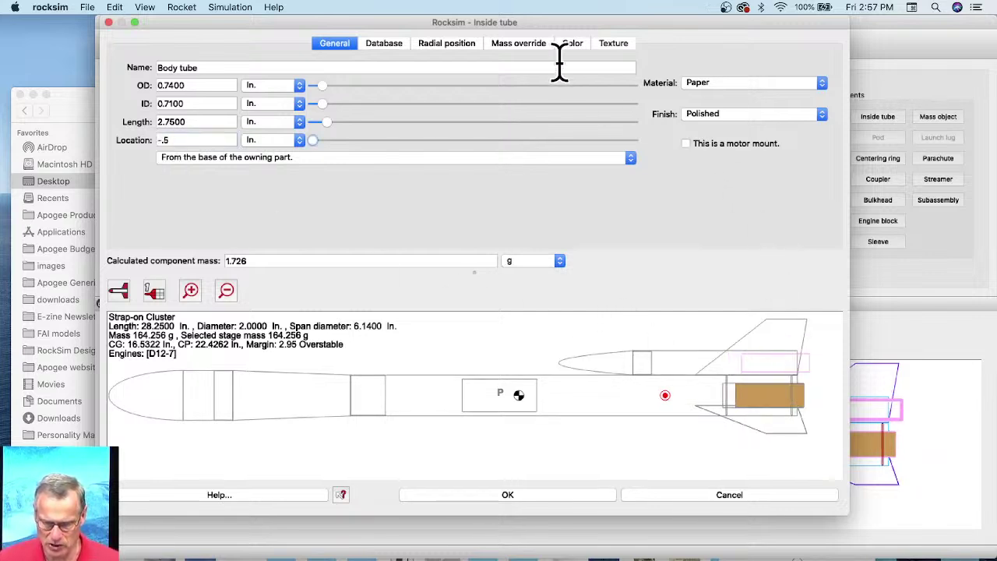
Set the inside tube's diffuse color to black and its 2D color to lavender, and accept the component
{"action": "left_click", "coordinate": [574, 43]}
{"action": "left_click", "coordinate": [545, 111]}
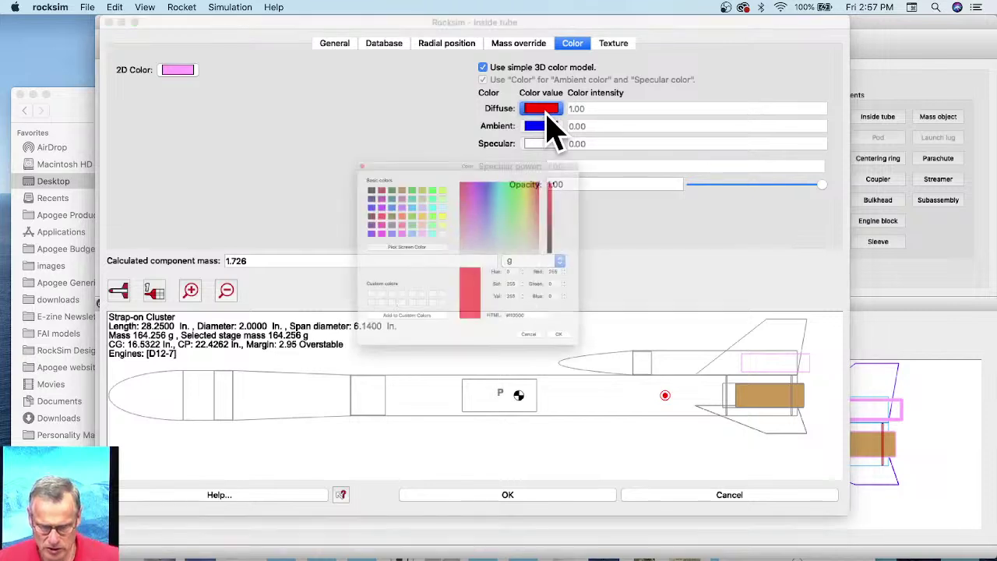
{"action": "left_click", "coordinate": [294, 140]}
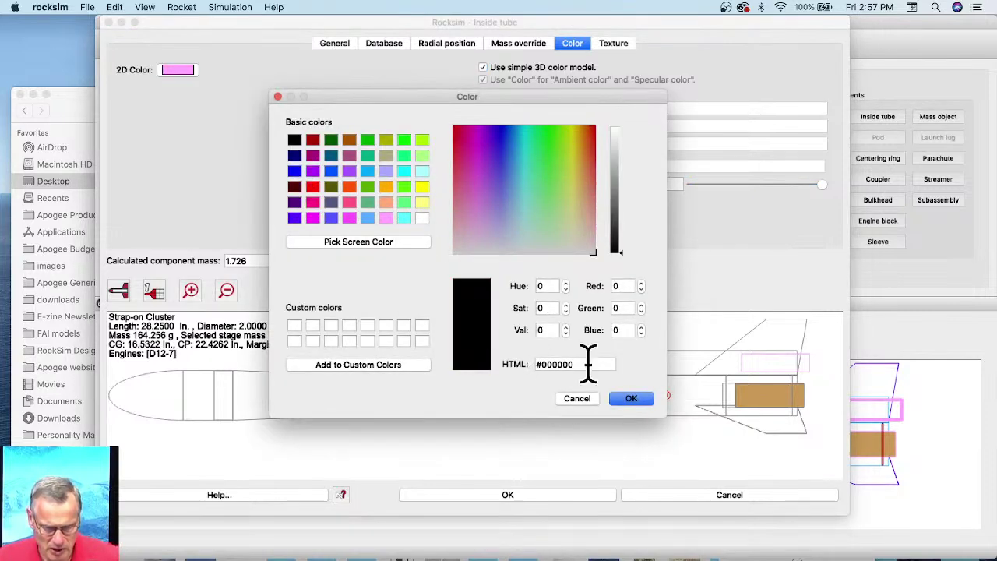
{"action": "left_click", "coordinate": [631, 398]}
{"action": "left_click", "coordinate": [178, 69]}
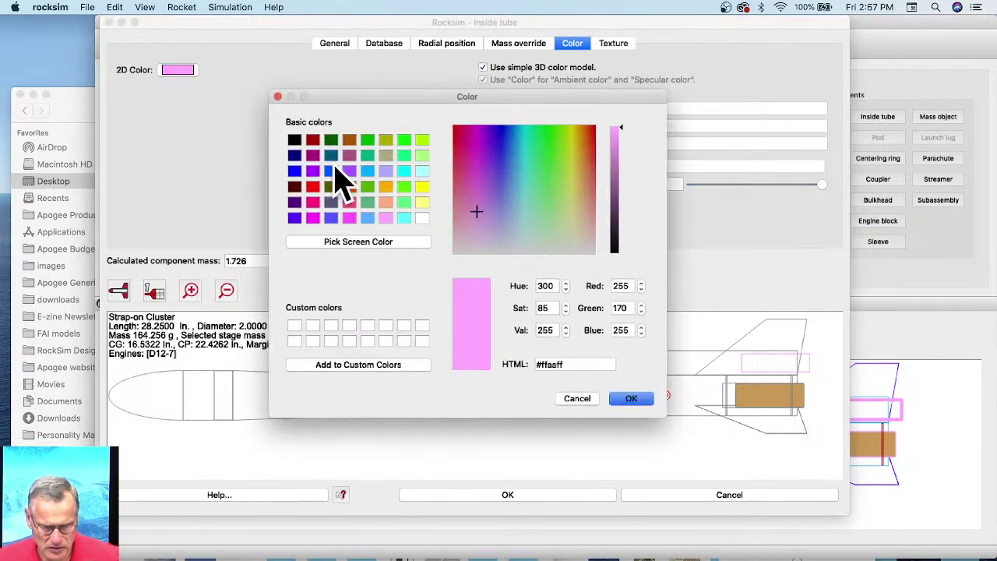
{"action": "left_click", "coordinate": [385, 170]}
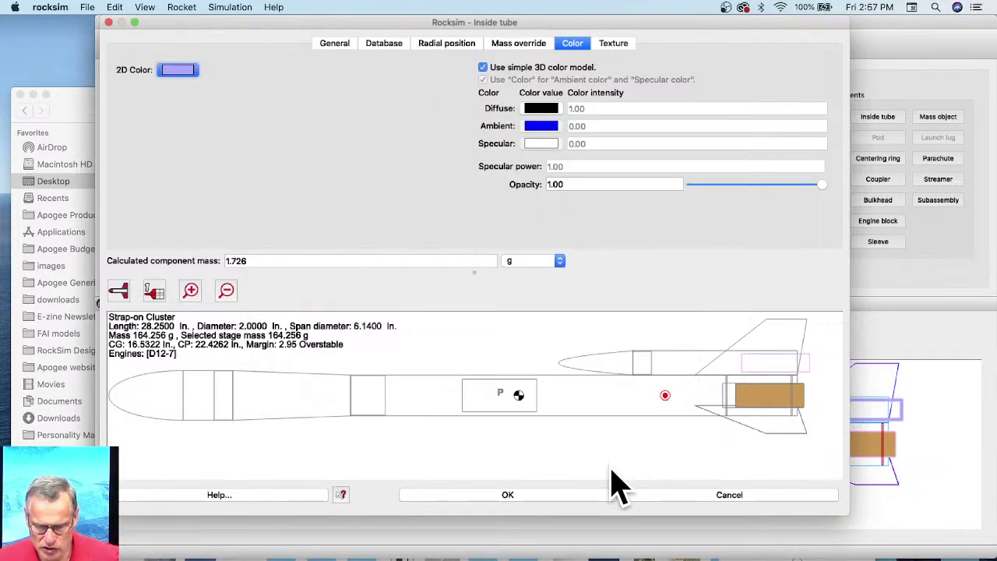
{"action": "left_click", "coordinate": [631, 398]}
{"action": "left_click", "coordinate": [507, 497]}
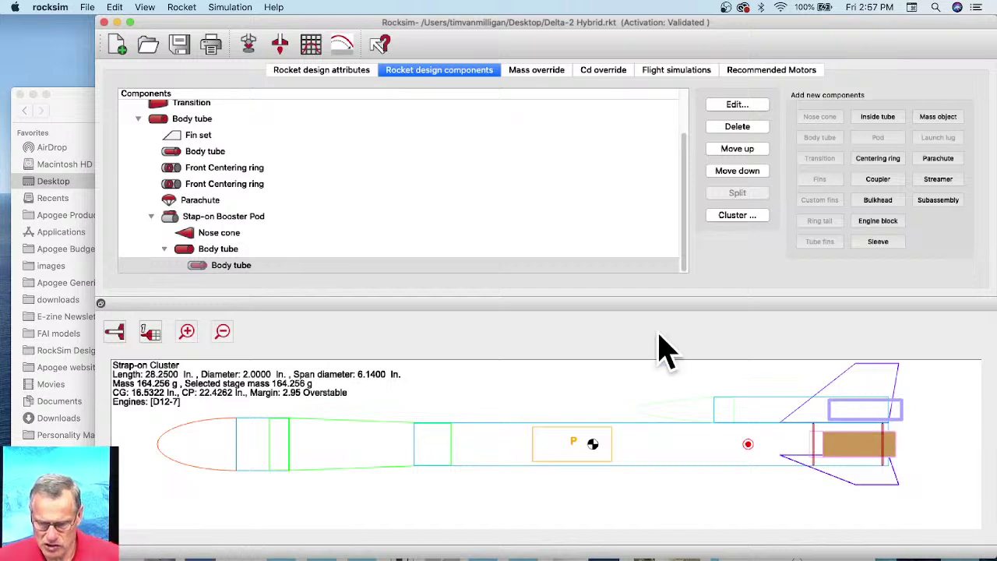
Add an Apogee CR 18-24 centering ring (part 13032) to the pod's body tube
{"action": "left_click", "coordinate": [201, 251]}
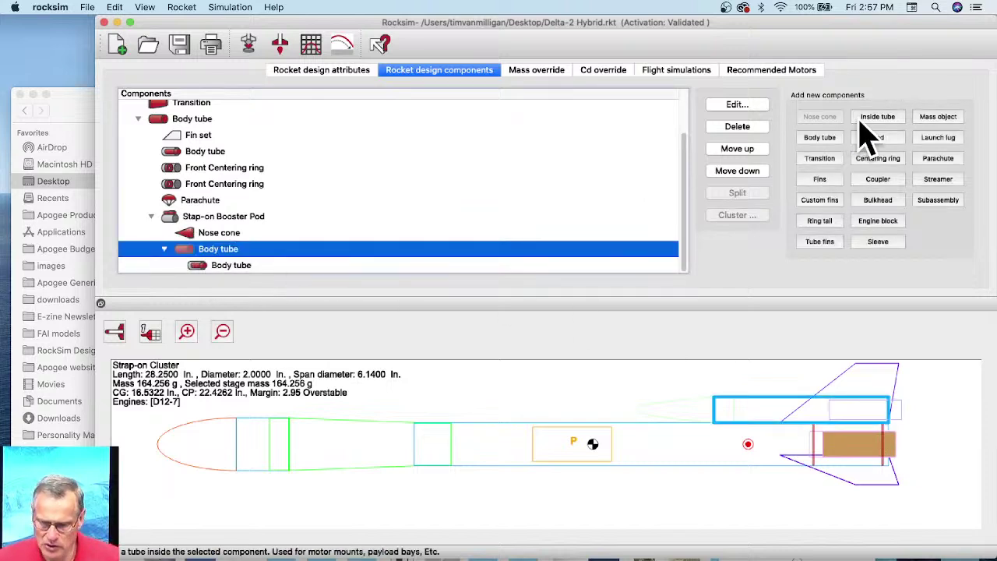
{"action": "left_click", "coordinate": [876, 164]}
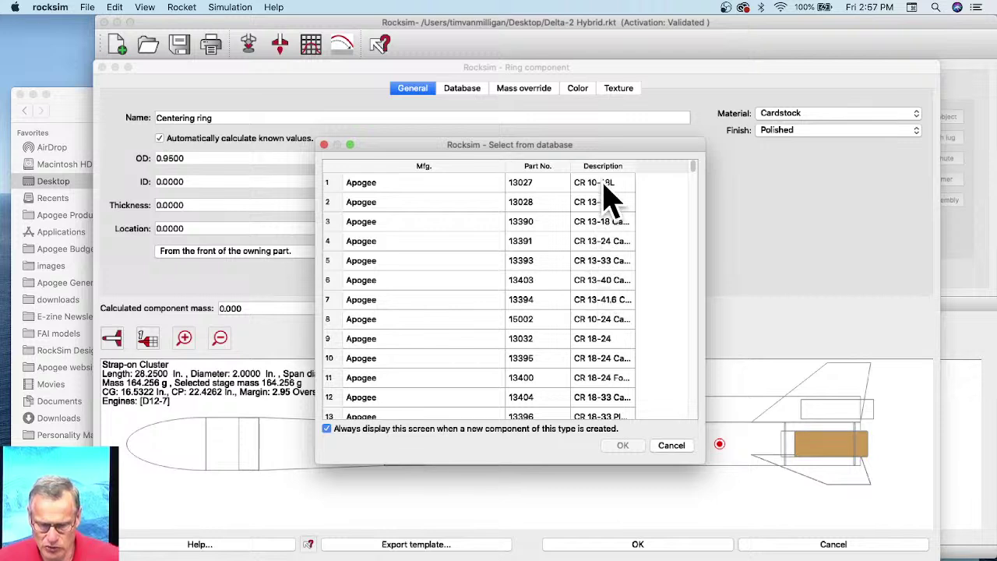
{"action": "left_click", "coordinate": [596, 345]}
{"action": "left_click", "coordinate": [637, 445]}
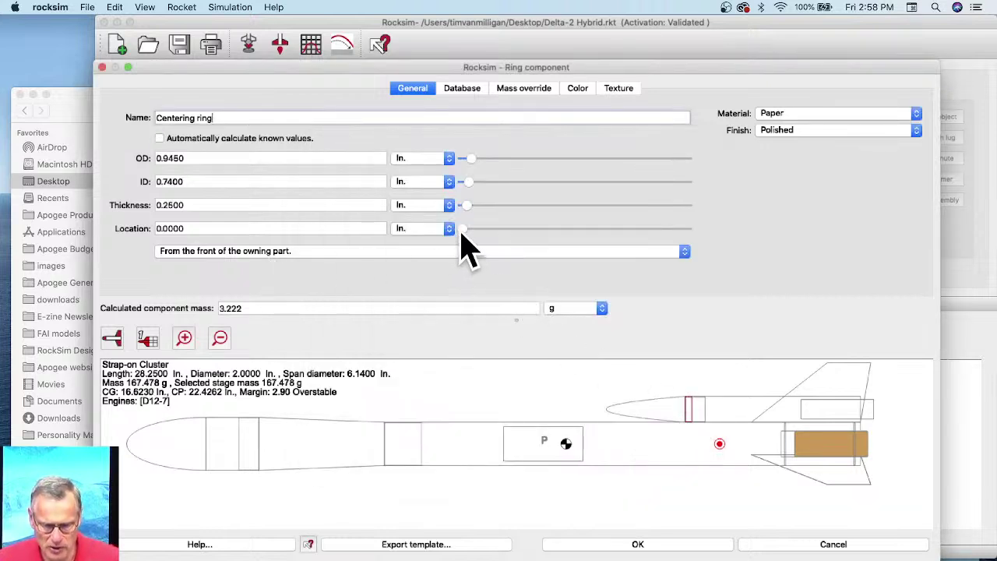
Locate the ring 4.5 in. from the front of the owning part, name it "Front Pod Centering ring", and accept the component
{"action": "left_click_drag", "start_coordinate": [461, 230], "coordinate": [615, 230]}
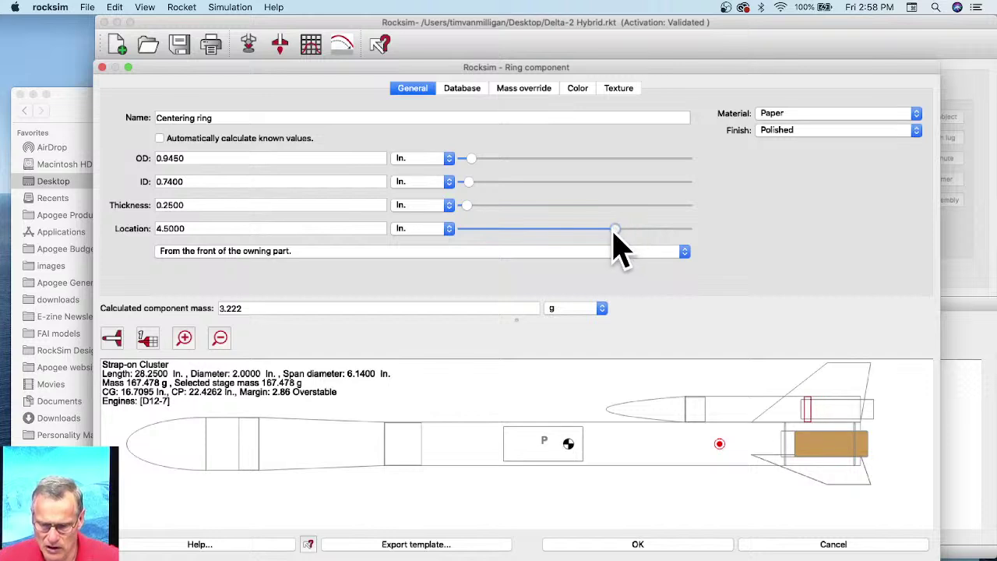
{"action": "left_click", "coordinate": [160, 118]}
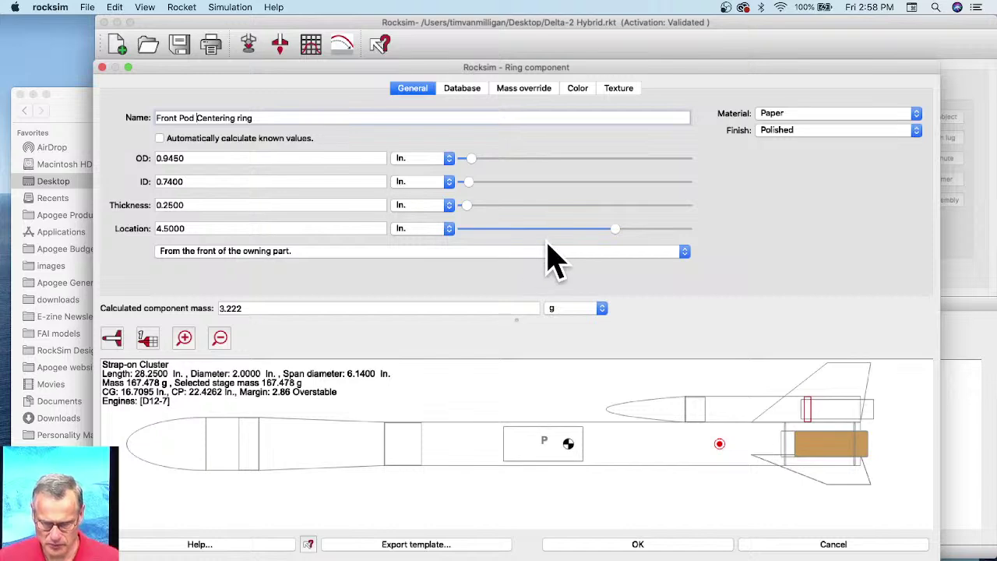
{"action": "left_click", "coordinate": [637, 544]}
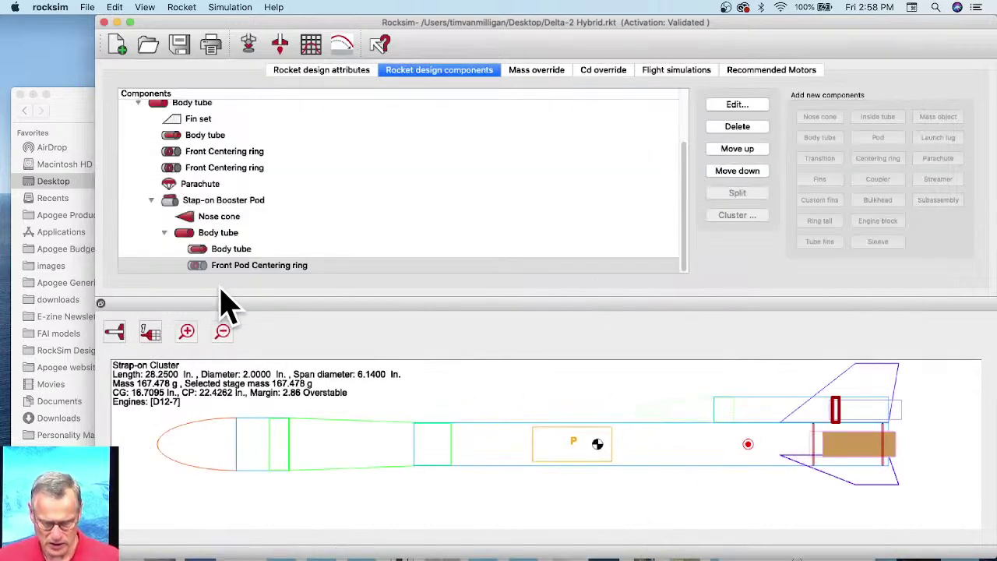
Copy the Front Pod Centering ring and paste the duplicate into the pod's body tube
{"action": "right_click", "coordinate": [240, 265]}
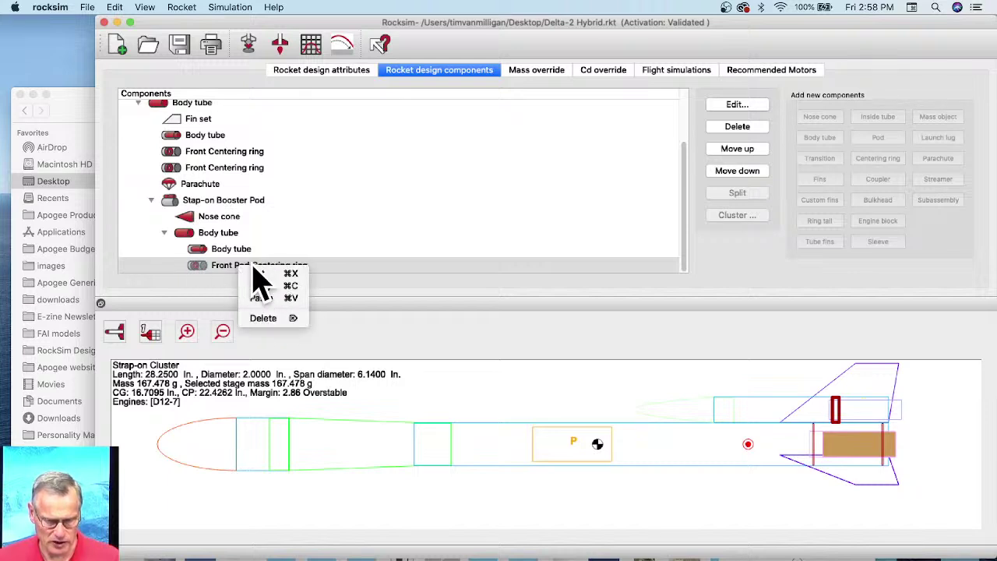
{"action": "left_click", "coordinate": [367, 263]}
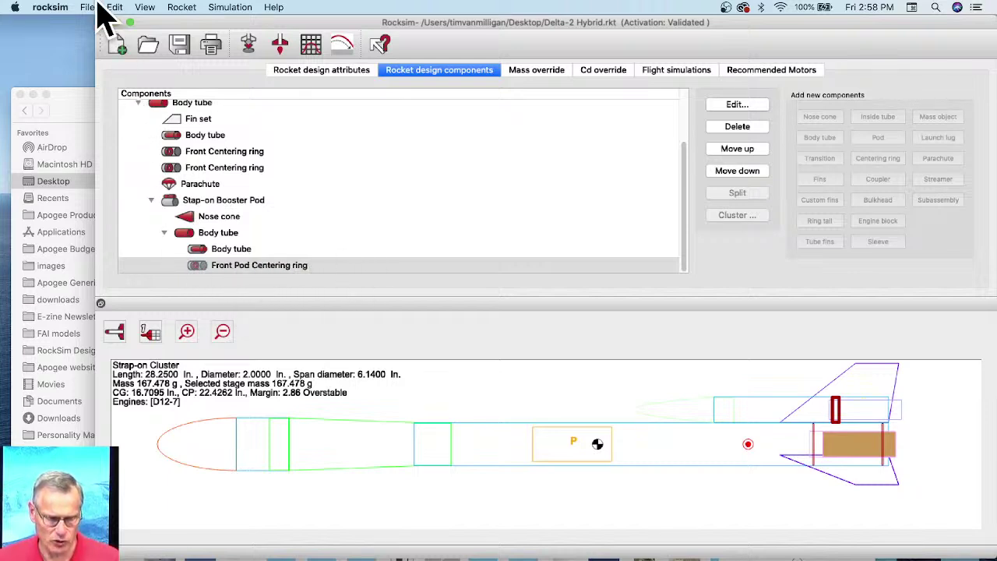
{"action": "right_click", "coordinate": [278, 266]}
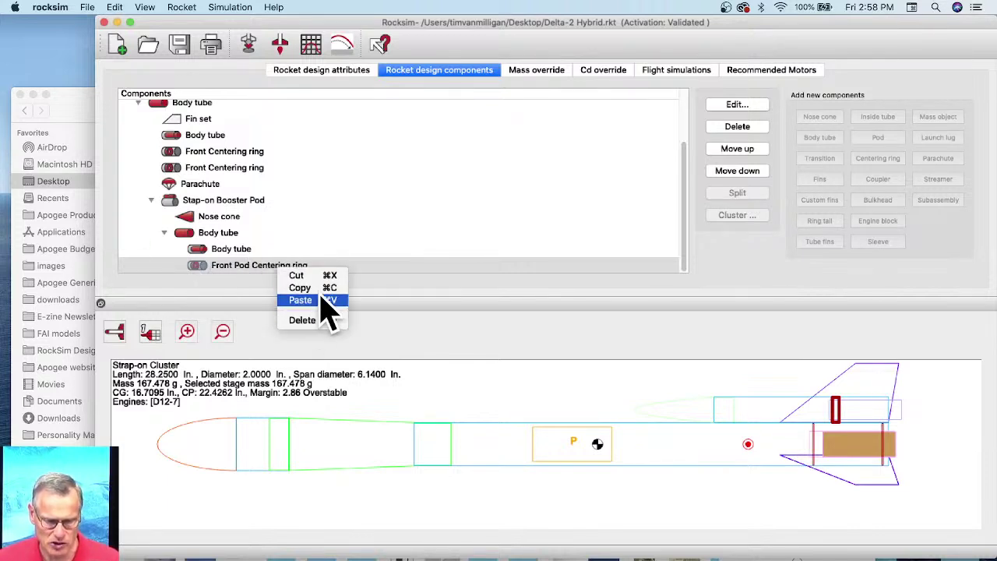
{"action": "left_click", "coordinate": [319, 287]}
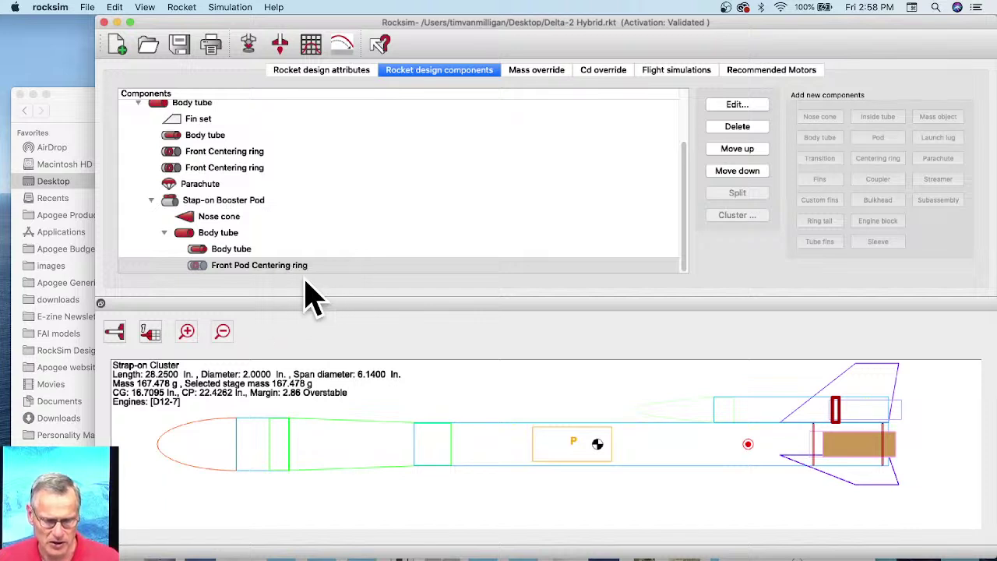
{"action": "left_click", "coordinate": [187, 237]}
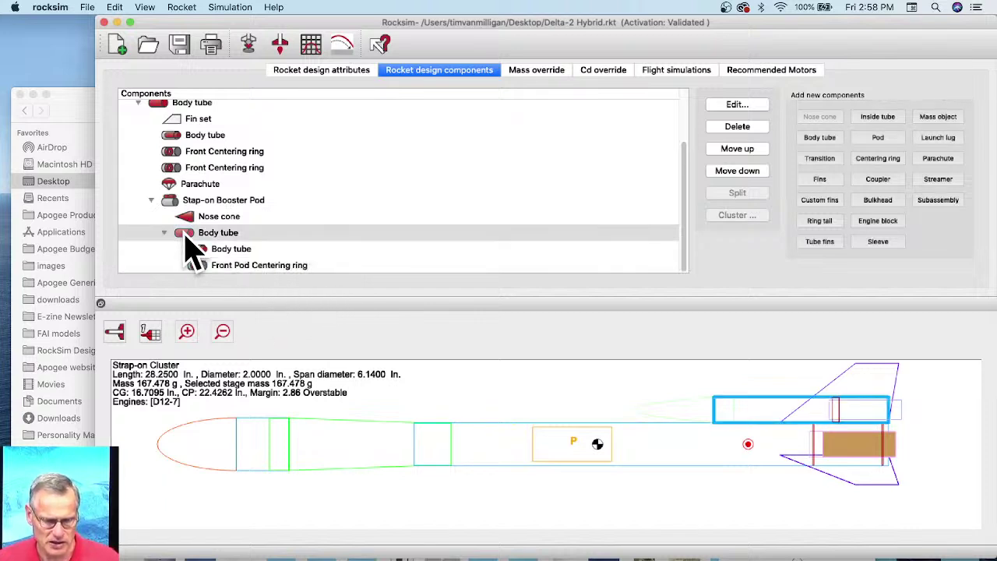
{"action": "right_click", "coordinate": [229, 237]}
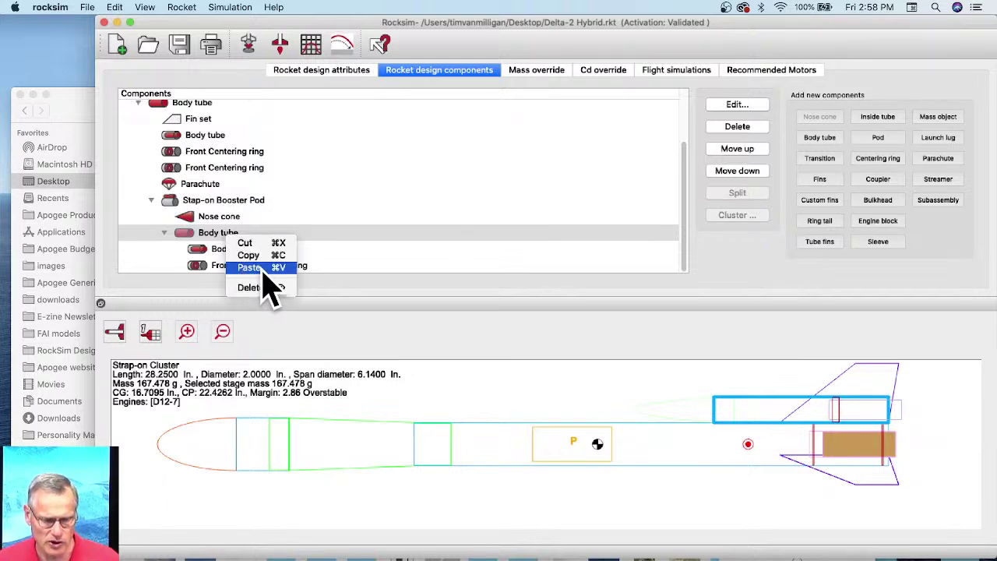
{"action": "left_click", "coordinate": [261, 269]}
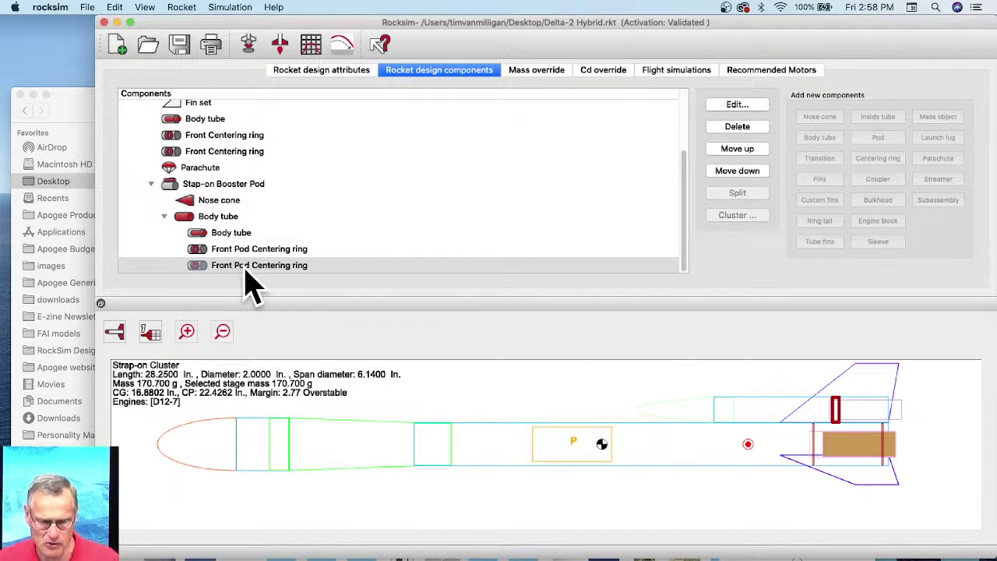
Rename the duplicate ring "Aft Pod Centering ring", locate it 6.375 in. from the front of the owning part, and accept it
{"action": "double_click", "coordinate": [246, 268]}
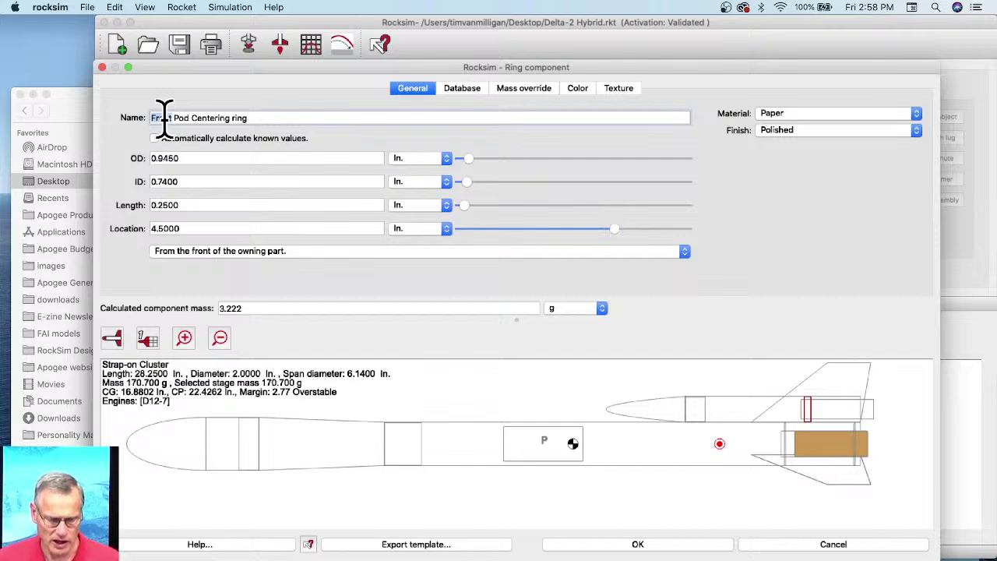
{"action": "key", "text": "Tab"}
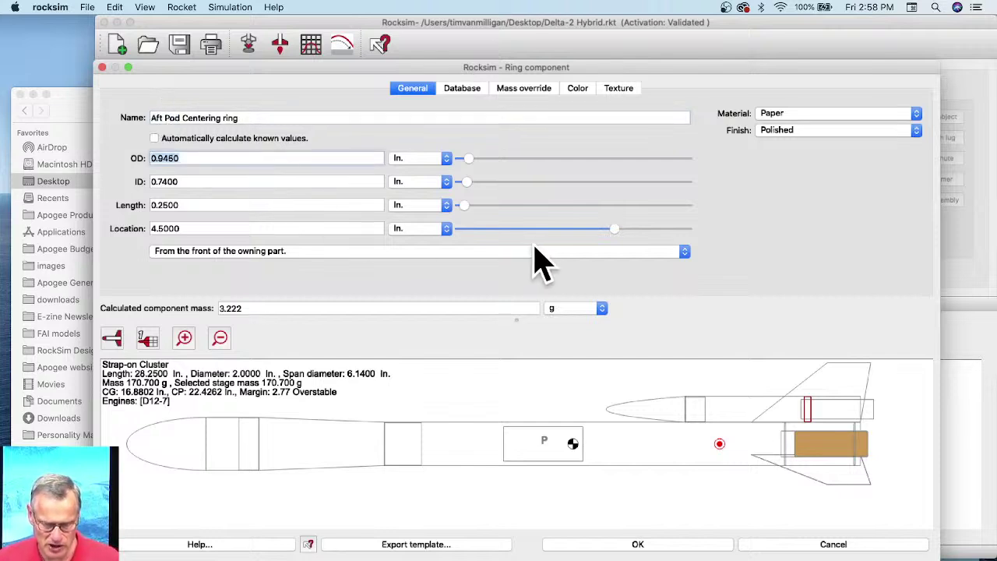
{"action": "mouse_move", "coordinate": [611, 227]}
{"action": "left_mouse_down"}
{"action": "mouse_move", "coordinate": [563, 230]}
{"action": "mouse_move", "coordinate": [672, 239]}
{"action": "left_mouse_up"}
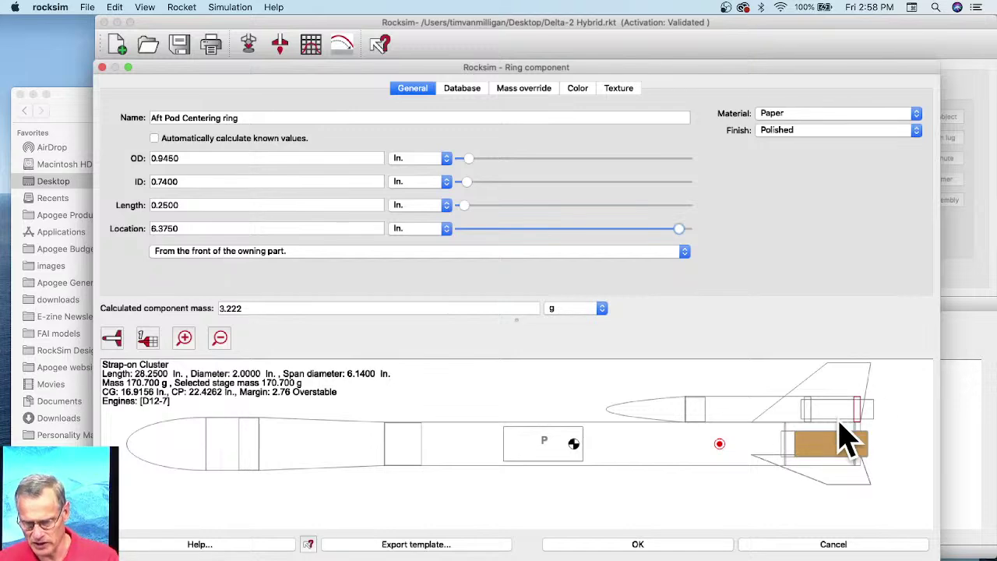
{"action": "scroll", "coordinate": [845, 433], "scroll_direction": "up", "scroll_amount": 2}
{"action": "scroll", "coordinate": [864, 422], "scroll_direction": "up", "scroll_amount": 2}
{"action": "scroll", "coordinate": [750, 456], "scroll_direction": "right", "scroll_amount": 3}
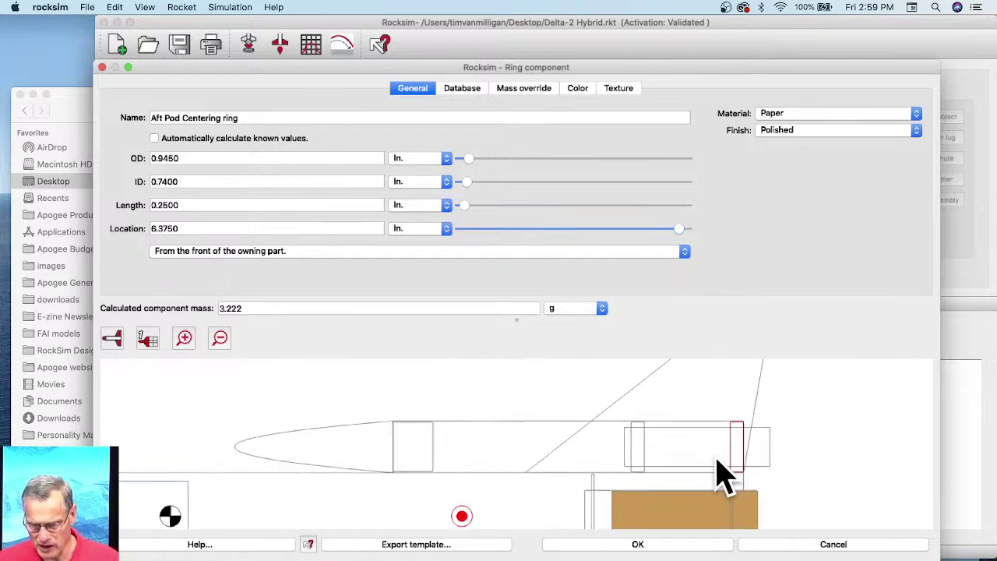
{"action": "left_click", "coordinate": [693, 548]}
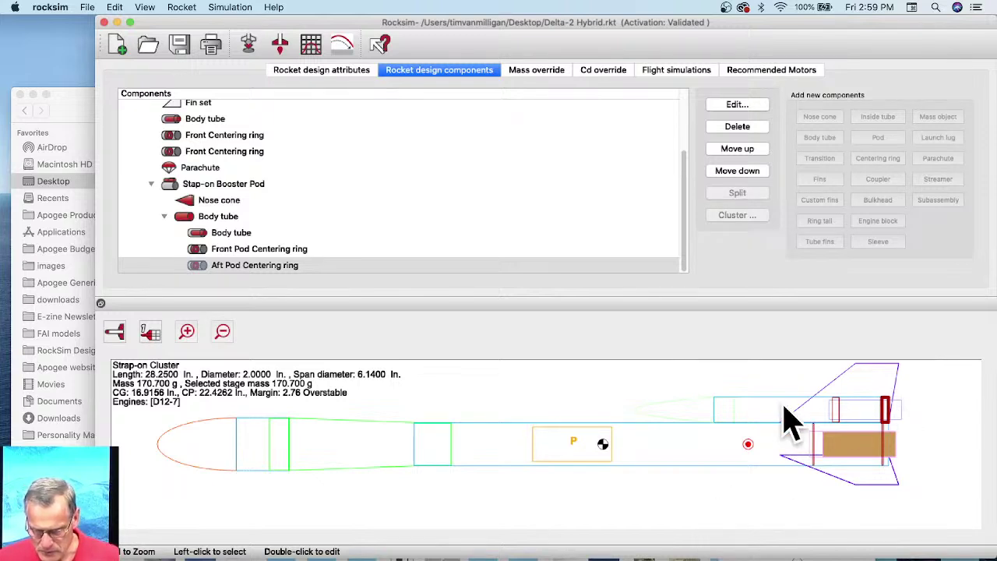
{"action": "left_click", "coordinate": [183, 218]}
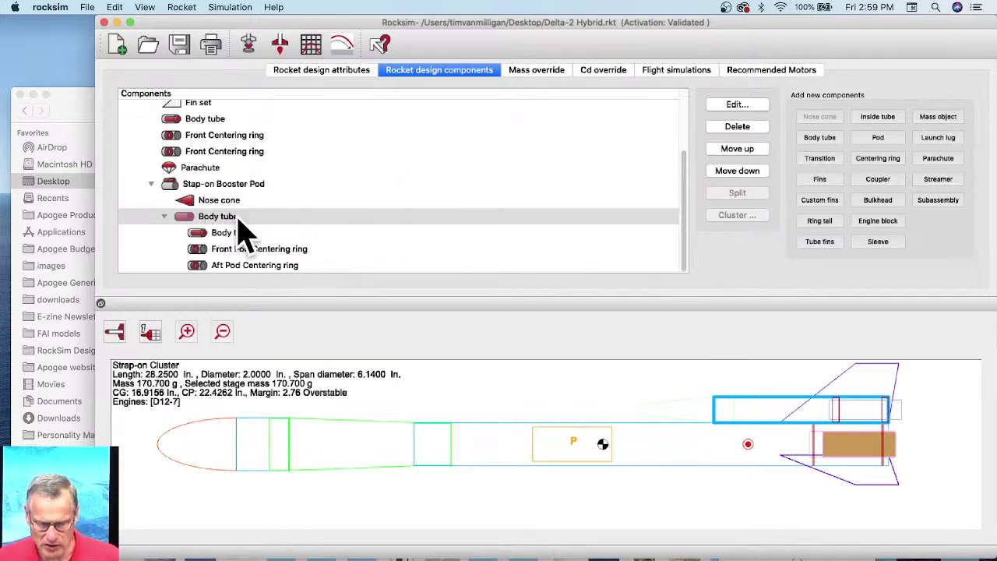
{"action": "left_click", "coordinate": [941, 202]}
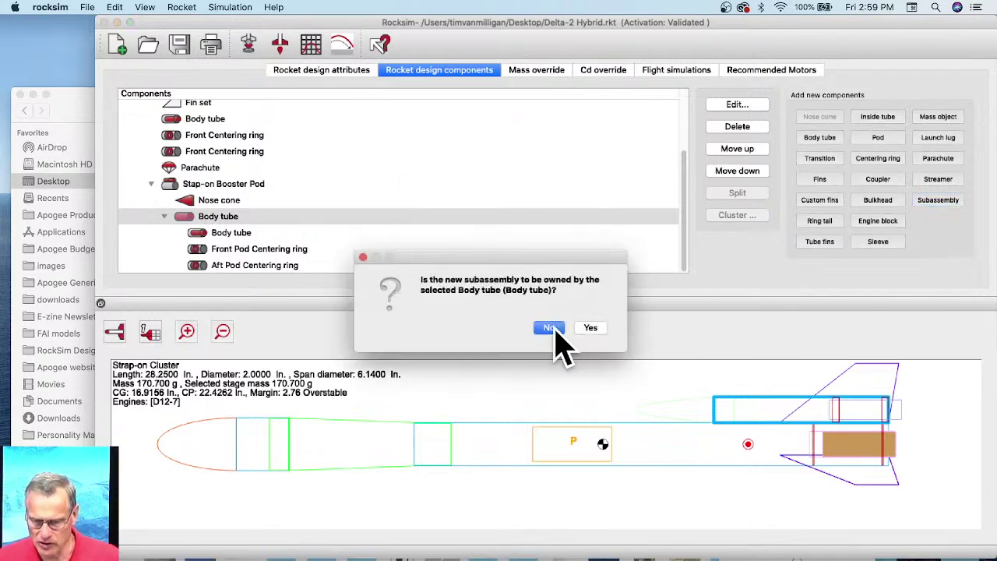
{"action": "left_click", "coordinate": [549, 328]}
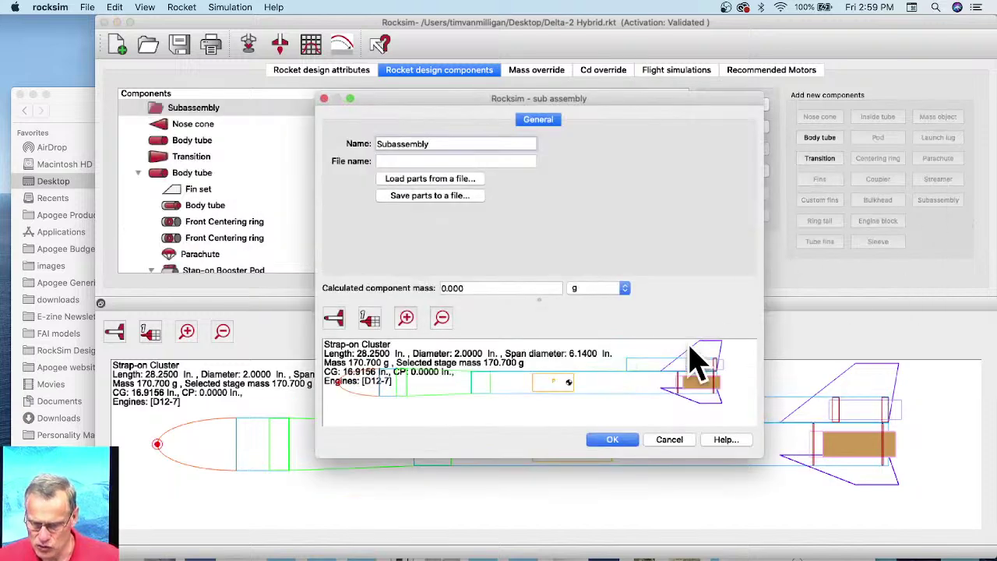
{"action": "left_click", "coordinate": [669, 439]}
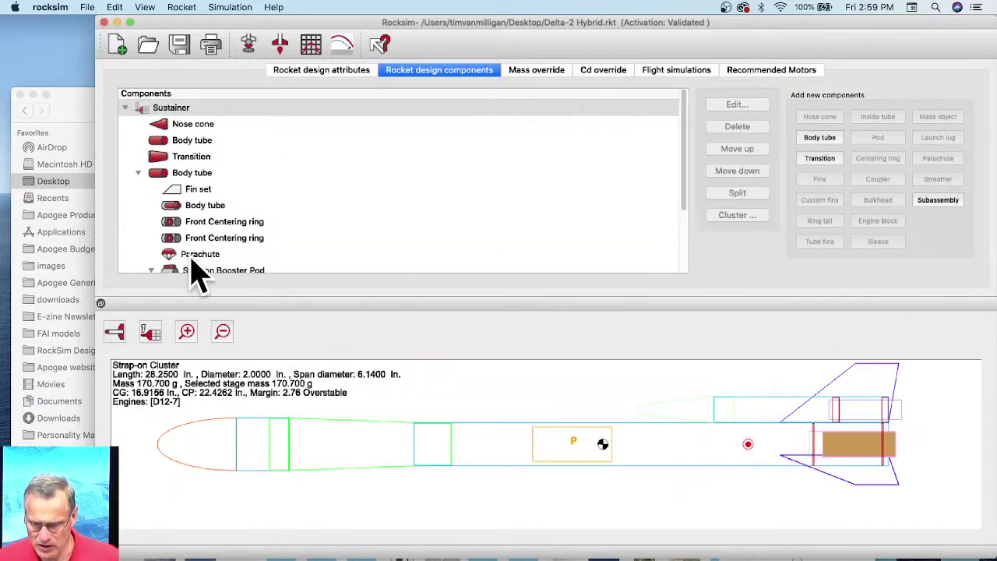
Add an Apogee 4 in. wide streamer (part 30305) to the pod's body tube
{"action": "scroll", "coordinate": [261, 220], "scroll_direction": "down", "scroll_amount": 3}
{"action": "scroll", "coordinate": [250, 234], "scroll_direction": "down", "scroll_amount": 2}
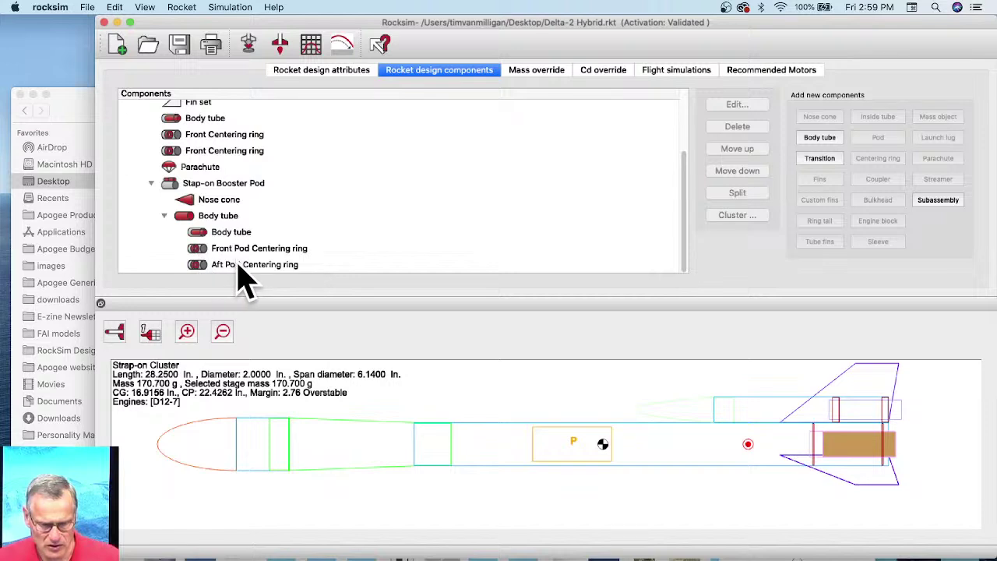
{"action": "left_click", "coordinate": [187, 219]}
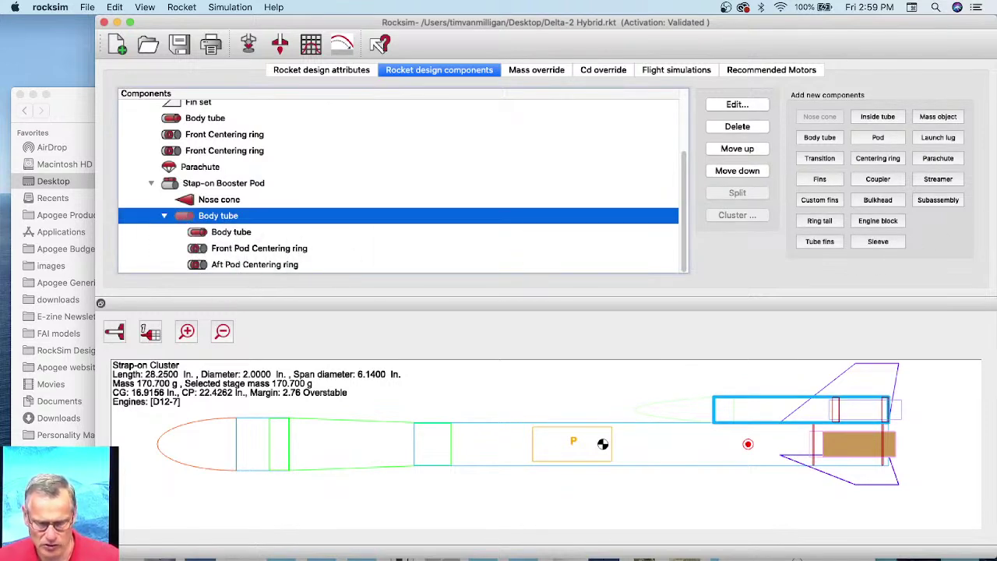
{"action": "left_click", "coordinate": [937, 179]}
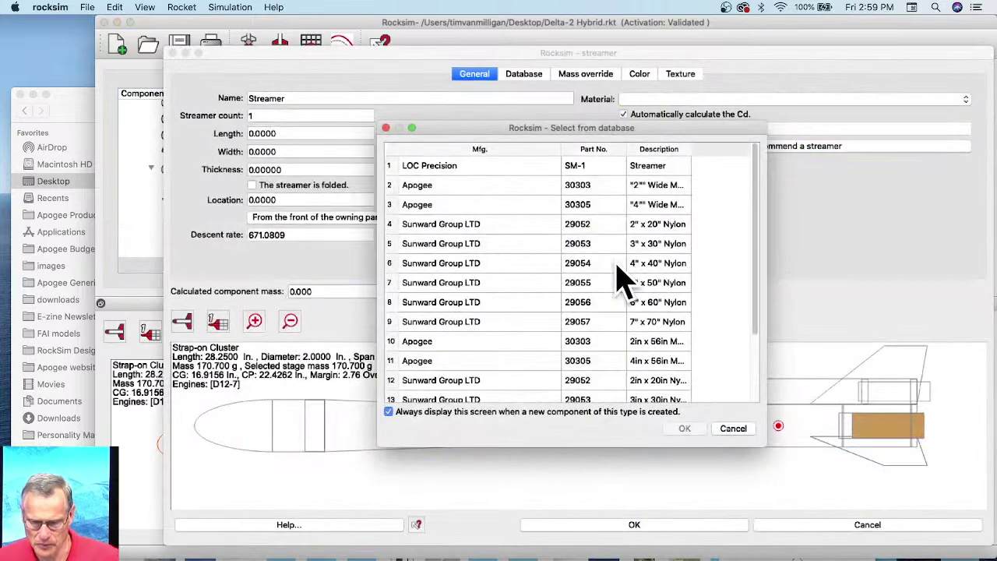
{"action": "left_click", "coordinate": [651, 204]}
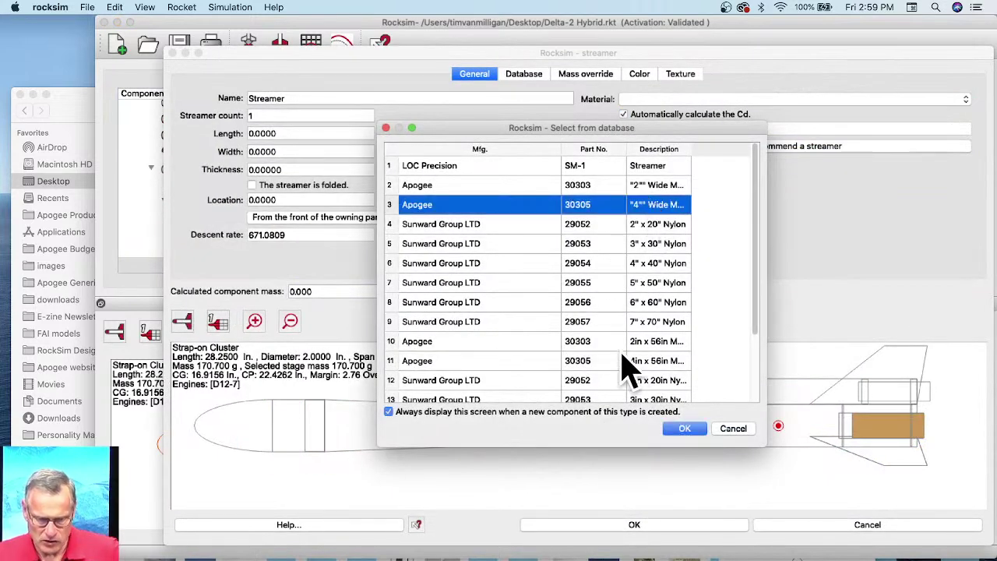
{"action": "left_click", "coordinate": [684, 428]}
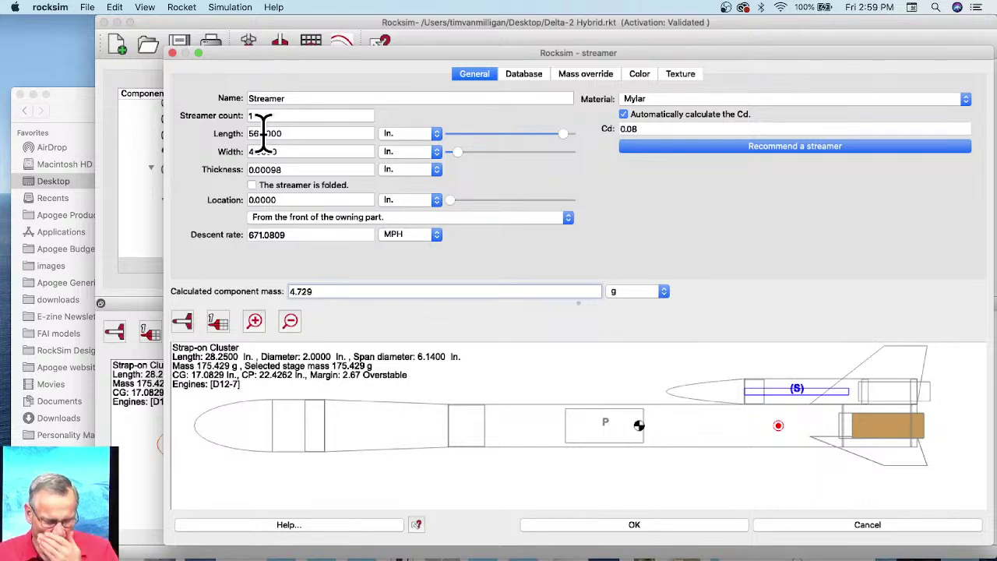
Set the streamer's diffuse color to orange (#ff5500) and its 2D color to dark red (#aa0000)
{"action": "left_click", "coordinate": [638, 74]}
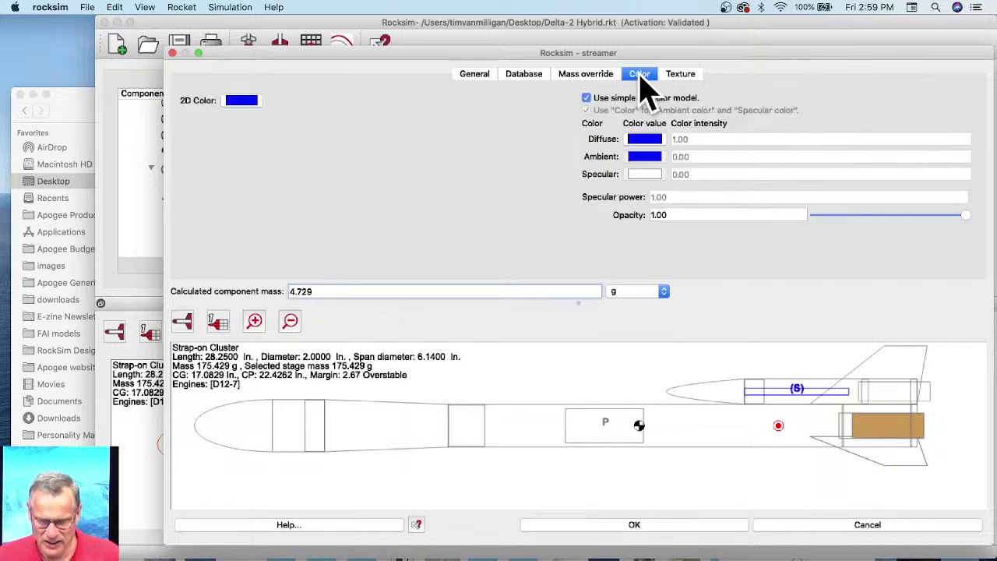
{"action": "left_click", "coordinate": [653, 140]}
{"action": "left_click", "coordinate": [454, 217]}
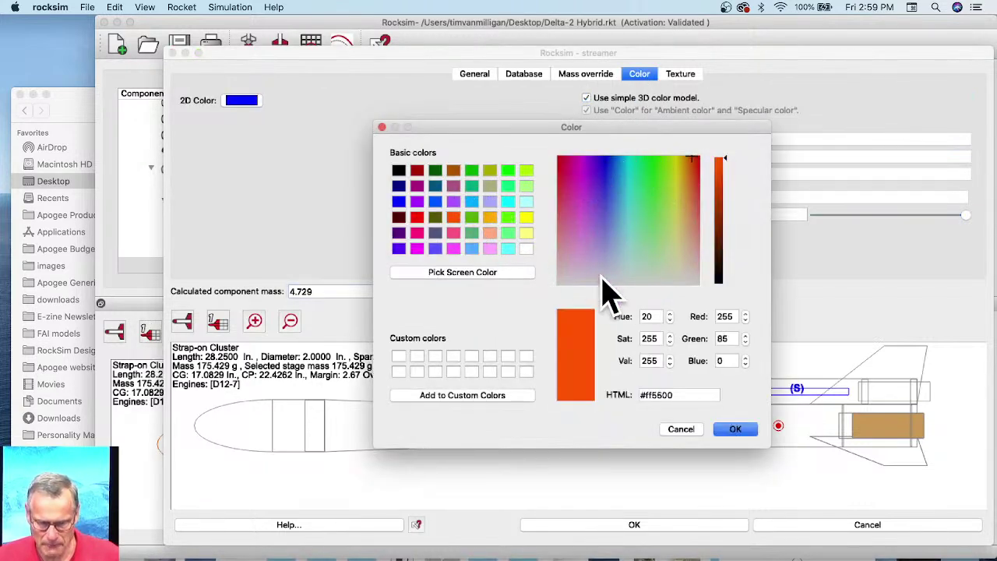
{"action": "left_click", "coordinate": [736, 429]}
{"action": "left_click", "coordinate": [235, 101]}
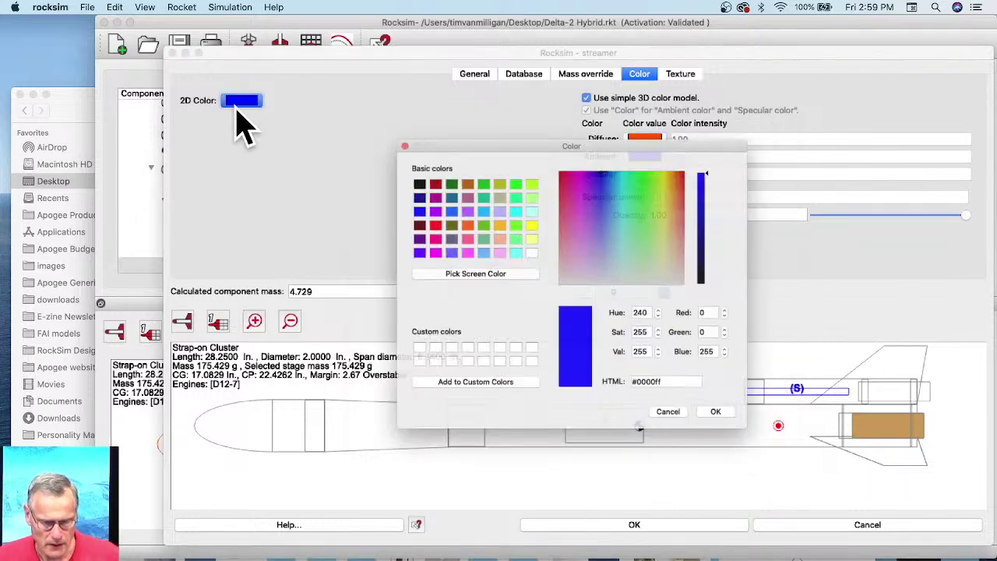
{"action": "left_click", "coordinate": [416, 171]}
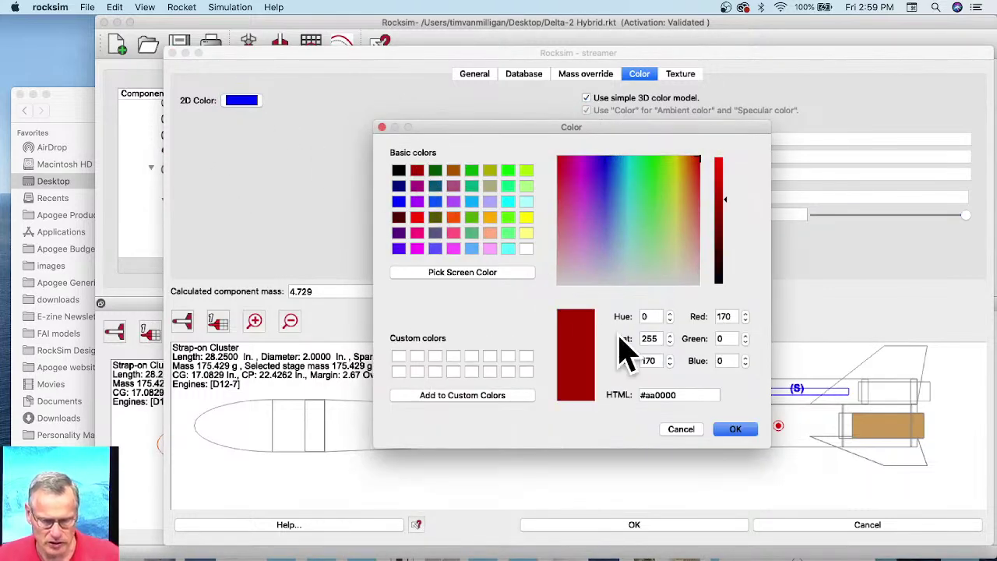
{"action": "left_click", "coordinate": [735, 429]}
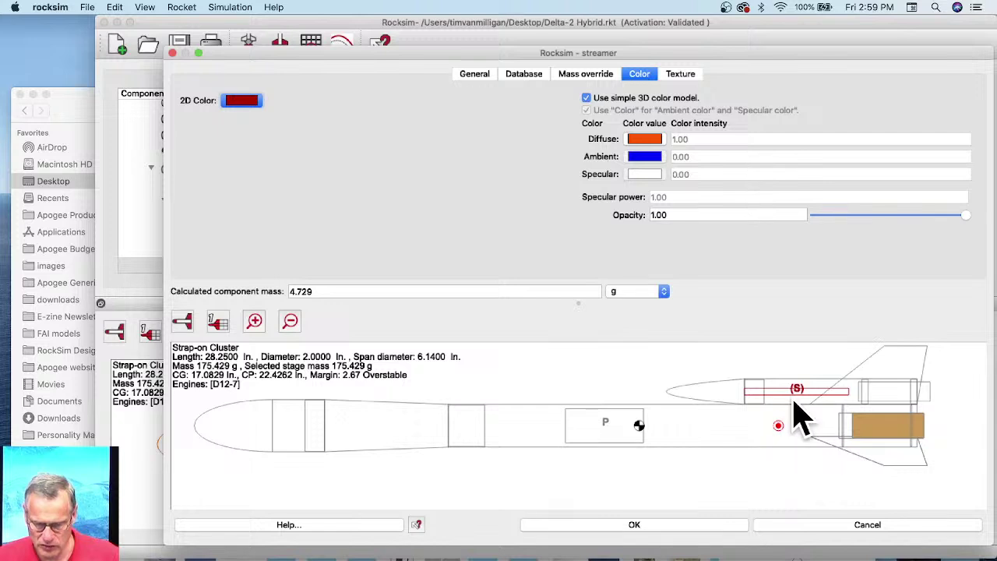
Set the streamer's length to 45 in
{"action": "left_click", "coordinate": [474, 74]}
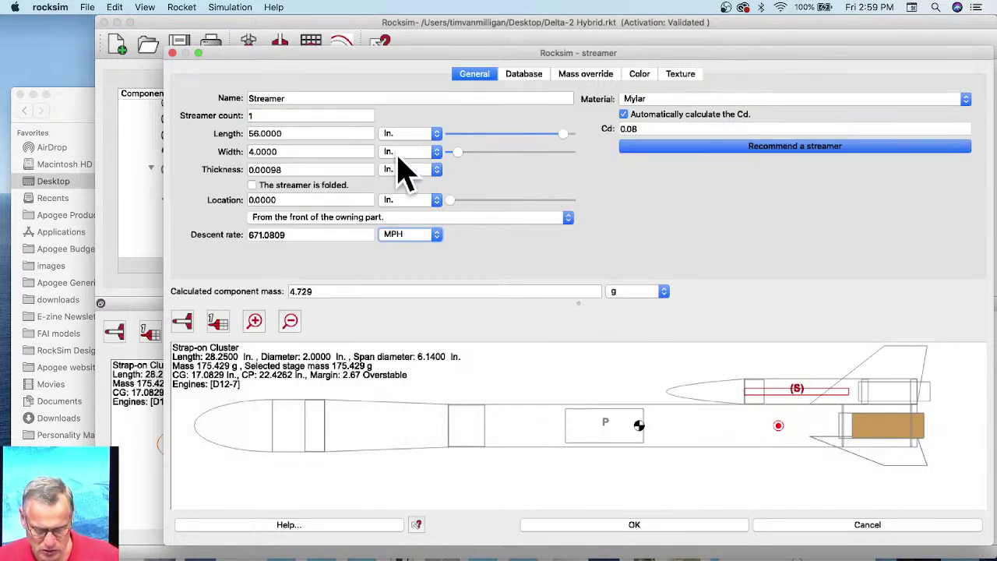
{"action": "left_click", "coordinate": [257, 132]}
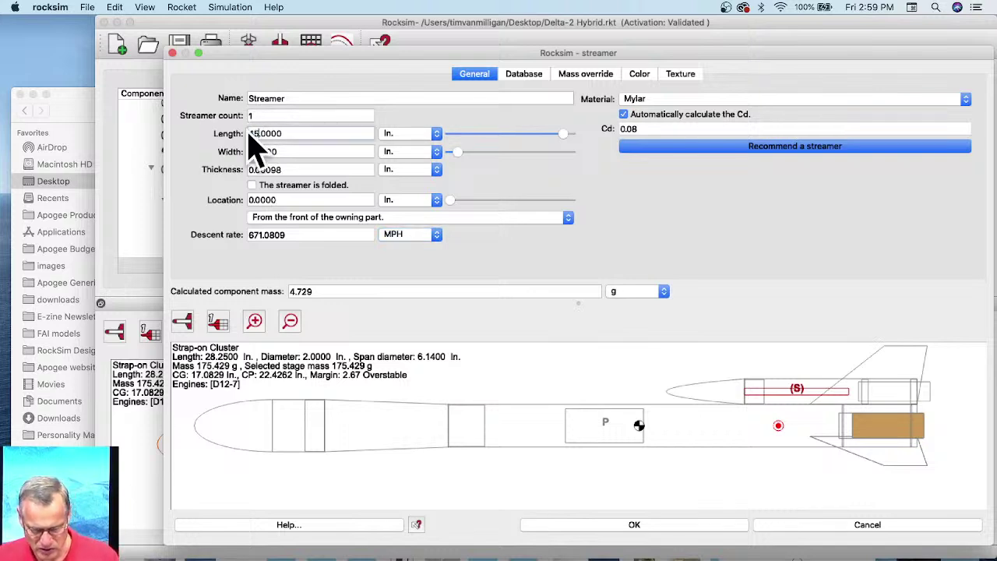
{"action": "key", "text": "Tab"}
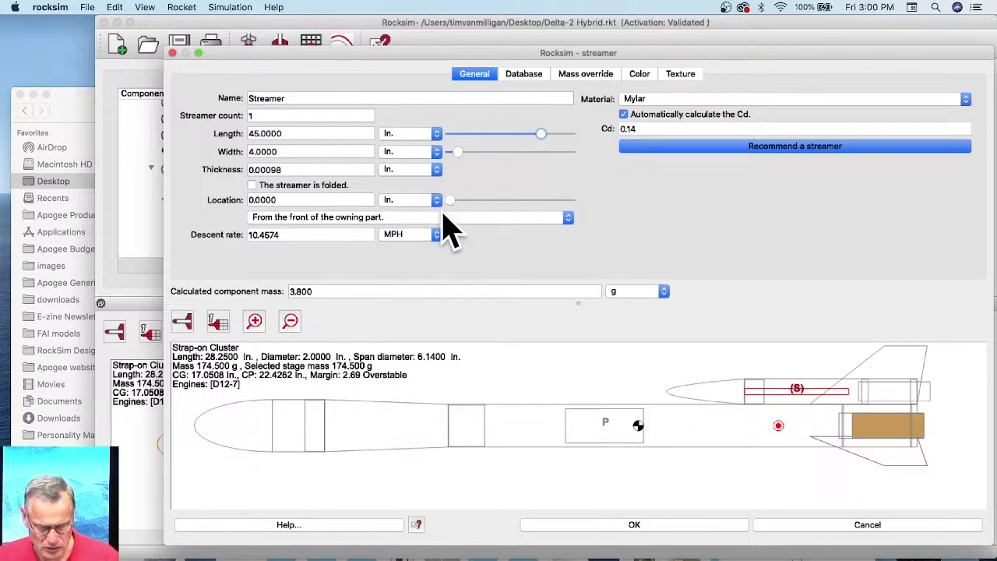
Locate the streamer 0.625 in. from the front of the owning part and accept it
{"action": "left_click_drag", "start_coordinate": [458, 205], "coordinate": [465, 204]}
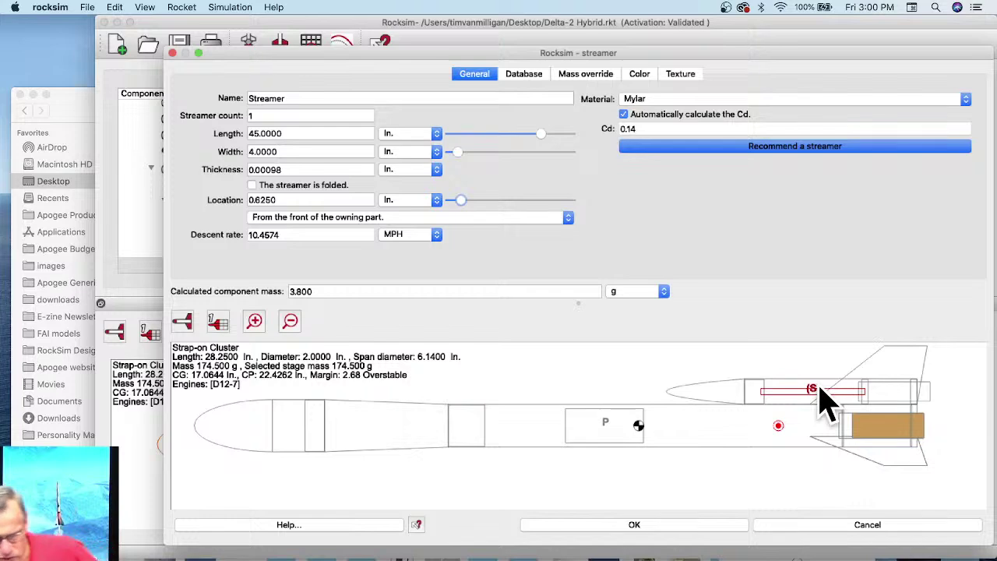
{"action": "left_click", "coordinate": [655, 527]}
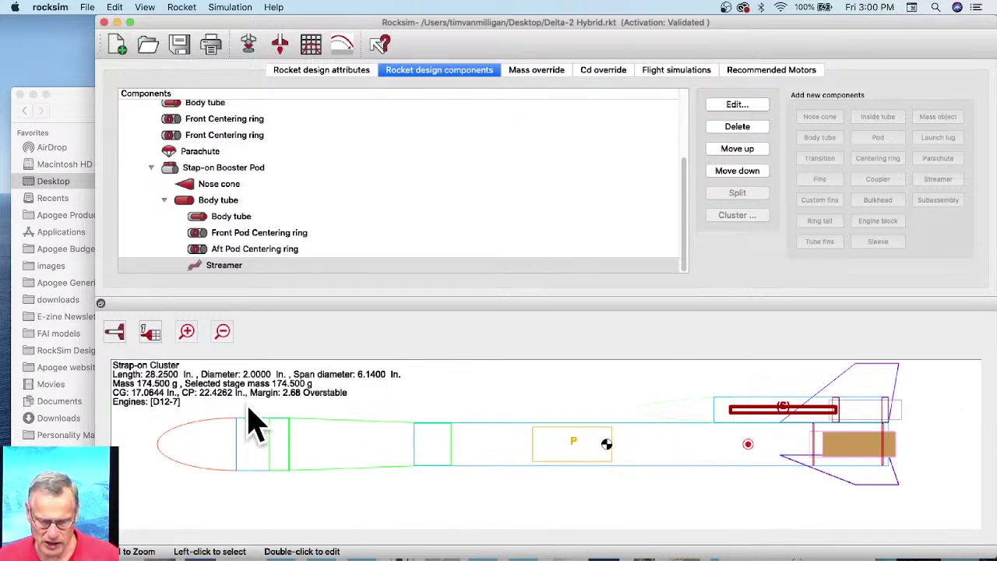
Show the rocket in base view and turn off the base view's stability graph overlay and angle grid in the 2D drawing preferences
{"action": "left_click", "coordinate": [113, 334]}
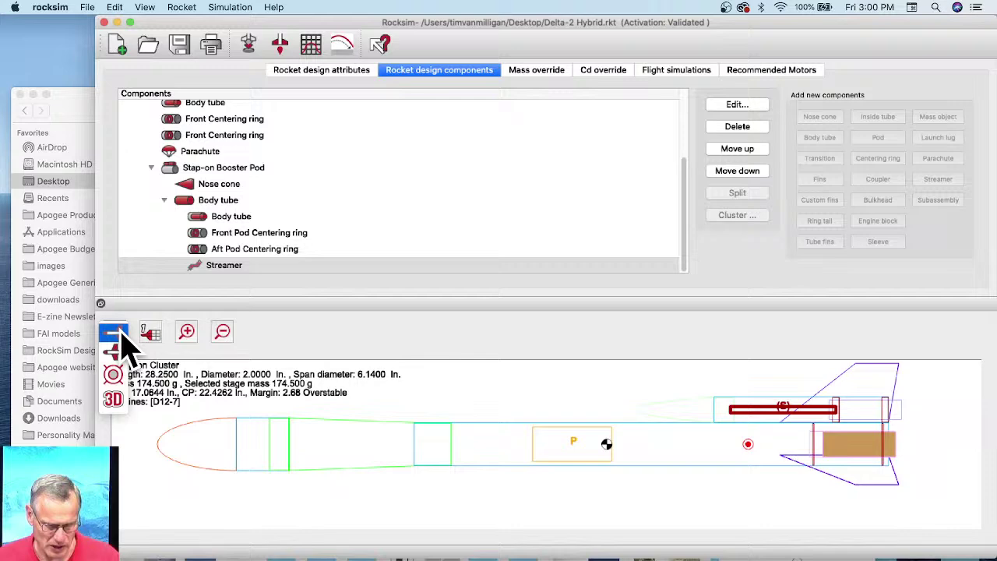
{"action": "left_click", "coordinate": [118, 374]}
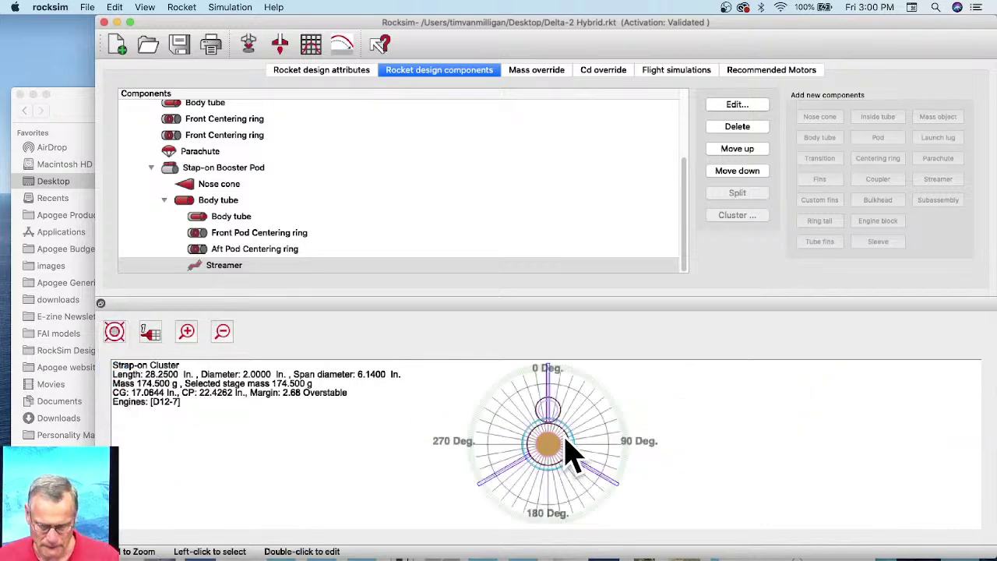
{"action": "scroll", "coordinate": [553, 432], "scroll_direction": "up", "scroll_amount": 3}
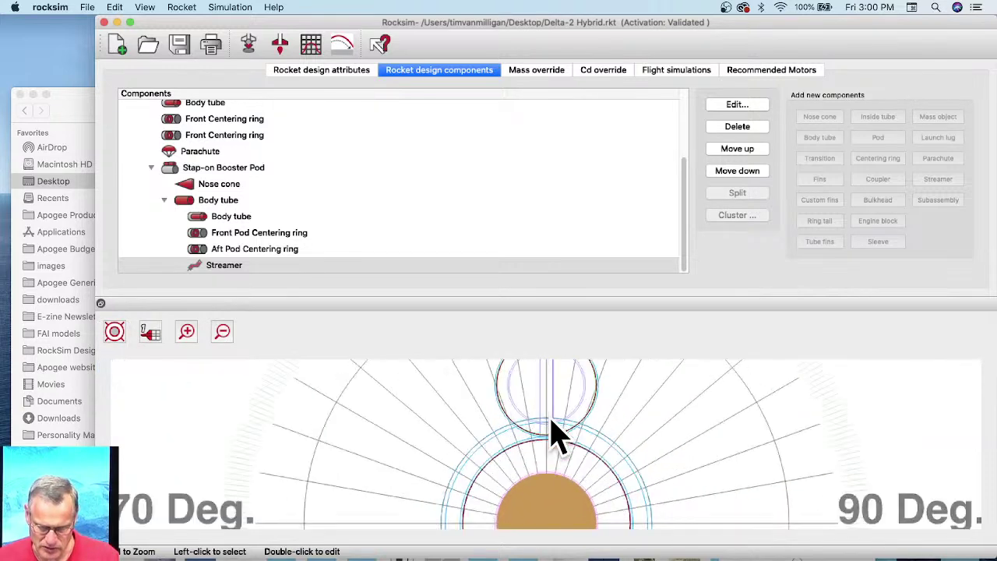
{"action": "scroll", "coordinate": [553, 433], "scroll_direction": "down", "scroll_amount": 3}
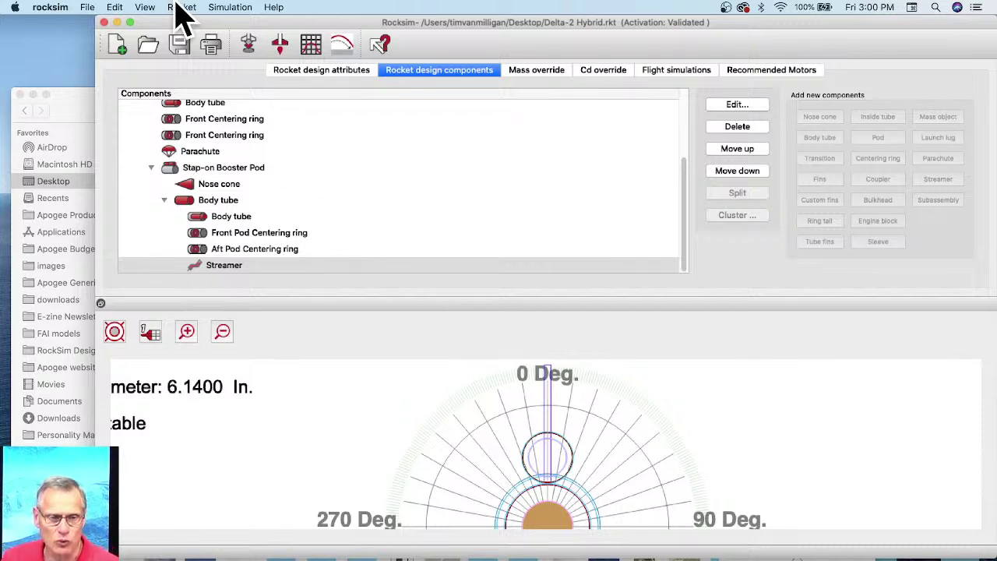
{"action": "left_click", "coordinate": [86, 8]}
{"action": "mouse_move", "coordinate": [47, 7]}
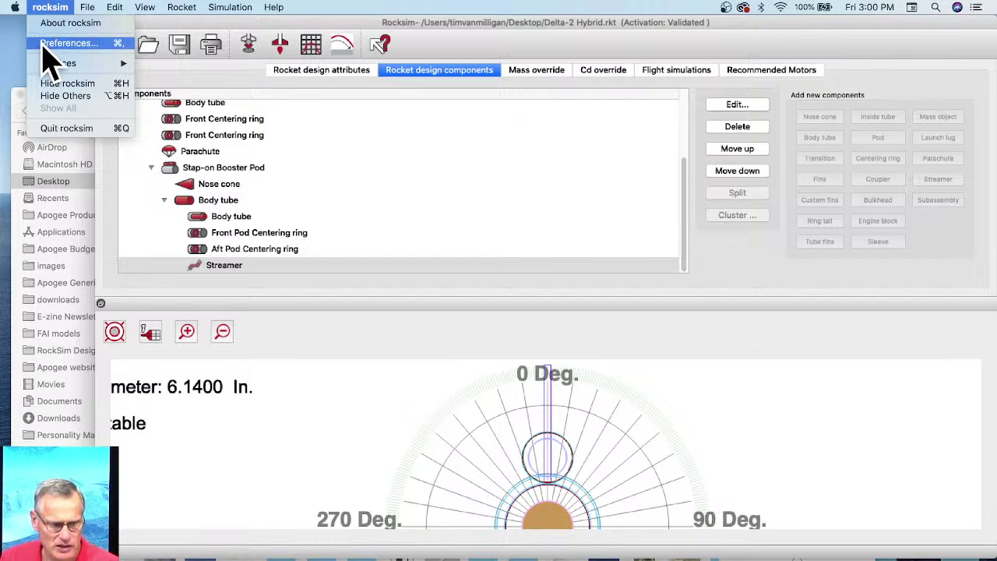
{"action": "left_click", "coordinate": [69, 44]}
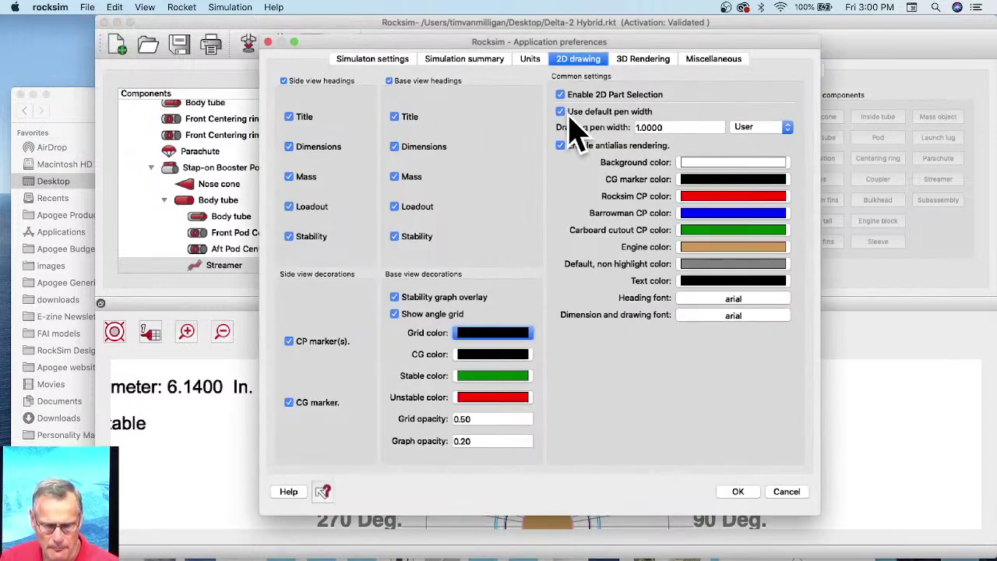
{"action": "left_click", "coordinate": [394, 299]}
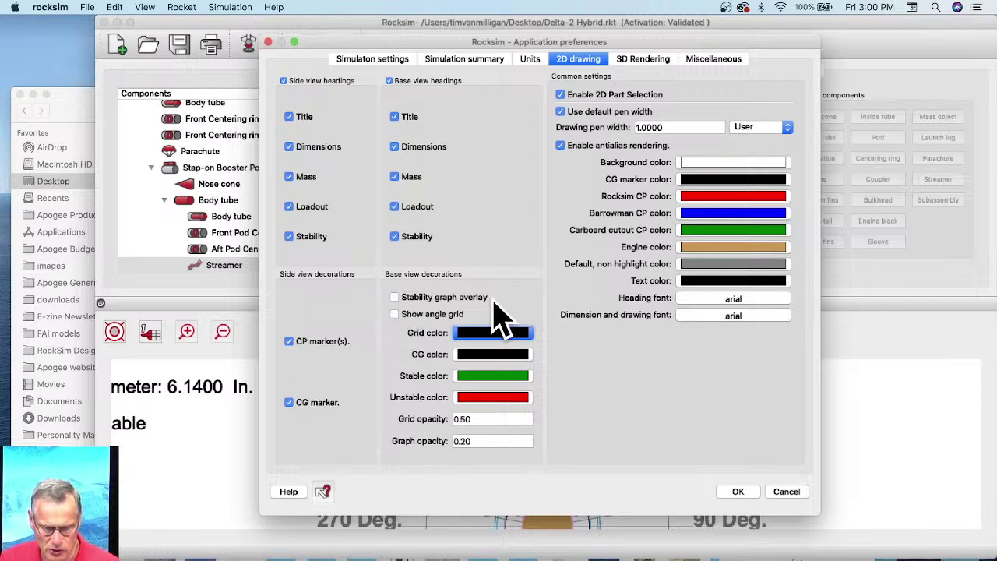
{"action": "left_click", "coordinate": [737, 491]}
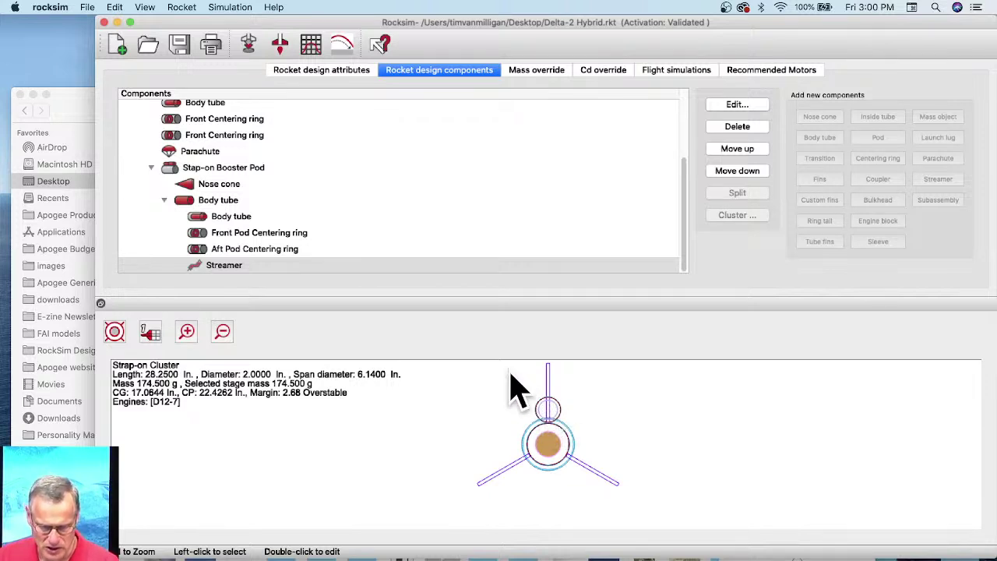
Rotate the booster pod around the body tube to a radial angle of about 26.4 degrees, checking it in base view, and accept it
{"action": "double_click", "coordinate": [168, 168]}
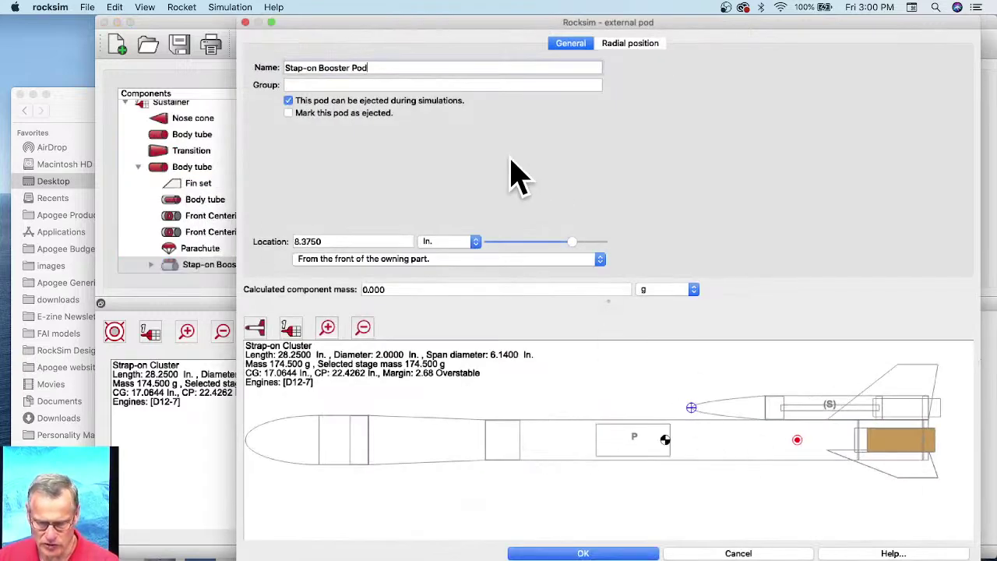
{"action": "left_click", "coordinate": [264, 334]}
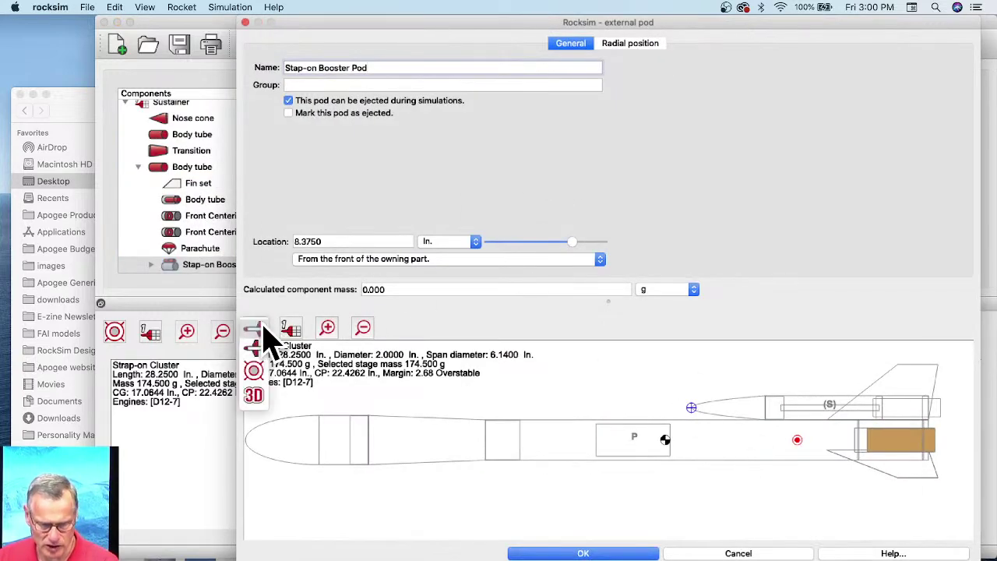
{"action": "left_click", "coordinate": [254, 396]}
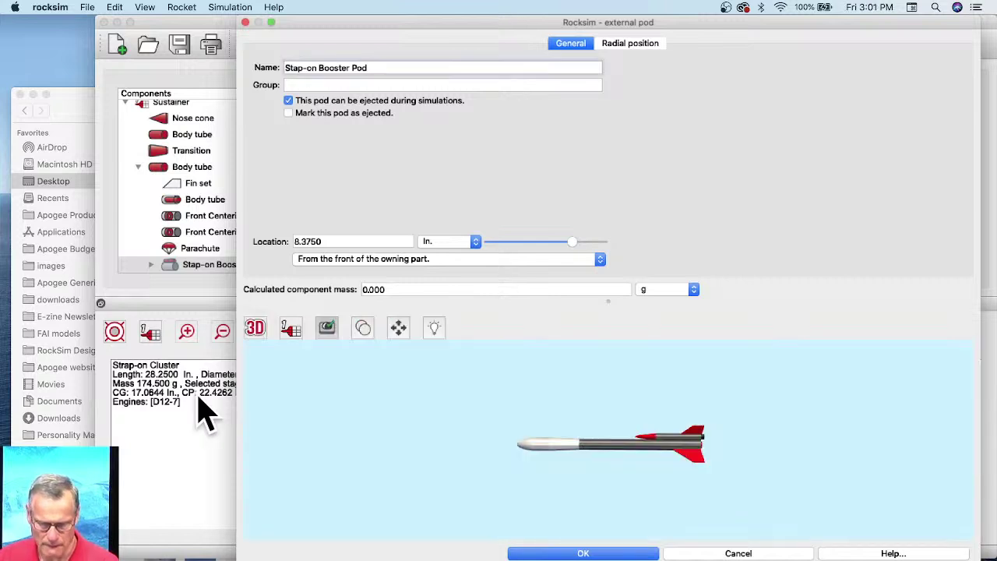
{"action": "left_click", "coordinate": [257, 334]}
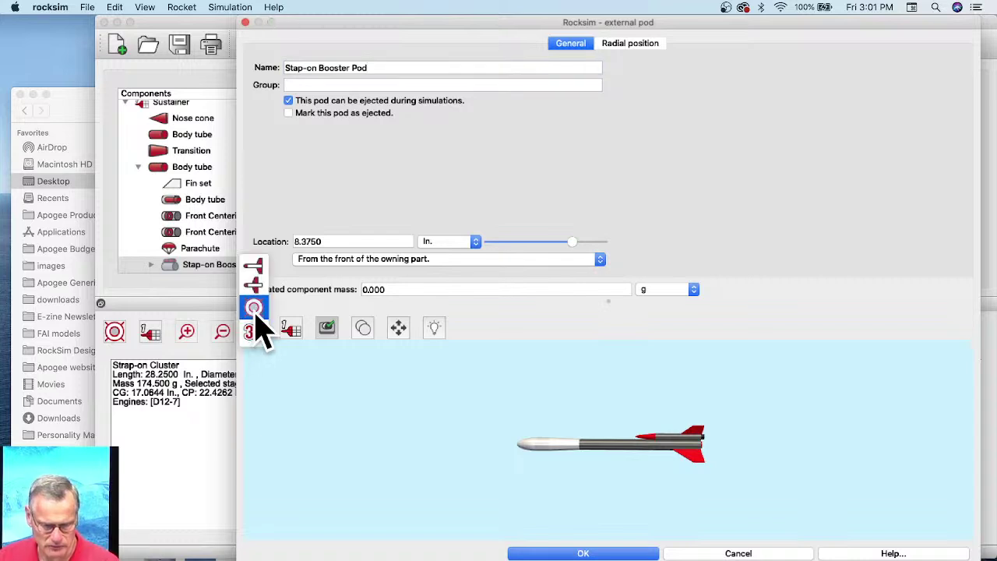
{"action": "left_click", "coordinate": [255, 311]}
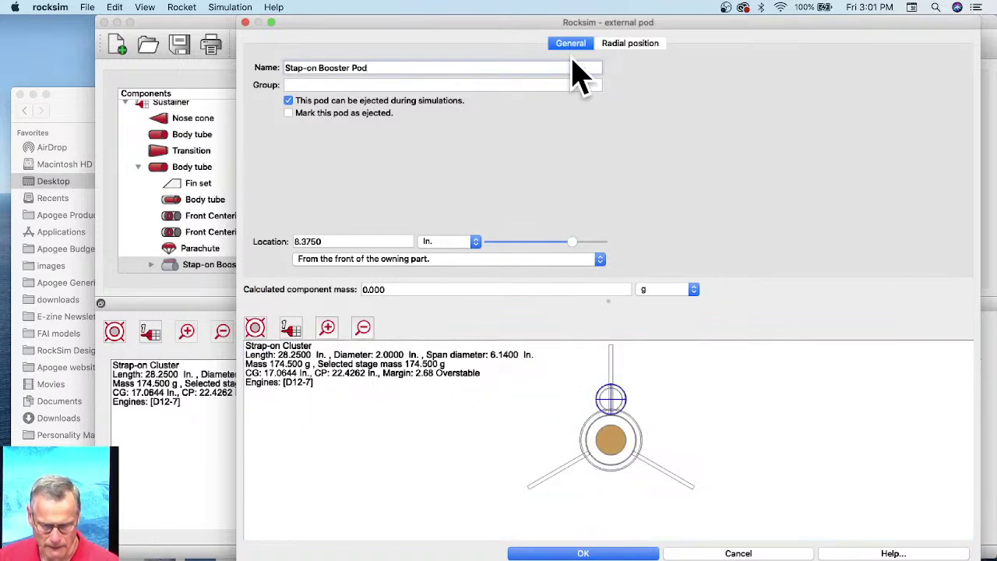
{"action": "left_click", "coordinate": [629, 47]}
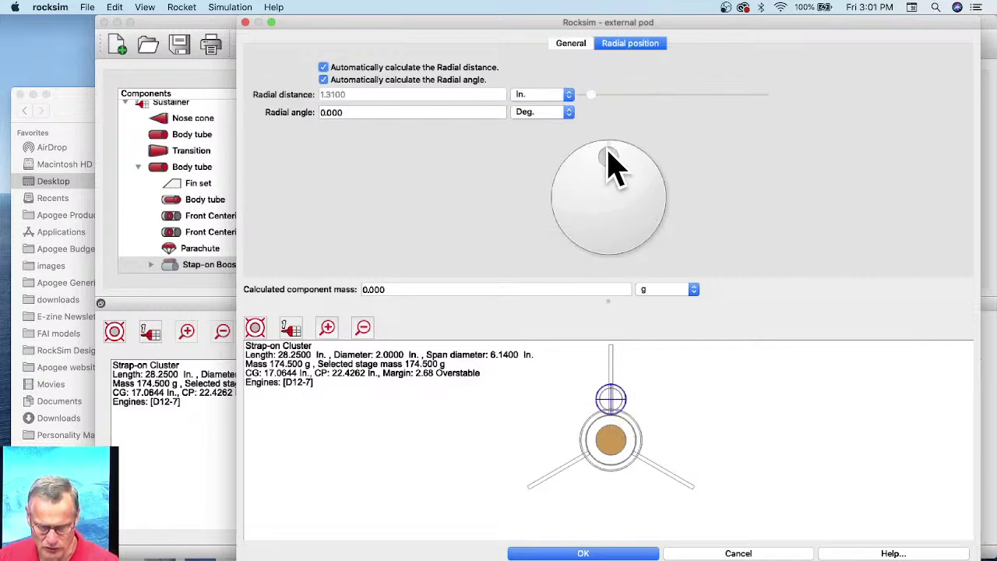
{"action": "left_click_drag", "start_coordinate": [608, 148], "coordinate": [634, 161]}
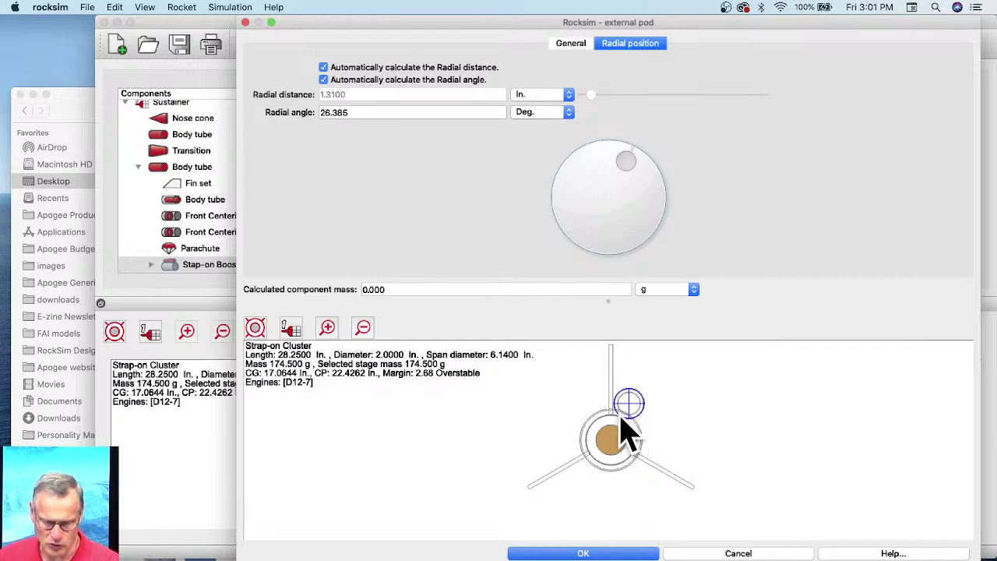
{"action": "left_click", "coordinate": [583, 553]}
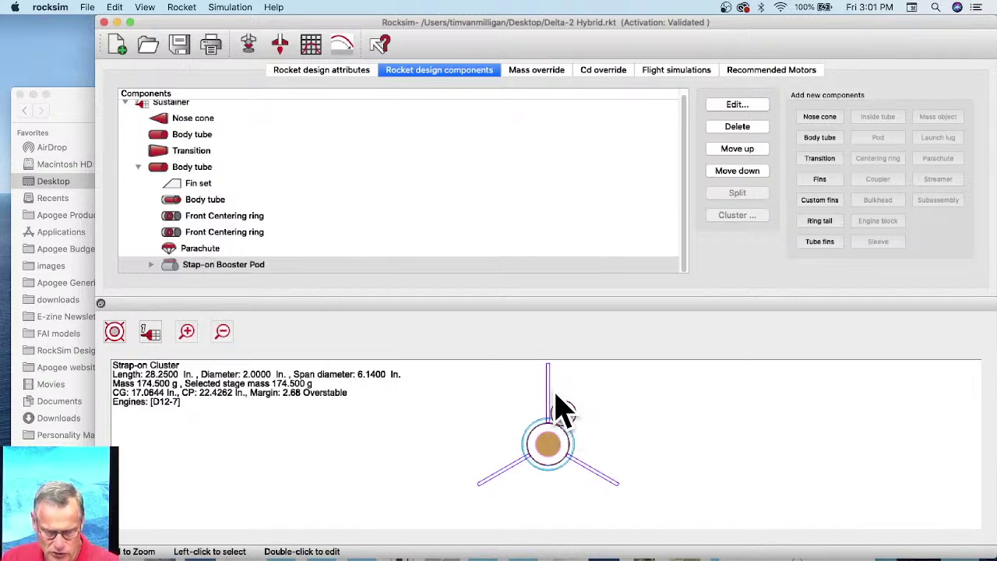
Return to the side view and paste a copy of the booster pod onto the lower body tube
{"action": "left_click", "coordinate": [115, 333]}
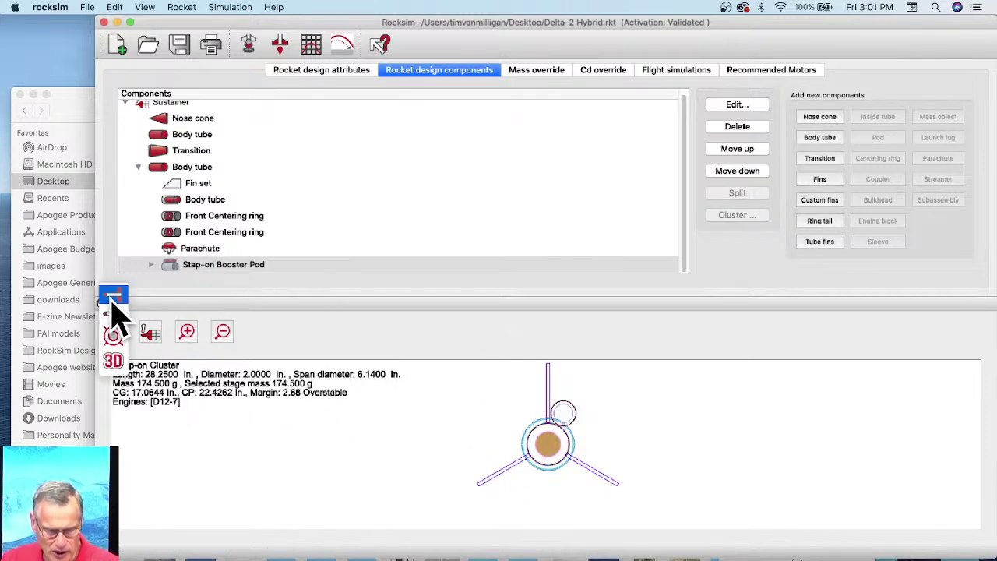
{"action": "left_click", "coordinate": [113, 299]}
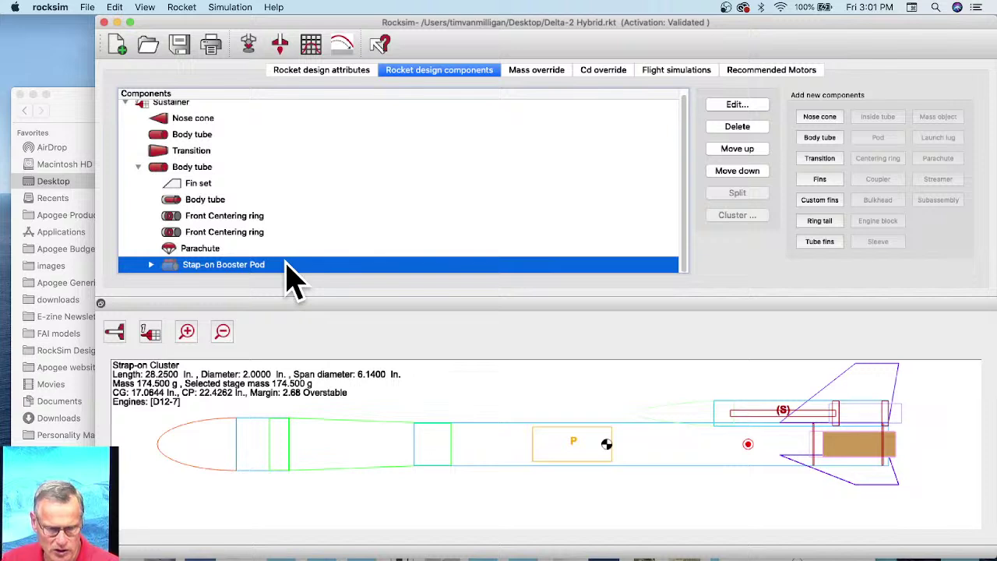
{"action": "right_click", "coordinate": [258, 264]}
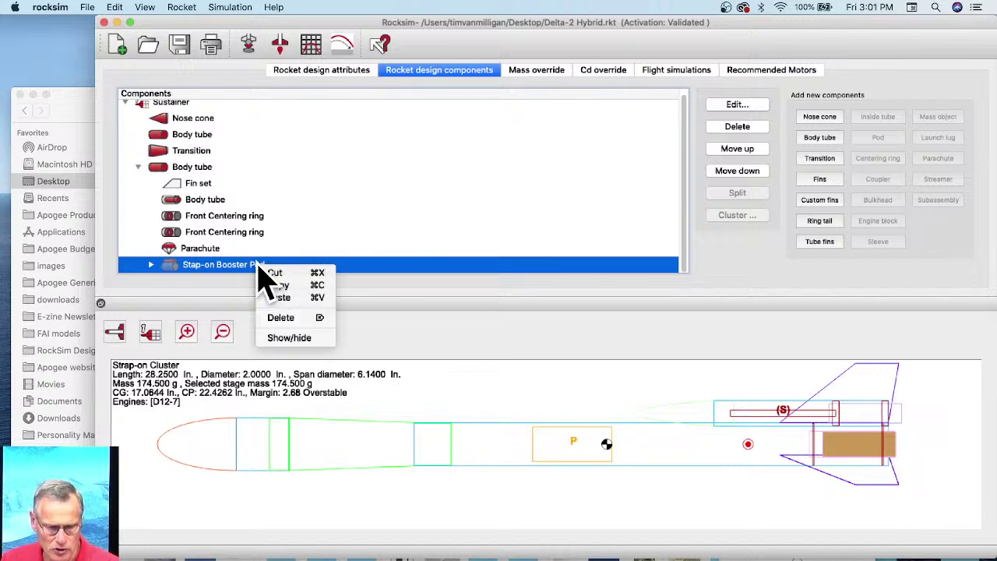
{"action": "left_click", "coordinate": [282, 286]}
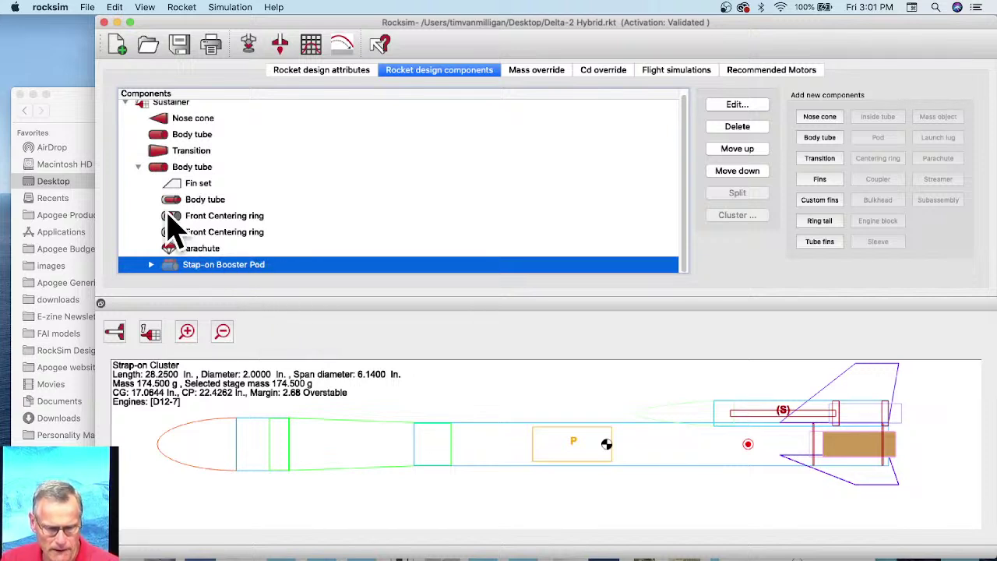
{"action": "left_click", "coordinate": [158, 168]}
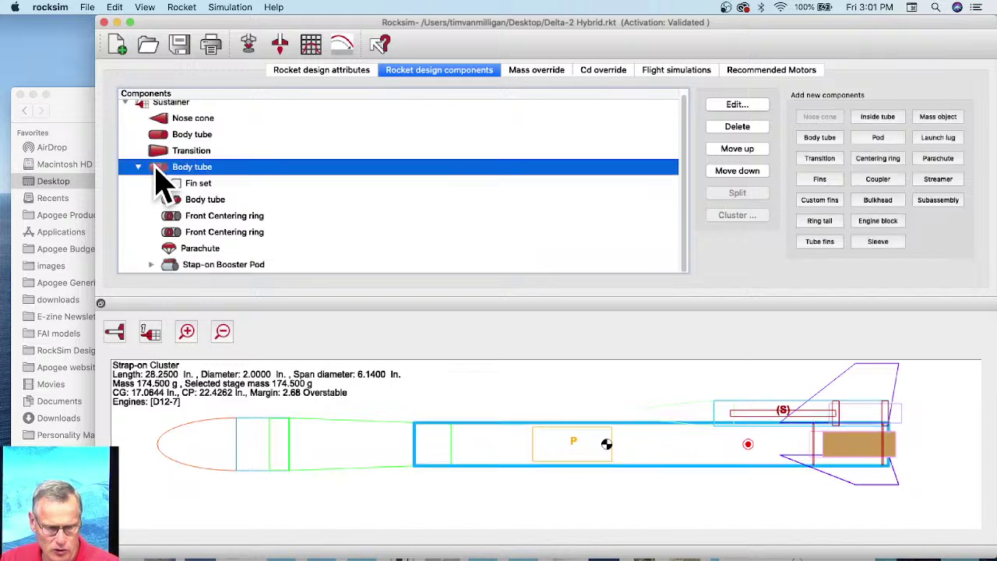
{"action": "right_click", "coordinate": [203, 168]}
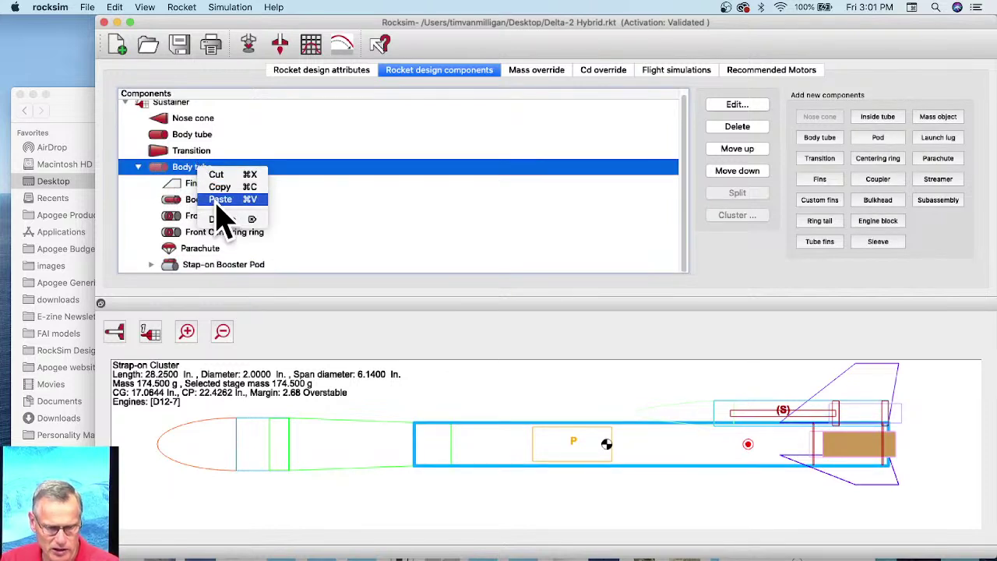
{"action": "left_click", "coordinate": [219, 201]}
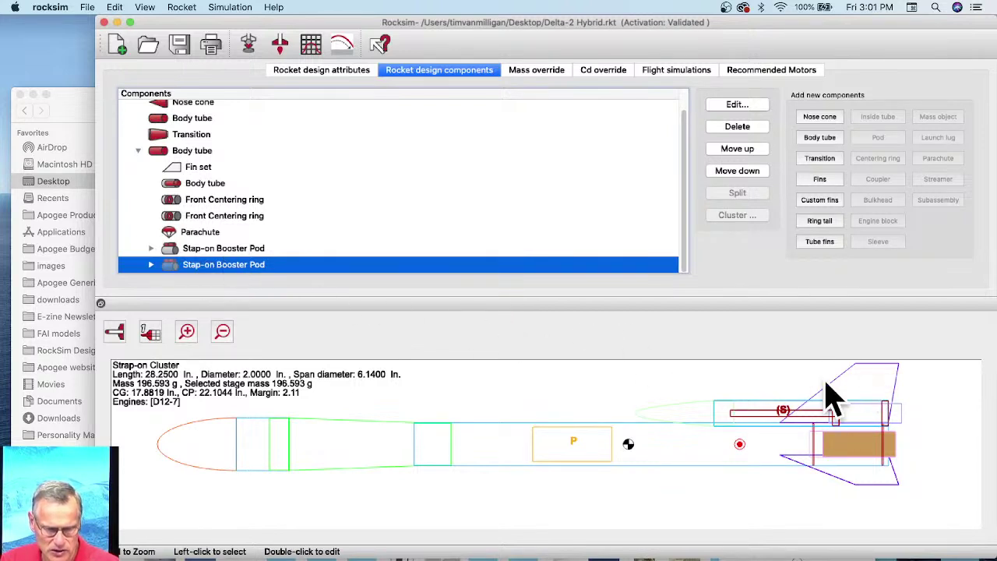
Set the copied booster pod's radial angle to 206.385 degrees, inspect its fit against the body tube, and accept it
{"action": "double_click", "coordinate": [225, 265]}
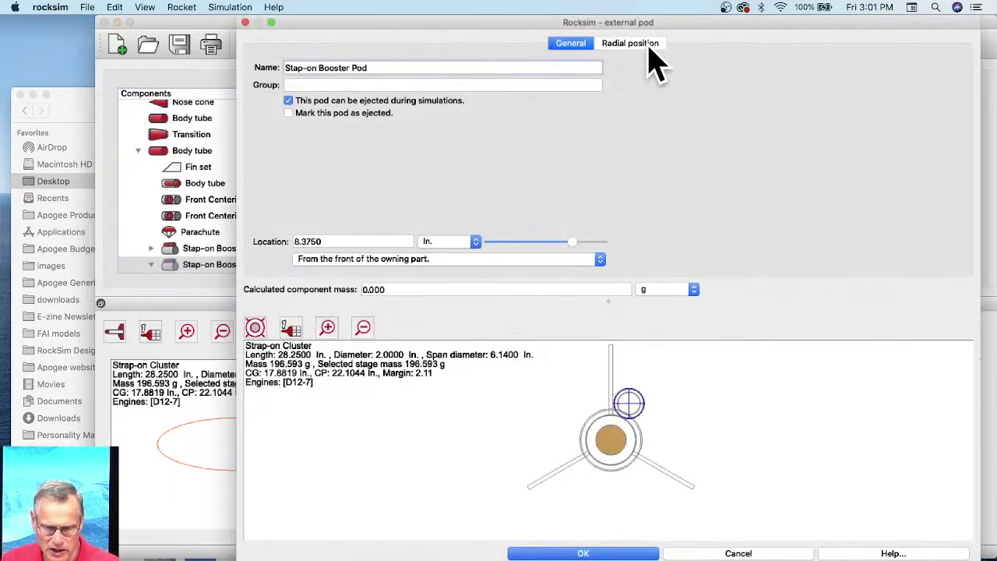
{"action": "left_click", "coordinate": [642, 47]}
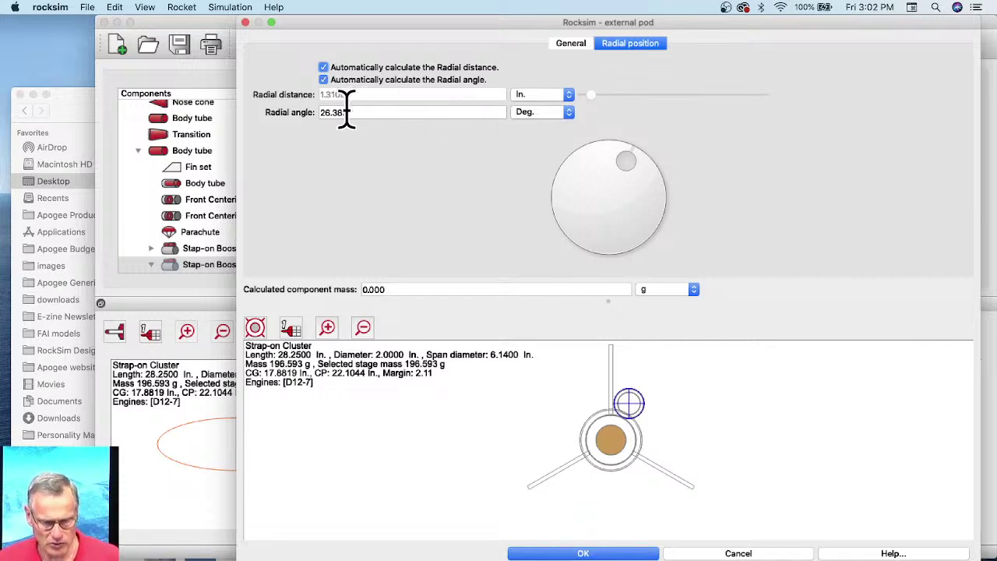
{"action": "left_click_drag", "start_coordinate": [350, 111], "coordinate": [285, 112]}
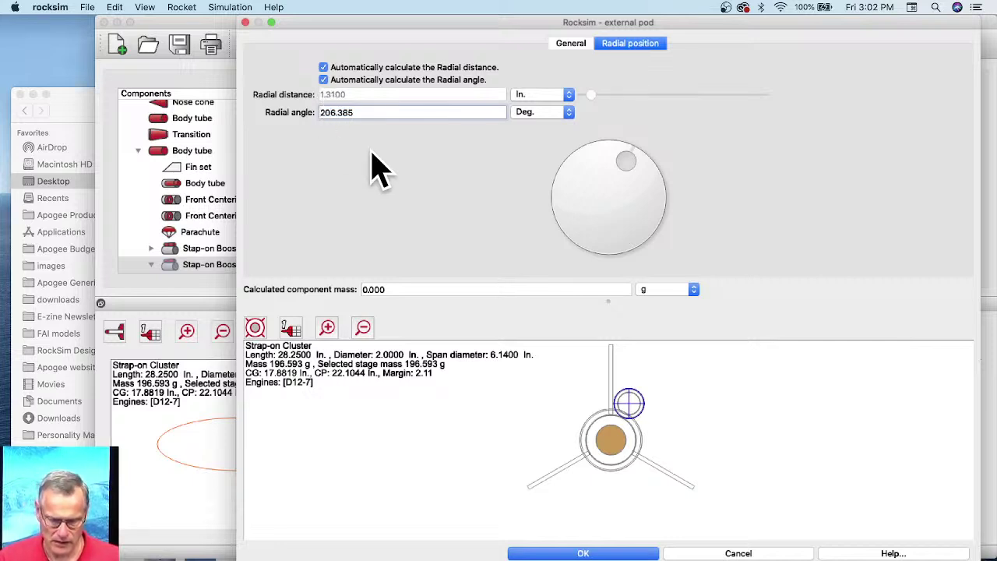
{"action": "key", "text": "Return"}
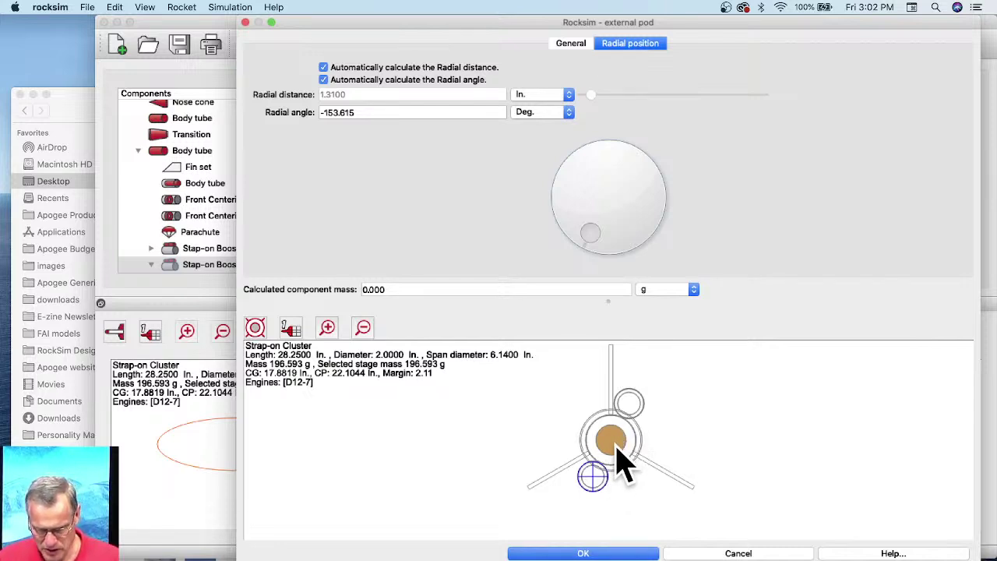
{"action": "scroll", "coordinate": [601, 472], "scroll_direction": "up", "scroll_amount": 3}
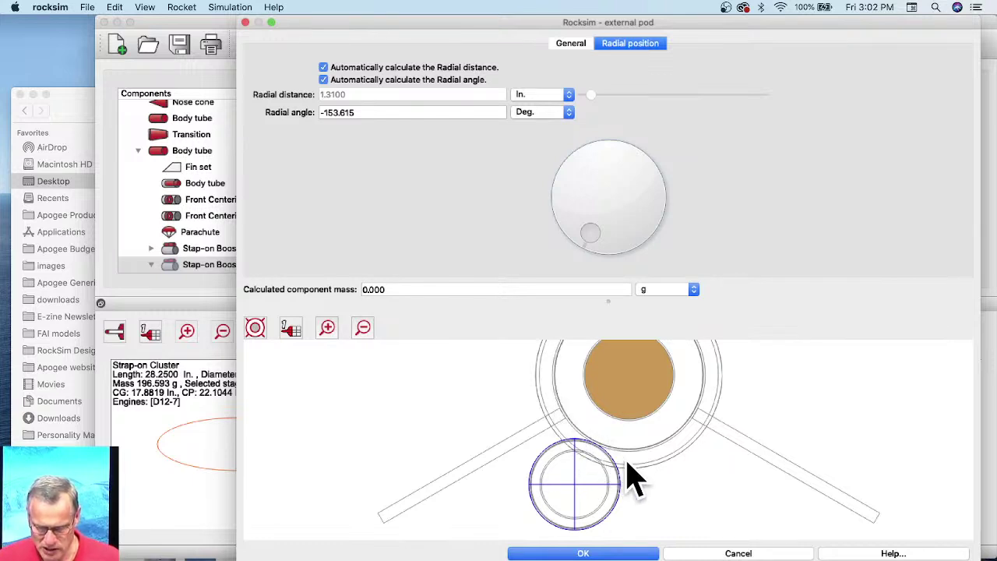
{"action": "scroll", "coordinate": [631, 475], "scroll_direction": "up", "scroll_amount": 2}
{"action": "scroll", "coordinate": [642, 467], "scroll_direction": "up", "scroll_amount": 2}
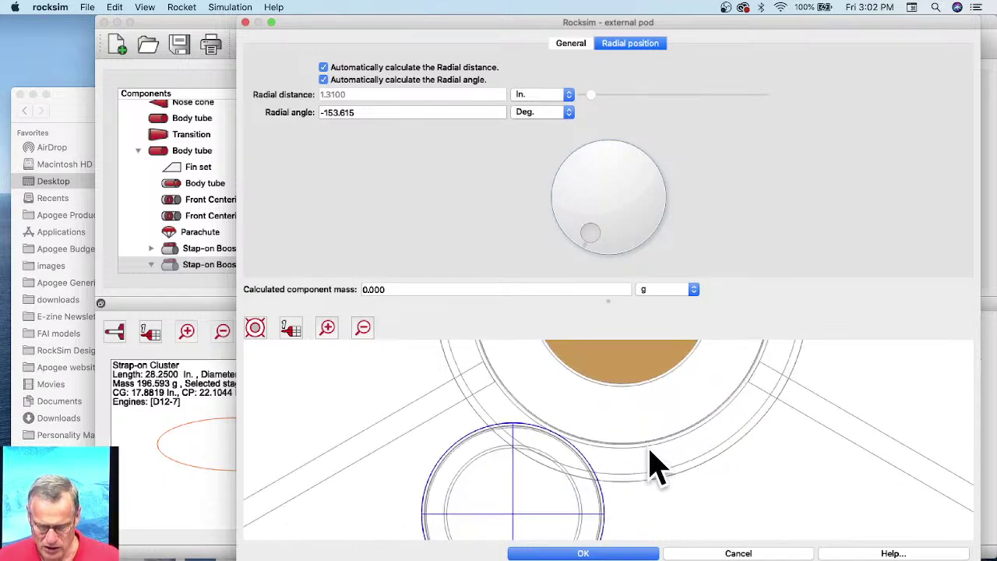
{"action": "scroll", "coordinate": [654, 468], "scroll_direction": "down", "scroll_amount": 5}
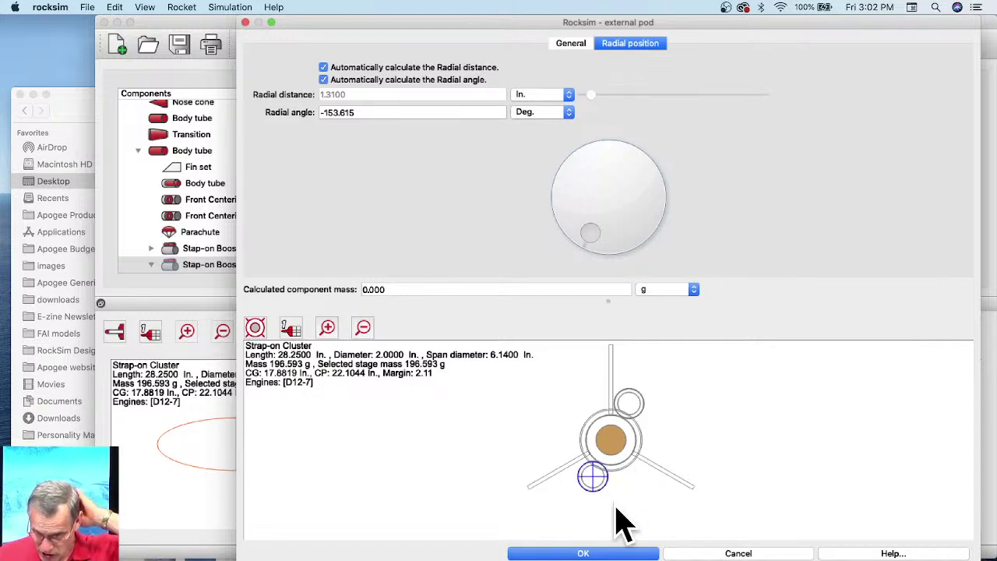
{"action": "left_click", "coordinate": [619, 554]}
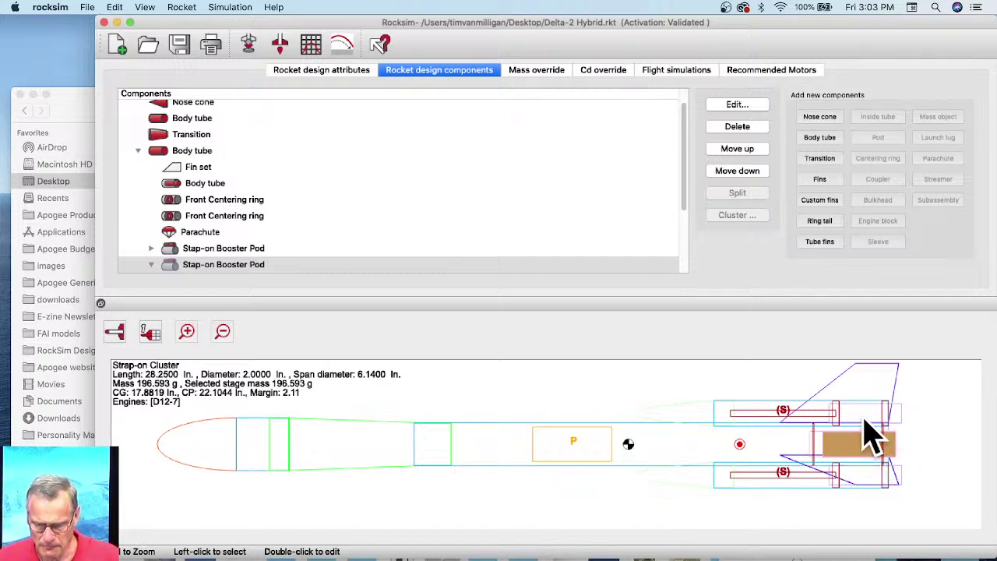
Show the rocket with both booster pods in the 3D view
{"action": "left_click", "coordinate": [114, 333]}
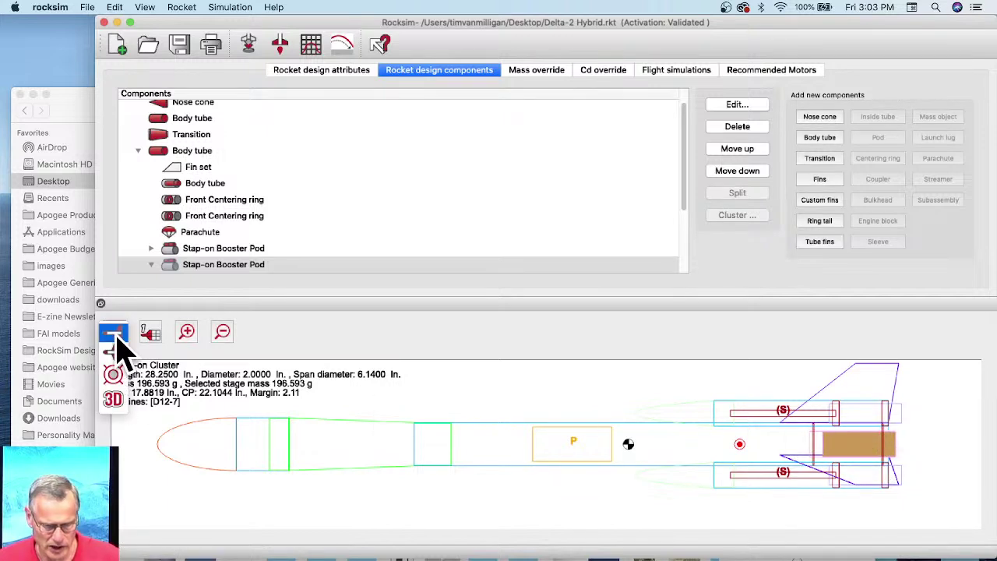
{"action": "left_click", "coordinate": [113, 400]}
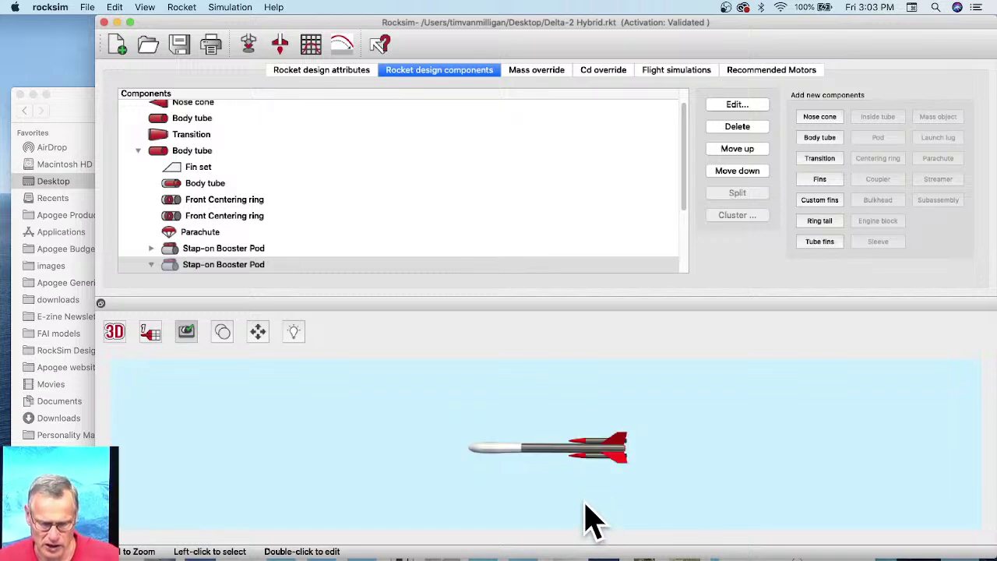
Inspect both booster pods up close in the 3D view and check which motor mounts are available for engine loading
{"action": "scroll", "coordinate": [590, 517], "scroll_direction": "up", "scroll_amount": 5}
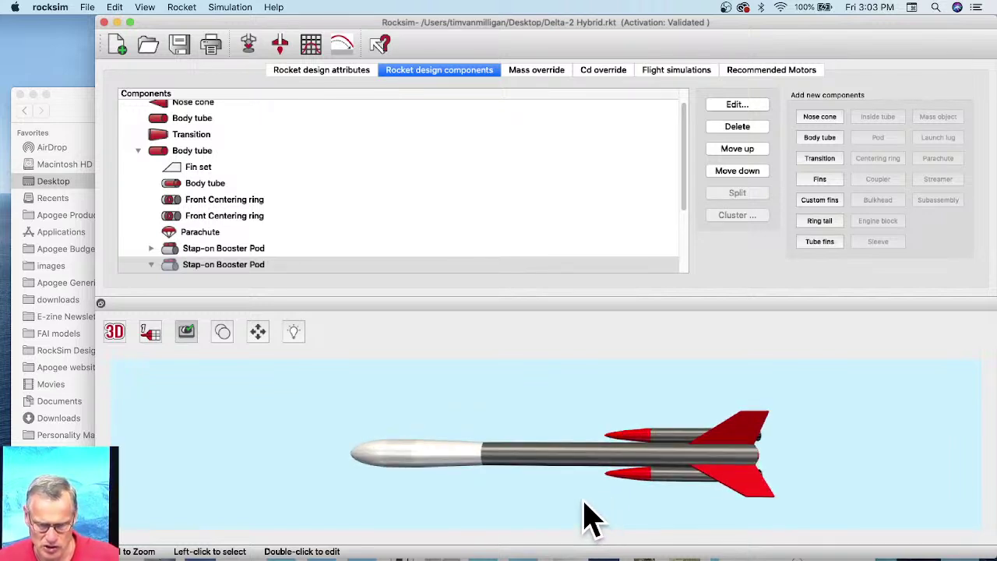
{"action": "left_click_drag", "start_coordinate": [584, 490], "coordinate": [601, 442]}
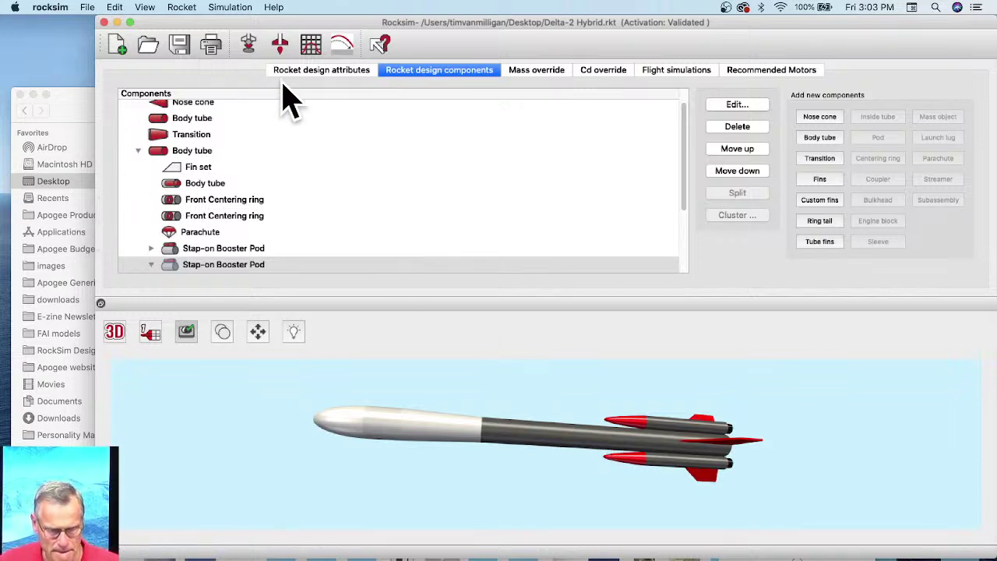
{"action": "scroll", "coordinate": [394, 229], "scroll_direction": "up", "scroll_amount": 1}
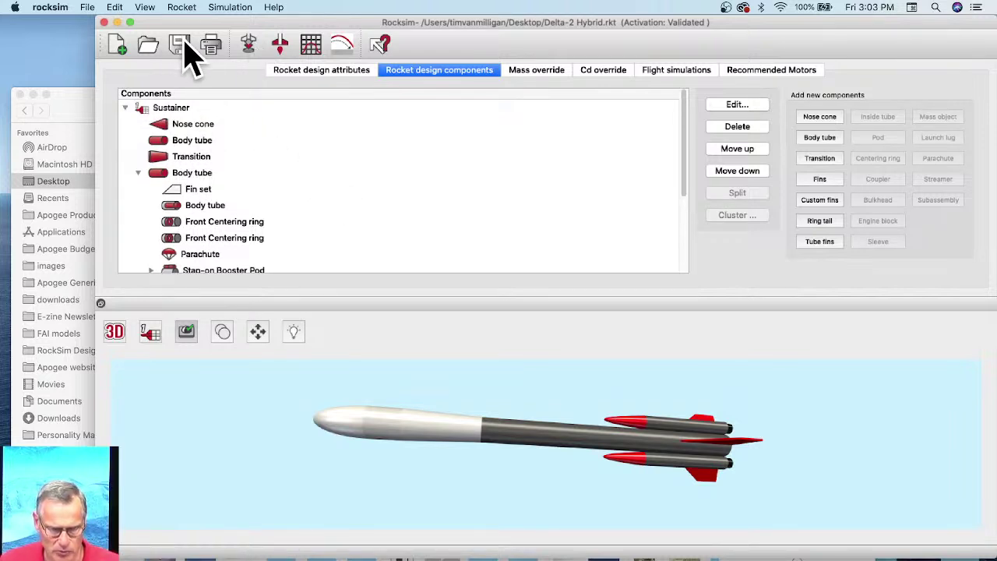
{"action": "left_click", "coordinate": [248, 44]}
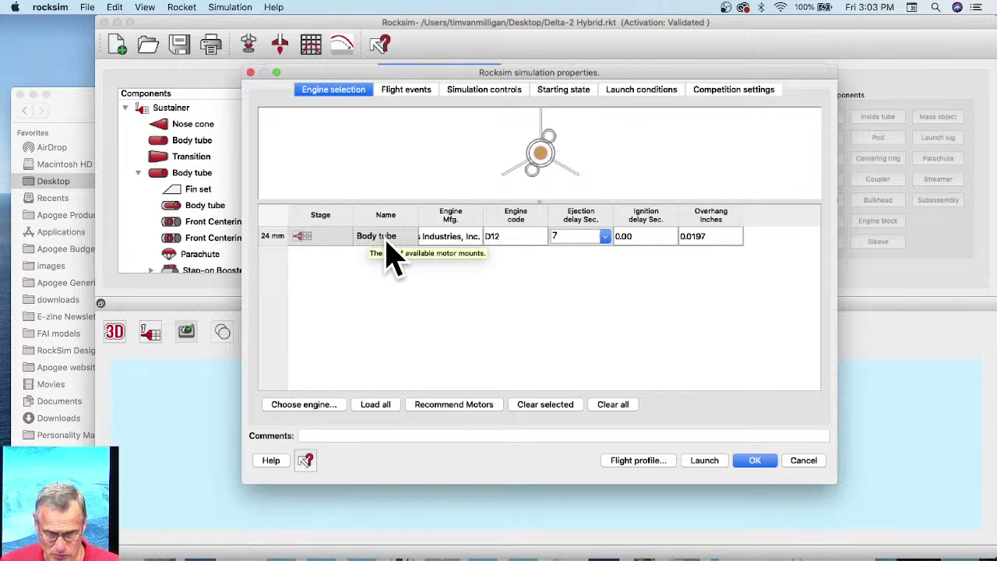
{"action": "left_click", "coordinate": [759, 465]}
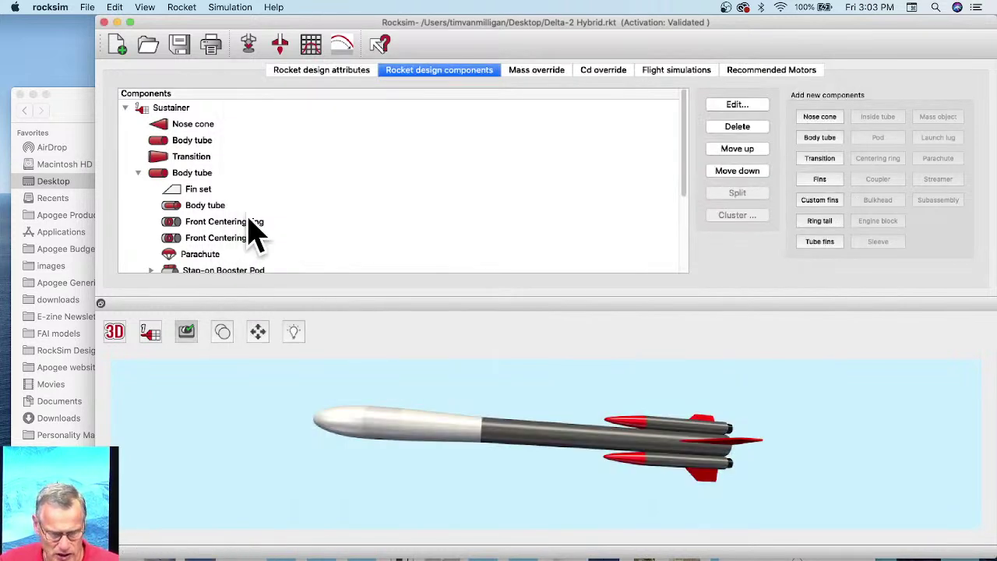
Make the inner body tube of the second strap-on booster pod a motor mount
{"action": "scroll", "coordinate": [249, 226], "scroll_direction": "down", "scroll_amount": 5}
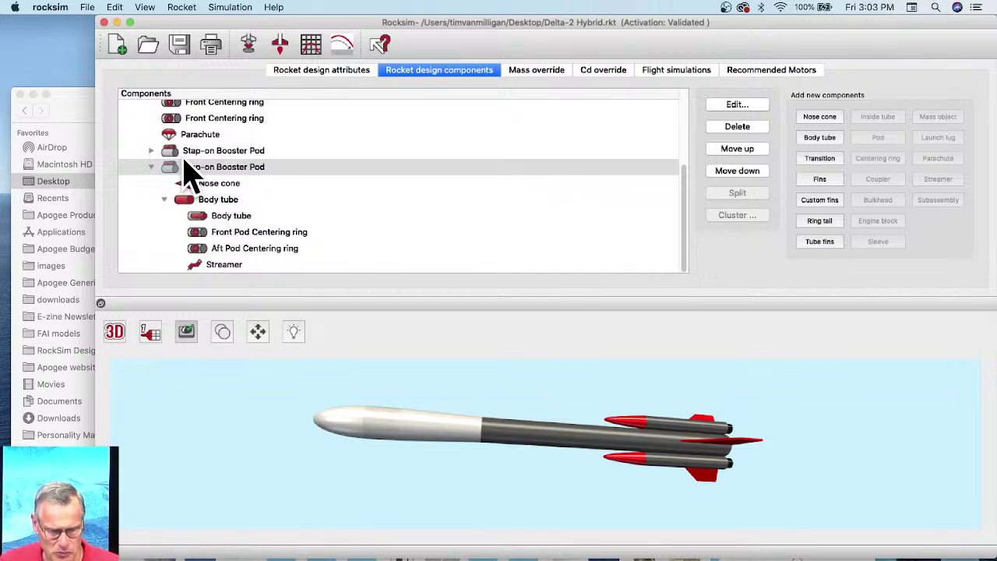
{"action": "left_click", "coordinate": [227, 215]}
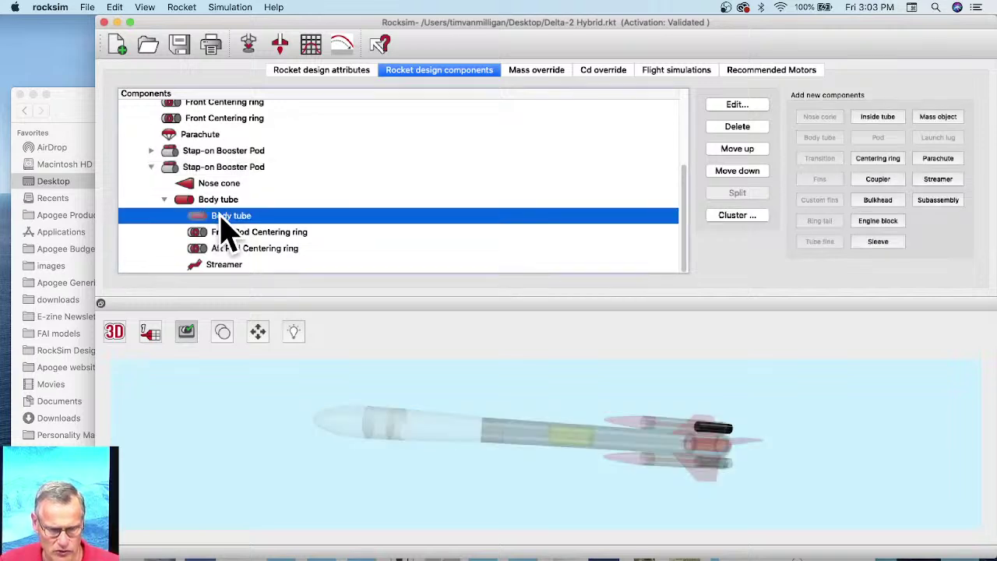
{"action": "double_click", "coordinate": [222, 217]}
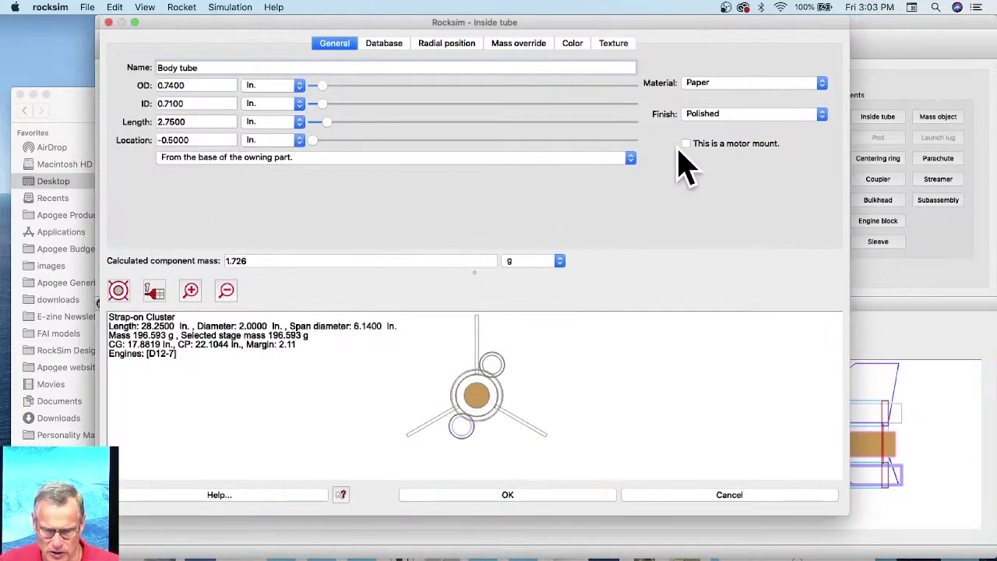
{"action": "left_click", "coordinate": [686, 145]}
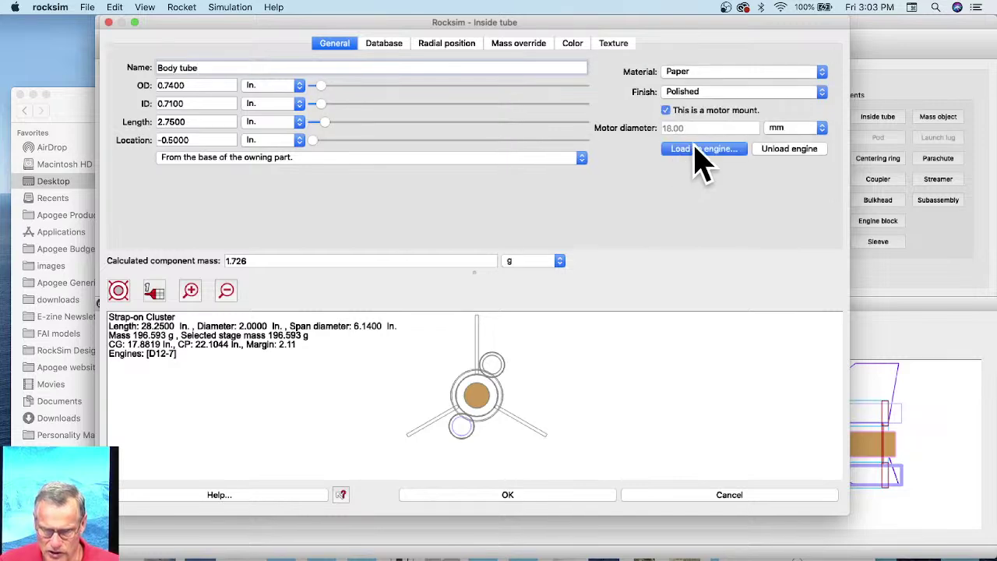
{"action": "left_click", "coordinate": [506, 495]}
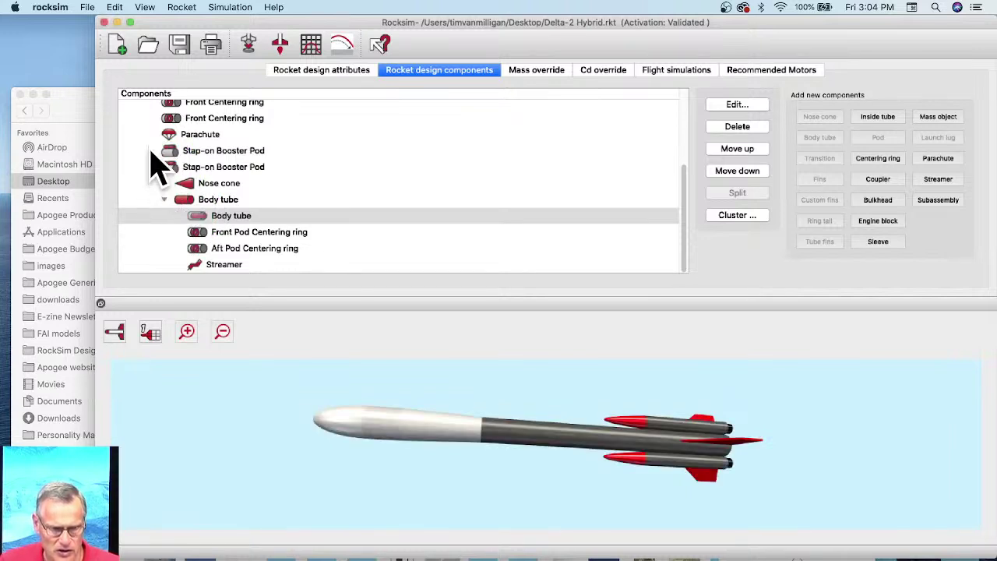
Make the inner body tube of the first strap-on booster pod a motor mount as well
{"action": "left_click", "coordinate": [151, 150]}
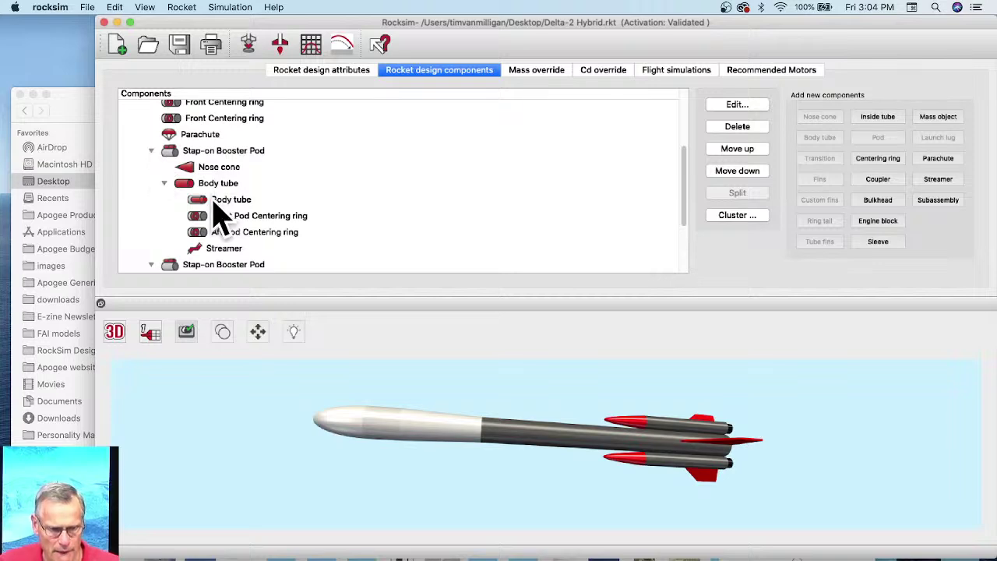
{"action": "left_click", "coordinate": [215, 201]}
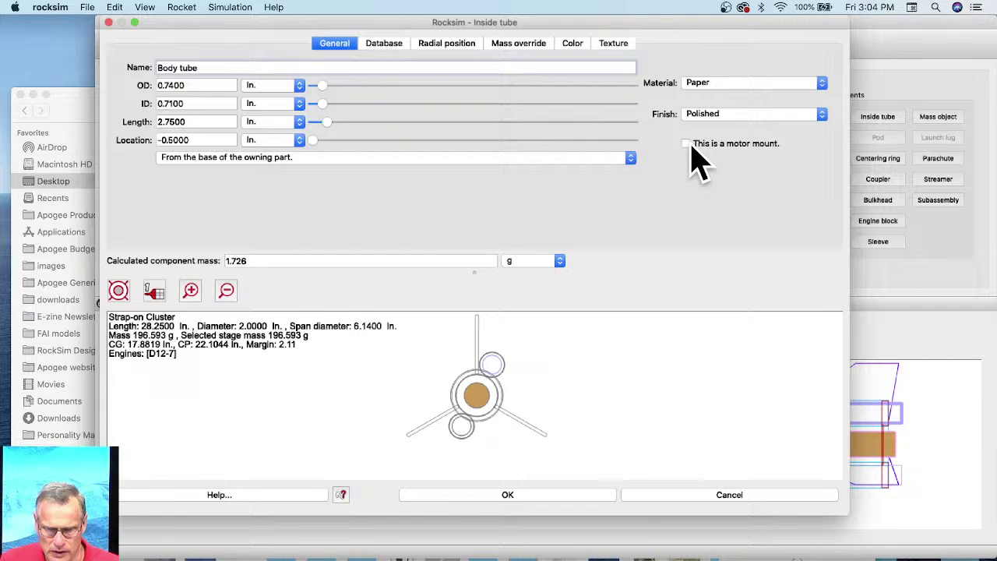
{"action": "left_click", "coordinate": [686, 144]}
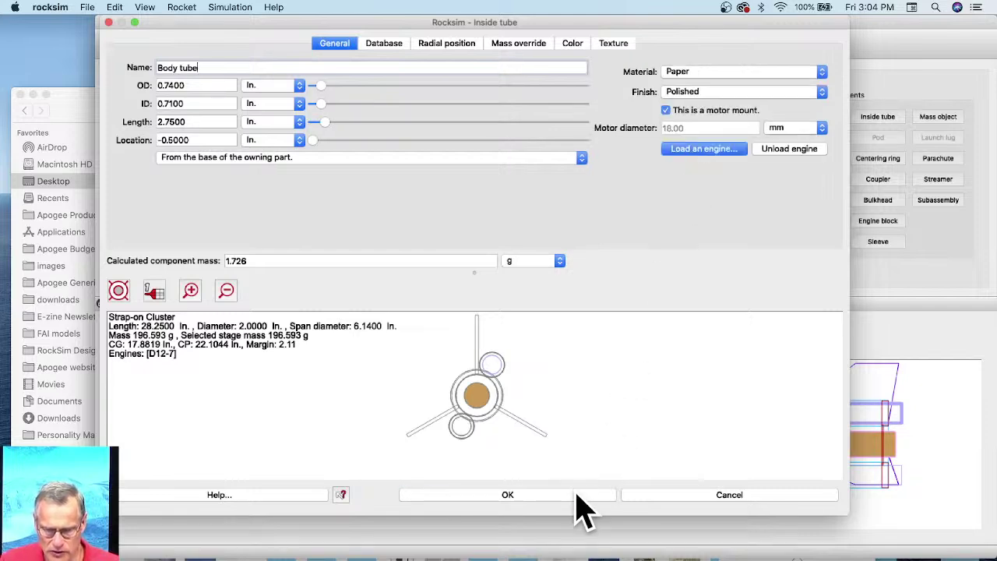
{"action": "left_click", "coordinate": [577, 494]}
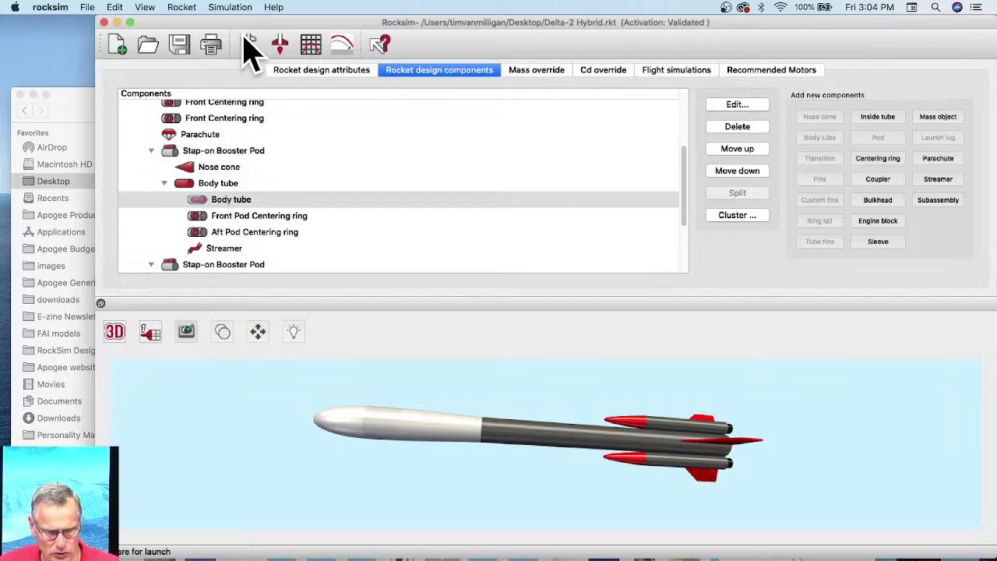
Prepare the rocket for launch and accept the Estes D12 engine with a 7-second ejection delay for the 24 mm mount
{"action": "left_click", "coordinate": [250, 45]}
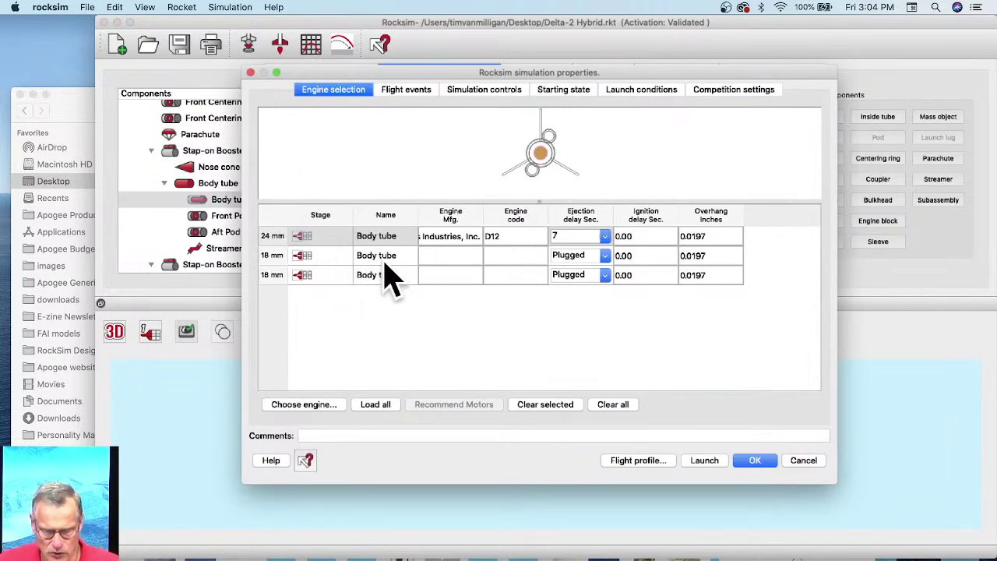
{"action": "left_click", "coordinate": [298, 405]}
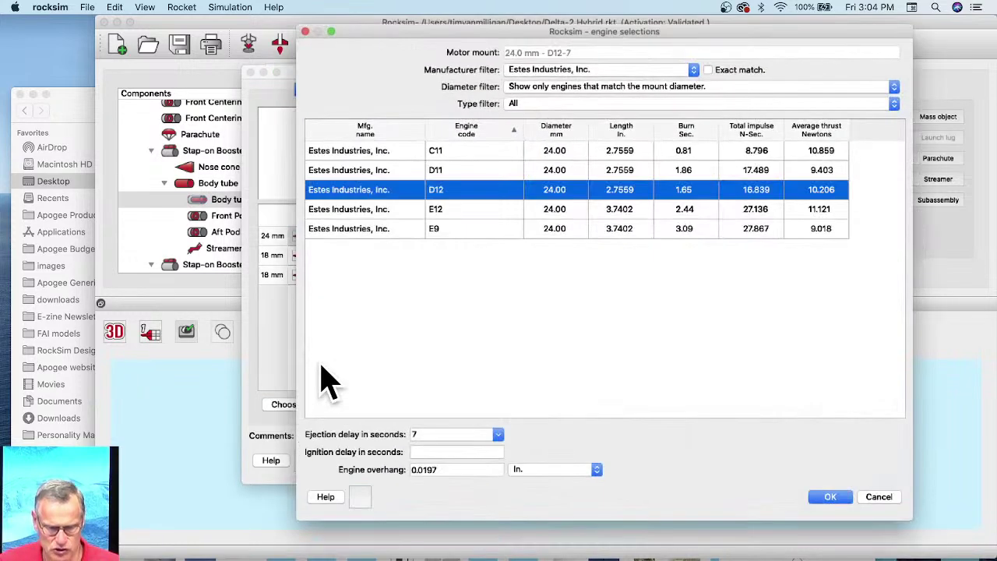
{"action": "left_click", "coordinate": [497, 433]}
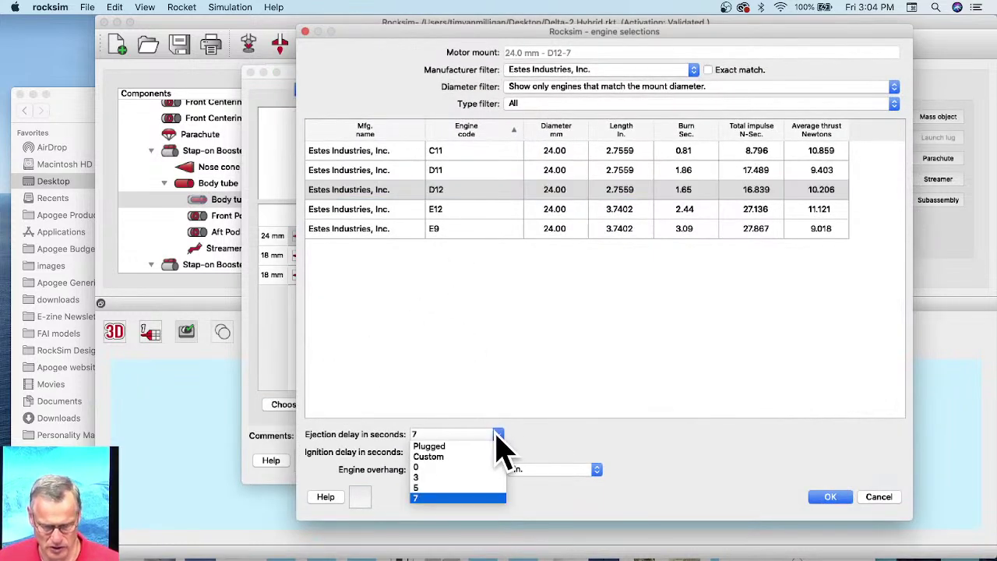
{"action": "left_click", "coordinate": [627, 463]}
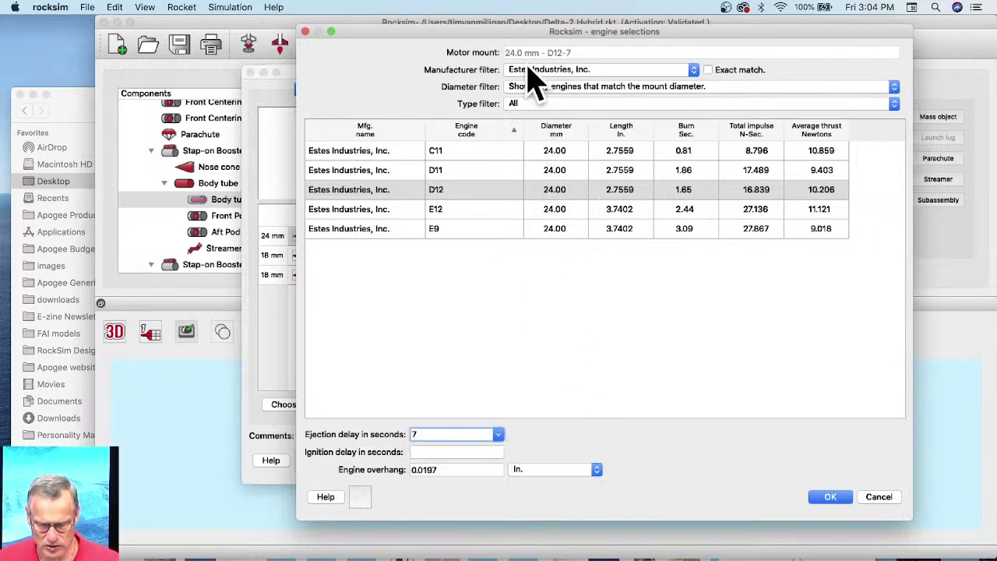
{"action": "left_click_drag", "start_coordinate": [489, 39], "coordinate": [592, 356]}
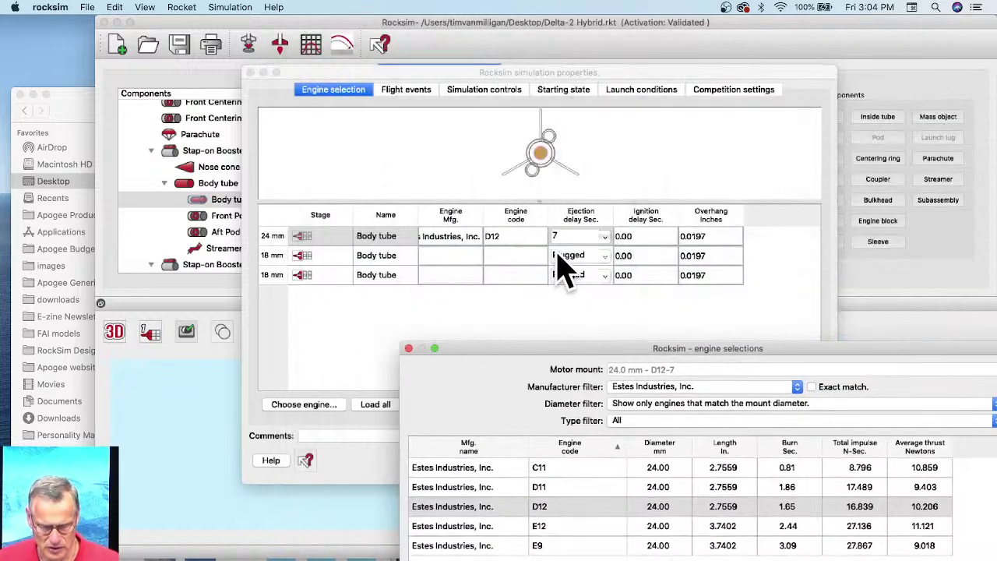
{"action": "left_click_drag", "start_coordinate": [760, 342], "coordinate": [665, 117]}
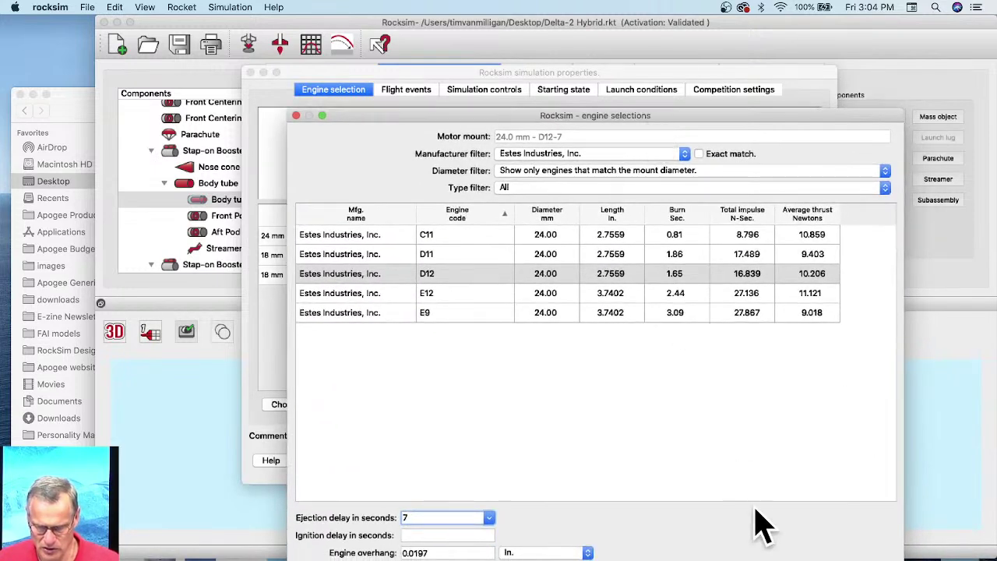
{"action": "key", "text": "Return"}
Load an Estes B6 engine with ejection delay 0 into the first 18 mm mount and apply it to the other 18 mm mount
{"action": "left_click", "coordinate": [310, 258]}
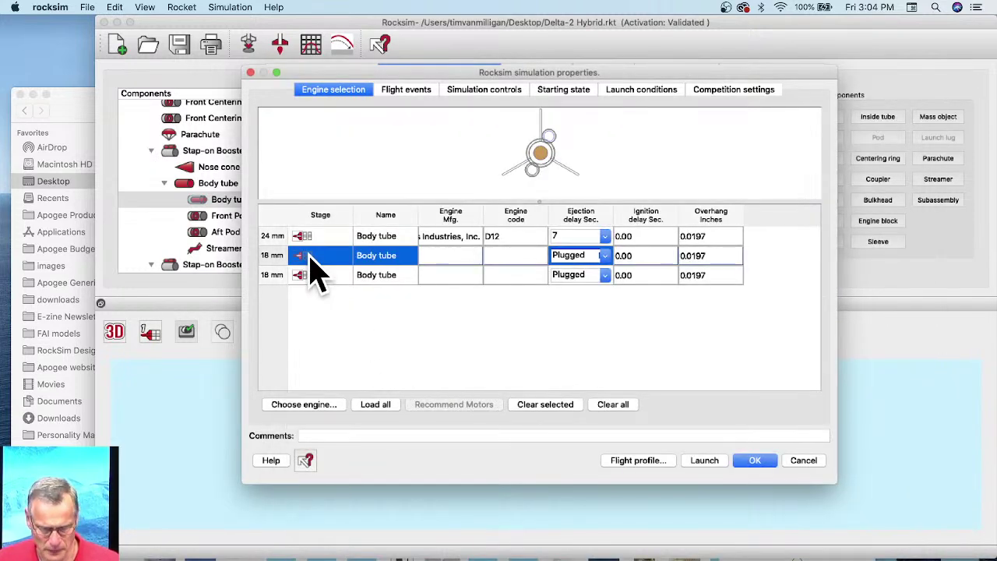
{"action": "double_click", "coordinate": [315, 256]}
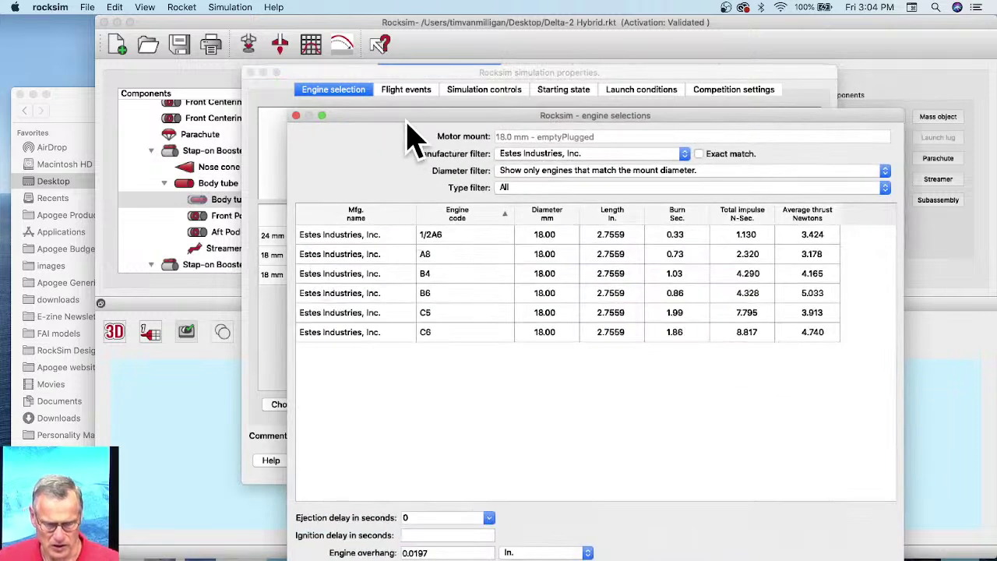
{"action": "left_click_drag", "start_coordinate": [409, 109], "coordinate": [371, 24]}
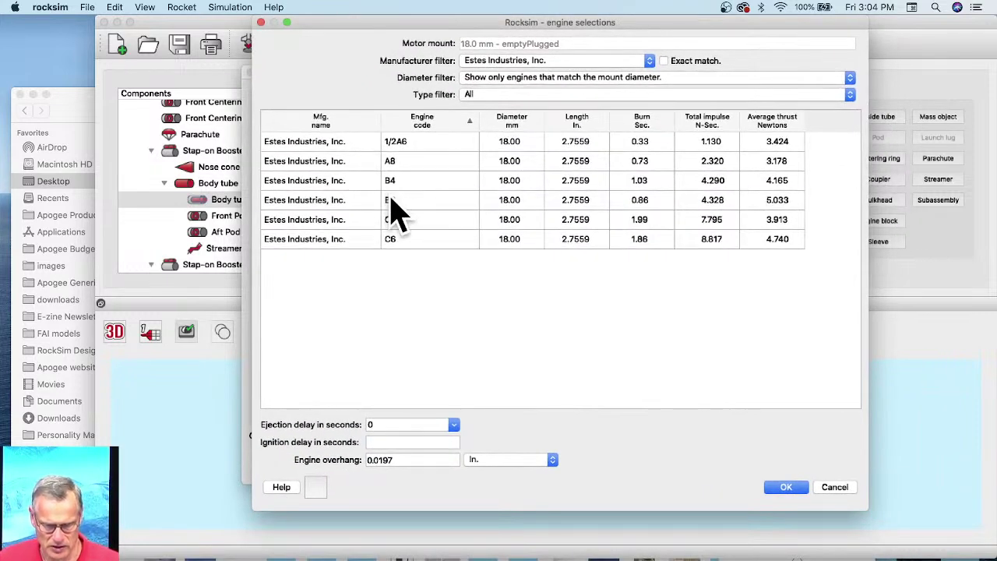
{"action": "left_click", "coordinate": [391, 199]}
{"action": "left_click", "coordinate": [452, 429]}
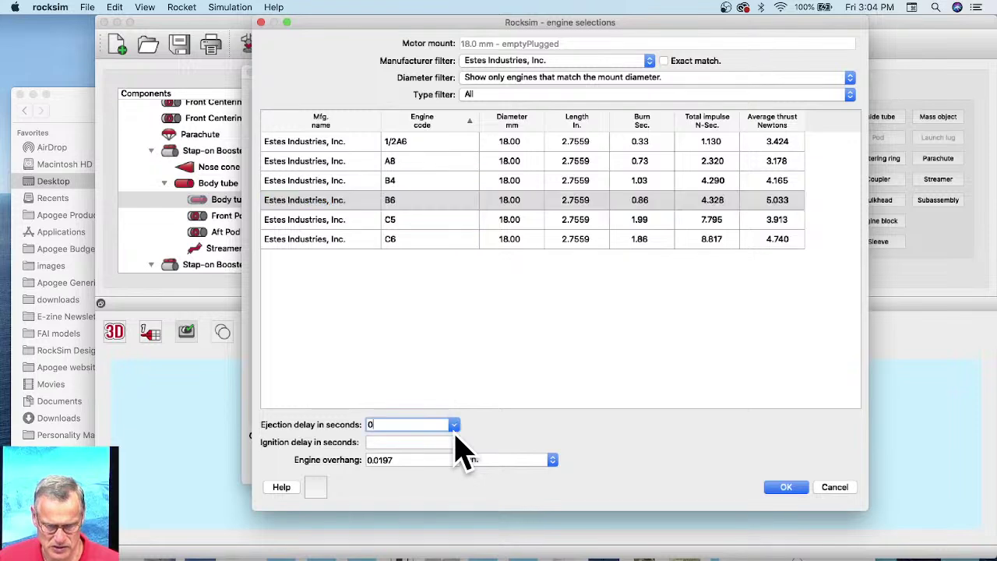
{"action": "left_click", "coordinate": [788, 489]}
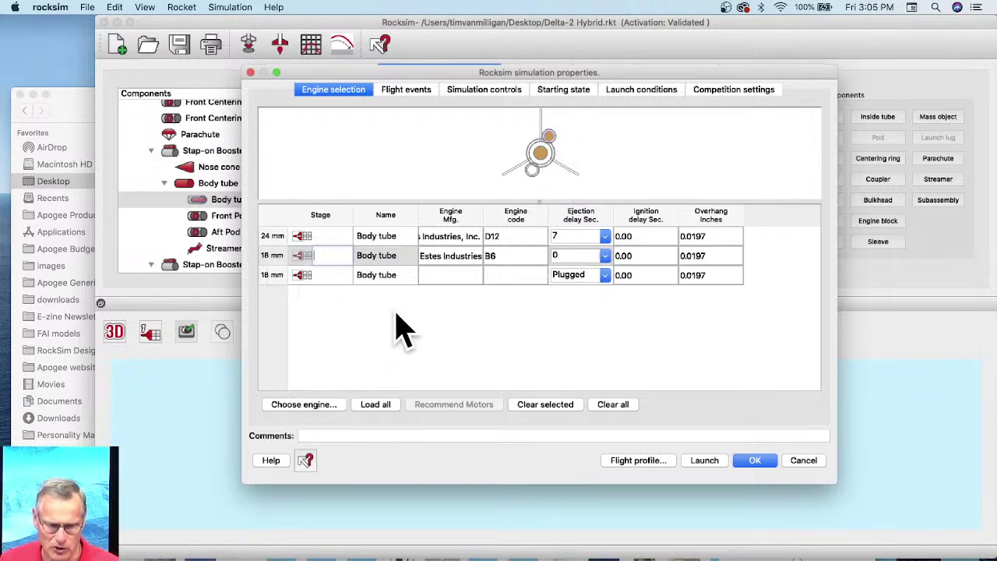
{"action": "left_click", "coordinate": [372, 254]}
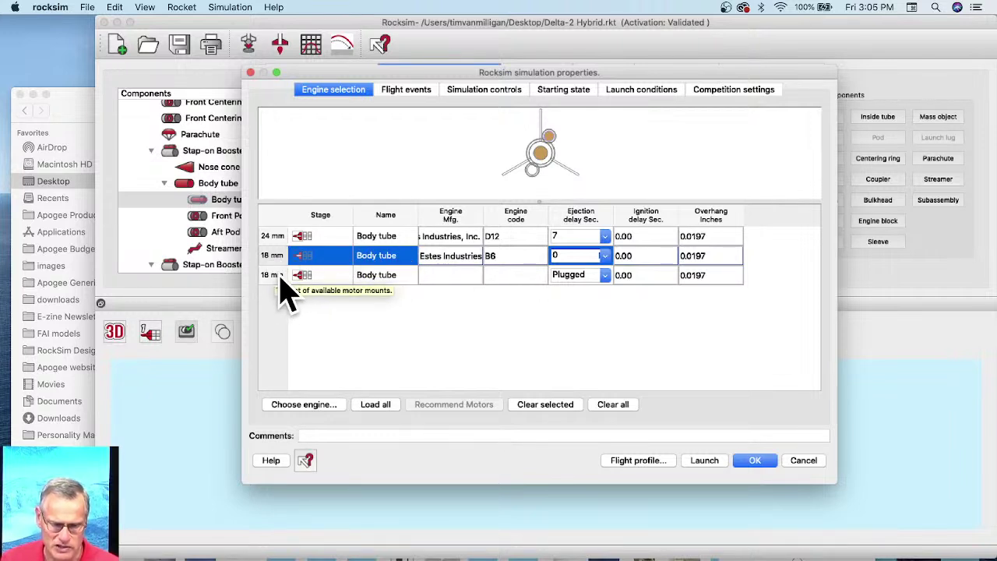
{"action": "left_click", "coordinate": [385, 410]}
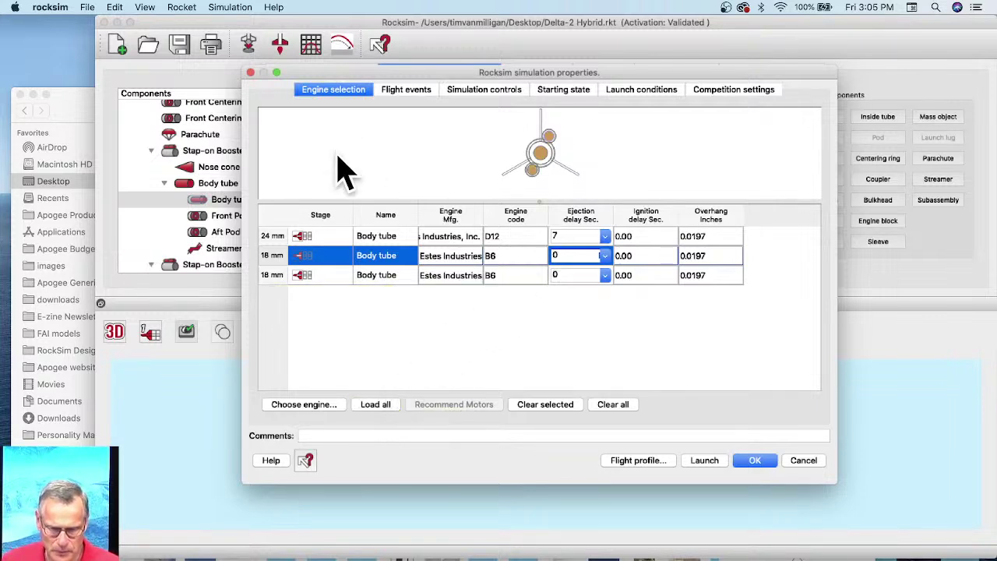
Review the simulation's flight events, simulation controls and starting state settings
{"action": "left_click", "coordinate": [411, 101]}
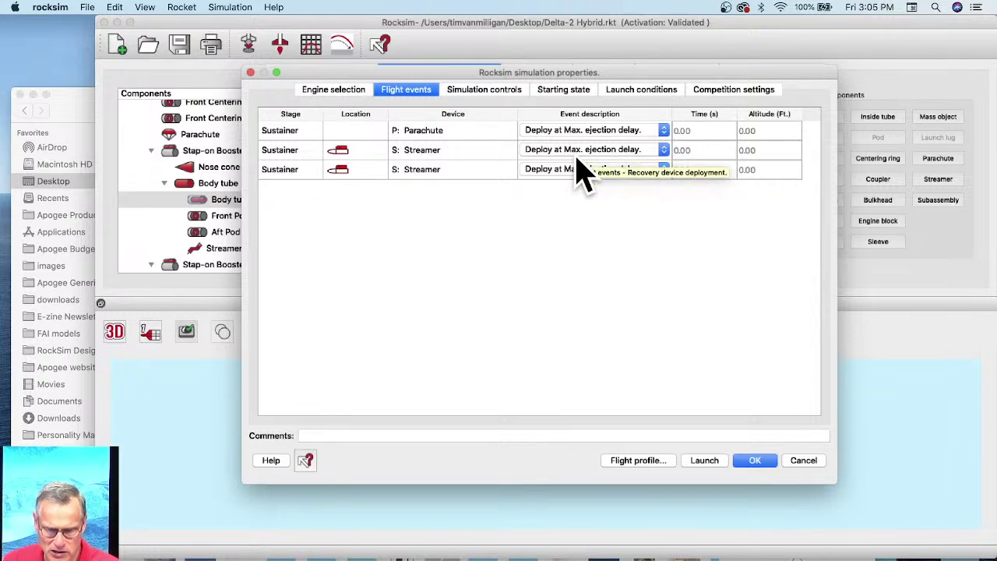
{"action": "left_click", "coordinate": [472, 91]}
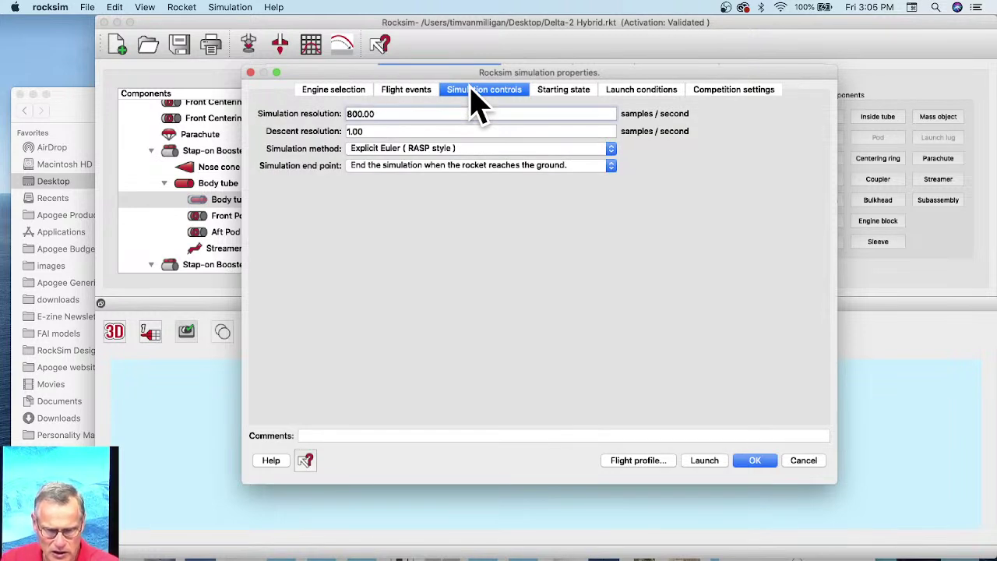
{"action": "left_click", "coordinate": [577, 92]}
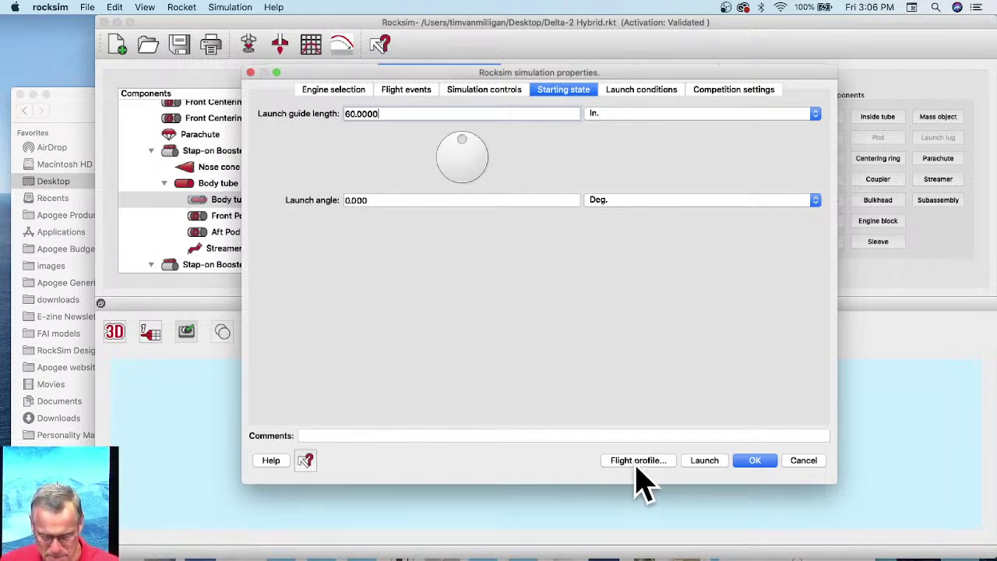
Run the simulation with its 2D flight profile, play the flight animation and close the profile
{"action": "left_click", "coordinate": [636, 463]}
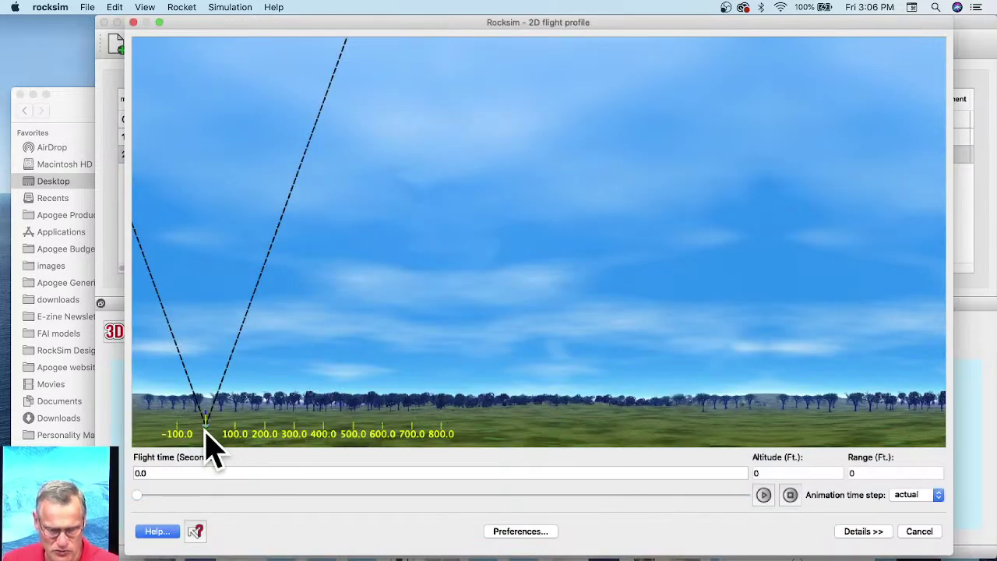
{"action": "left_click", "coordinate": [763, 495]}
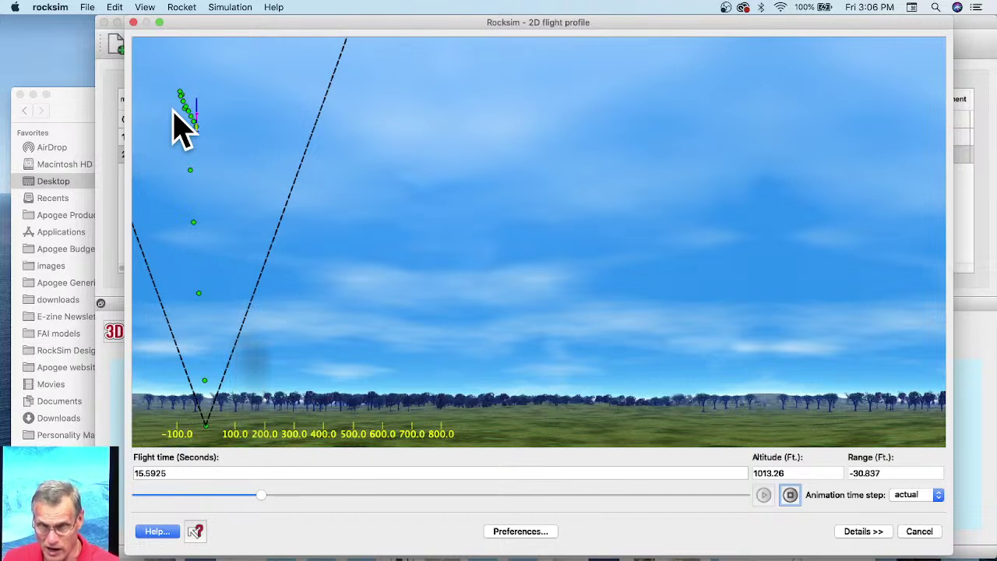
{"action": "left_click", "coordinate": [133, 22]}
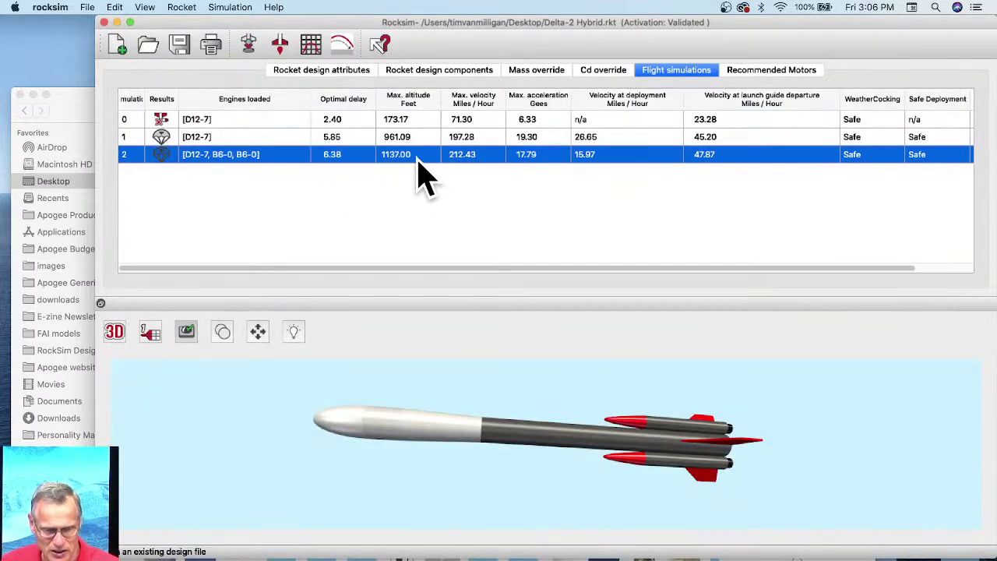
Plot Mass and Thrust against Time for the D12-7, B6-0, B6-0 simulation, clearing the third Y-axis selection
{"action": "left_click", "coordinate": [311, 47]}
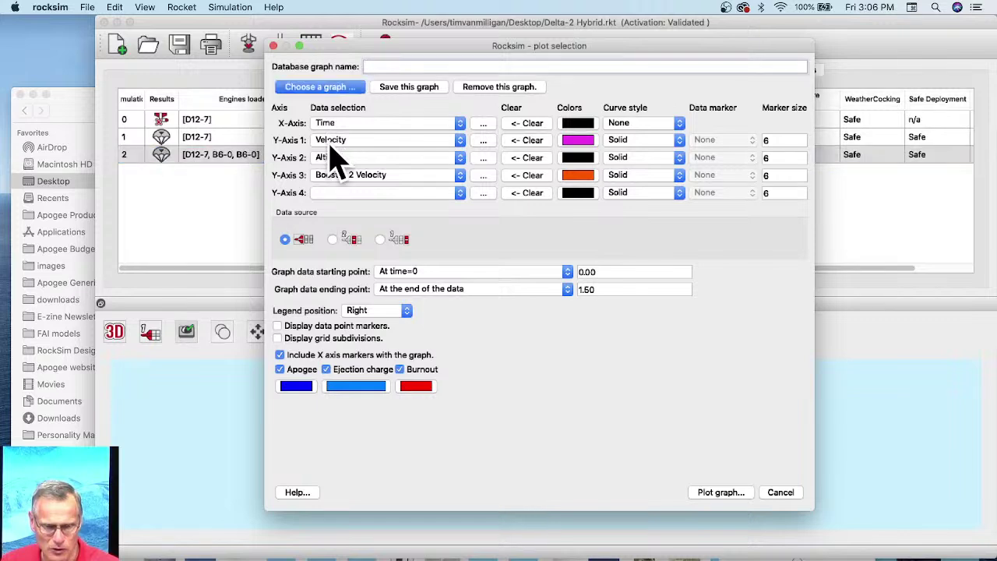
{"action": "left_click", "coordinate": [349, 143]}
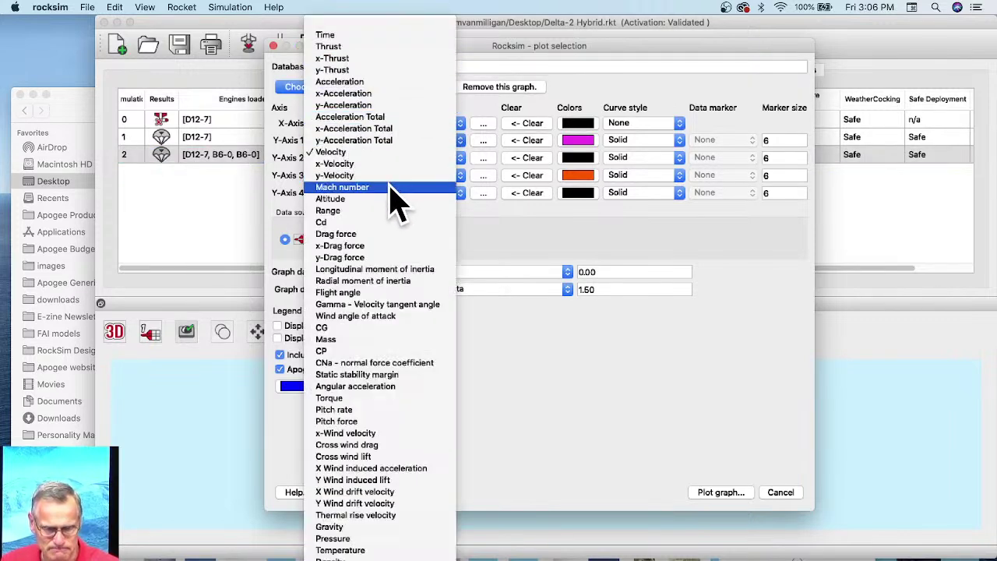
{"action": "left_click", "coordinate": [342, 339]}
{"action": "left_click", "coordinate": [346, 156]}
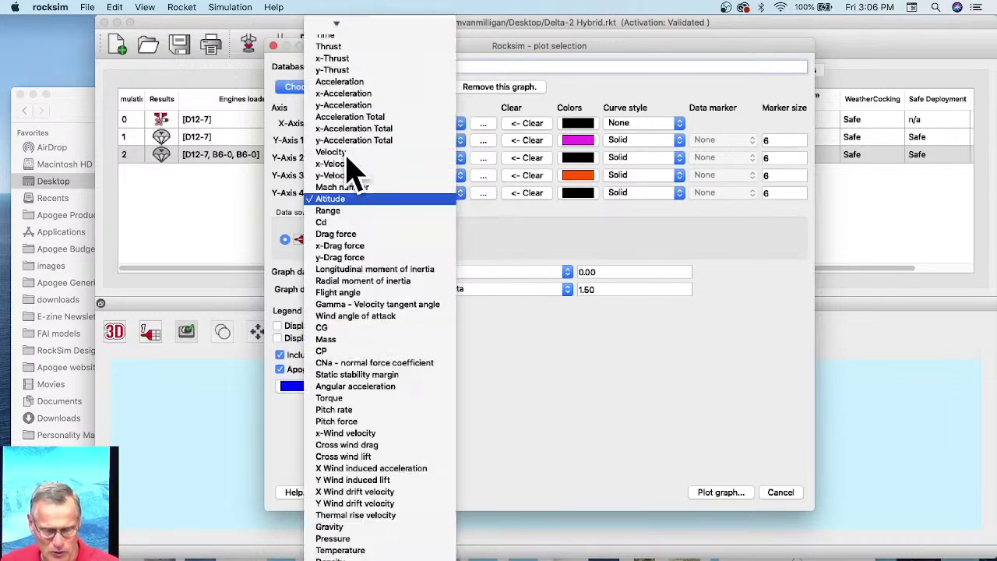
{"action": "left_click", "coordinate": [328, 46]}
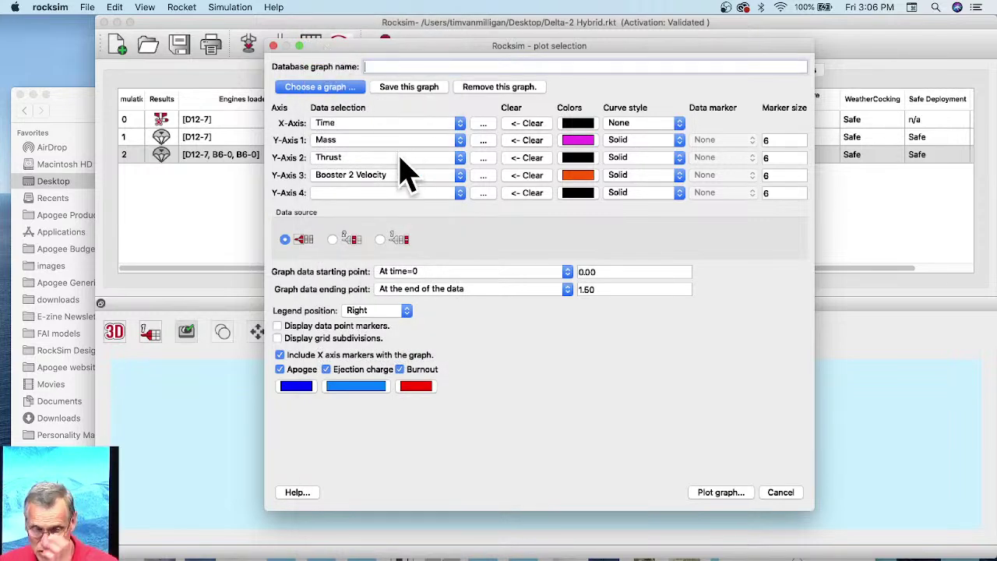
{"action": "left_click", "coordinate": [529, 176]}
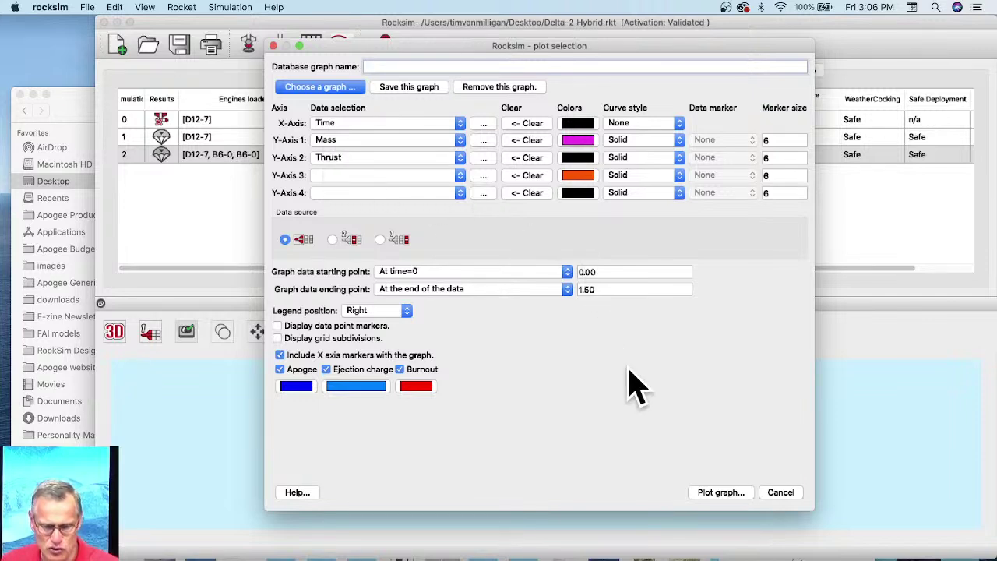
{"action": "left_click", "coordinate": [721, 499]}
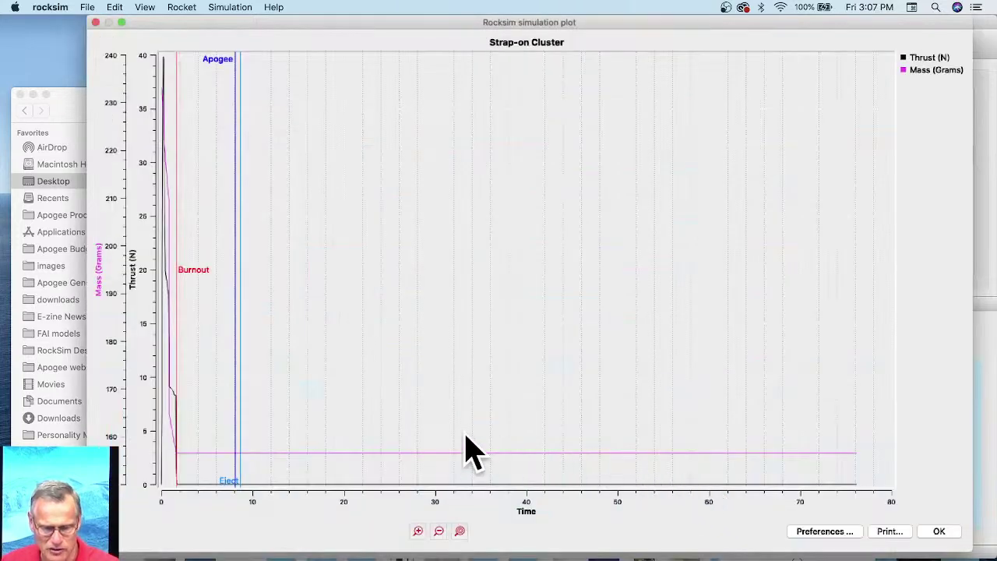
Set the graph data to end at a flight time of 5, replot thrust and mass, and close the plot
{"action": "left_click", "coordinate": [834, 531]}
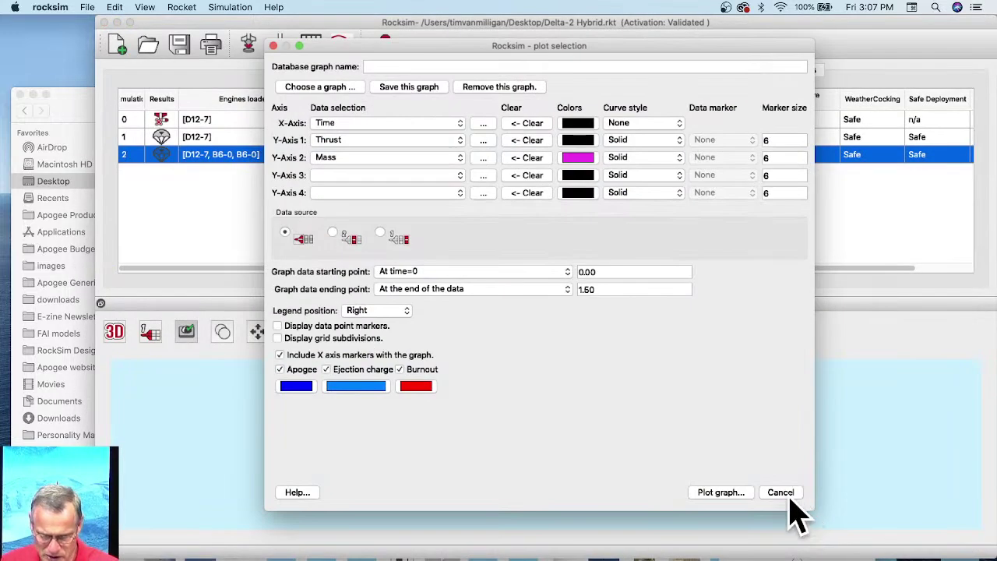
{"action": "left_click", "coordinate": [532, 289]}
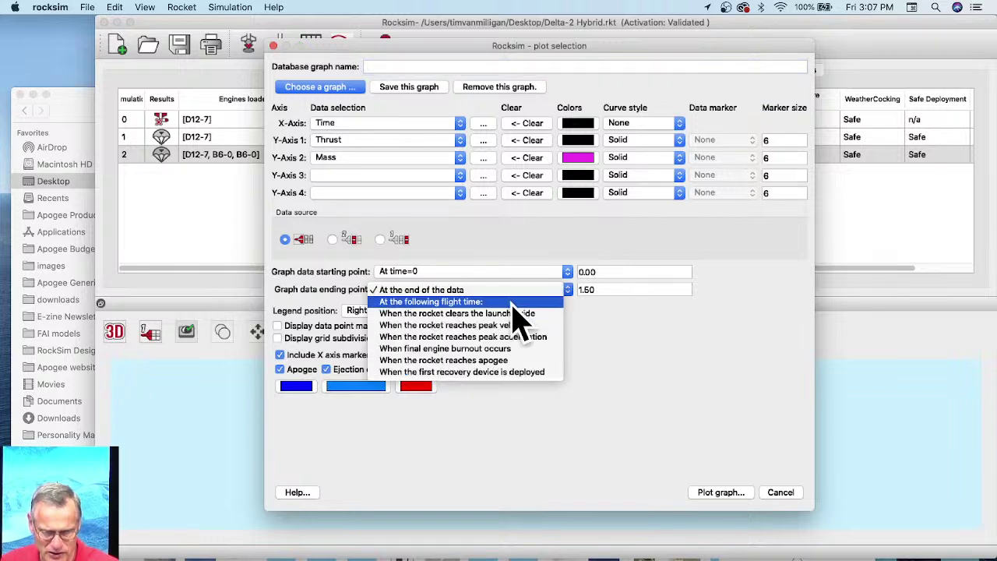
{"action": "left_click", "coordinate": [468, 302]}
{"action": "left_click", "coordinate": [615, 289]}
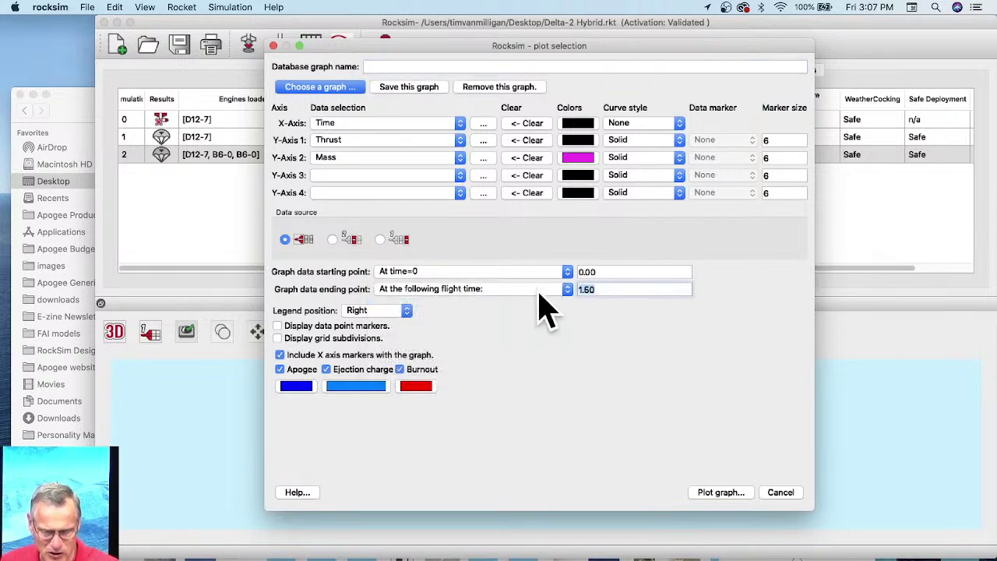
{"action": "type", "text": "5"}
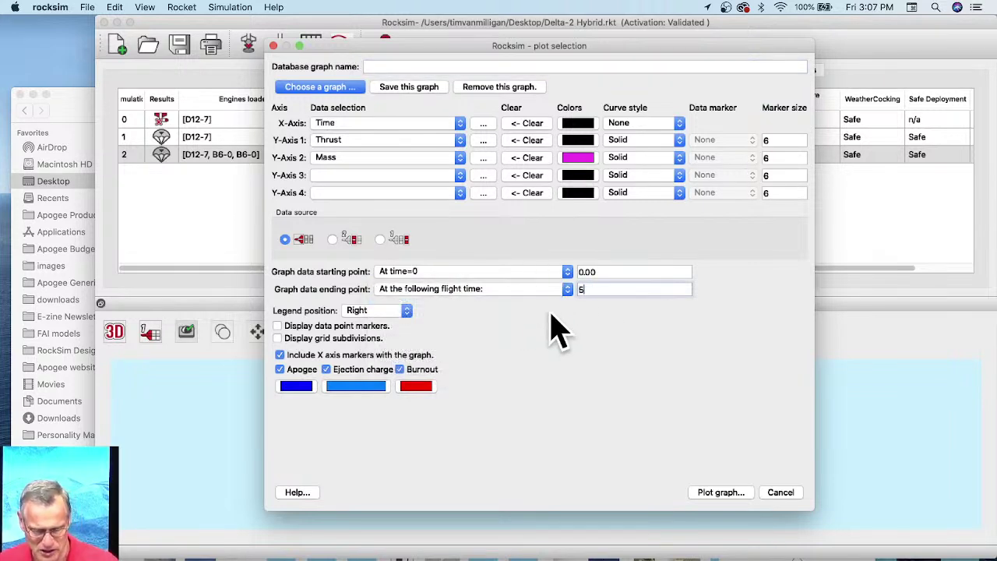
{"action": "left_click", "coordinate": [722, 493]}
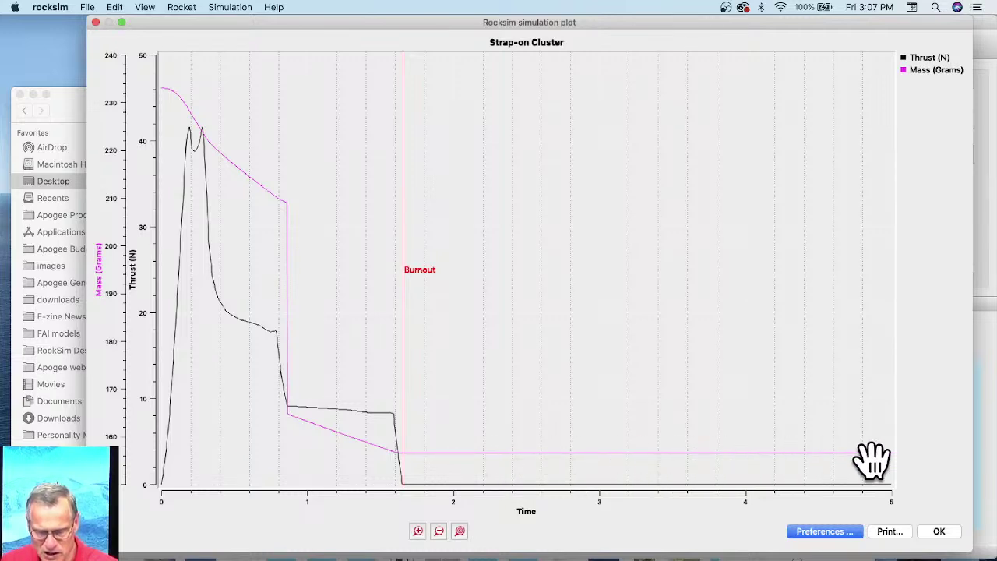
{"action": "left_click", "coordinate": [942, 531]}
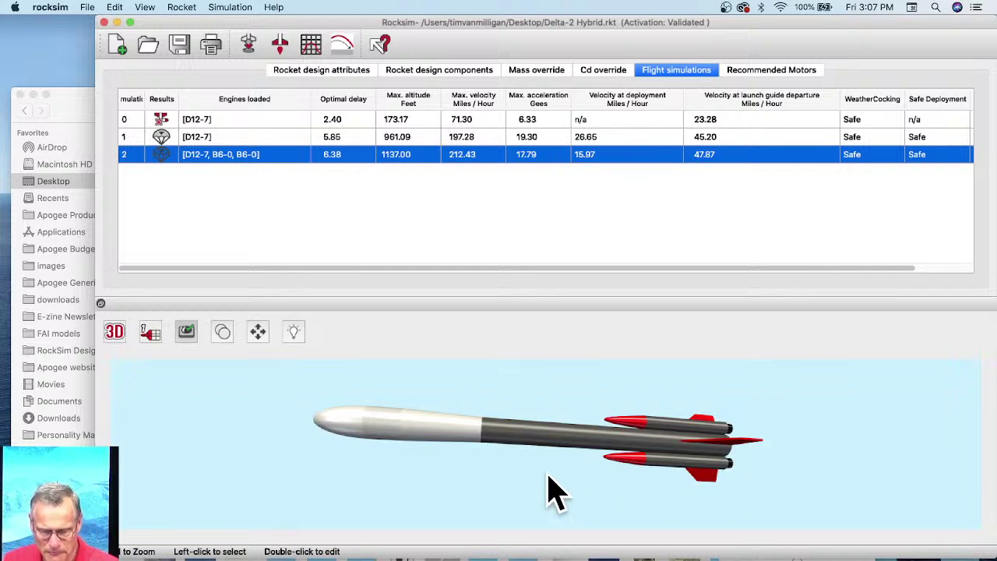
Switch to Chrome with a new window, and reposition and widen it to fill most of the screen
{"action": "left_click_drag", "start_coordinate": [571, 482], "coordinate": [501, 477]}
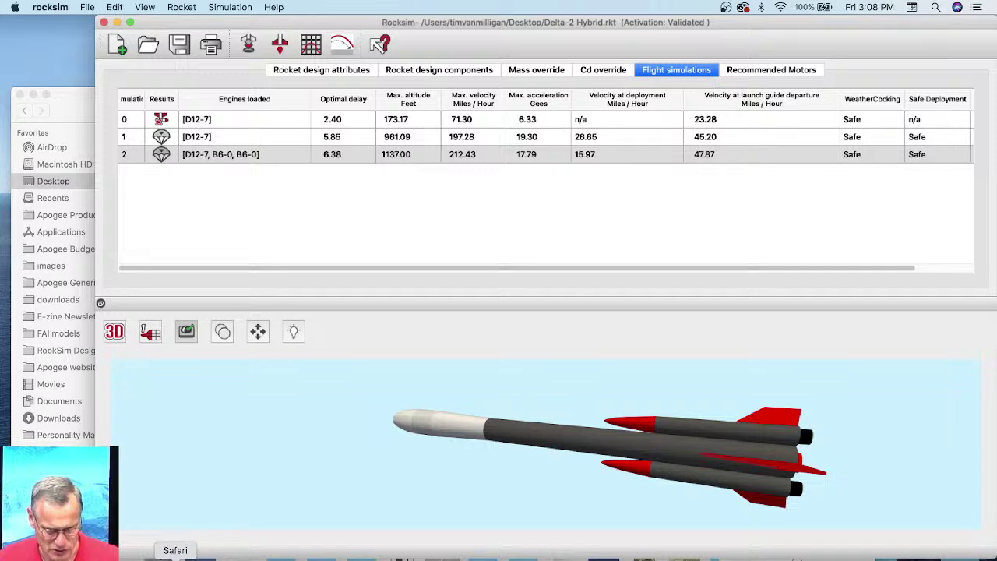
{"action": "left_click", "coordinate": [164, 558]}
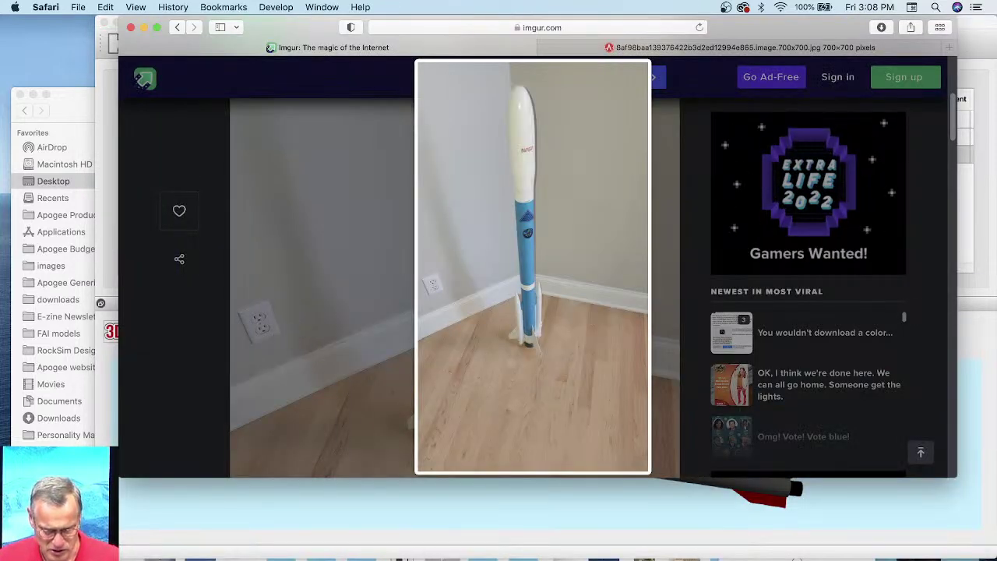
{"action": "right_click", "coordinate": [381, 556]}
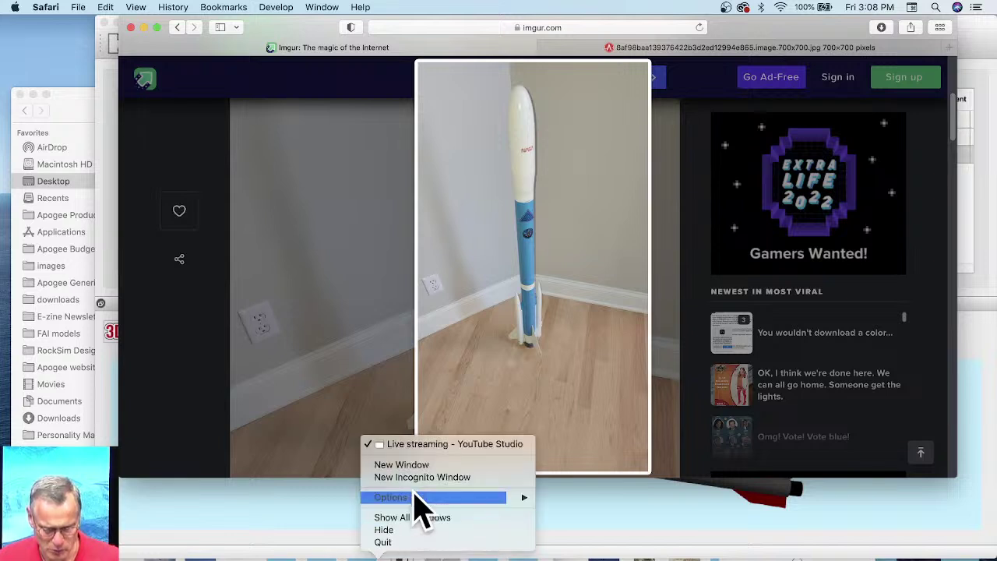
{"action": "left_click", "coordinate": [425, 465]}
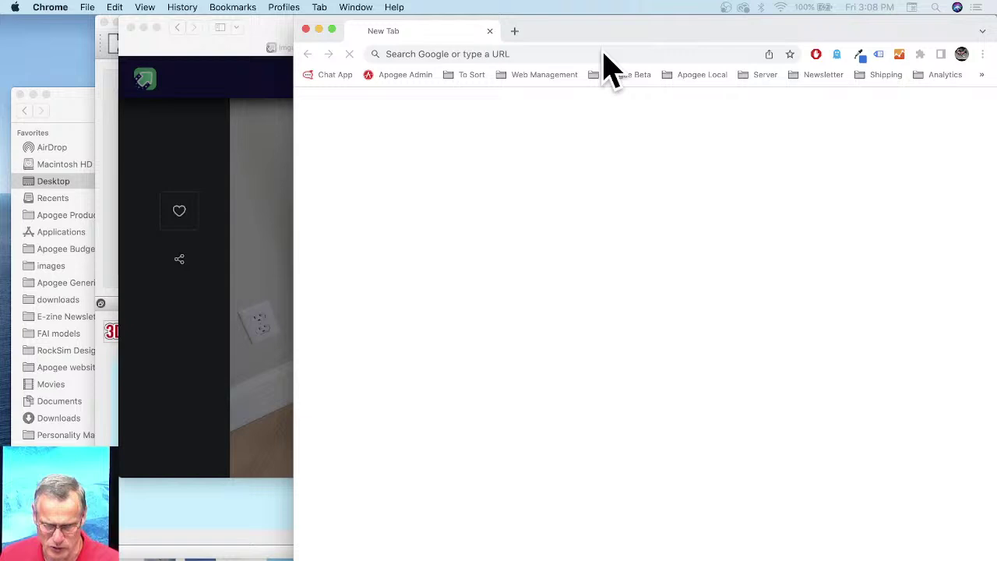
{"action": "left_click_drag", "start_coordinate": [599, 25], "coordinate": [406, 22]}
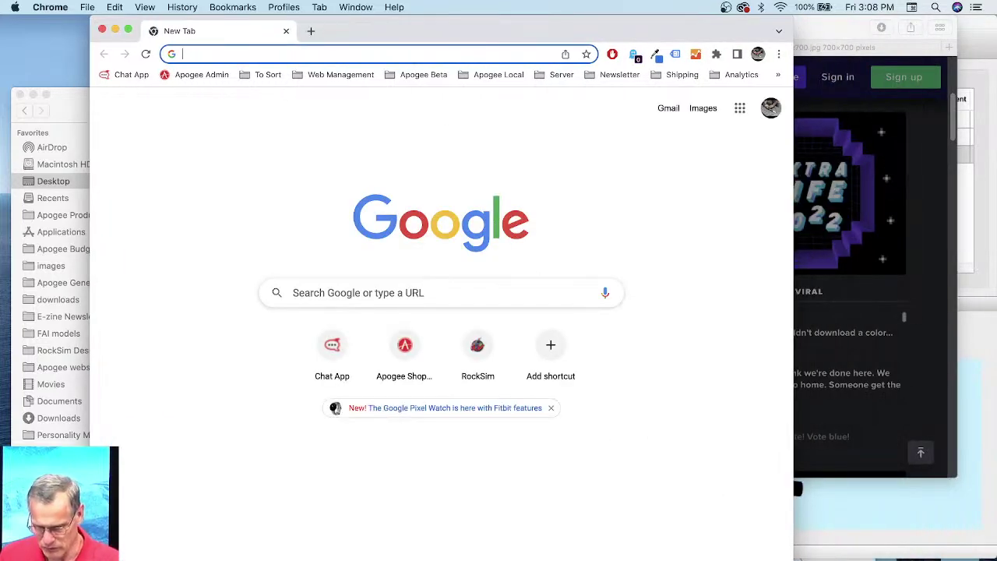
{"action": "left_click_drag", "start_coordinate": [785, 544], "coordinate": [987, 545]}
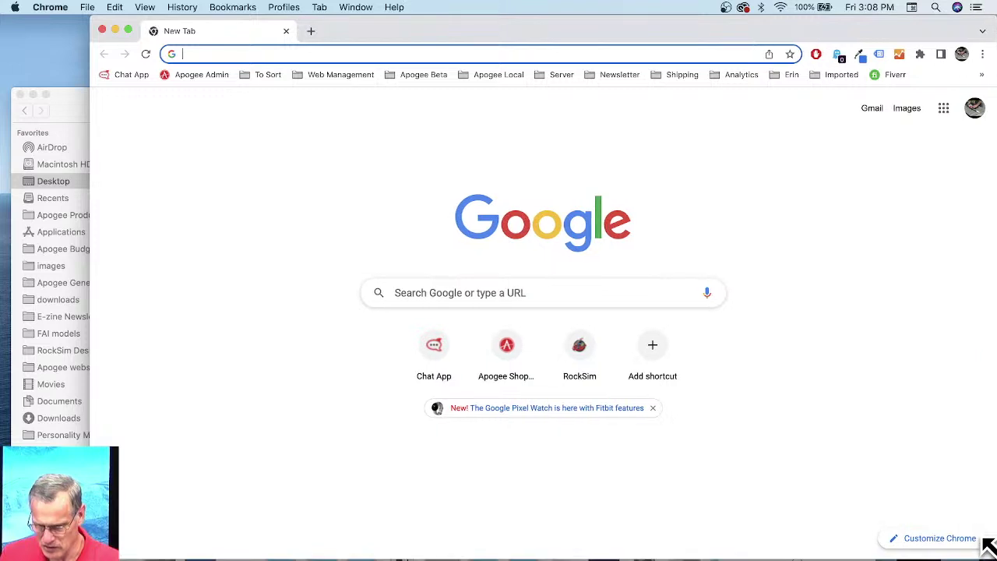
Open the RockSim Launch Visualizer site and log in with the prefilled account credentials
{"action": "left_click", "coordinate": [574, 354]}
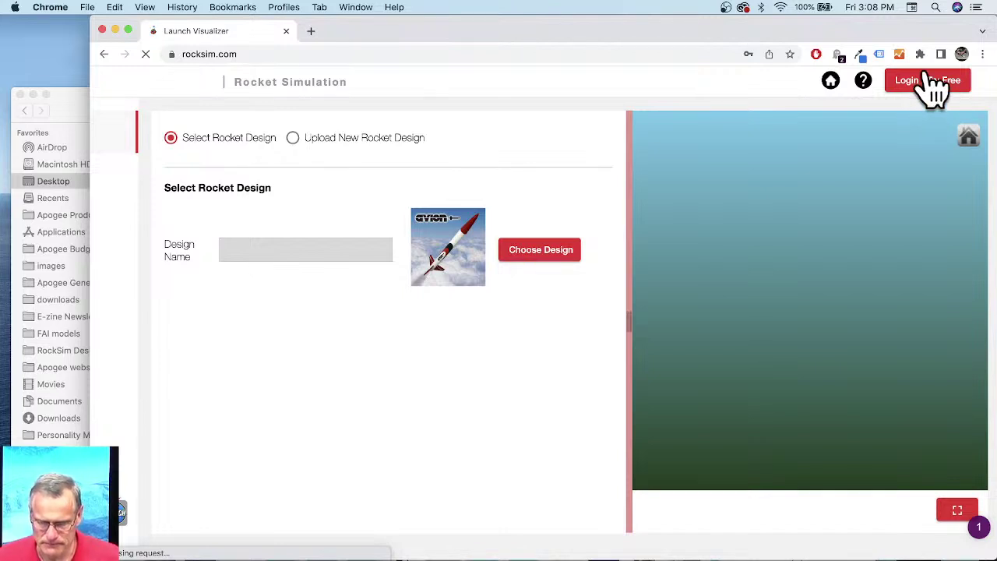
{"action": "left_click", "coordinate": [934, 87]}
{"action": "left_click", "coordinate": [608, 273]}
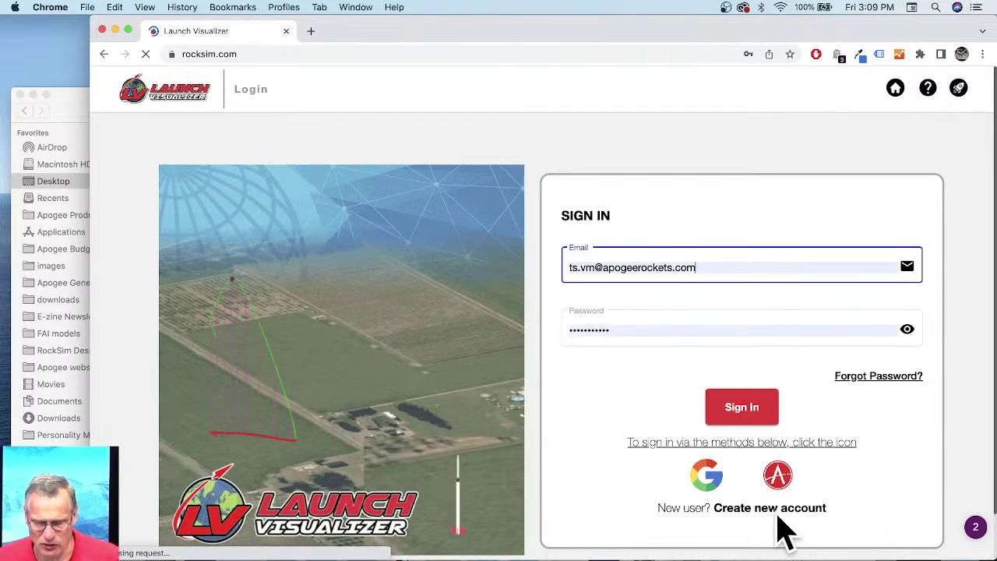
{"action": "left_click", "coordinate": [747, 408]}
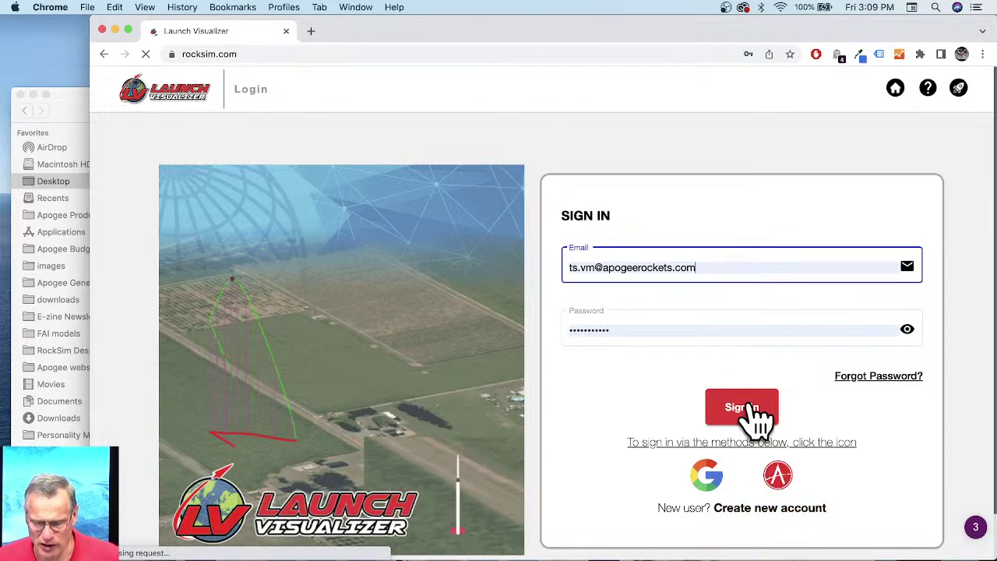
{"action": "left_click", "coordinate": [759, 421]}
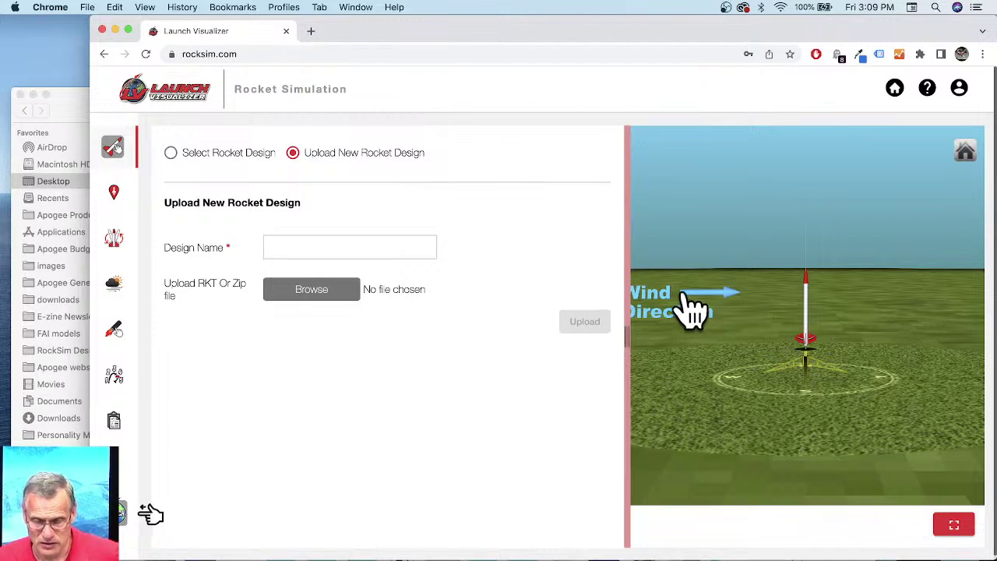
Upload Delta-2 Hybrid.rkt from the Desktop as a new rocket design and inspect it on the launch pad
{"action": "left_click", "coordinate": [333, 297]}
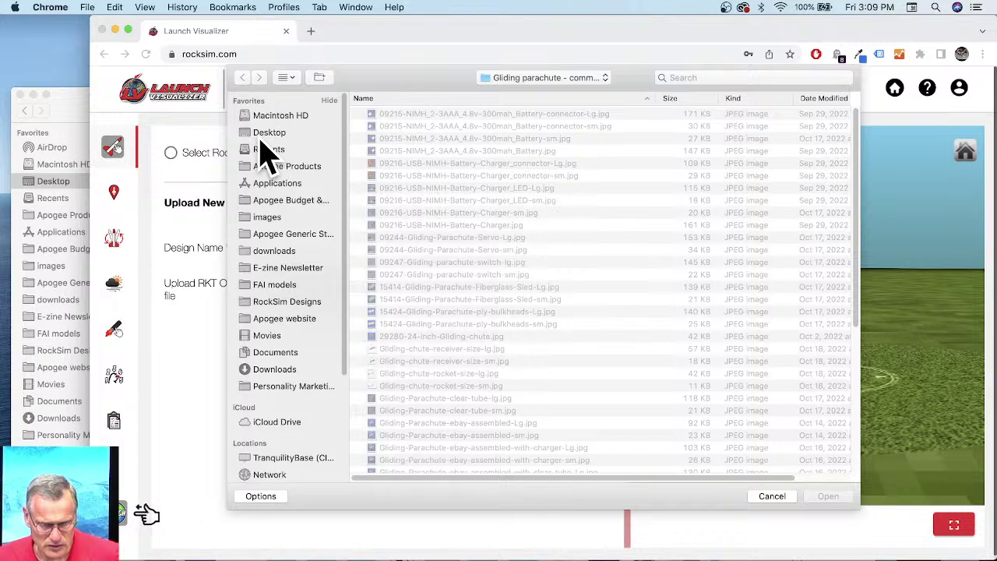
{"action": "left_click", "coordinate": [261, 140]}
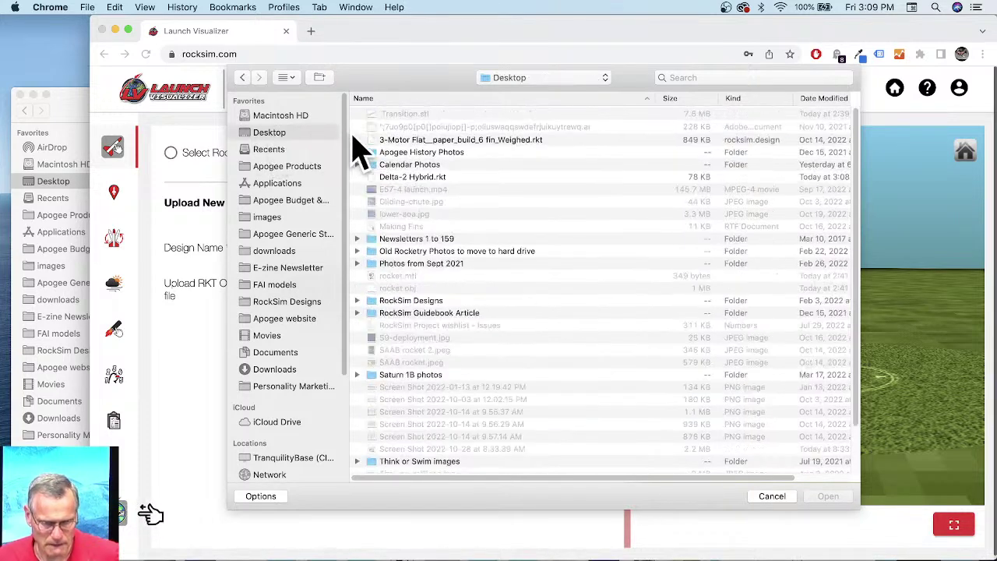
{"action": "left_click", "coordinate": [827, 100]}
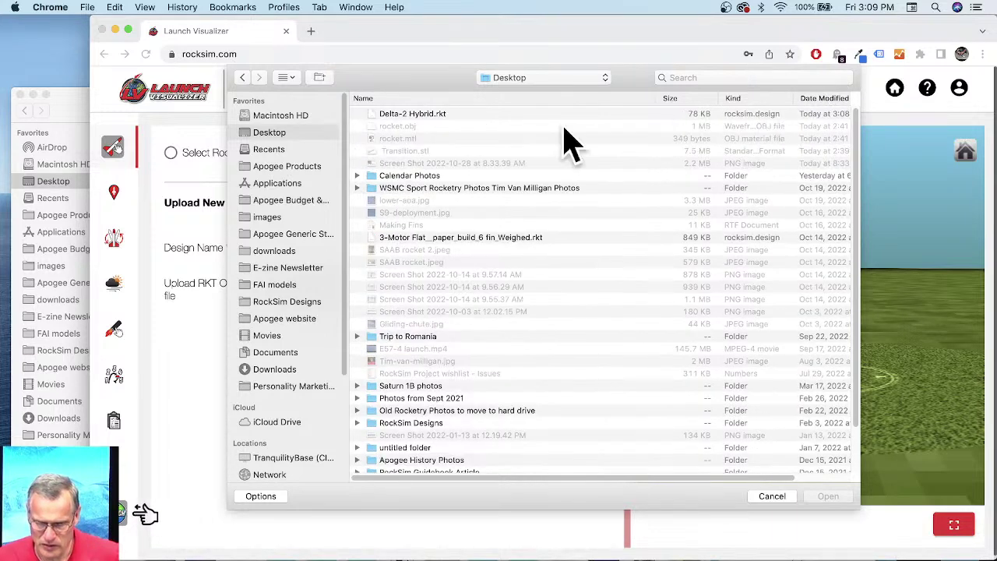
{"action": "left_click", "coordinate": [389, 115]}
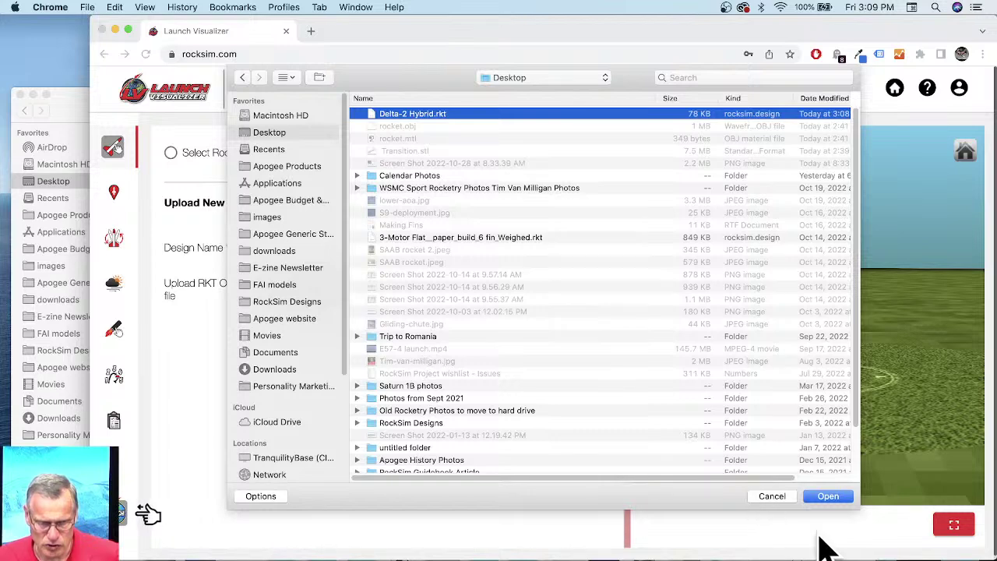
{"action": "left_click", "coordinate": [830, 497]}
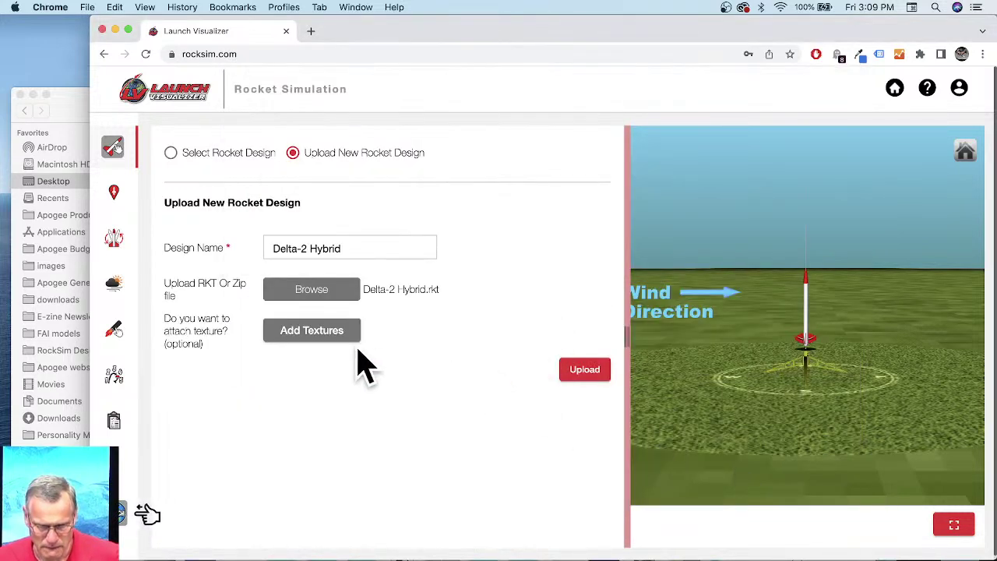
{"action": "left_click", "coordinate": [569, 372]}
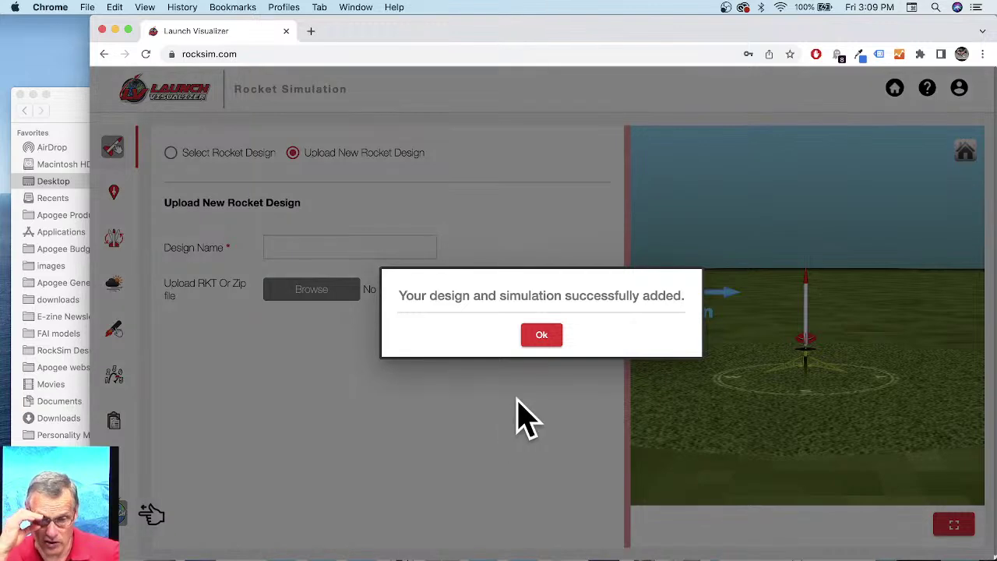
{"action": "left_click", "coordinate": [543, 337]}
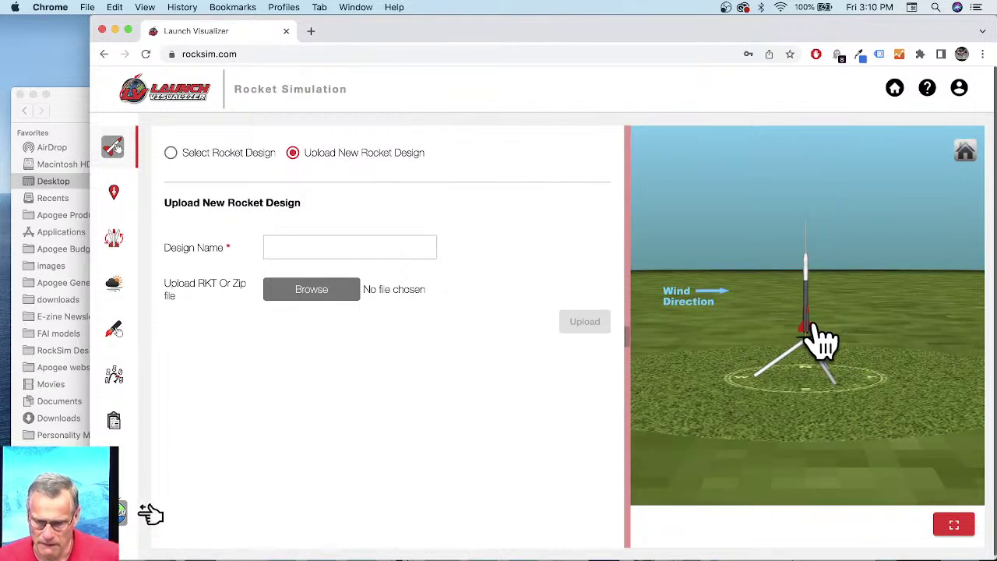
{"action": "scroll", "coordinate": [814, 343], "scroll_direction": "up", "scroll_amount": 3}
{"action": "mouse_move", "coordinate": [797, 391]}
{"action": "left_mouse_down"}
{"action": "mouse_move", "coordinate": [846, 400]}
{"action": "mouse_move", "coordinate": [794, 394]}
{"action": "left_mouse_up"}
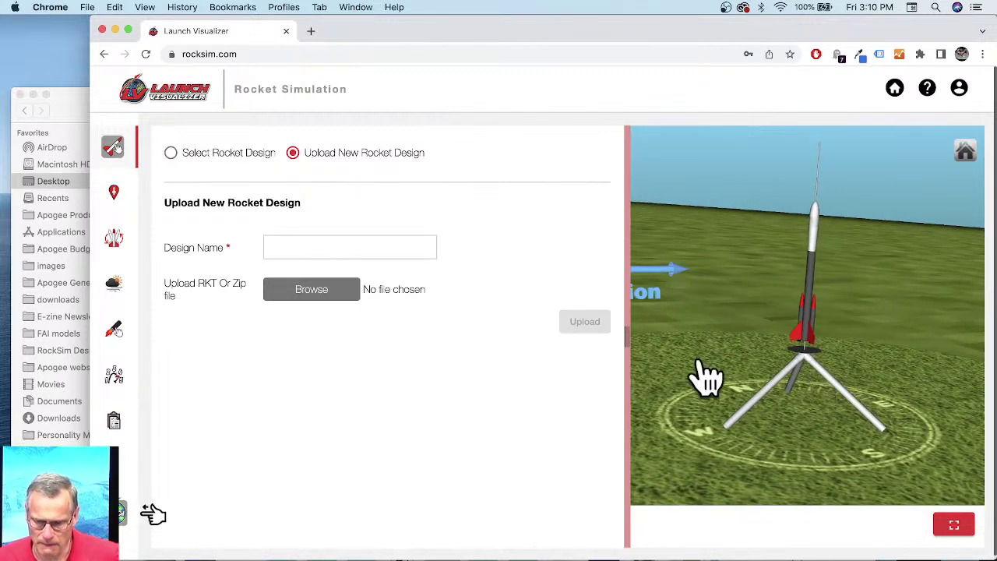
Choose Philadelphia Area Rocketry Association #520 from the public launch sites as the launch site
{"action": "left_click", "coordinate": [114, 194]}
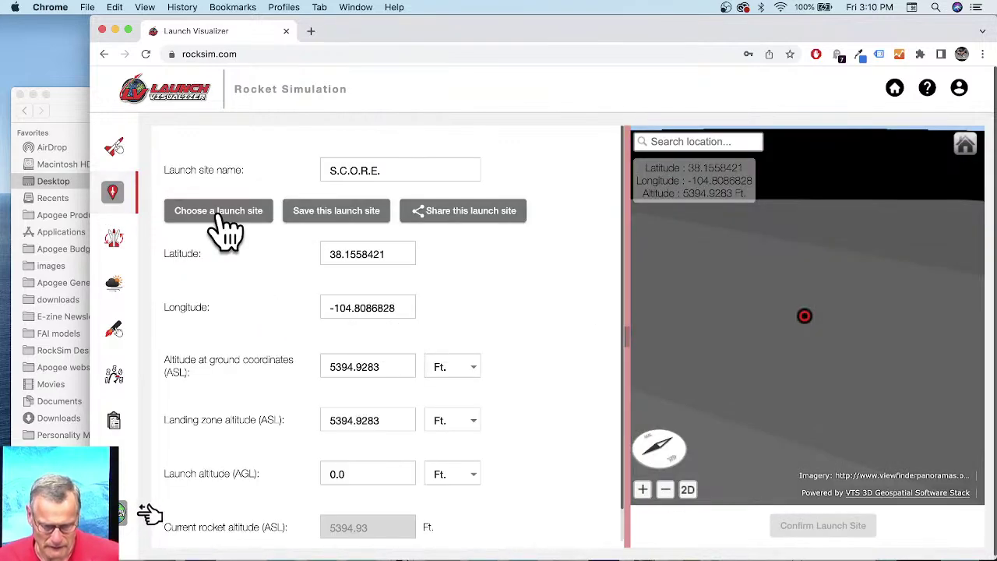
{"action": "left_click", "coordinate": [226, 226]}
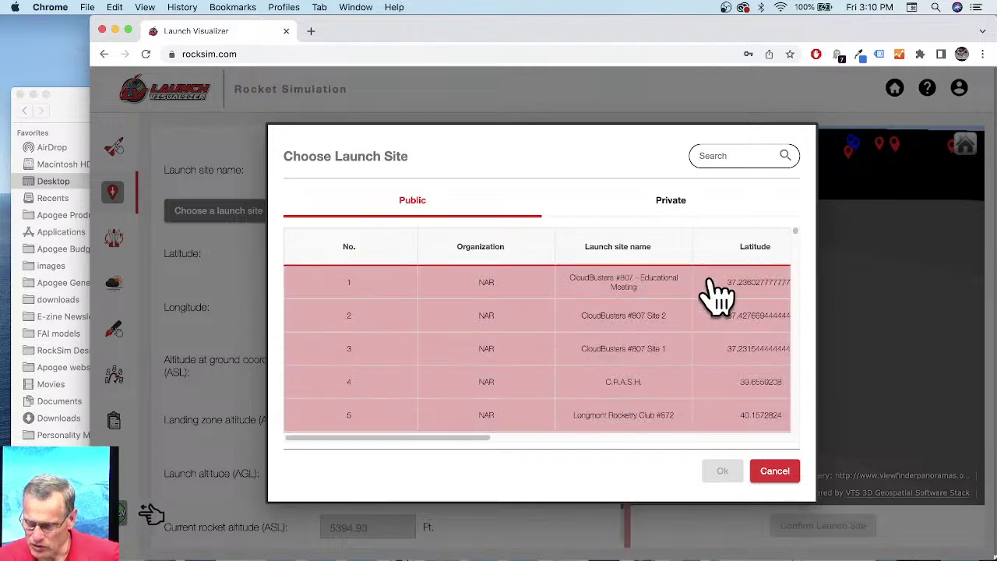
{"action": "left_click_drag", "start_coordinate": [796, 232], "coordinate": [794, 338]}
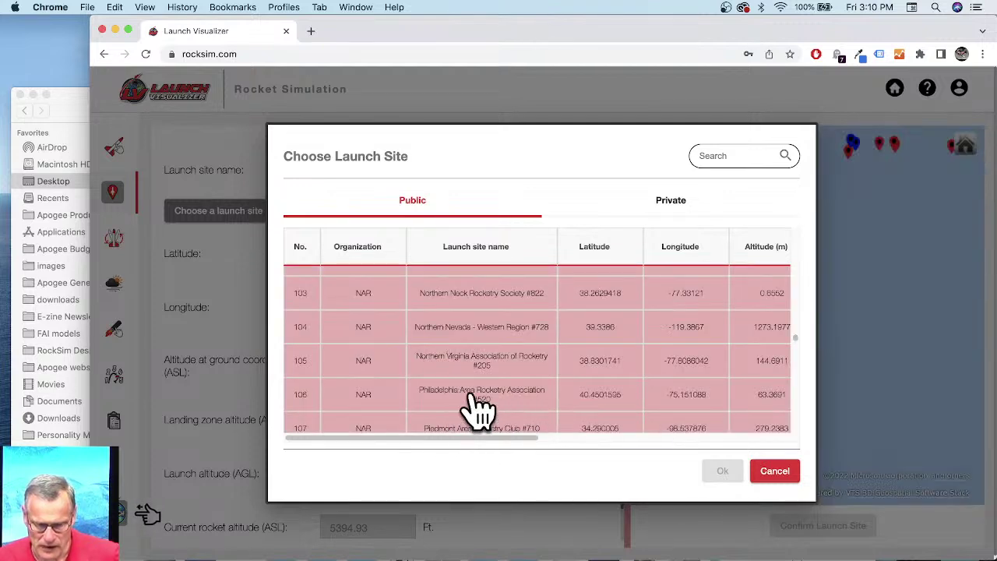
{"action": "left_click", "coordinate": [477, 405]}
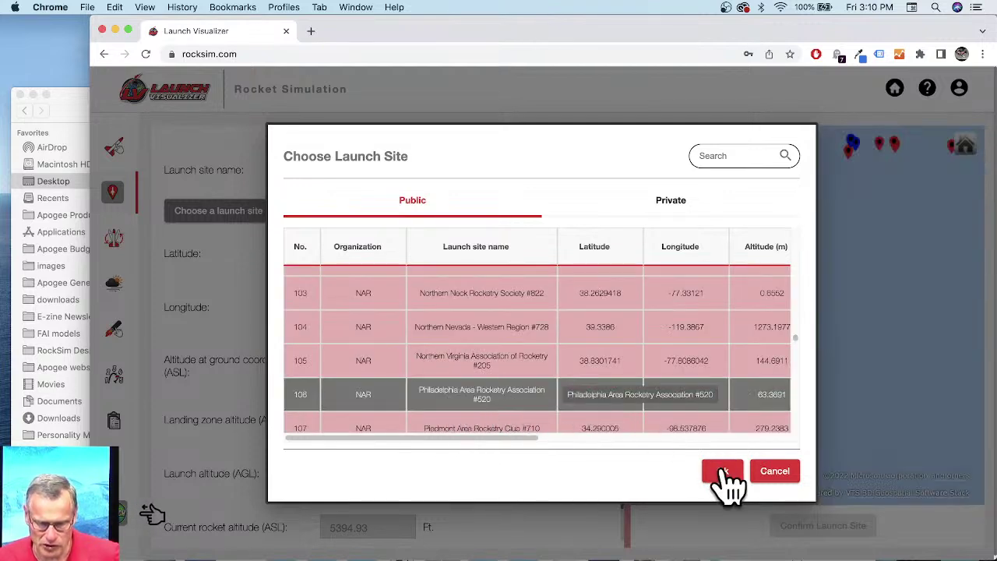
{"action": "left_click", "coordinate": [722, 472]}
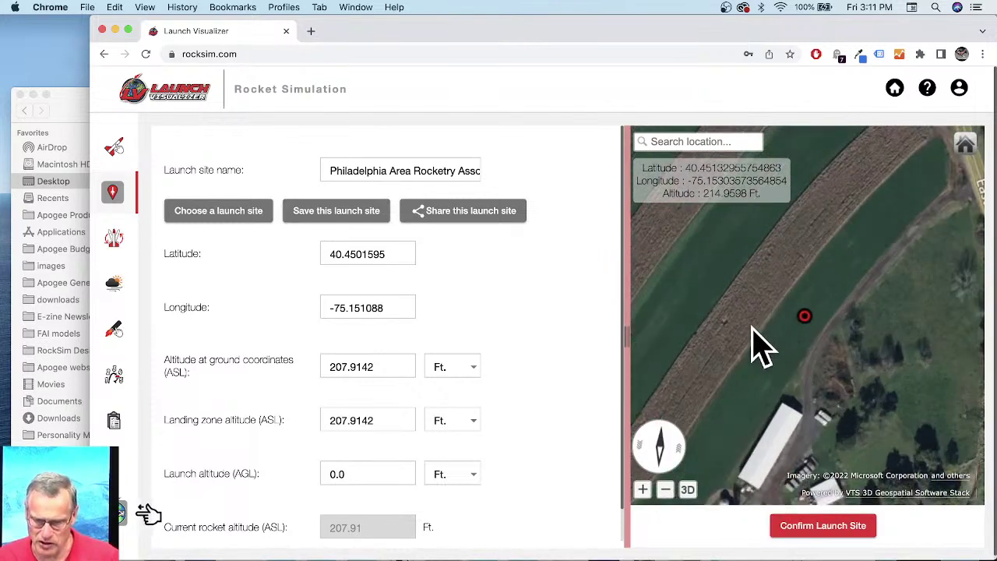
Confirm the point picked on the satellite map as the launch site and examine the surrounding area
{"action": "left_click", "coordinate": [837, 529]}
{"action": "scroll", "coordinate": [869, 409], "scroll_direction": "down", "scroll_amount": 3}
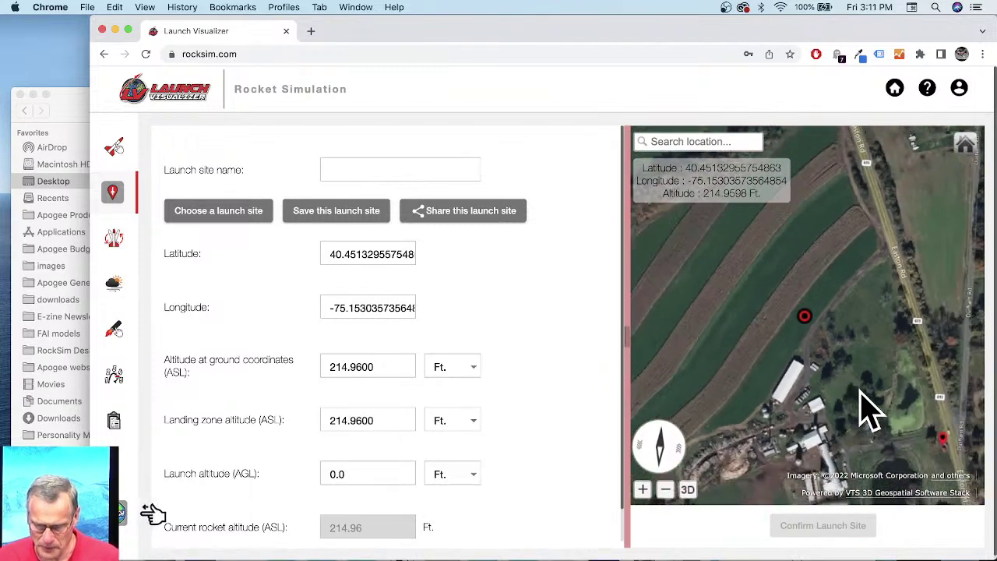
{"action": "scroll", "coordinate": [868, 409], "scroll_direction": "down", "scroll_amount": 4}
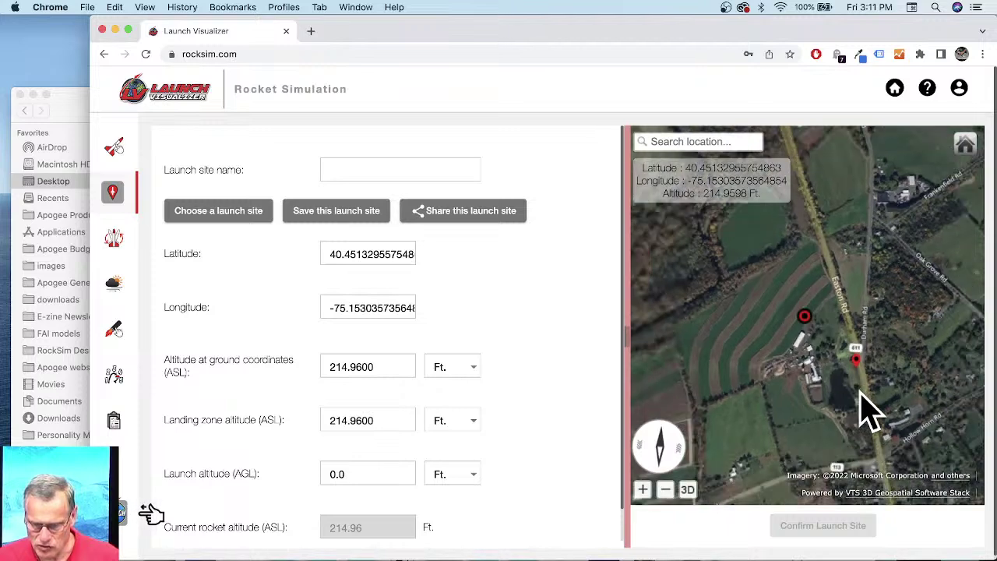
{"action": "scroll", "coordinate": [859, 394], "scroll_direction": "down", "scroll_amount": 4}
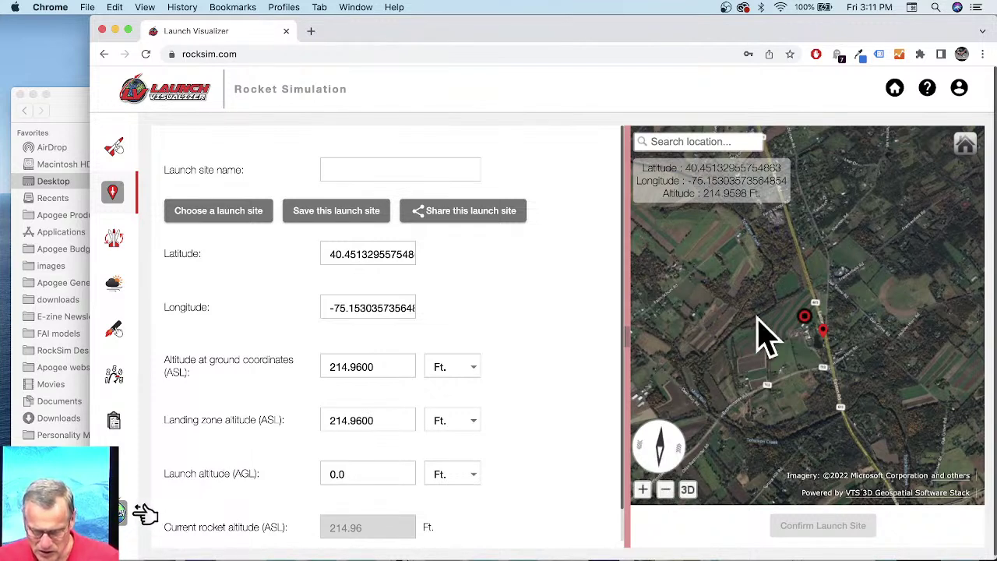
Point the launch guide's azimuth to 258.32 degrees and tilt its launch angle to 18.59 degrees from vertical
{"action": "left_click", "coordinate": [113, 242]}
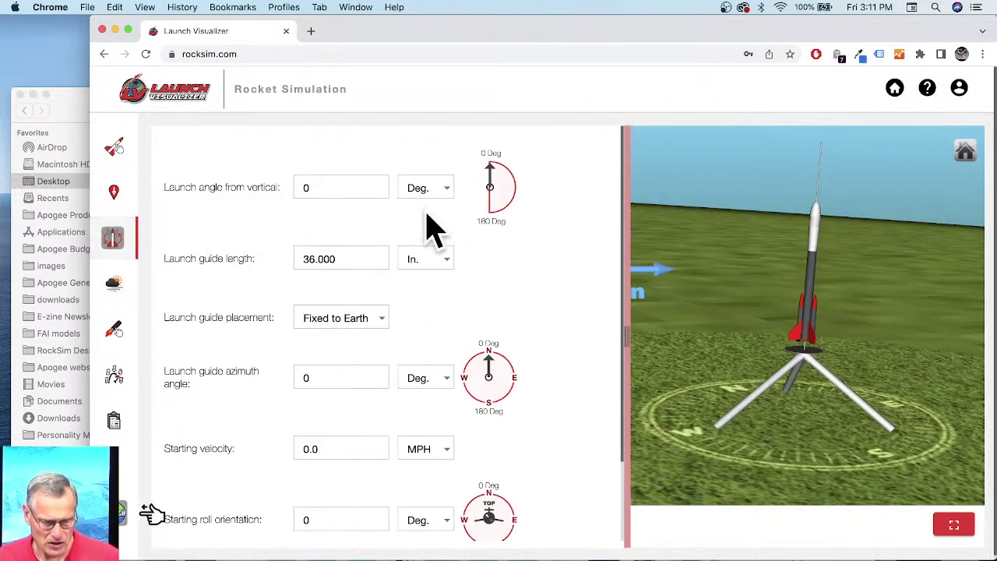
{"action": "left_click_drag", "start_coordinate": [480, 360], "coordinate": [470, 386]}
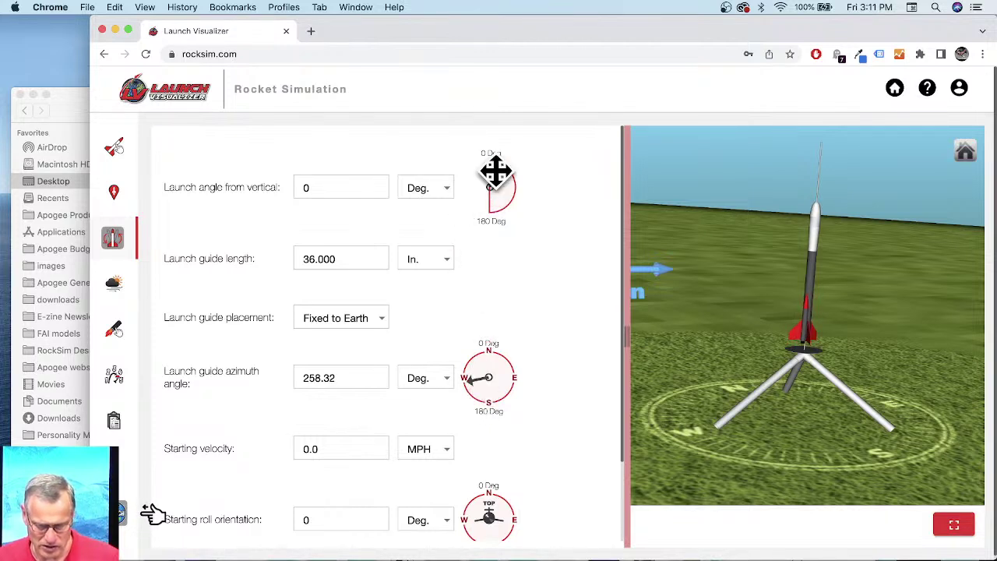
{"action": "left_click_drag", "start_coordinate": [493, 170], "coordinate": [494, 172]}
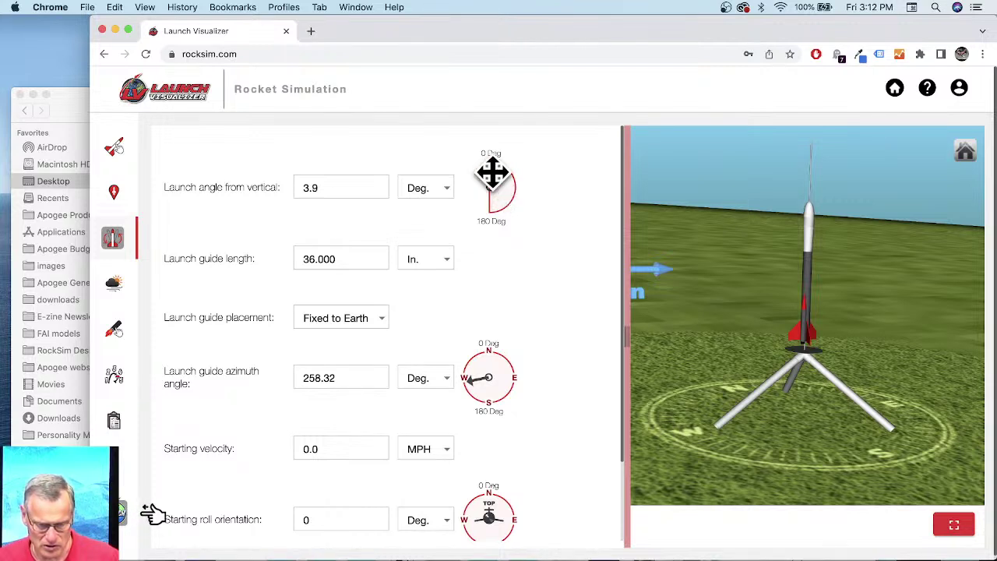
{"action": "left_click_drag", "start_coordinate": [493, 177], "coordinate": [497, 173]}
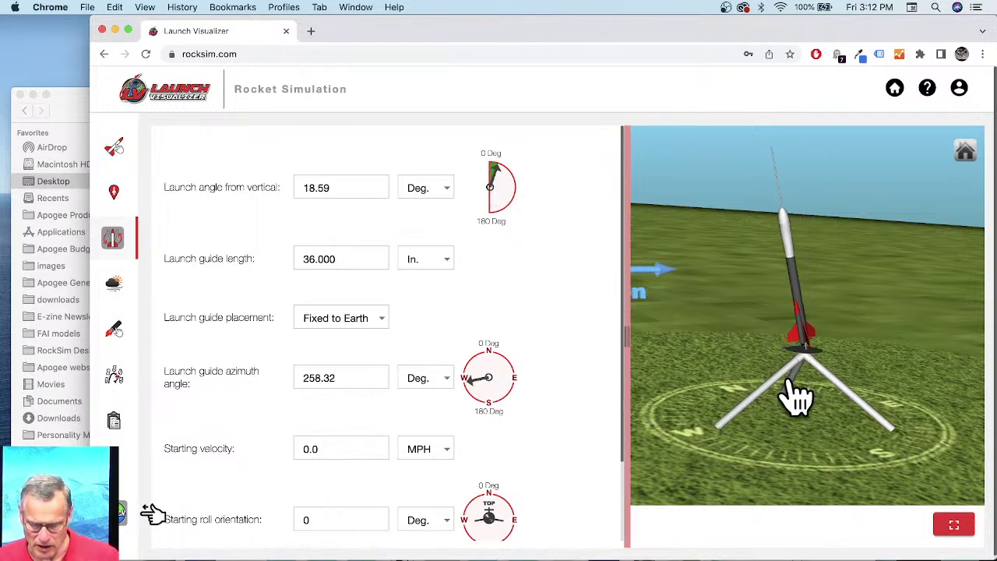
{"action": "left_click_drag", "start_coordinate": [796, 399], "coordinate": [785, 399]}
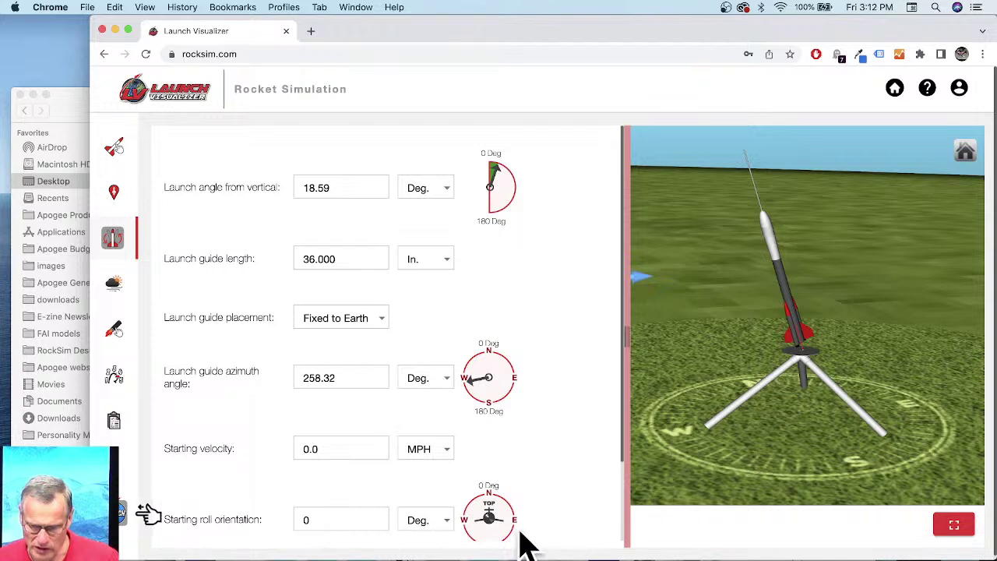
Turn the rocket's starting roll orientation to 126.82 degrees, checking the fins from above the pad
{"action": "mouse_move", "coordinate": [493, 519]}
{"action": "left_mouse_down"}
{"action": "mouse_move", "coordinate": [514, 532]}
{"action": "mouse_move", "coordinate": [510, 508]}
{"action": "mouse_move", "coordinate": [504, 529]}
{"action": "left_mouse_up"}
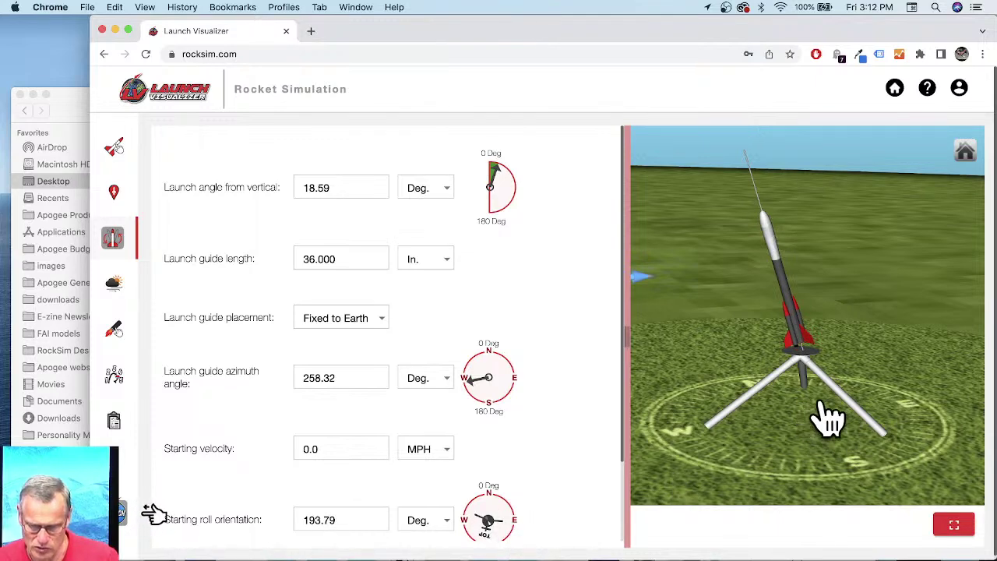
{"action": "left_click_drag", "start_coordinate": [832, 424], "coordinate": [783, 485]}
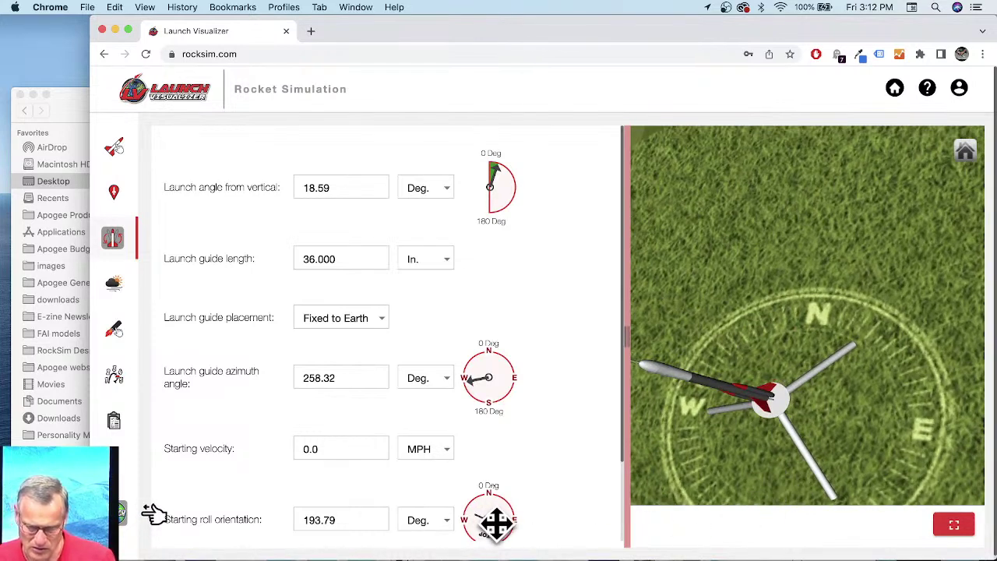
{"action": "left_click_drag", "start_coordinate": [499, 527], "coordinate": [502, 512]}
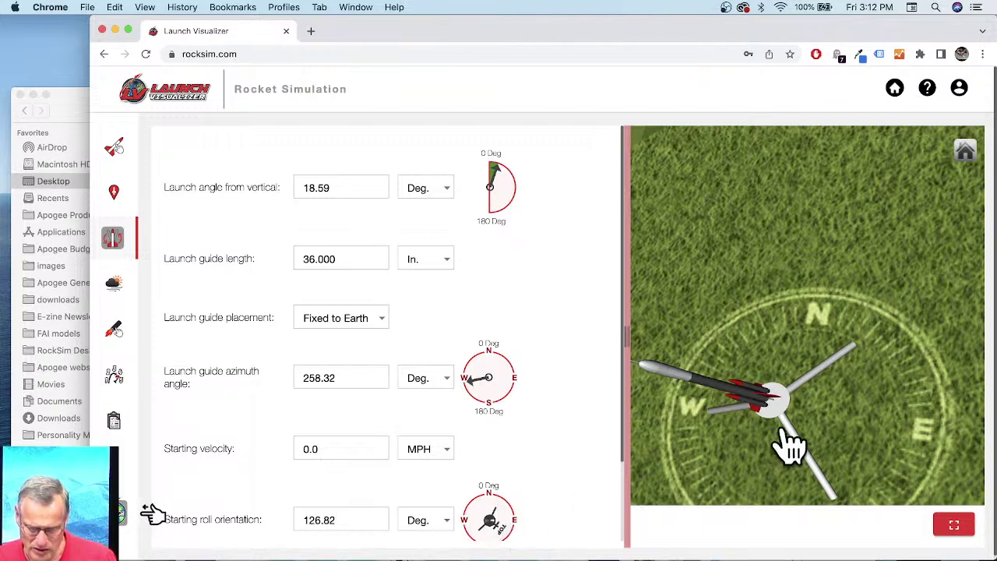
Review the simulation end point options and apply a steady wind of 6 MPH at all altitudes in the launch conditions
{"action": "left_click", "coordinate": [114, 288]}
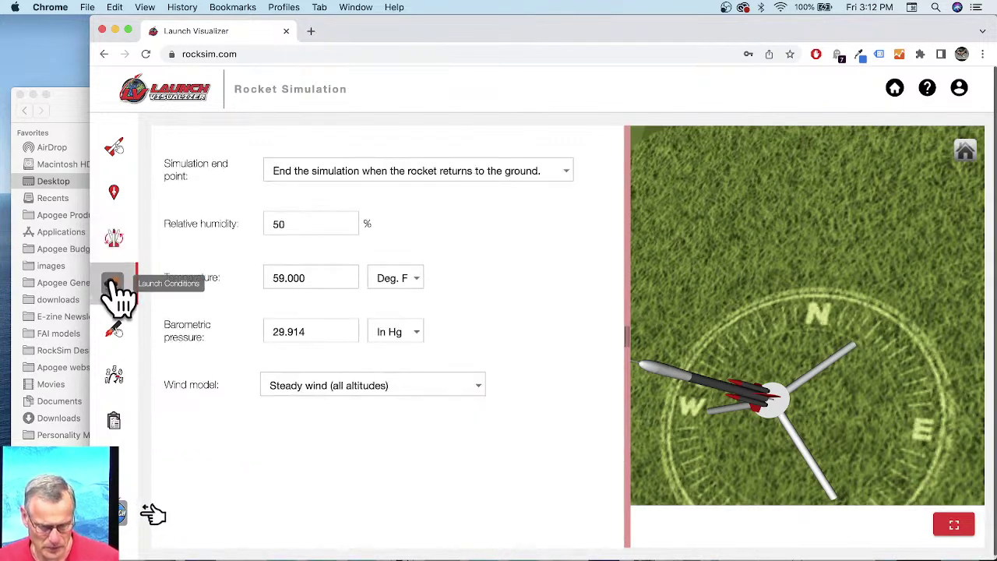
{"action": "left_click", "coordinate": [336, 174]}
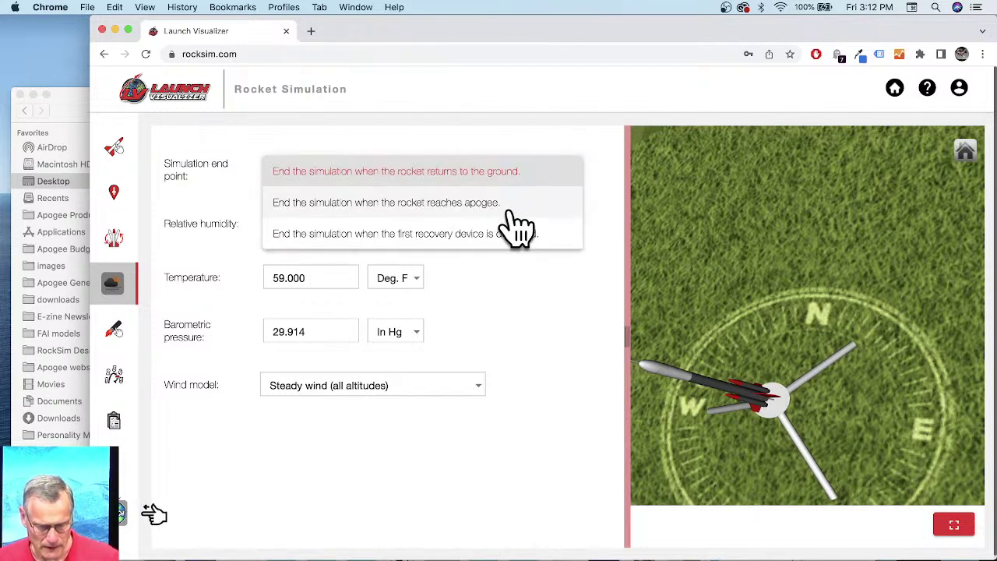
{"action": "left_click", "coordinate": [538, 296]}
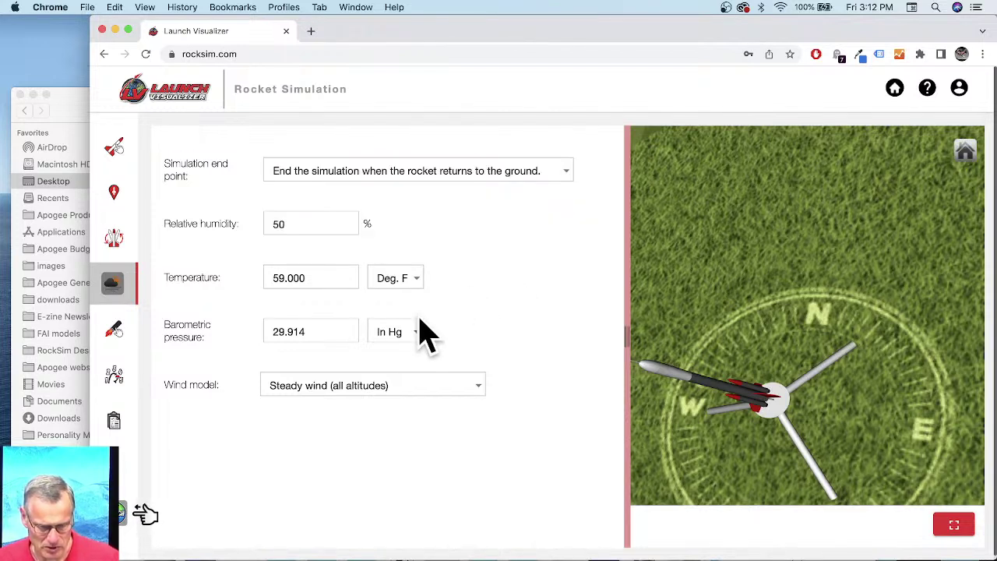
{"action": "left_click", "coordinate": [321, 399]}
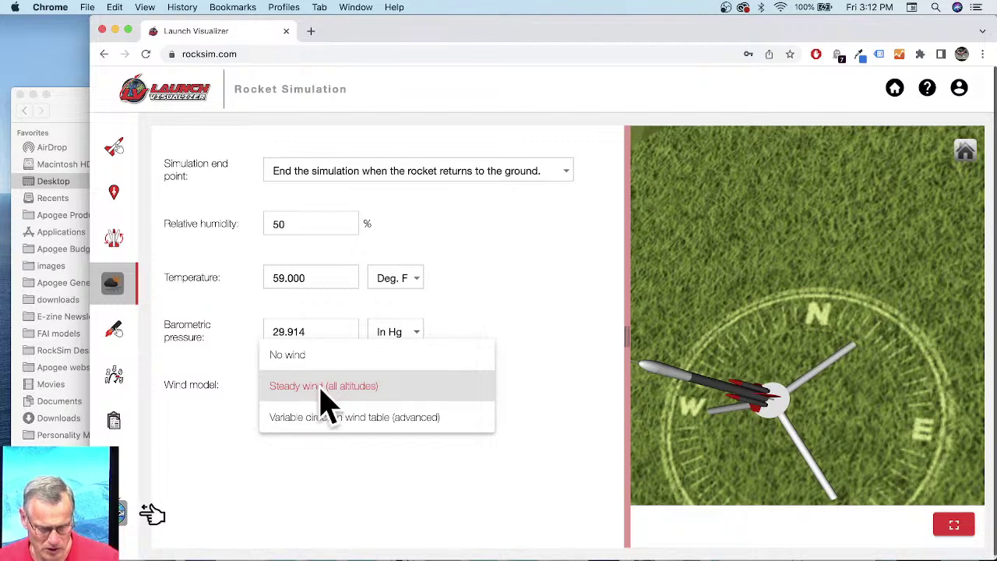
{"action": "left_click", "coordinate": [321, 390]}
{"action": "double_click", "coordinate": [418, 260]}
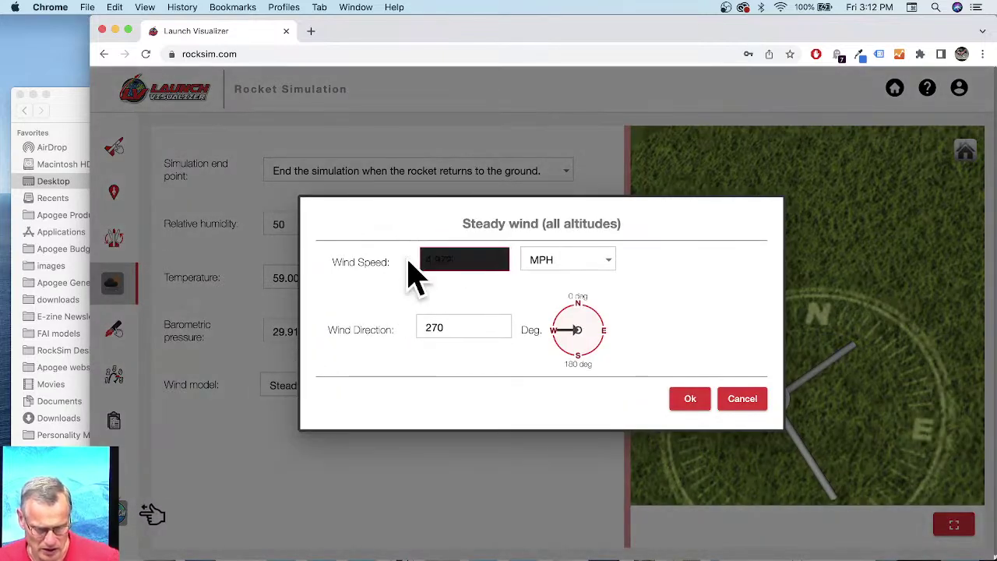
{"action": "type", "text": "6"}
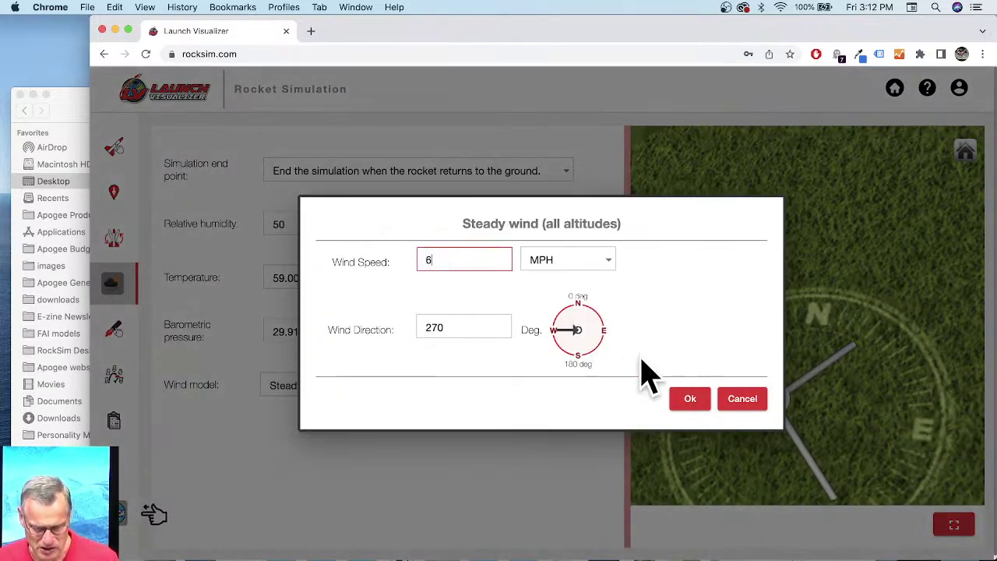
{"action": "left_click", "coordinate": [690, 399]}
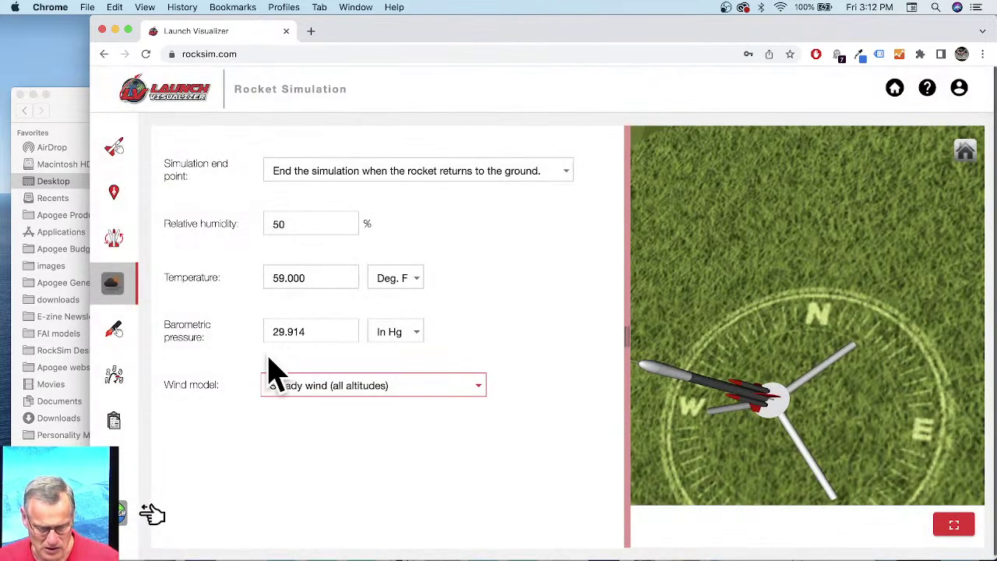
Select the Estes D12 engine for the 24 mm central motor mount with an ejection delay of 7 seconds
{"action": "left_click", "coordinate": [115, 343]}
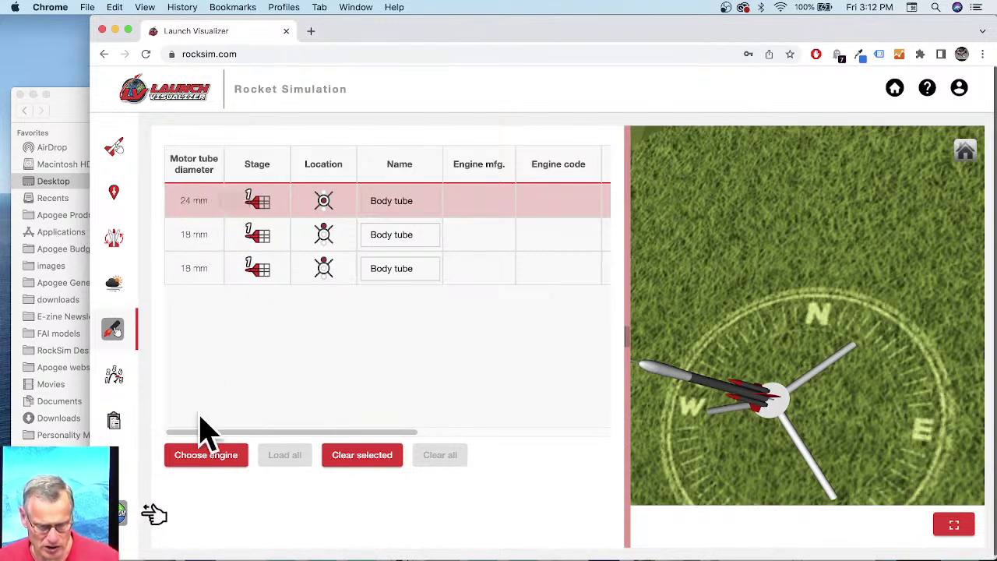
{"action": "left_click", "coordinate": [234, 455]}
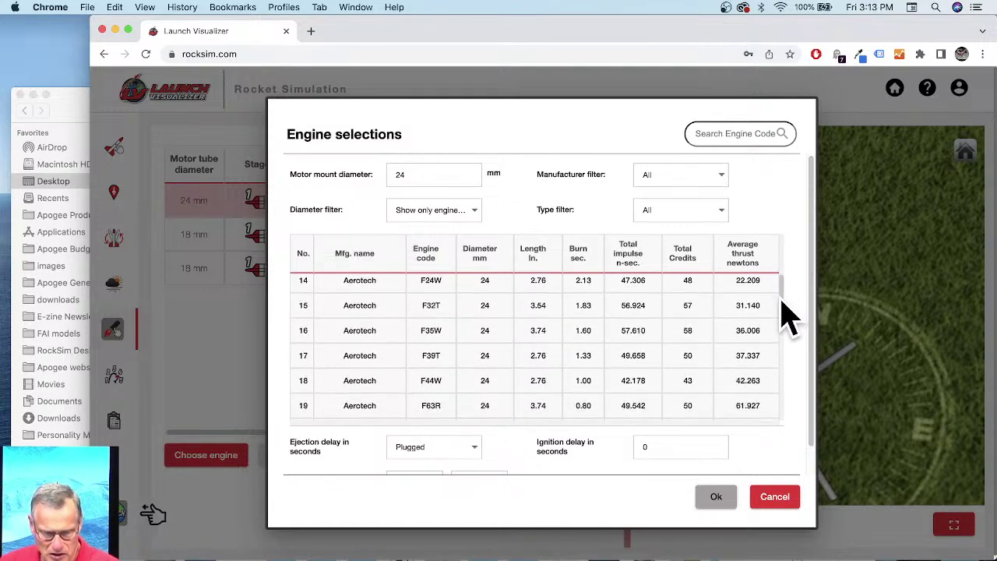
{"action": "left_click_drag", "start_coordinate": [782, 314], "coordinate": [782, 406]}
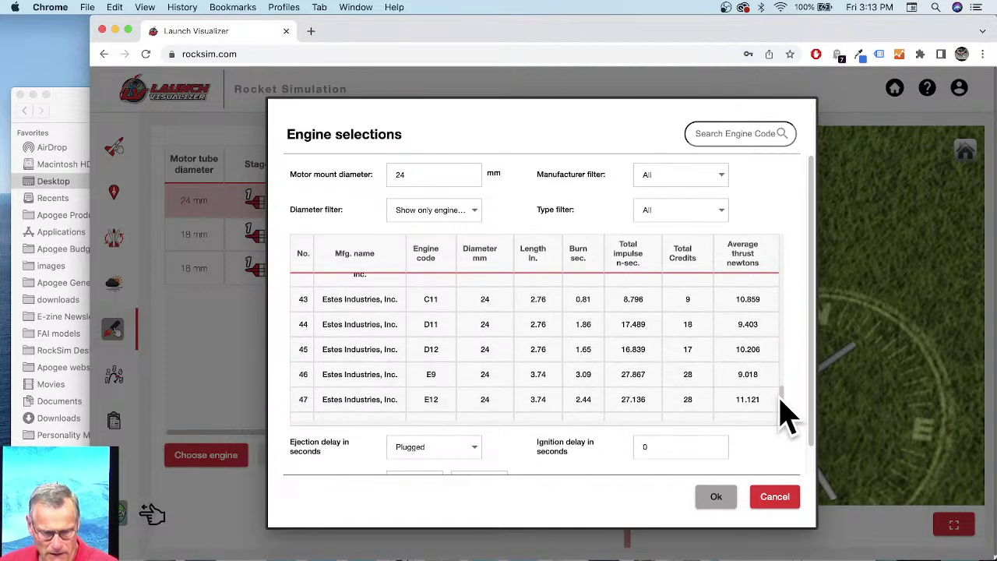
{"action": "left_click", "coordinate": [438, 364]}
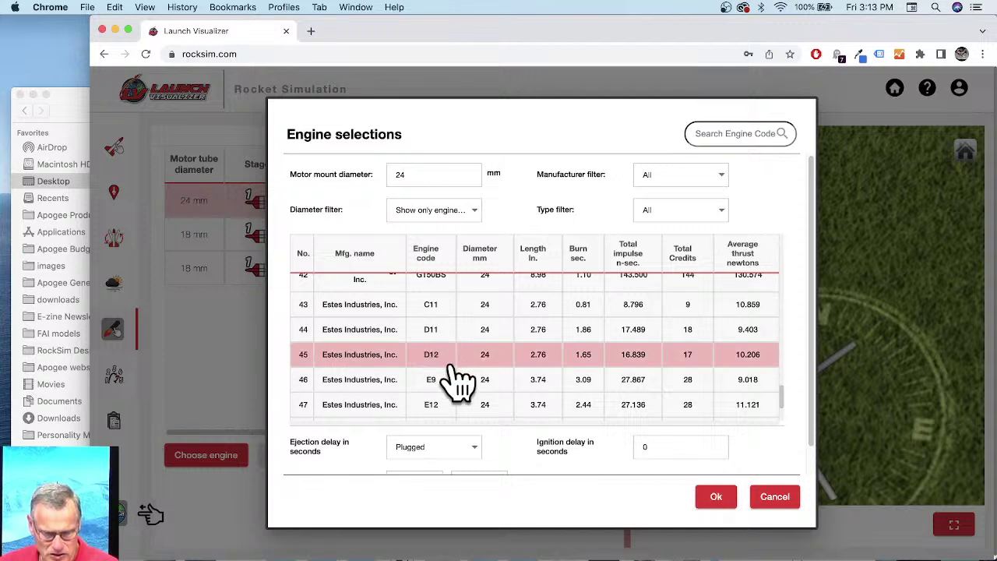
{"action": "left_click", "coordinate": [472, 447]}
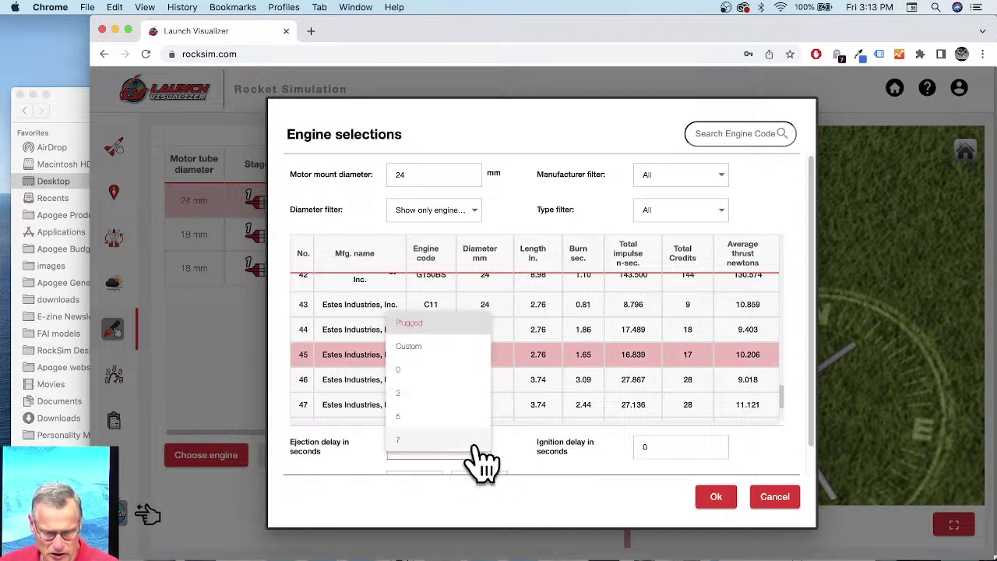
{"action": "left_click", "coordinate": [438, 444]}
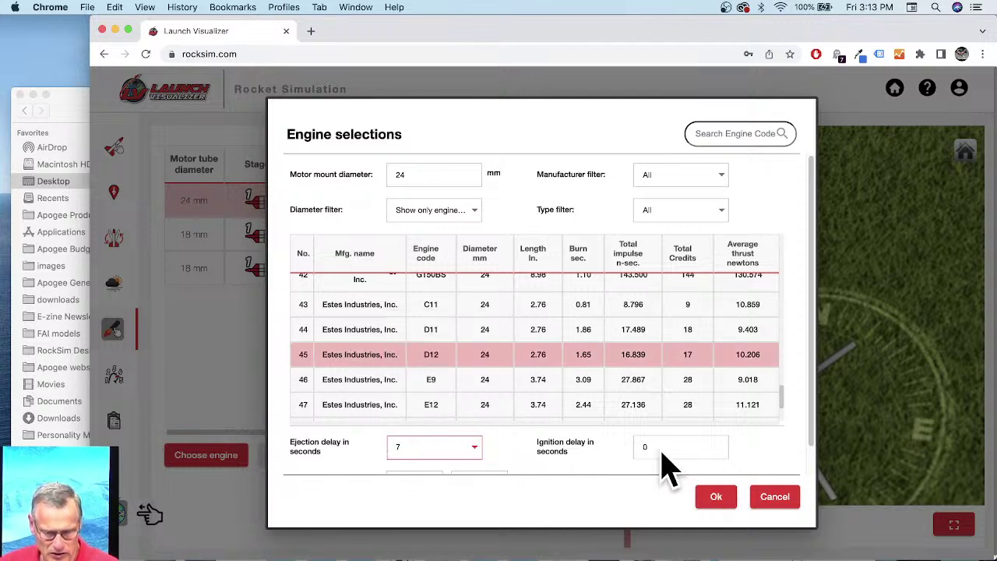
Set the D12's engine overhang to 0.5 in. and load it into the 24 mm mount
{"action": "scroll", "coordinate": [677, 433], "scroll_direction": "down", "scroll_amount": 2}
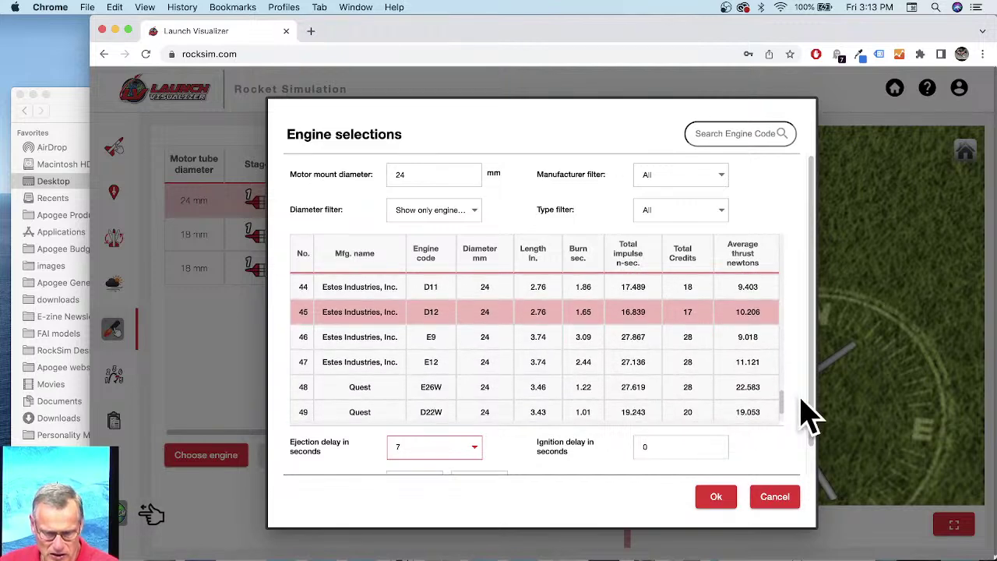
{"action": "scroll", "coordinate": [814, 432], "scroll_direction": "down", "scroll_amount": 1}
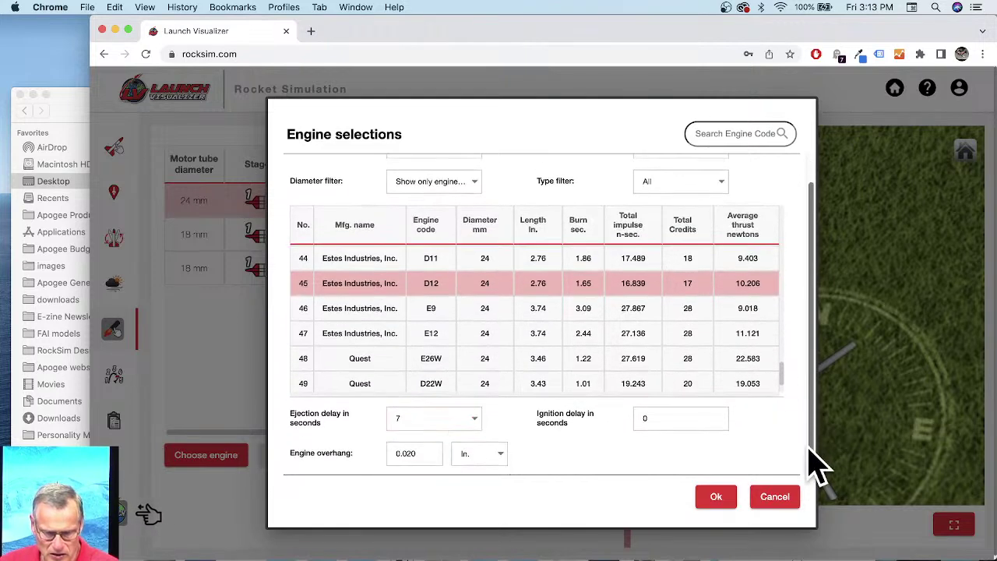
{"action": "left_click", "coordinate": [409, 453]}
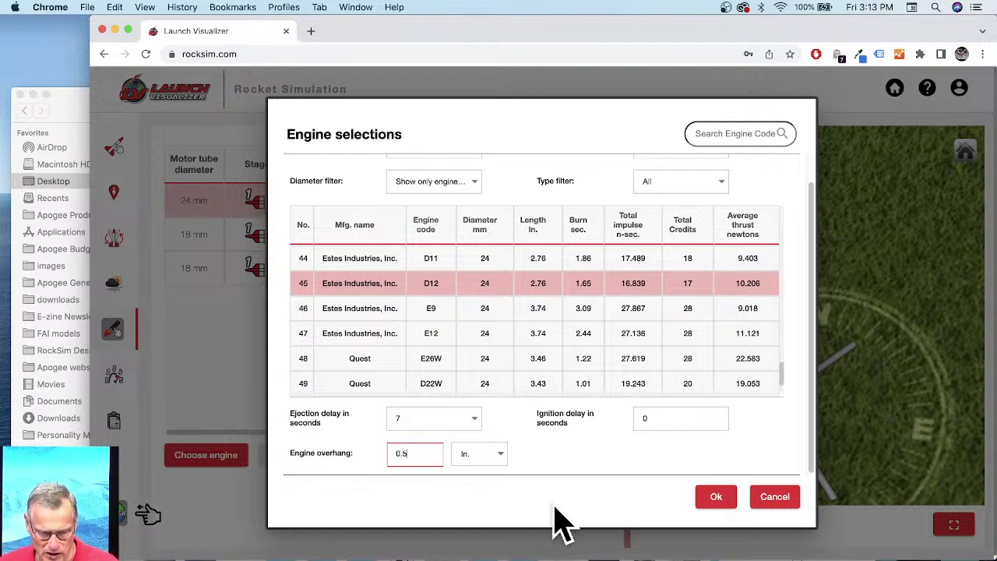
{"action": "key", "text": "Tab"}
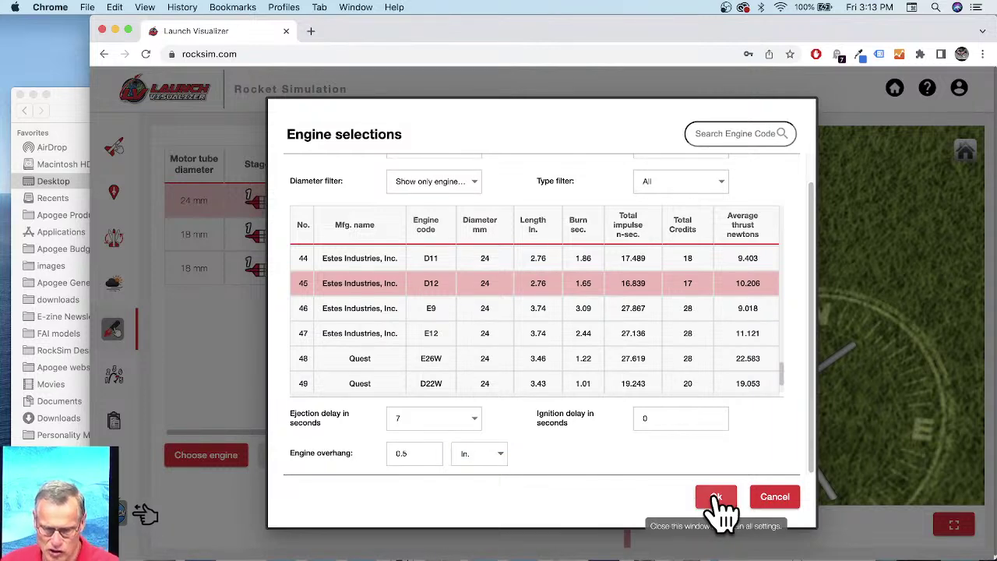
{"action": "left_click", "coordinate": [716, 499]}
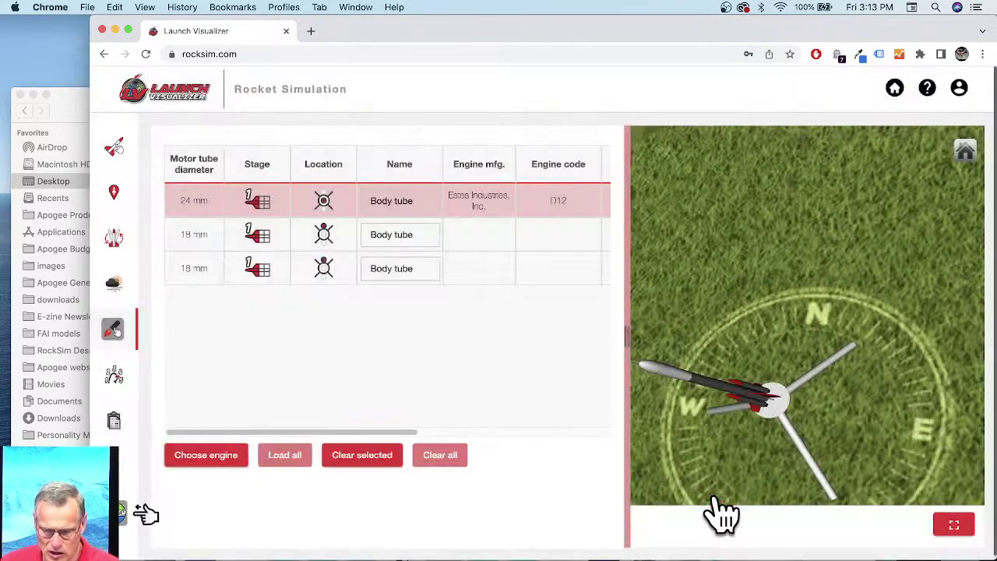
Select the Estes B6 engine for the first 18 mm motor mount with an ejection delay of 0 seconds
{"action": "left_click", "coordinate": [196, 248]}
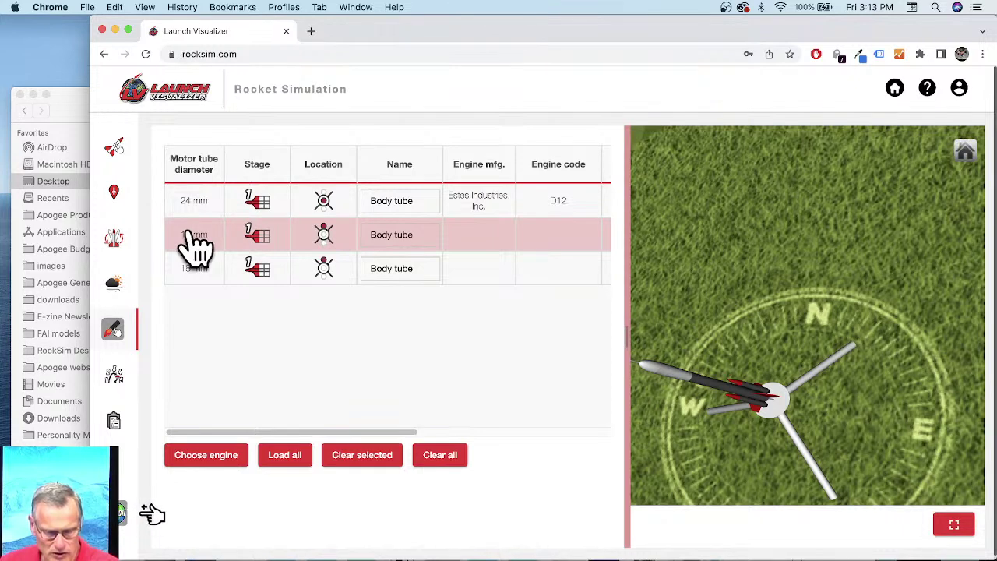
{"action": "left_click", "coordinate": [206, 458]}
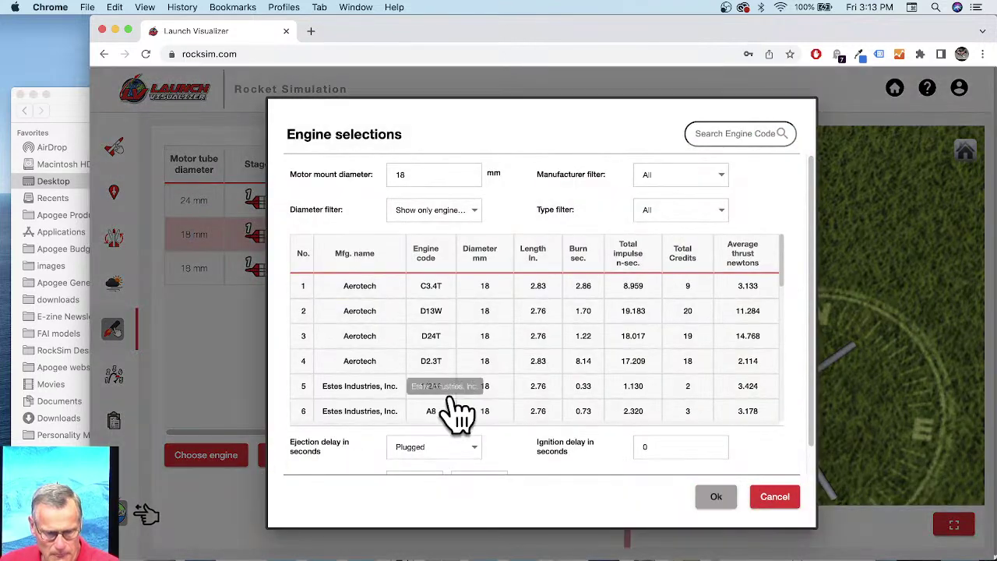
{"action": "scroll", "coordinate": [484, 409], "scroll_direction": "down", "scroll_amount": 5}
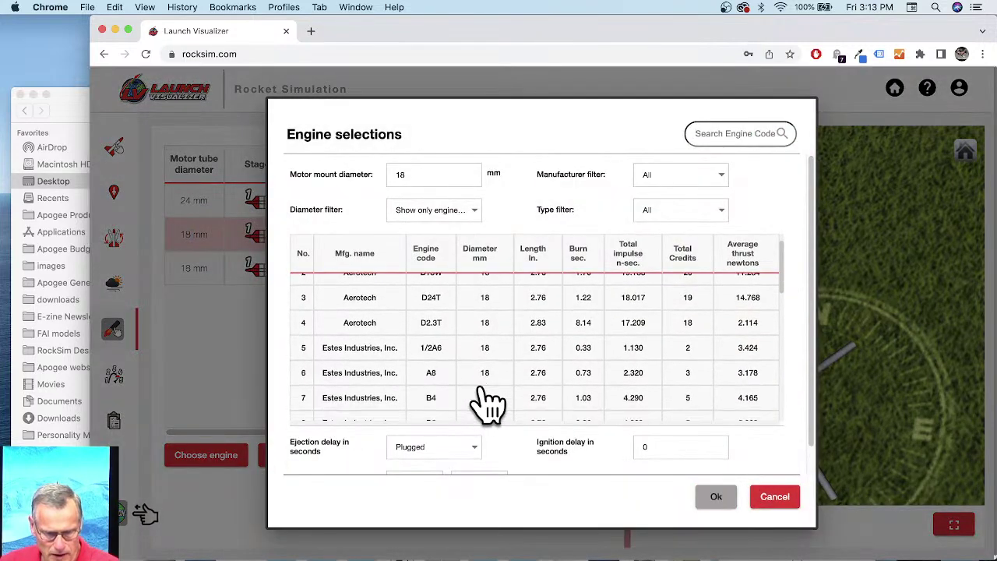
{"action": "left_click", "coordinate": [427, 343]}
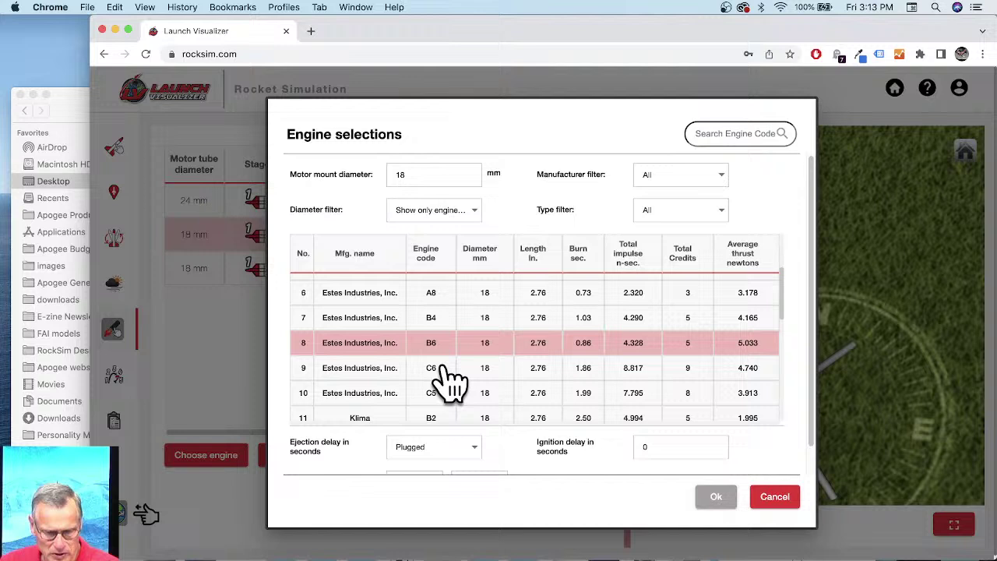
{"action": "left_click", "coordinate": [476, 448]}
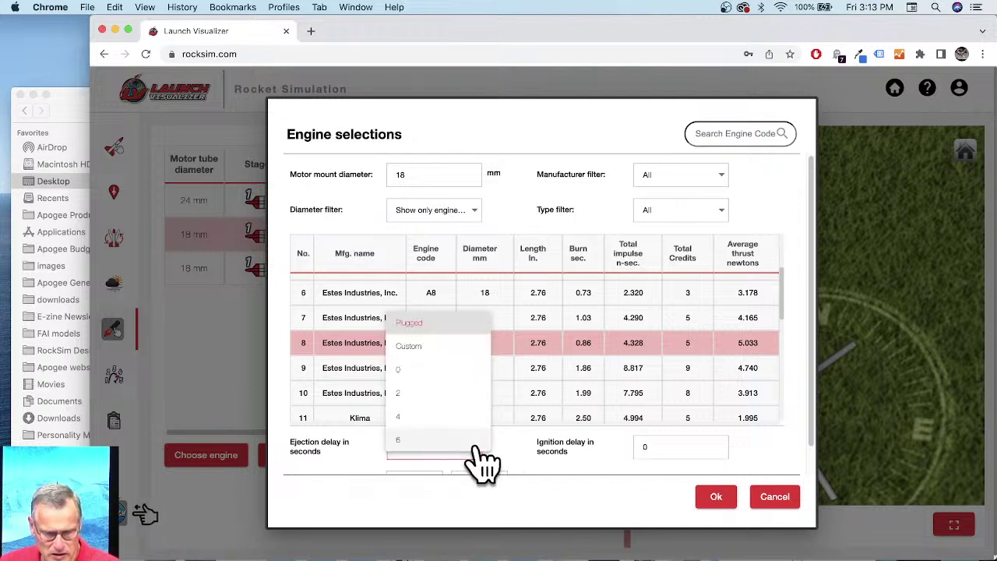
{"action": "left_click", "coordinate": [406, 372]}
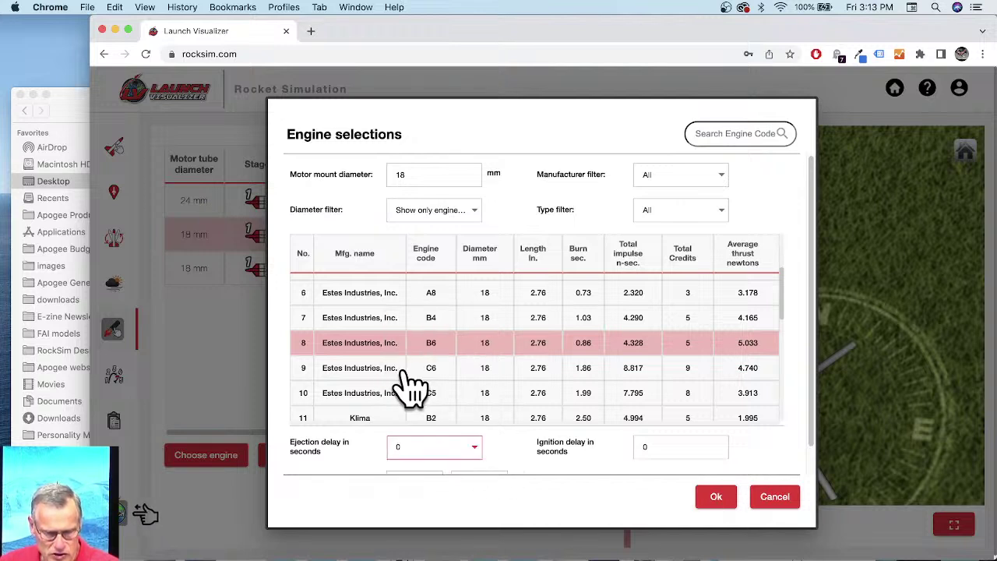
Set the B6's engine overhang to 0.5 in., load it into both 18 mm mounts and check the engine delays and overhangs
{"action": "scroll", "coordinate": [575, 401], "scroll_direction": "down", "scroll_amount": 5}
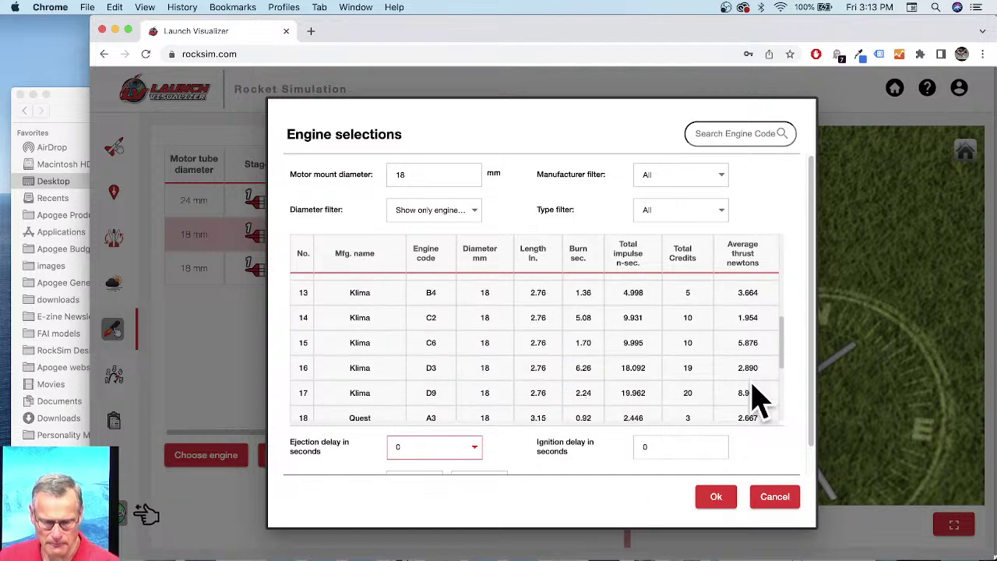
{"action": "scroll", "coordinate": [805, 417], "scroll_direction": "down", "scroll_amount": 1}
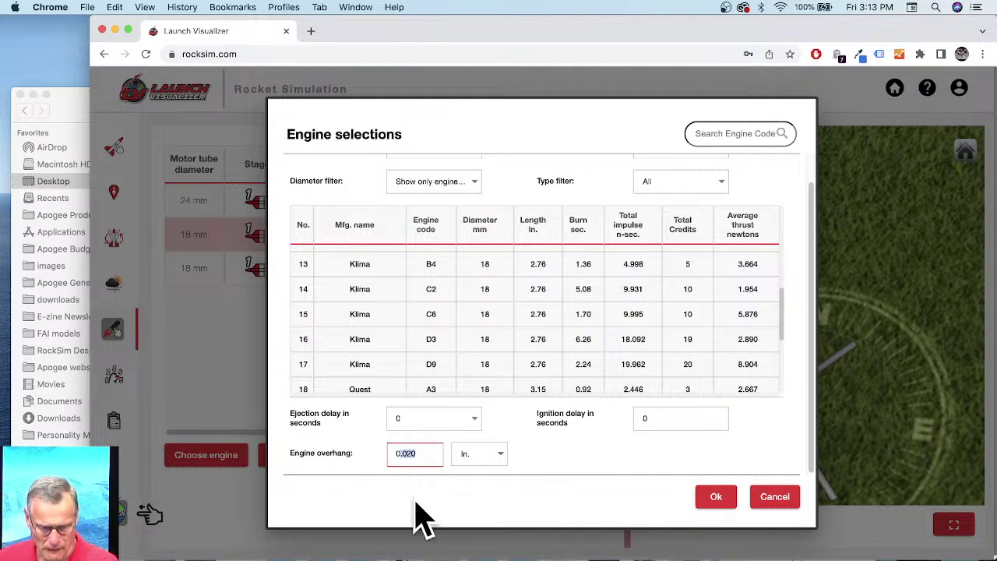
{"action": "key", "text": "Tab"}
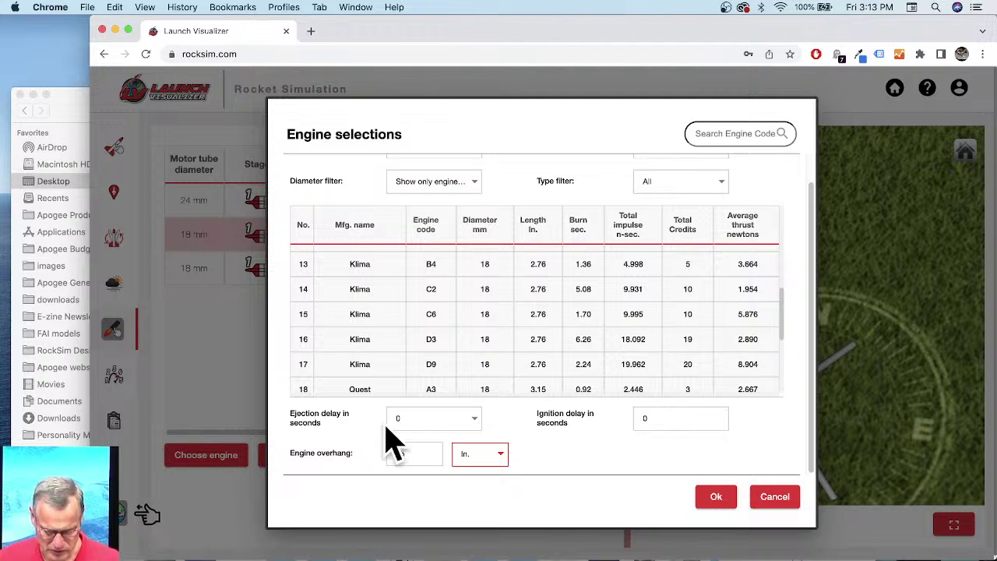
{"action": "left_click", "coordinate": [400, 454]}
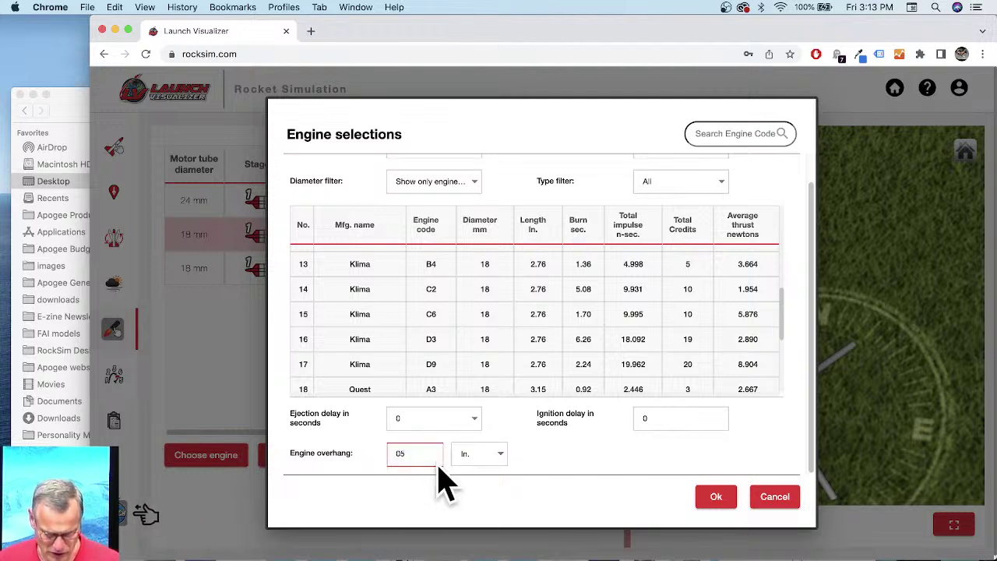
{"action": "type", "text": "."}
{"action": "key", "text": "Tab"}
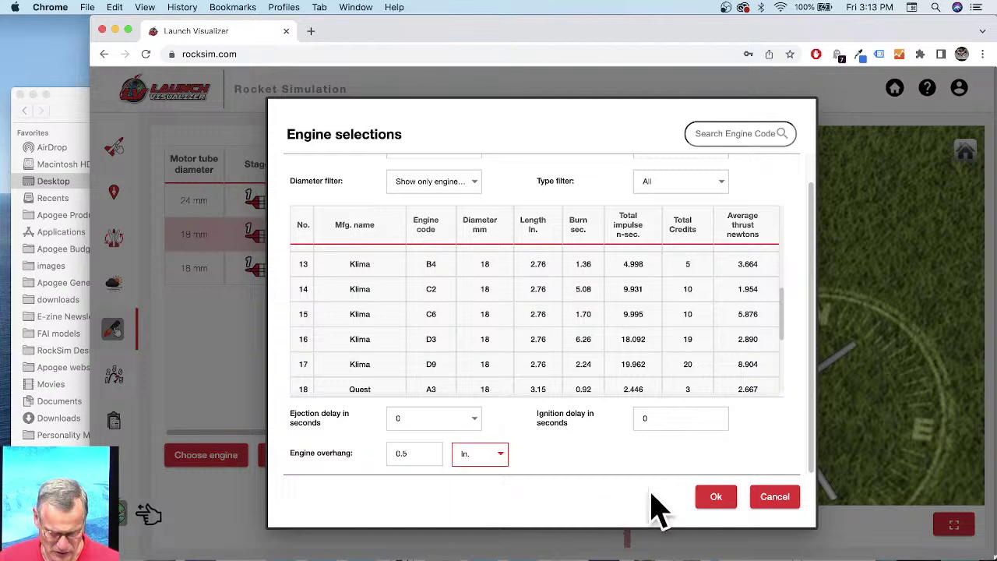
{"action": "left_click", "coordinate": [718, 502]}
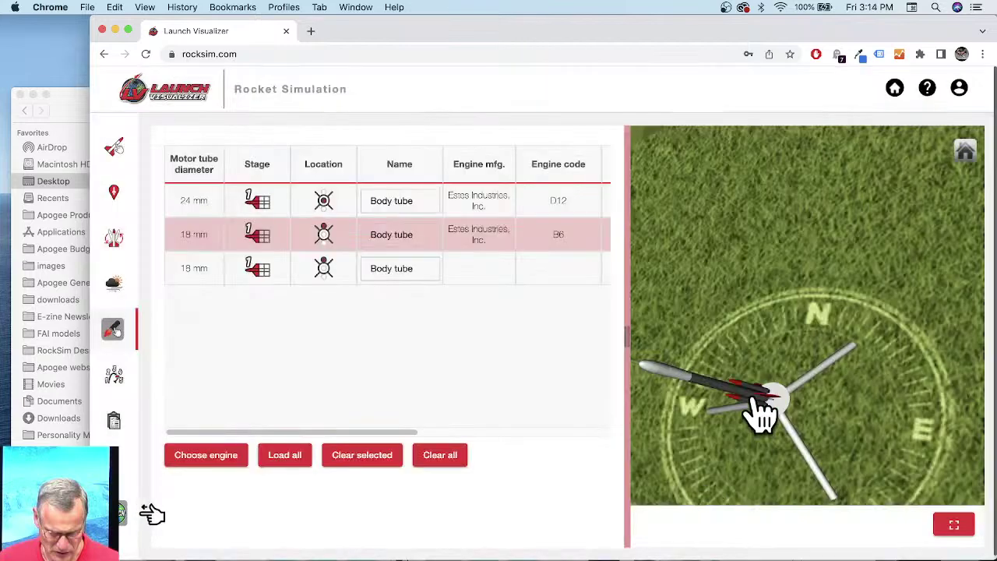
{"action": "left_click", "coordinate": [289, 460]}
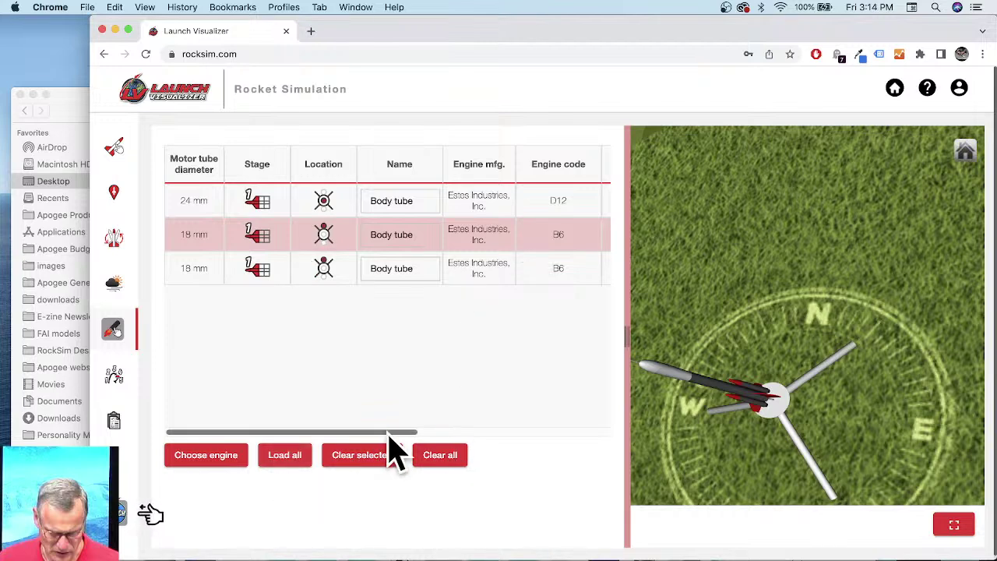
{"action": "left_click_drag", "start_coordinate": [389, 433], "coordinate": [581, 444]}
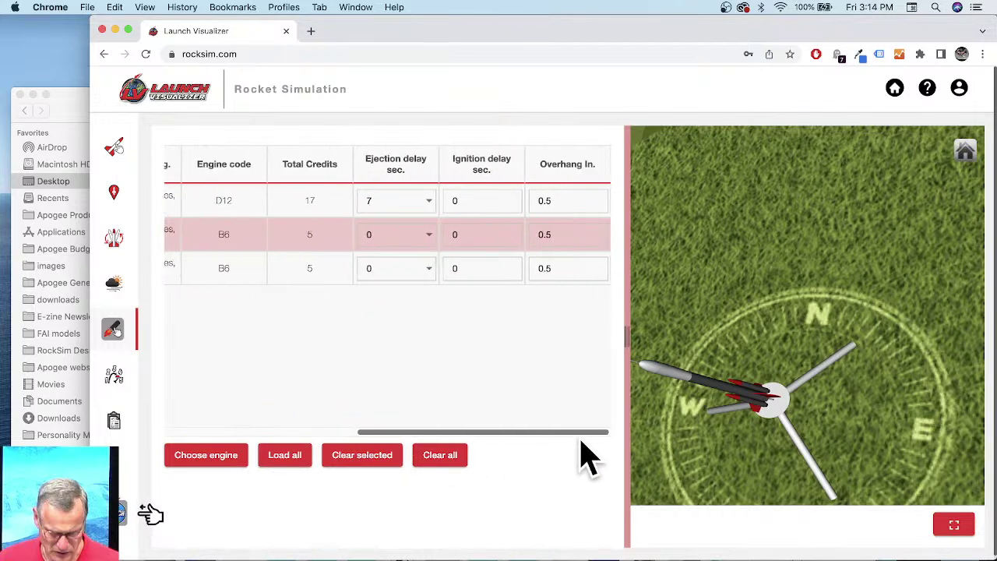
Review the deployment events of the parachute and streamers, and run the launch simulation without adding comments
{"action": "left_click", "coordinate": [114, 375]}
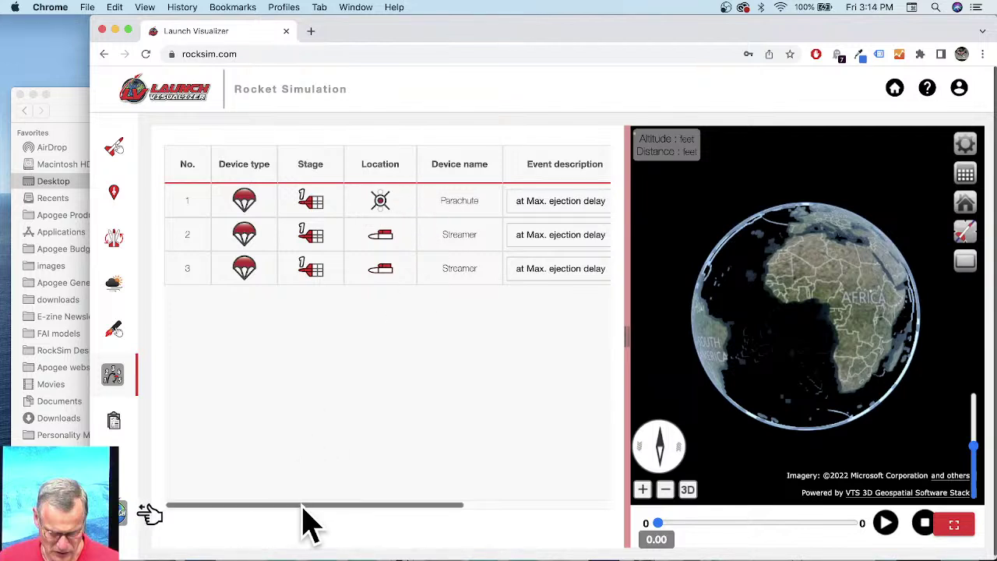
{"action": "left_click_drag", "start_coordinate": [304, 506], "coordinate": [442, 507]}
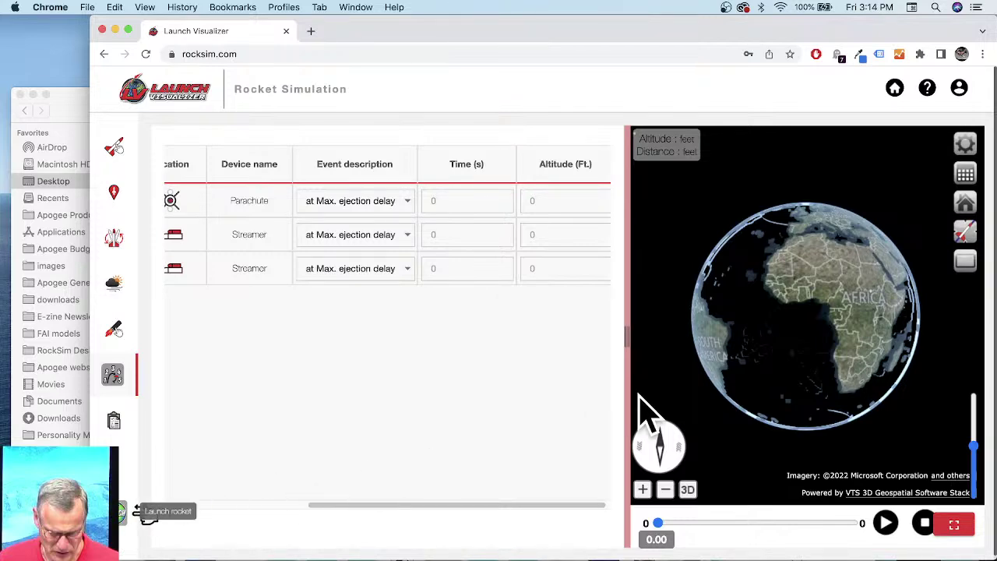
{"action": "left_click", "coordinate": [148, 513]}
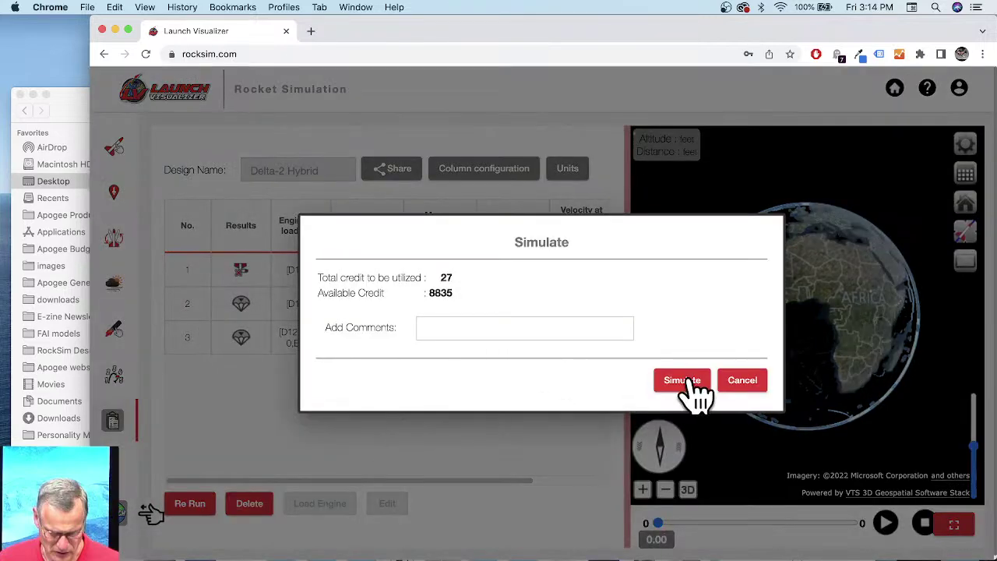
{"action": "left_click", "coordinate": [685, 381]}
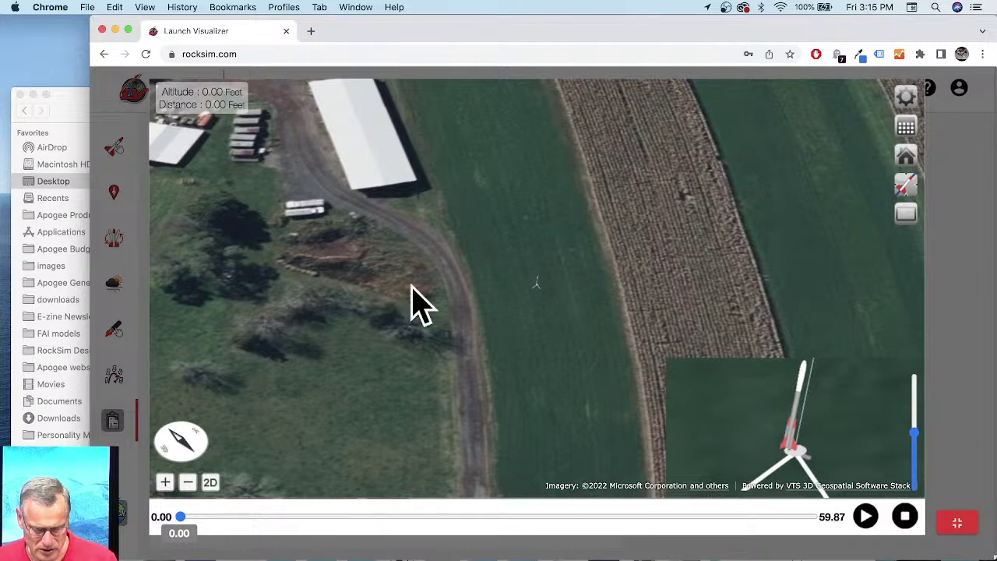
Switch the flight animation's camera to the full flight path view and look closer at the launch field
{"action": "left_click", "coordinate": [905, 207]}
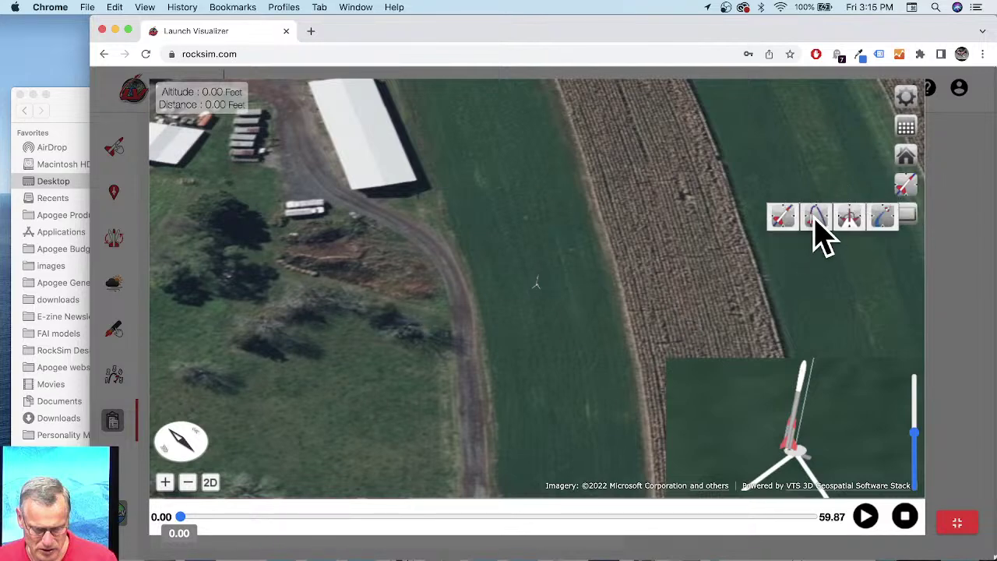
{"action": "left_click", "coordinate": [815, 220]}
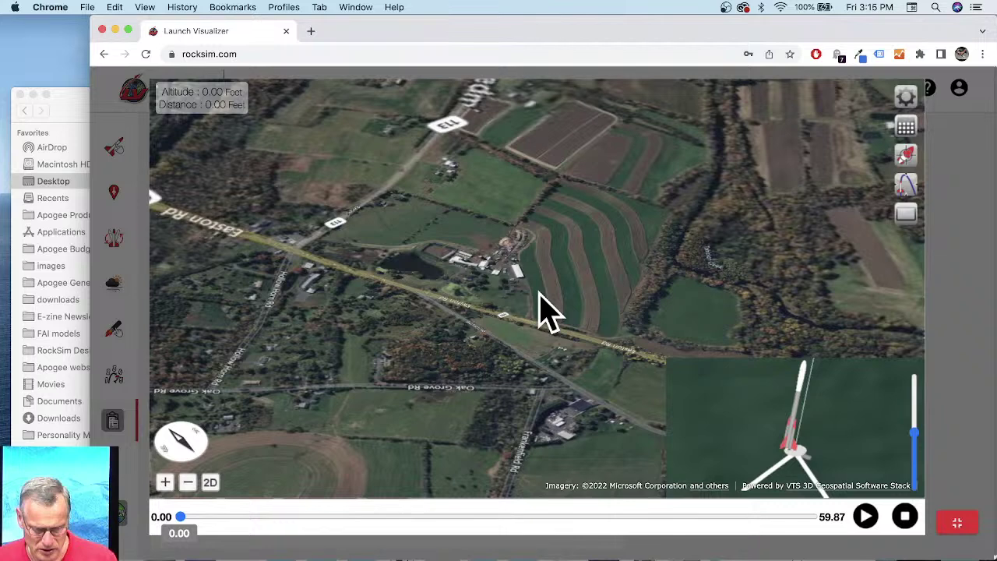
{"action": "scroll", "coordinate": [548, 311], "scroll_direction": "up", "scroll_amount": 5}
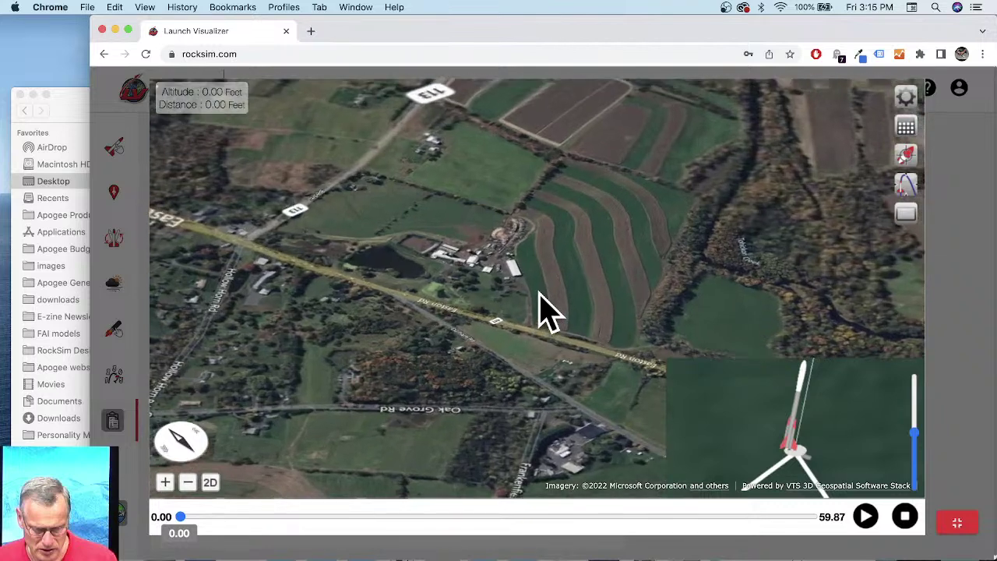